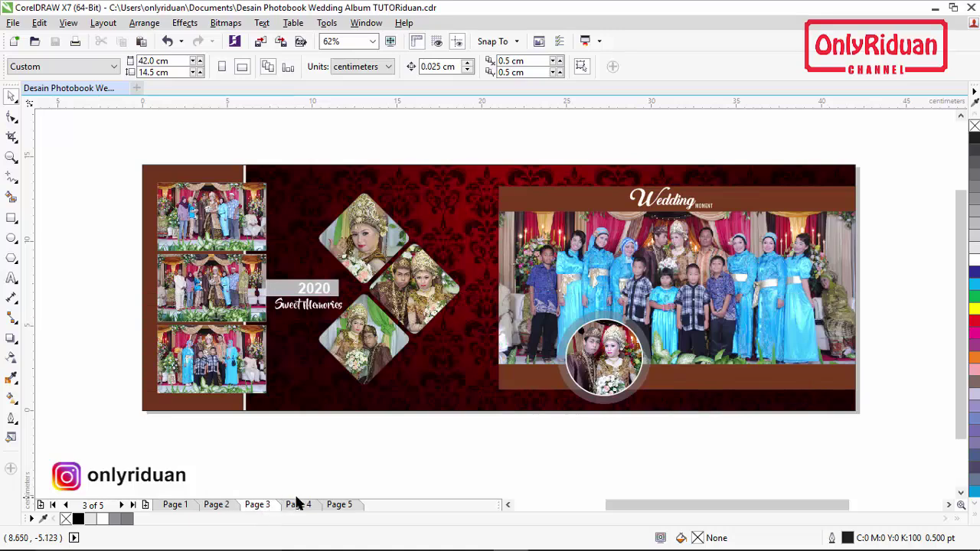
# - Review the album spreads on pages 4 and 5, and return to page 1
pyautogui.click(299, 507)
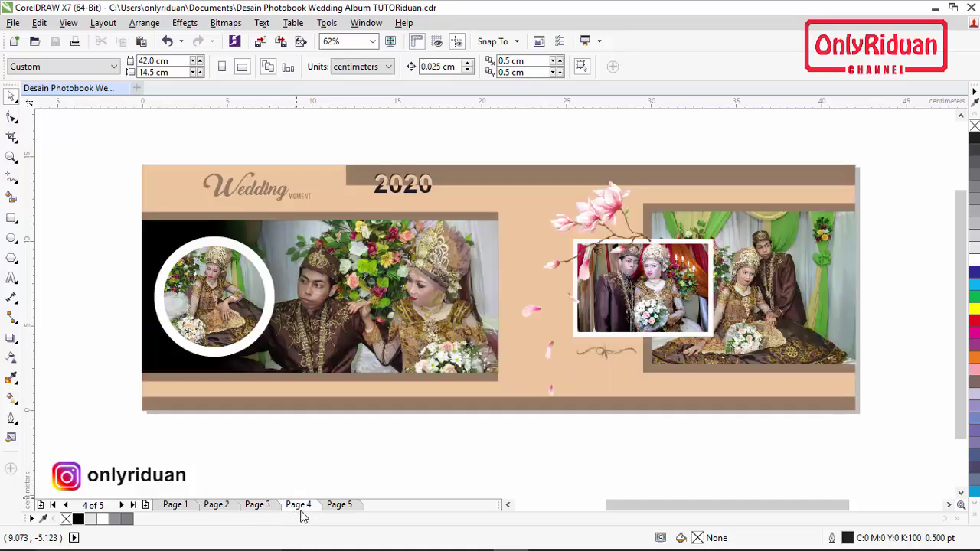
pyautogui.click(339, 505)
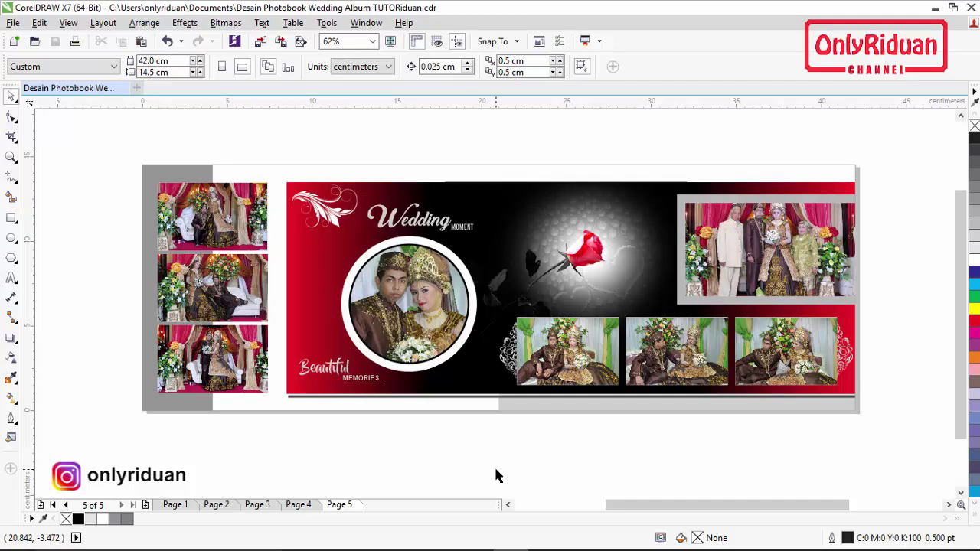
pyautogui.click(175, 506)
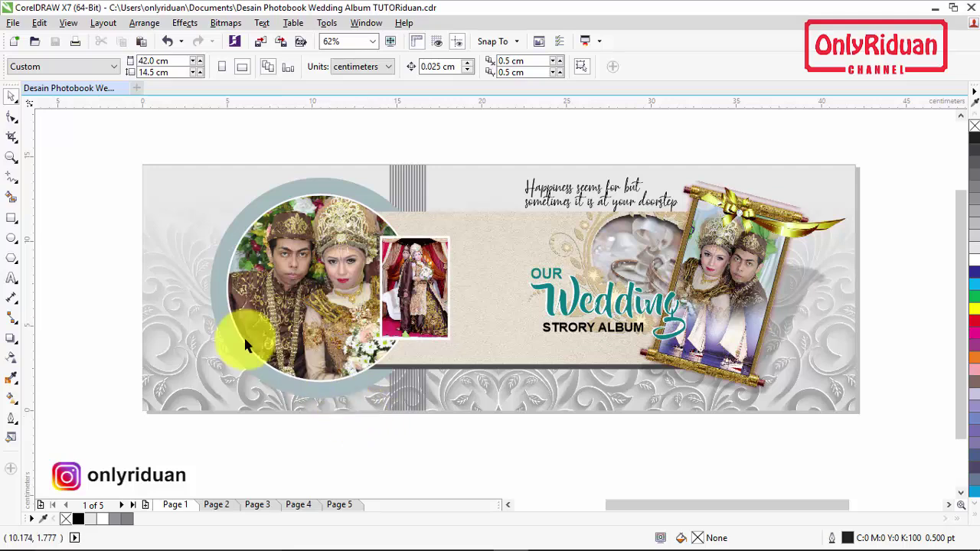
# - Begin setting up a new document with centimeters as its unit of measure
pyautogui.click(16, 24)
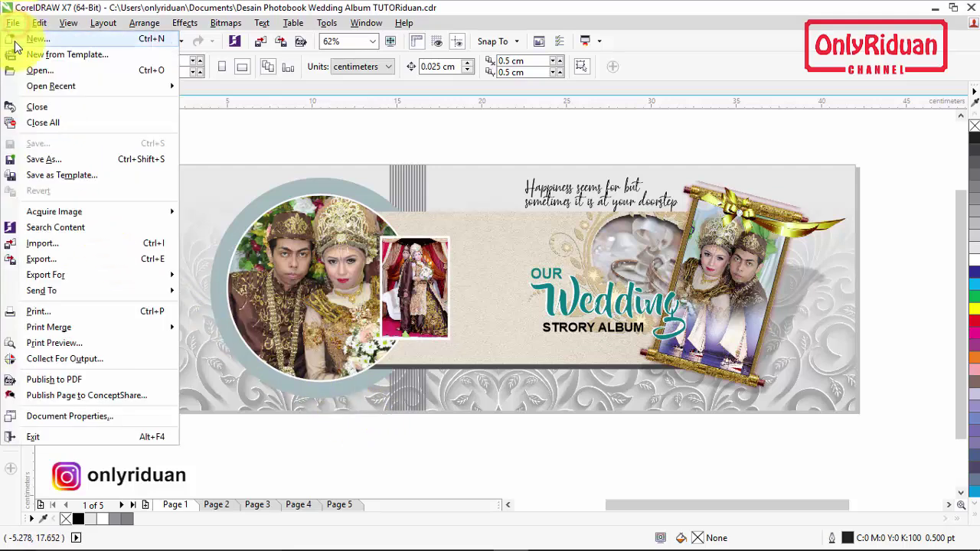
pyautogui.click(37, 38)
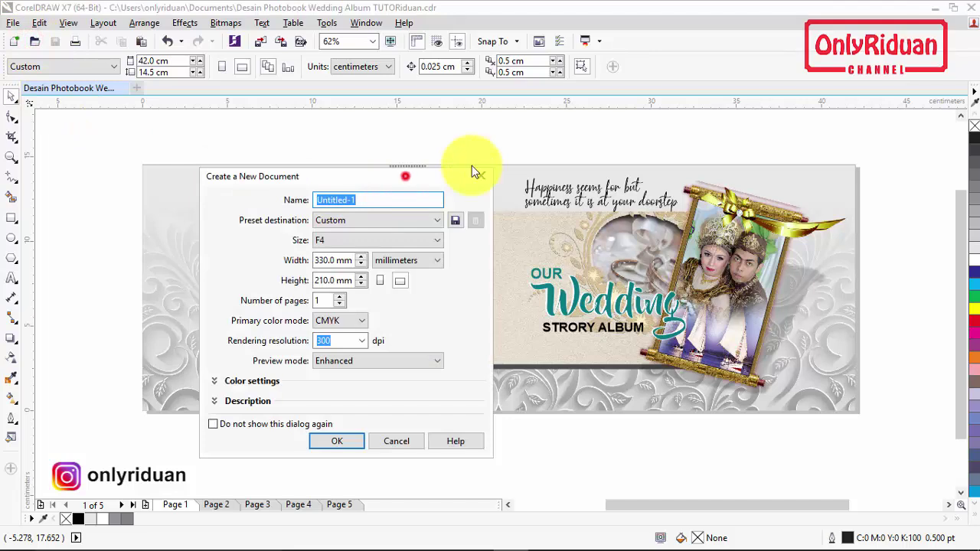
pyautogui.moveTo(407, 176); pyautogui.dragTo(516, 153)
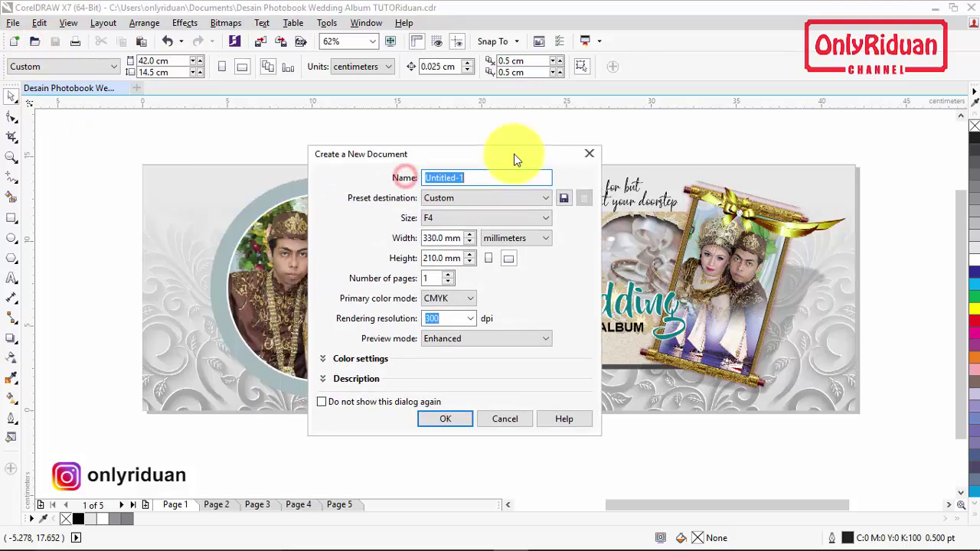
pyautogui.click(519, 239)
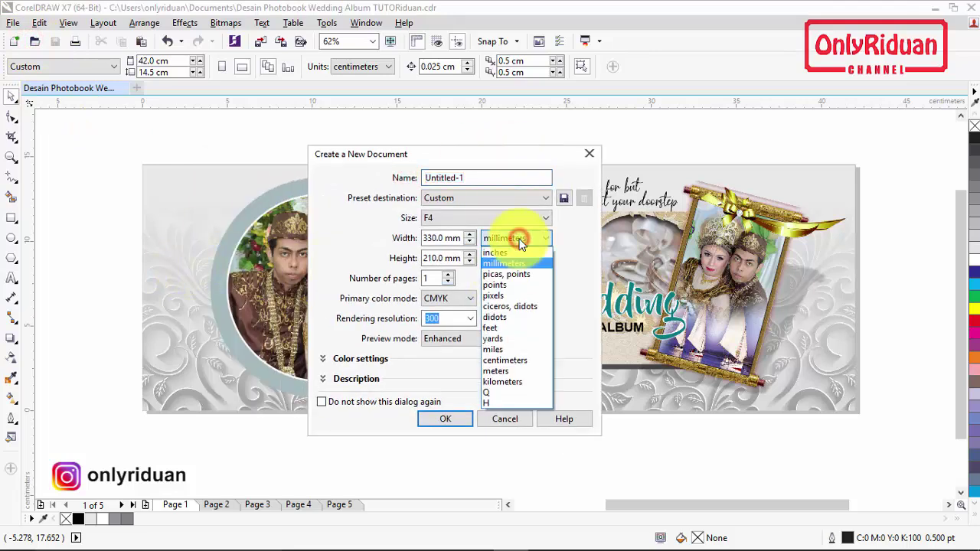
pyautogui.click(532, 360)
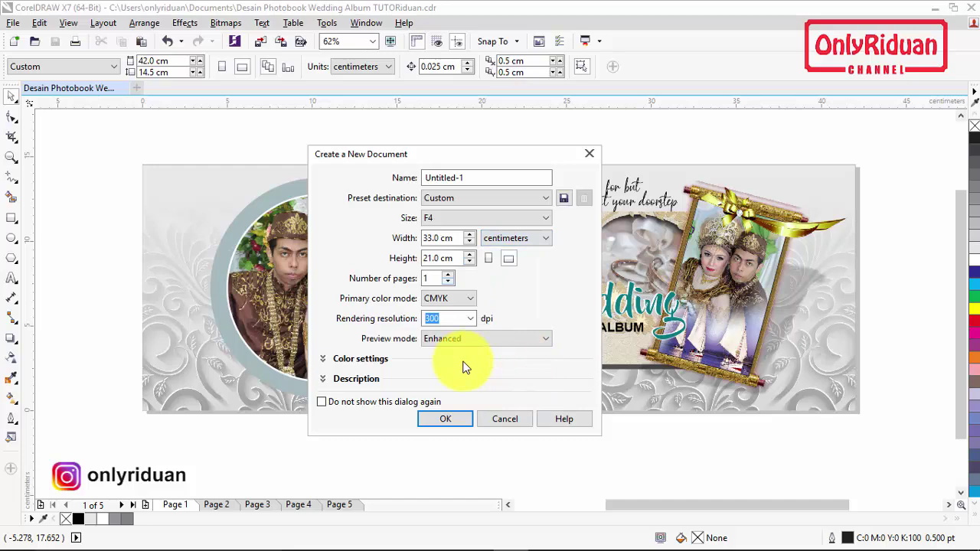
# - Set the page size to 42 cm wide by 14.5 cm high and create the document at 300 dpi
pyautogui.moveTo(453, 238); pyautogui.dragTo(425, 238)
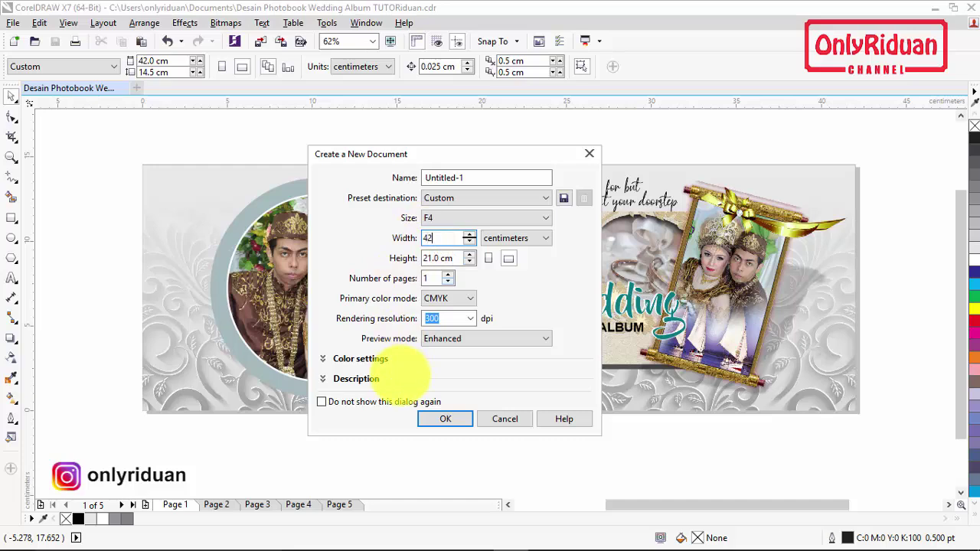
pyautogui.write('42')
pyautogui.click(438, 258)
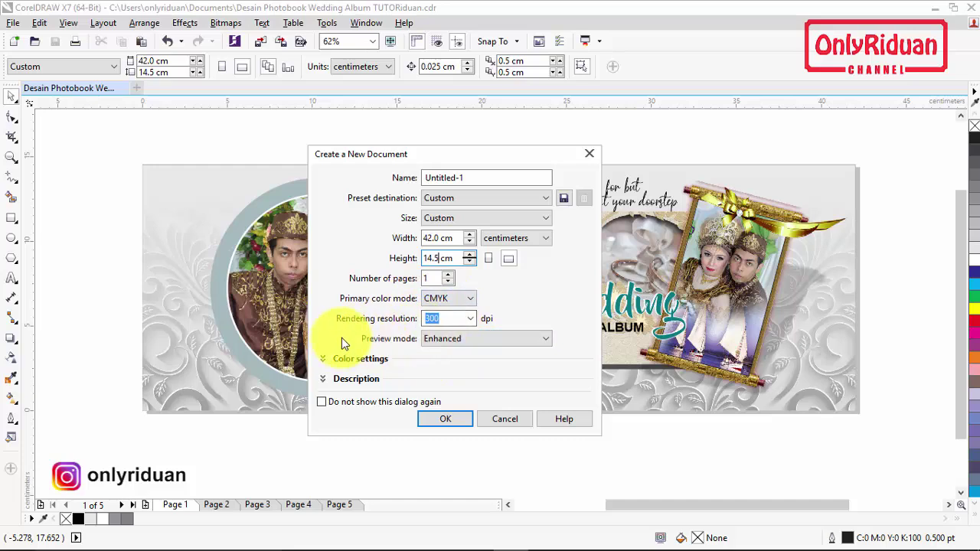
pyautogui.click(455, 316)
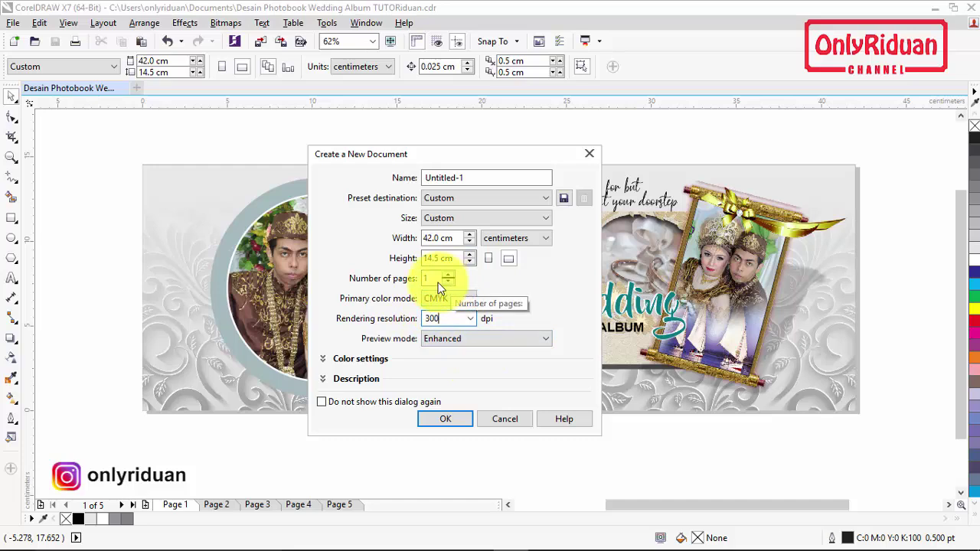
pyautogui.click(441, 423)
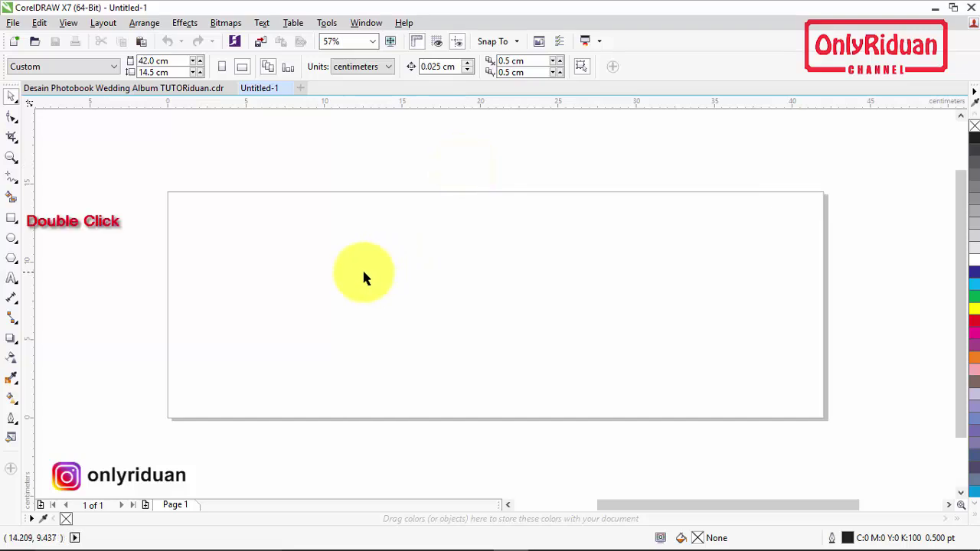
# - Create a rectangle covering the whole page and leave it deselected
pyautogui.doubleClick(11, 220)
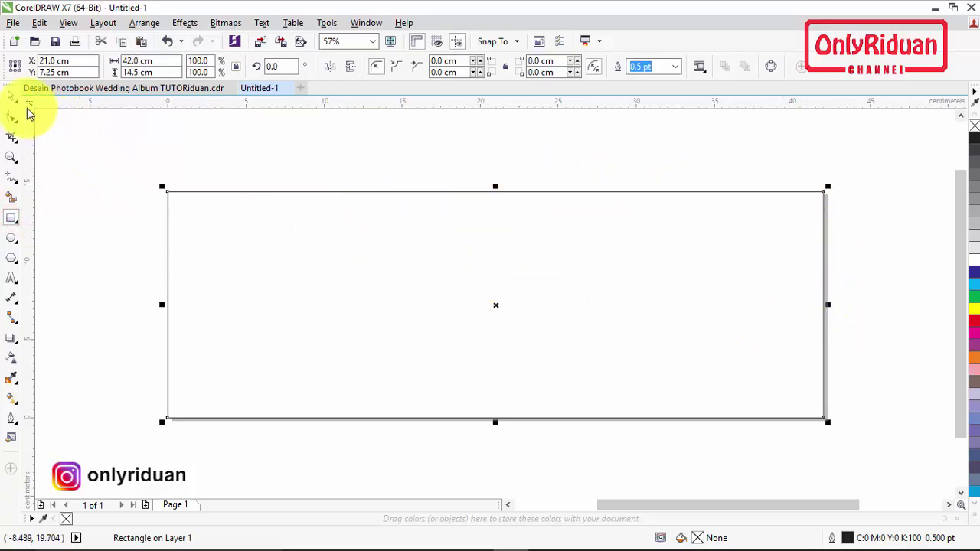
pyautogui.click(11, 95)
pyautogui.click(102, 128)
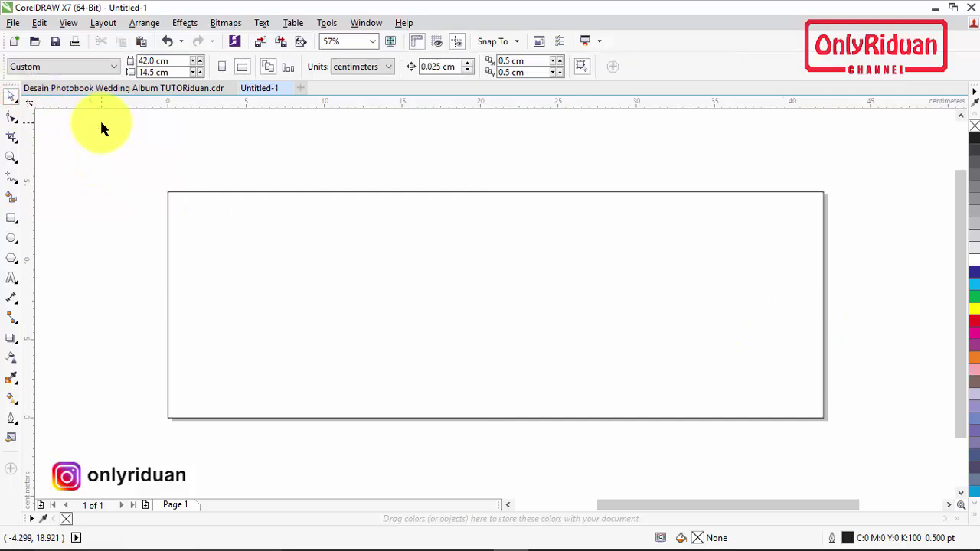
# - Make a copy of the page rectangle narrowed to 21 cm so it covers only the left half of the page
pyautogui.click(451, 249)
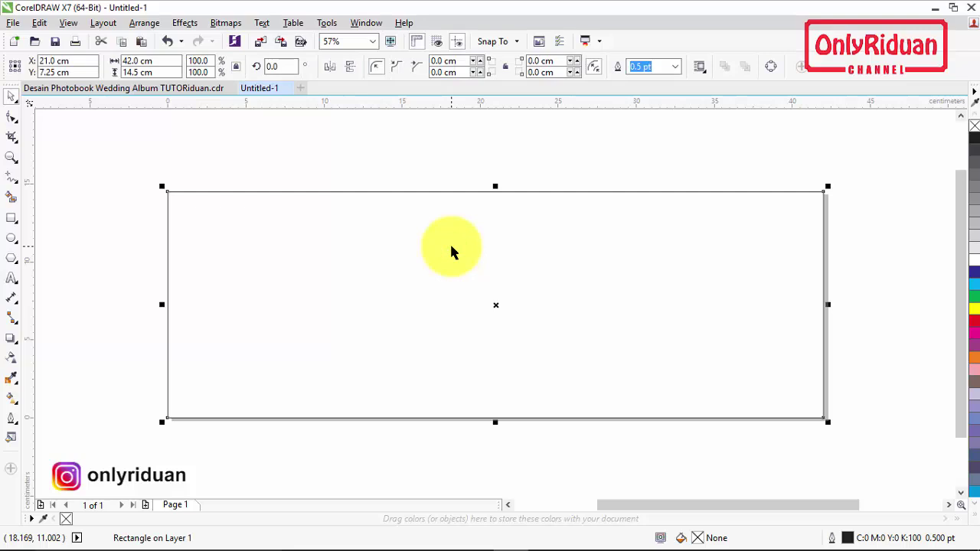
pyautogui.moveTo(827, 303); pyautogui.dragTo(498, 305)
pyautogui.click(514, 148)
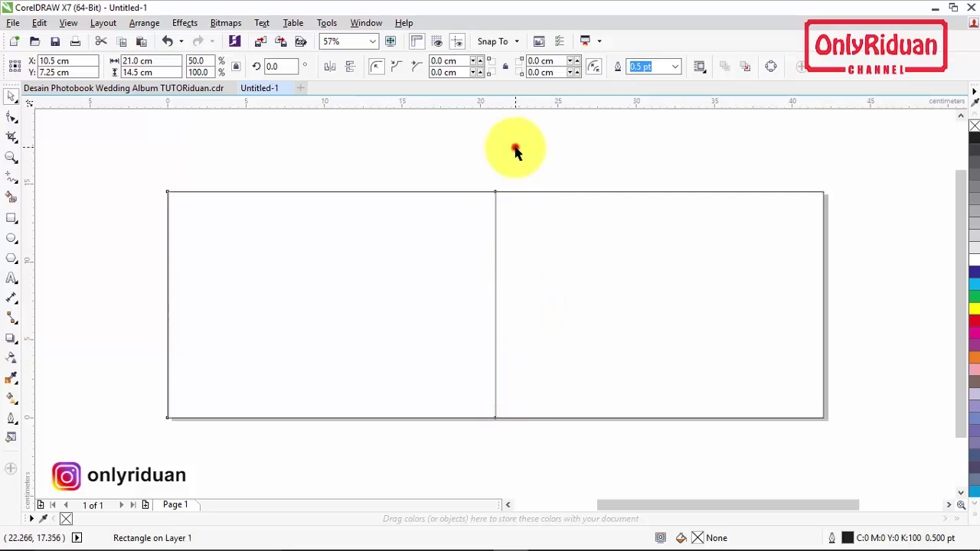
# - Select the half-page and full-page rectangles in turn to check that both exist
pyautogui.click(408, 267)
pyautogui.click(673, 264)
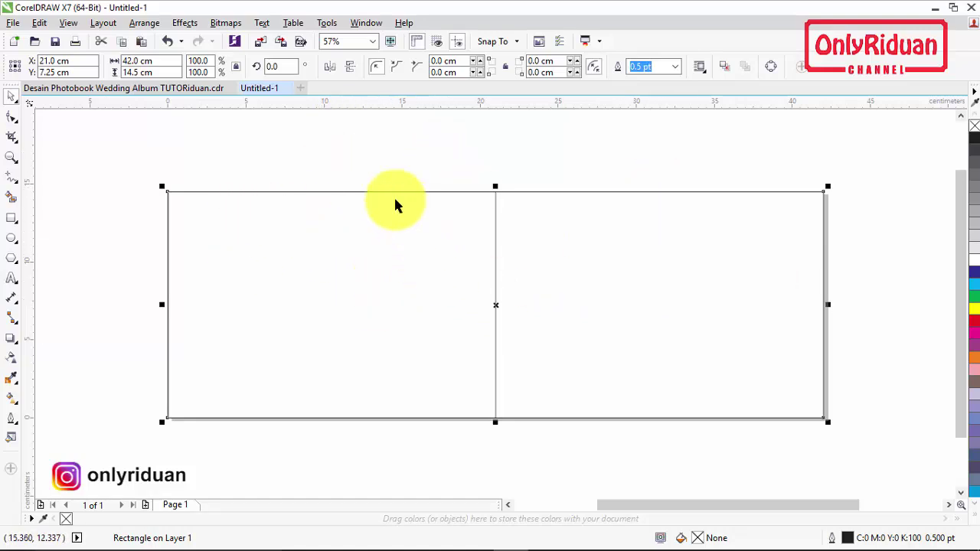
pyautogui.click(393, 173)
pyautogui.click(393, 258)
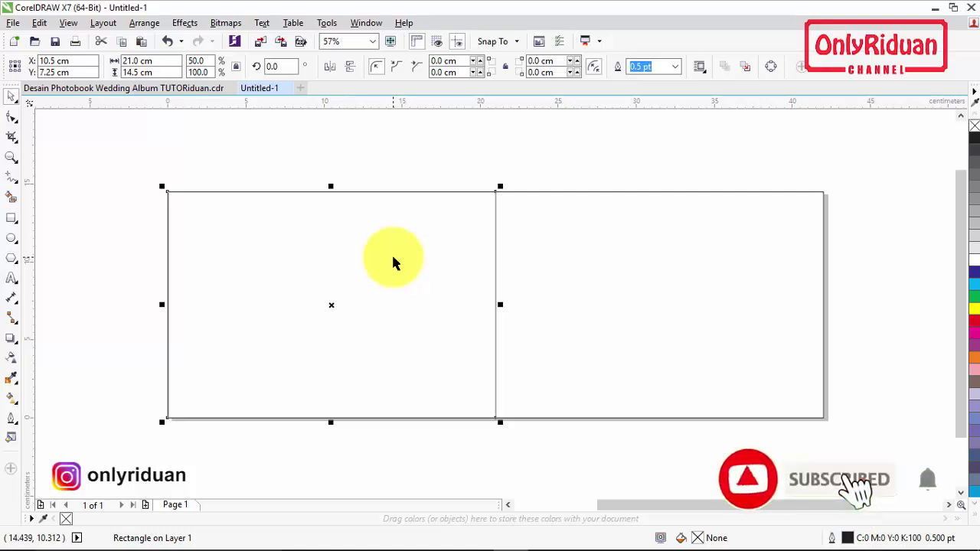
pyautogui.click(630, 160)
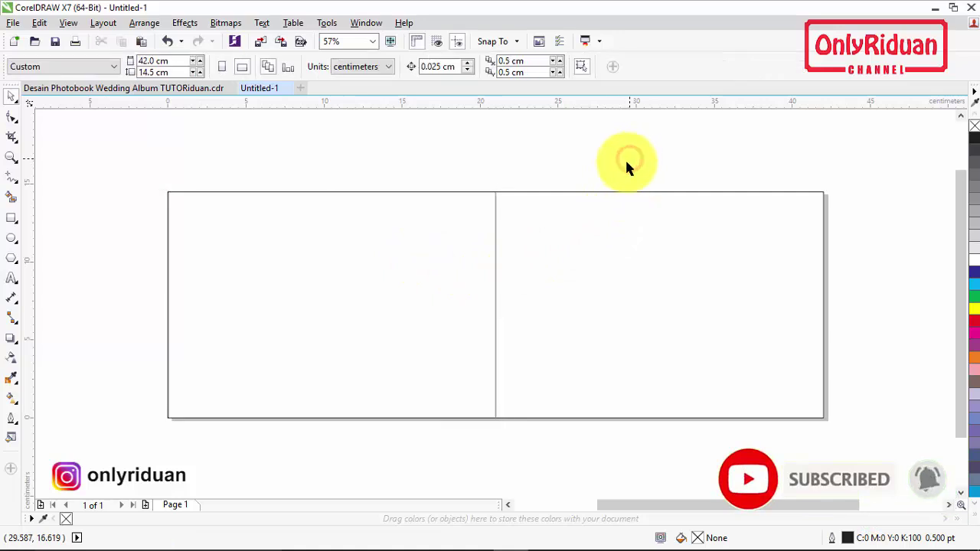
# - Import wallpaper.jpg from the Materi folder and place it from the page's upper-left corner at full page height, about 24.2 by 14.5 cm
pyautogui.click(13, 22)
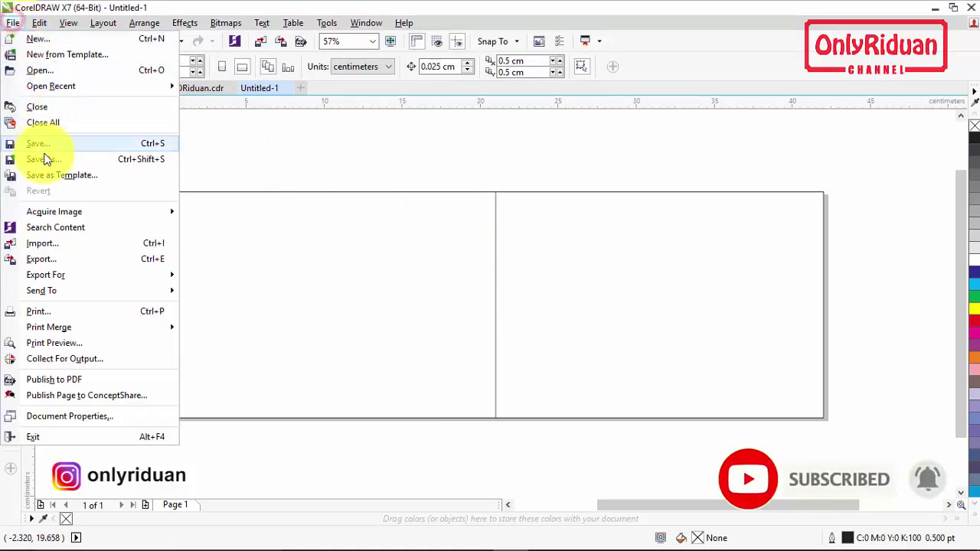
pyautogui.click(53, 244)
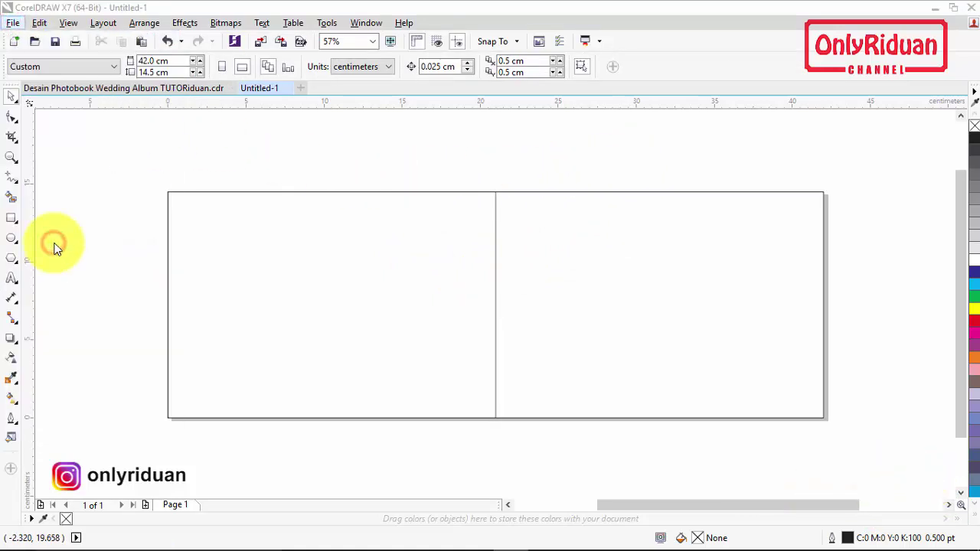
pyautogui.doubleClick(452, 180)
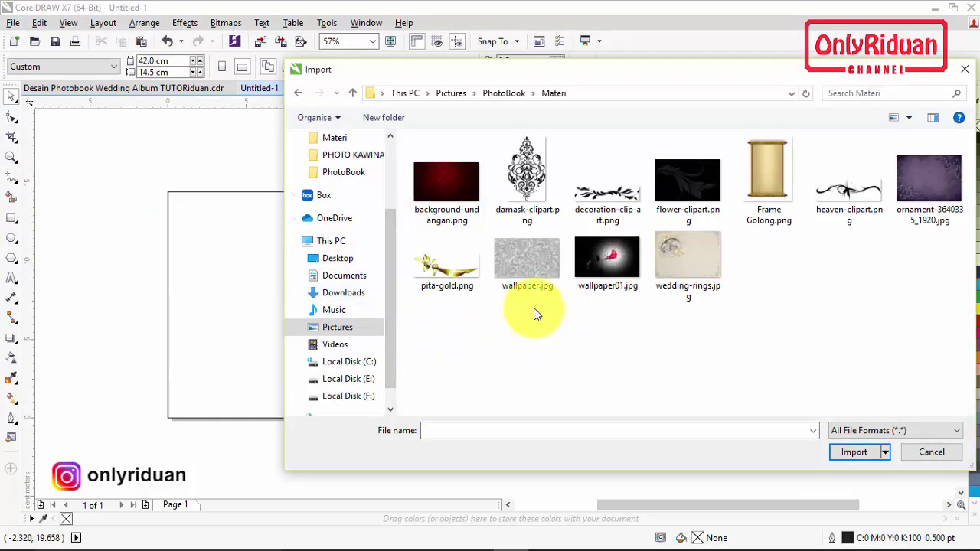
pyautogui.click(530, 268)
pyautogui.click(855, 451)
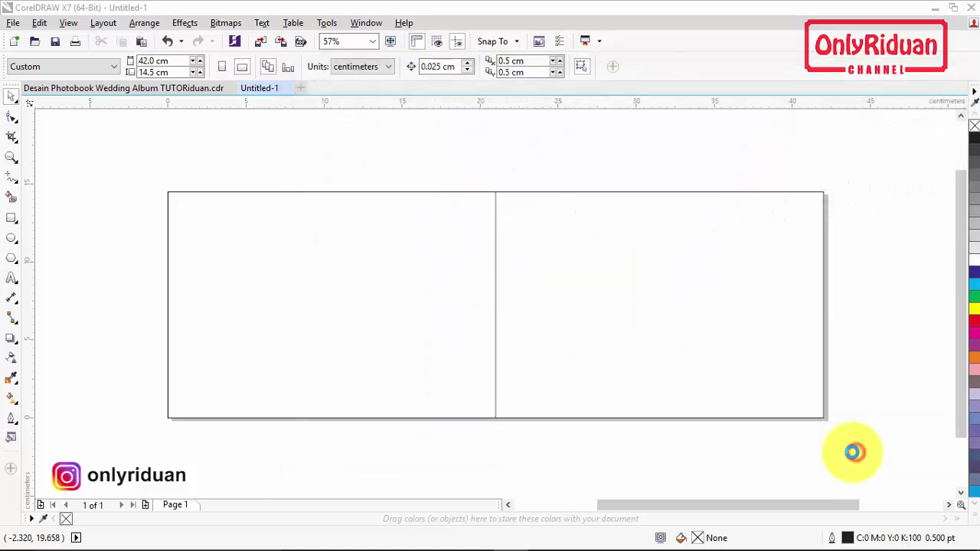
pyautogui.moveTo(168, 192); pyautogui.dragTo(542, 419)
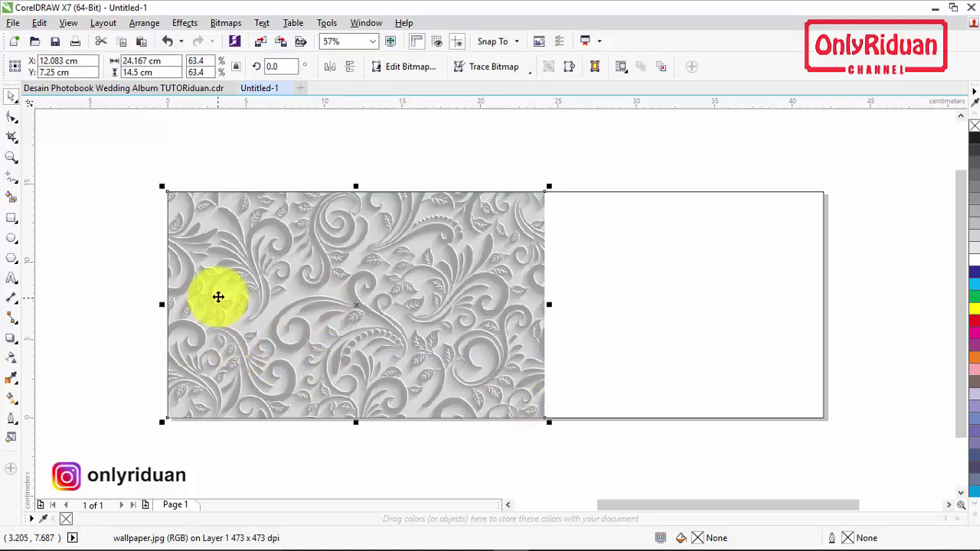
# - Create a horizontally mirrored copy of the wallpaper image directly against its right edge
pyautogui.press('ctrl')
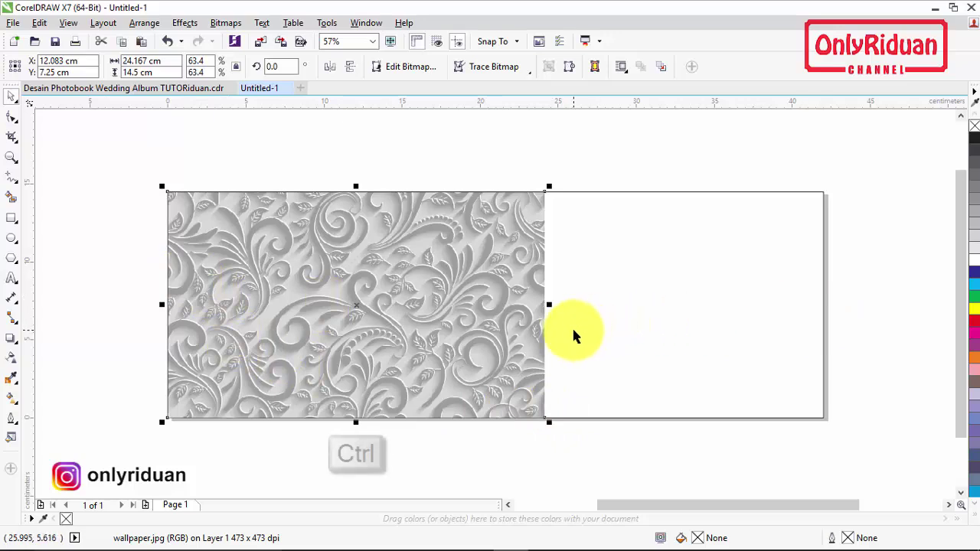
pyautogui.moveTo(161, 304); pyautogui.dragTo(699, 319)
pyautogui.rightClick(697, 319)
pyautogui.click(644, 178)
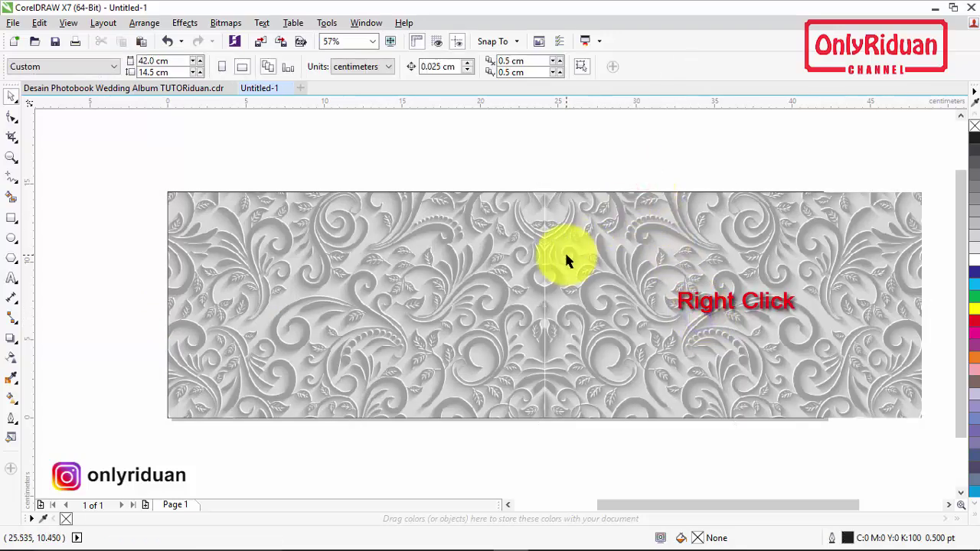
# - Nudge the mirrored wallpaper copy 0.025 cm to the left to close the seam between the two images
pyautogui.scroll(4, 546, 263)
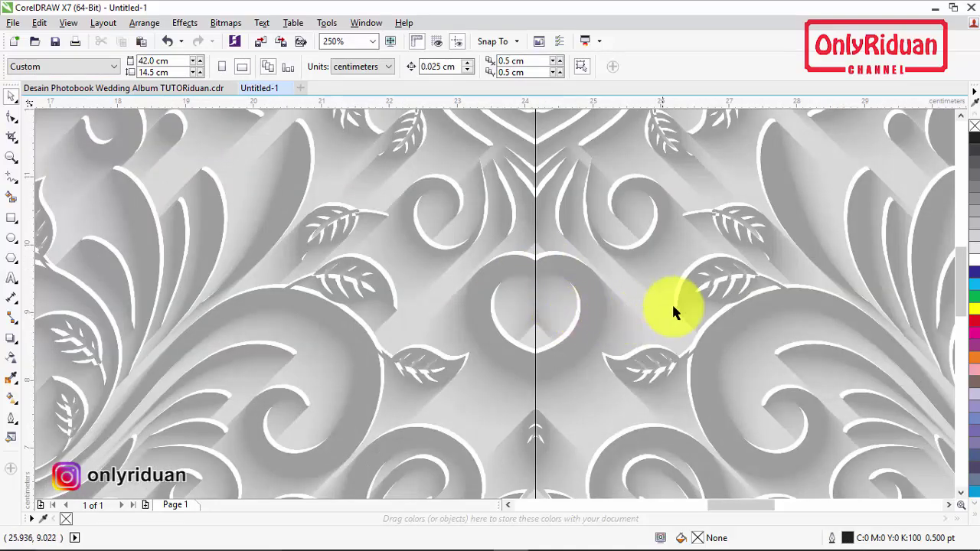
pyautogui.click(717, 287)
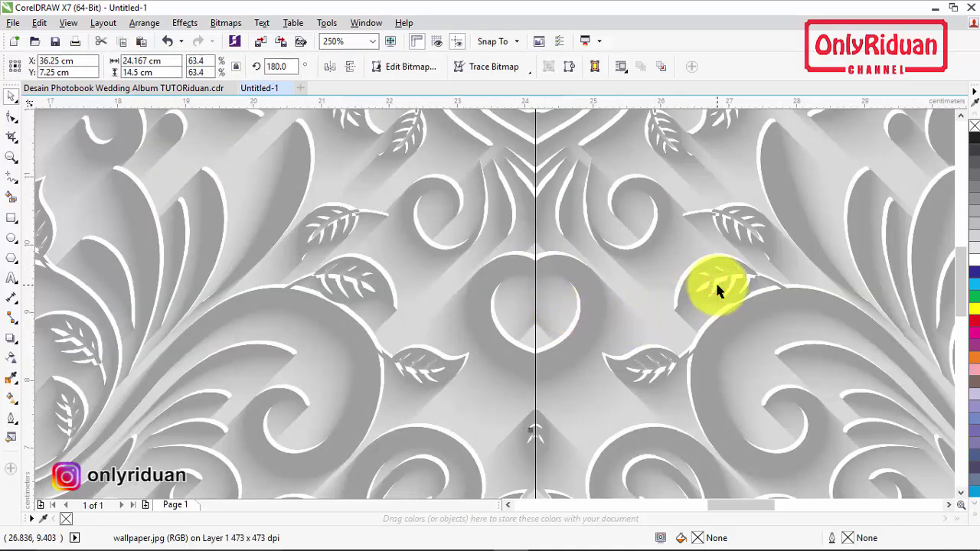
pyautogui.press('Left')
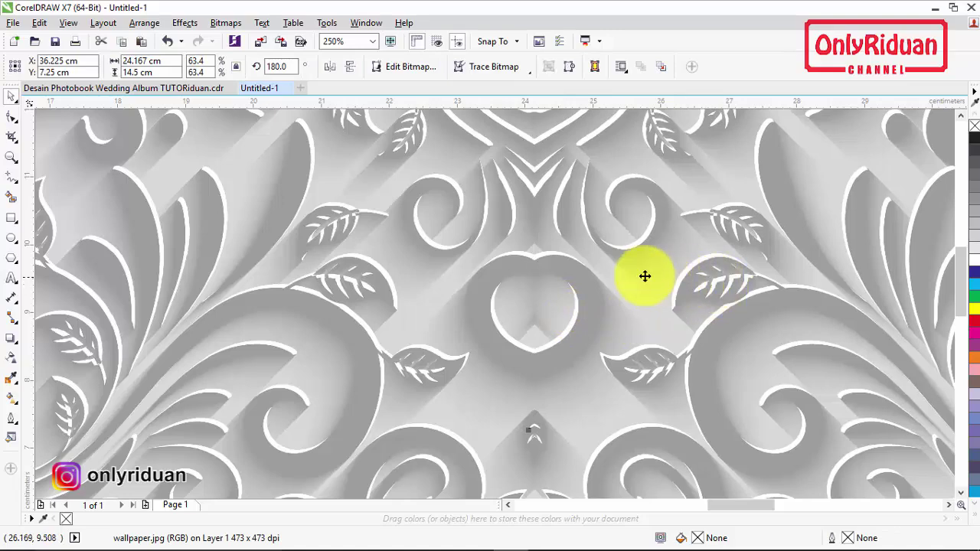
pyautogui.scroll(-2, 641, 276)
pyautogui.scroll(-1, 642, 276)
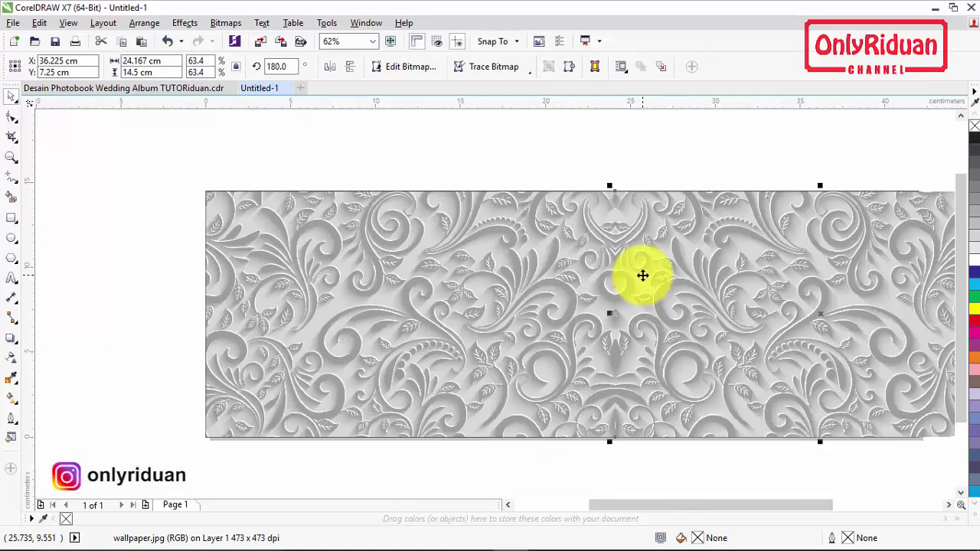
pyautogui.scroll(-1, 643, 276)
pyautogui.click(702, 390)
# - Select both wallpaper images and group them into one object
pyautogui.click(712, 292)
pyautogui.click(510, 288)
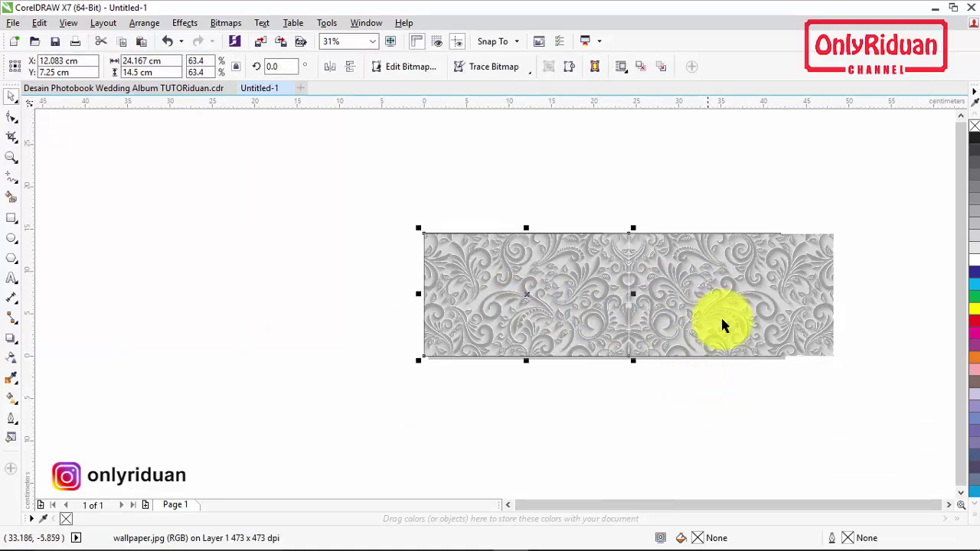
pyautogui.keyDown('shift'); pyautogui.click(719, 291); pyautogui.keyUp('shift')
pyautogui.click(716, 404)
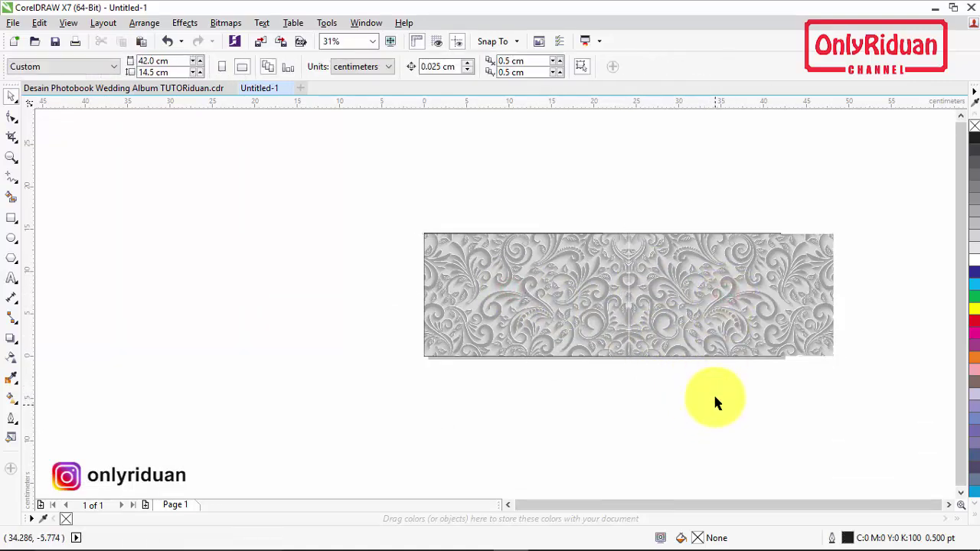
pyautogui.click(725, 298)
pyautogui.keyDown('shift'); pyautogui.click(521, 288); pyautogui.keyUp('shift')
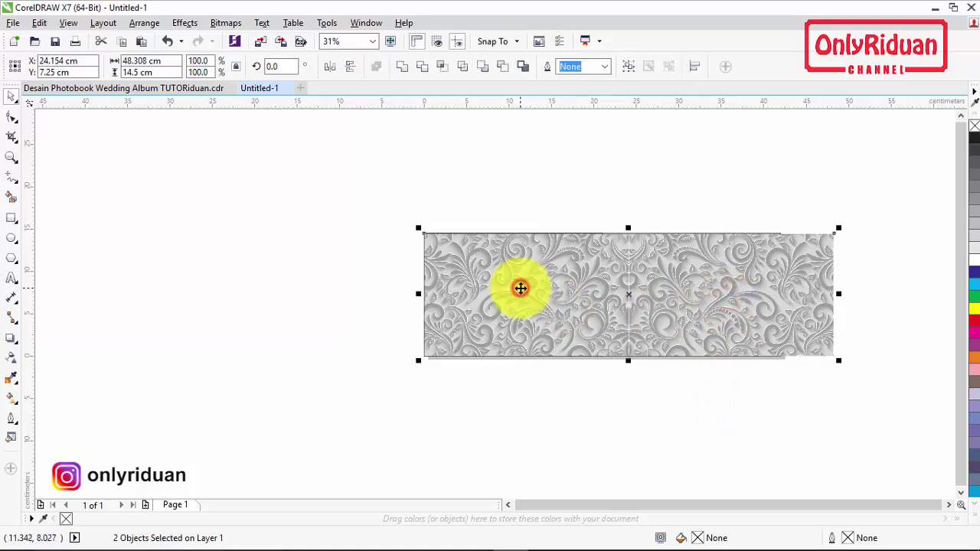
pyautogui.click(629, 67)
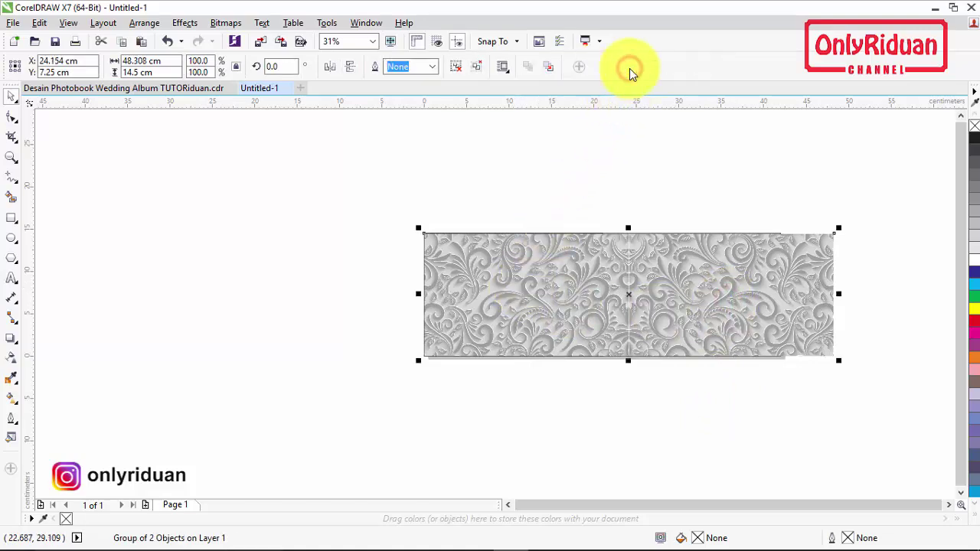
# - Move the wallpaper group off the page to the empty area just below it
pyautogui.scroll(-2, 606, 142)
pyautogui.moveTo(629, 224); pyautogui.dragTo(635, 294)
pyautogui.scroll(2, 635, 296)
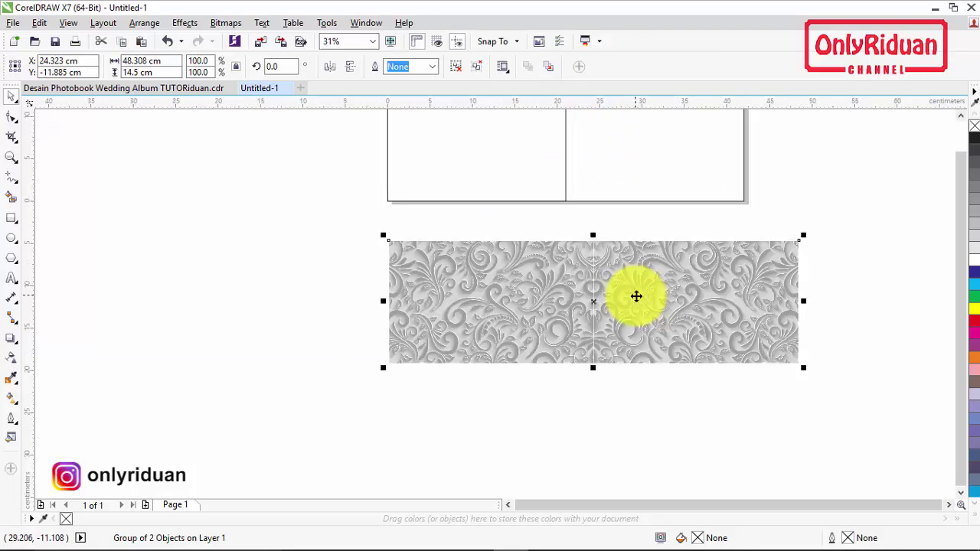
# - Apply a linear transparency to the wallpaper group, opaque at its lower edge and fading out about three quarters of the way up
pyautogui.scroll(2, 967, 121)
pyautogui.click(888, 202)
pyautogui.click(752, 338)
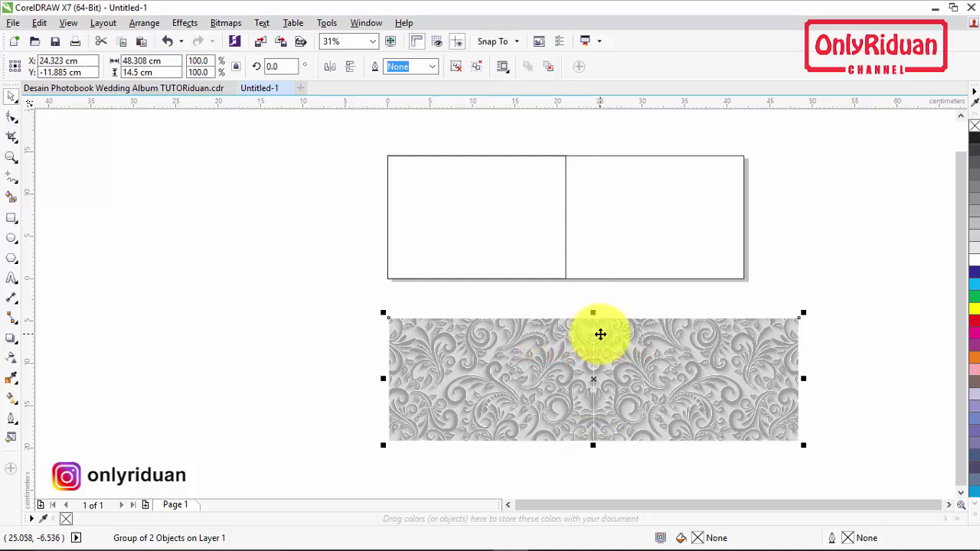
pyautogui.click(11, 358)
pyautogui.moveTo(593, 440); pyautogui.dragTo(594, 347)
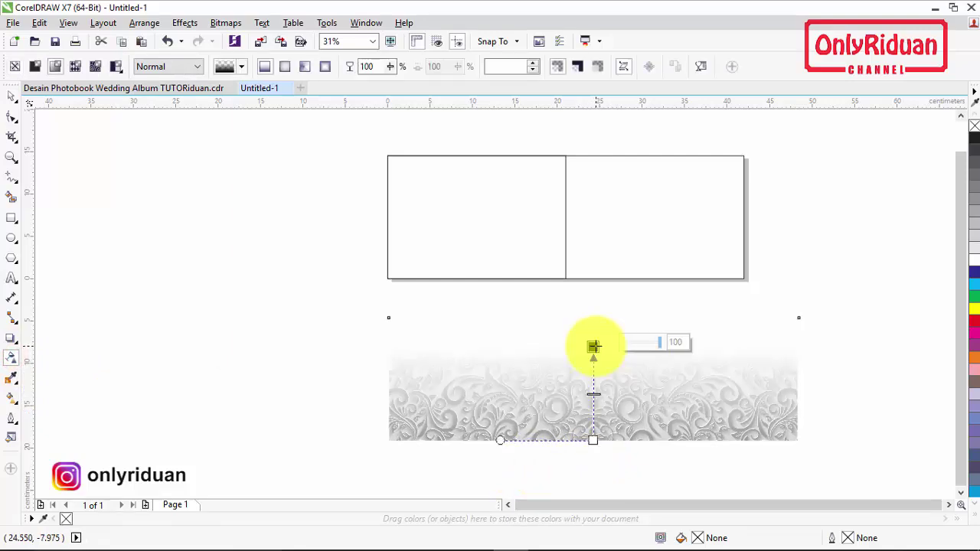
pyautogui.click(10, 95)
pyautogui.click(38, 127)
pyautogui.click(518, 377)
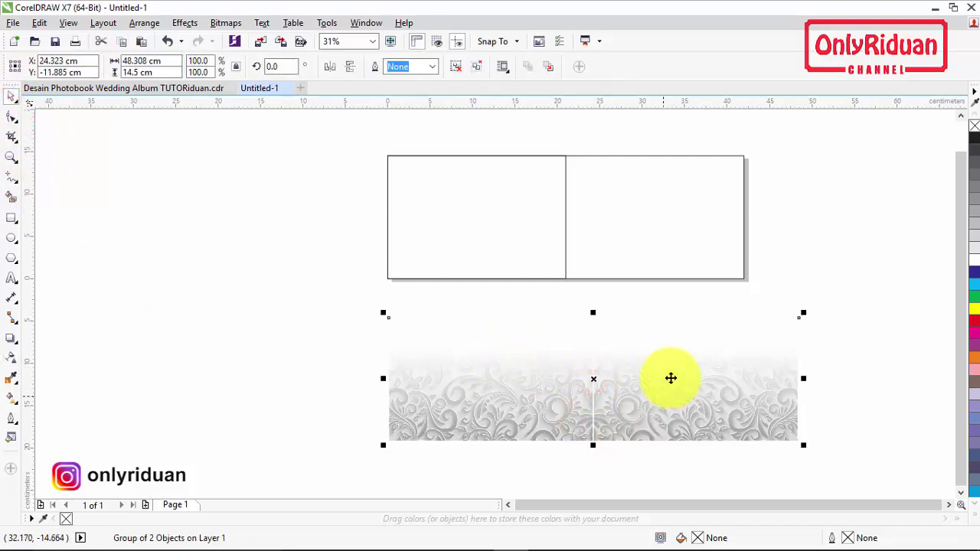
# - Fill the page-sized 42 × 14.5 cm rectangle with 10% Black
pyautogui.click(664, 222)
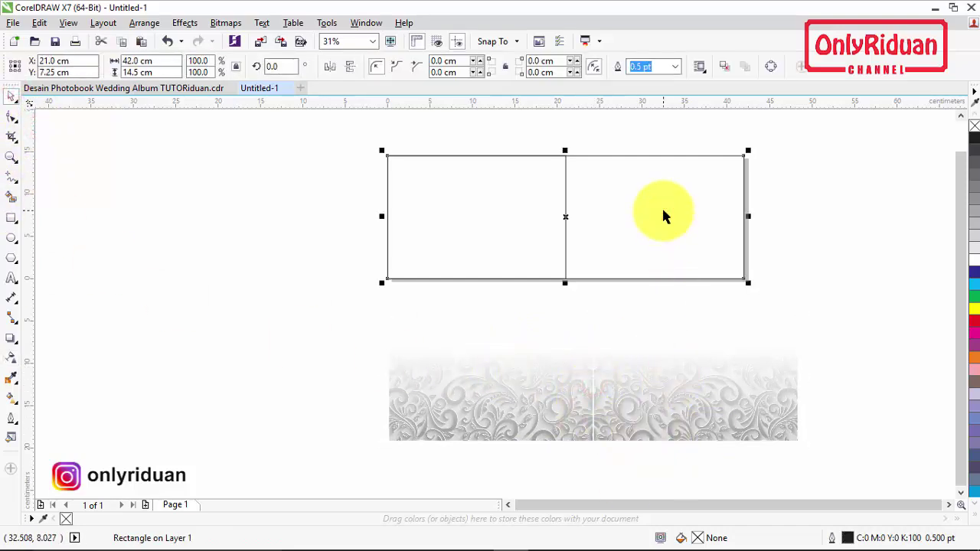
pyautogui.click(977, 252)
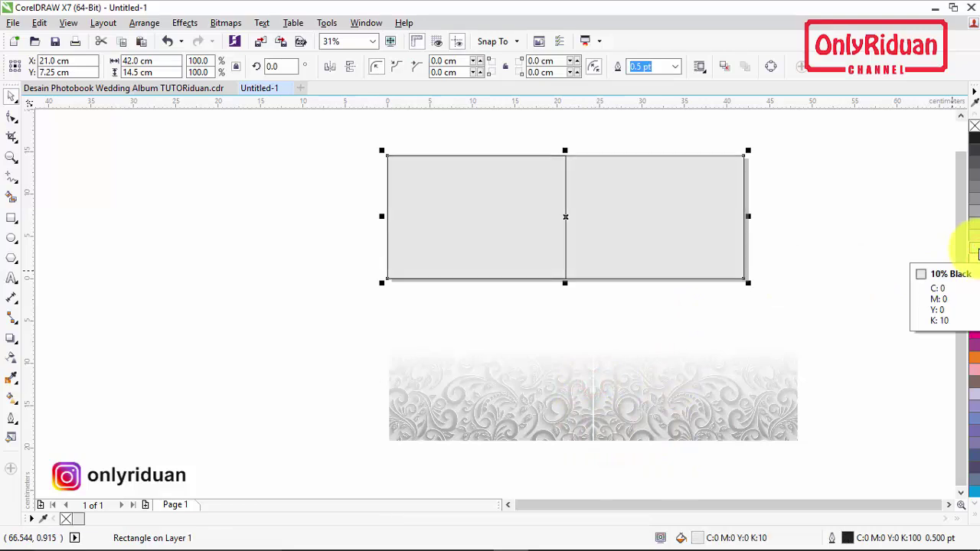
pyautogui.click(882, 190)
# - PowerClip the faded wallpaper group inside the page-sized grey rectangle
pyautogui.click(669, 404)
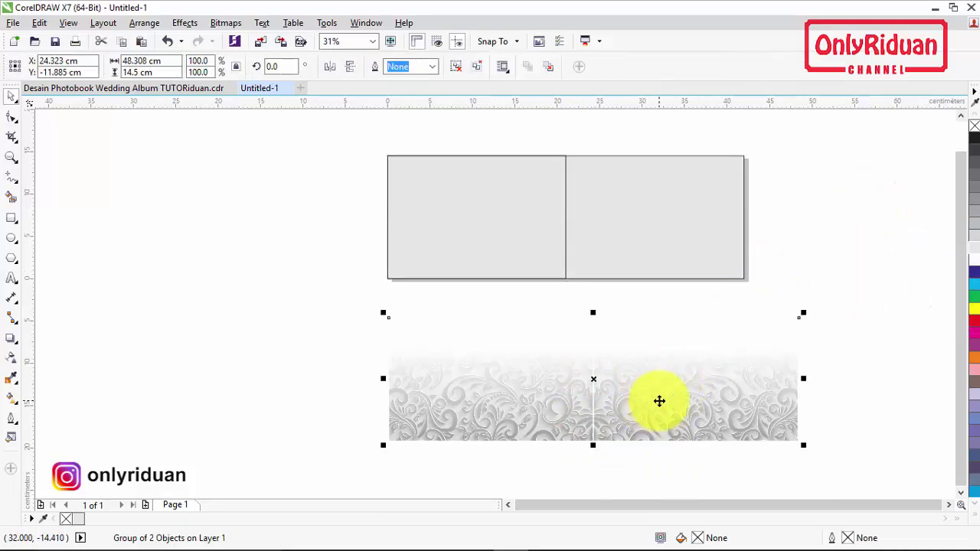
pyautogui.rightClick(665, 385)
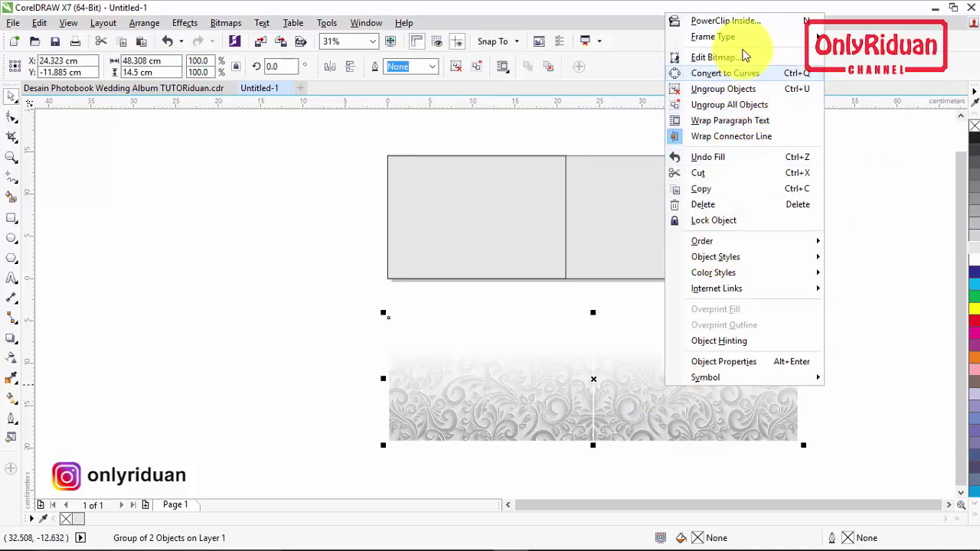
pyautogui.click(743, 23)
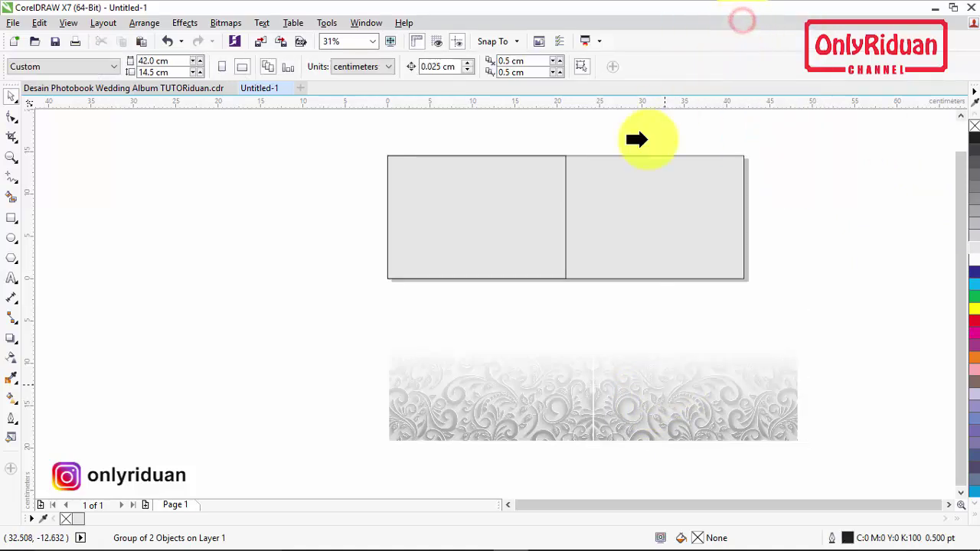
pyautogui.click(620, 228)
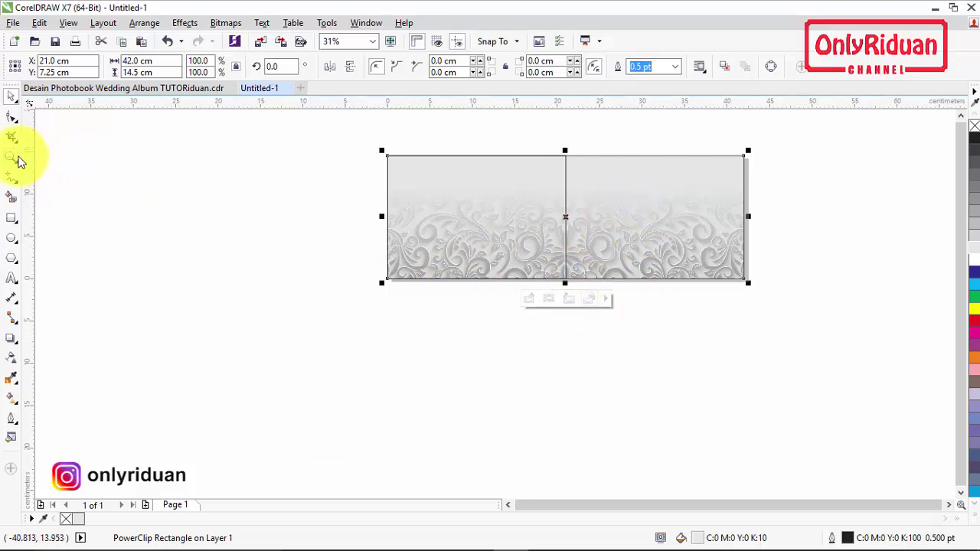
# - Draw a rectangle about 24.4 × 8.3 cm across the spread's fold, slightly right of the page centre
pyautogui.click(12, 157)
pyautogui.moveTo(382, 145); pyautogui.dragTo(756, 288)
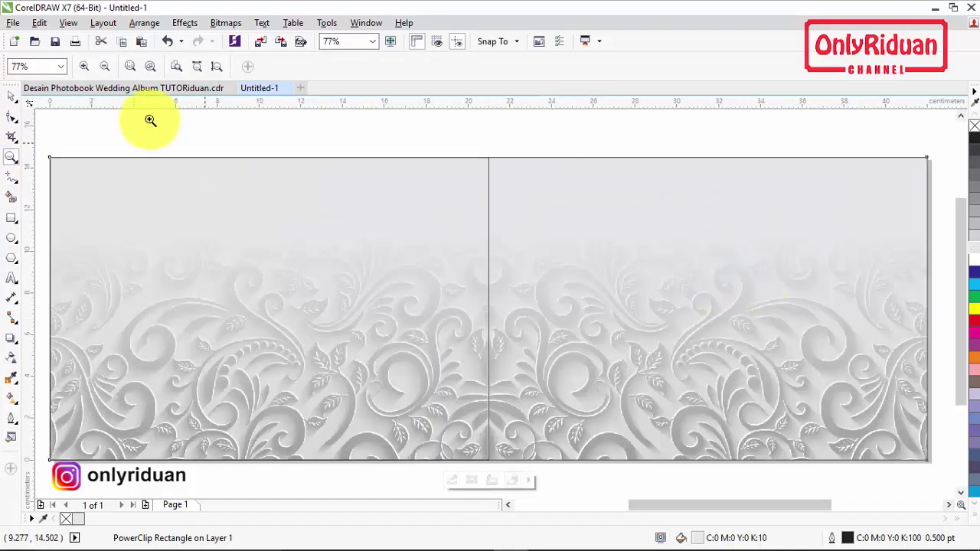
pyautogui.click(11, 96)
pyautogui.click(224, 134)
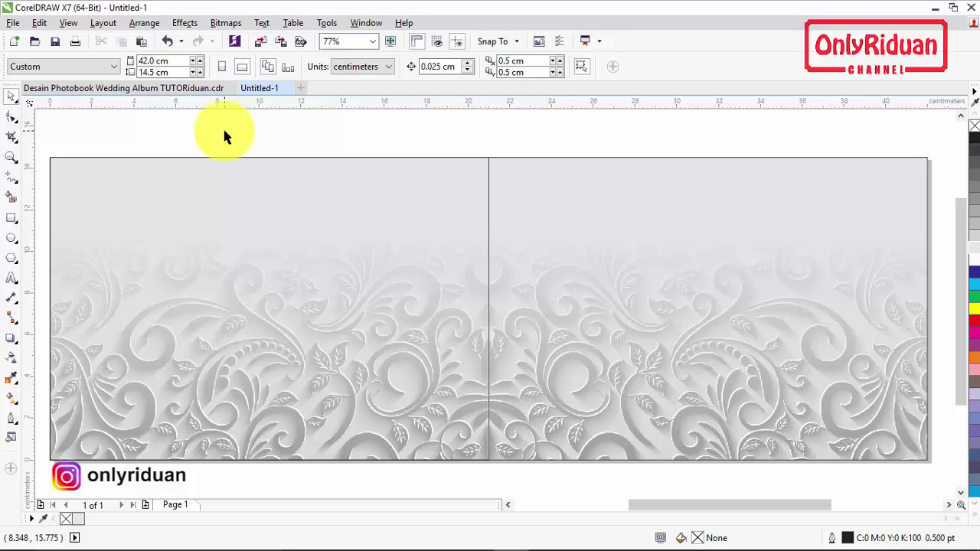
pyautogui.click(13, 220)
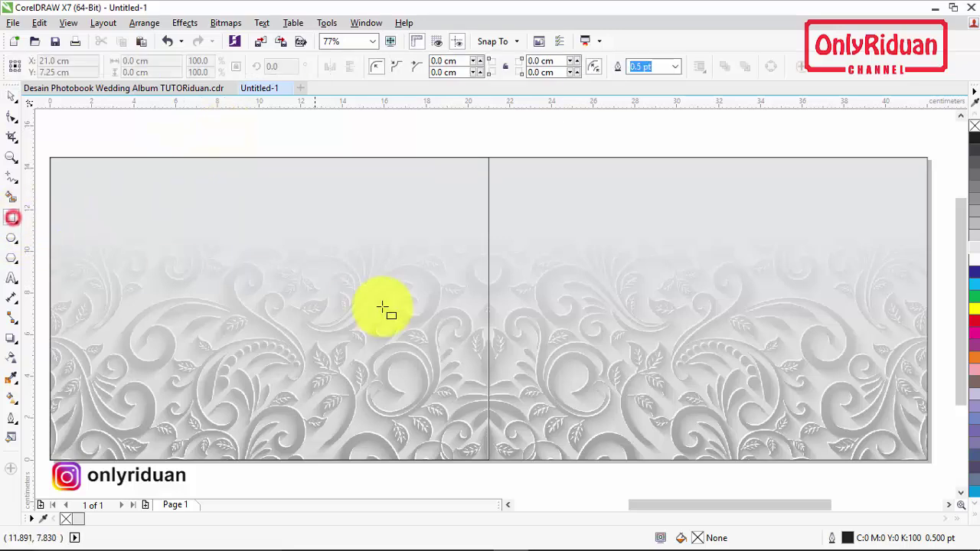
pyautogui.moveTo(309, 226); pyautogui.dragTo(817, 399)
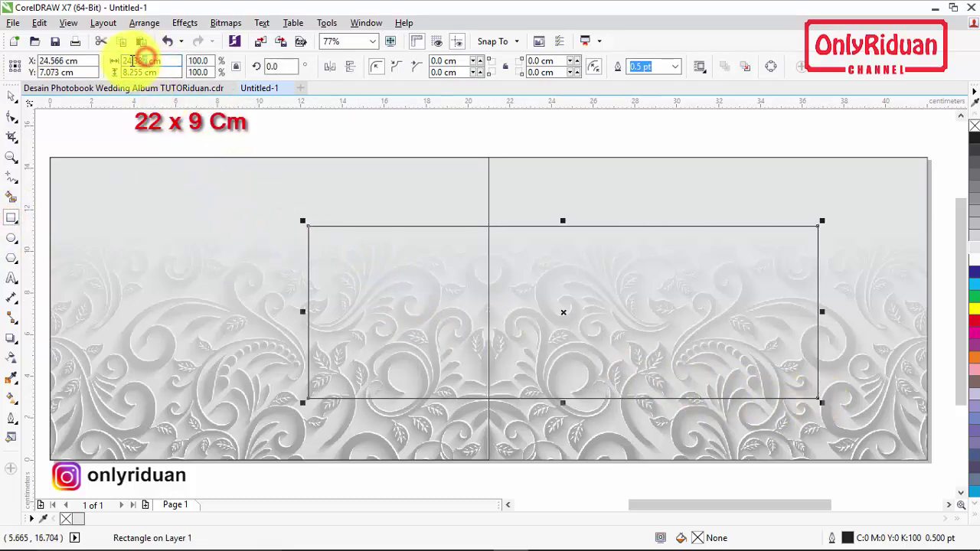
# - Enter a width of 22 cm and a height of 9 cm for the new rectangle
pyautogui.write('22 cm')
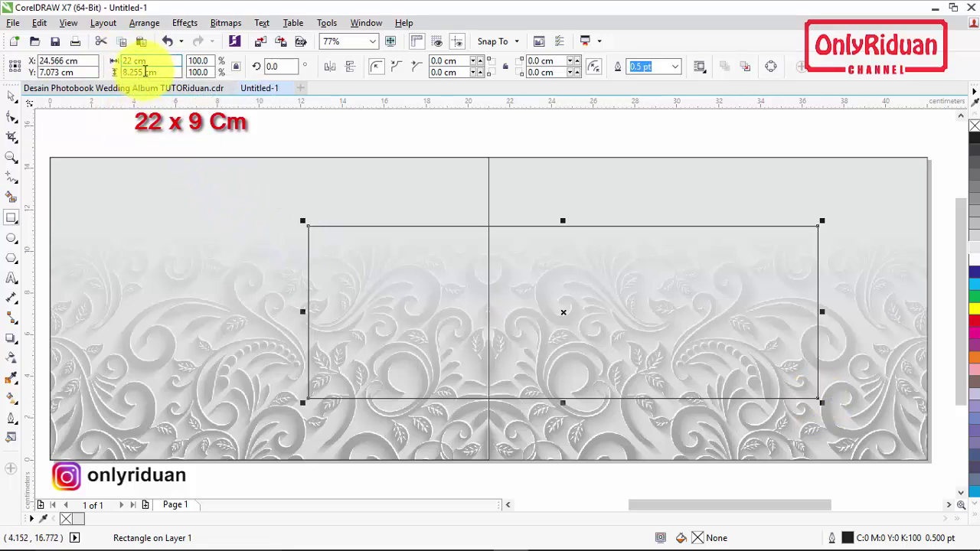
pyautogui.click(144, 71)
pyautogui.write('9')
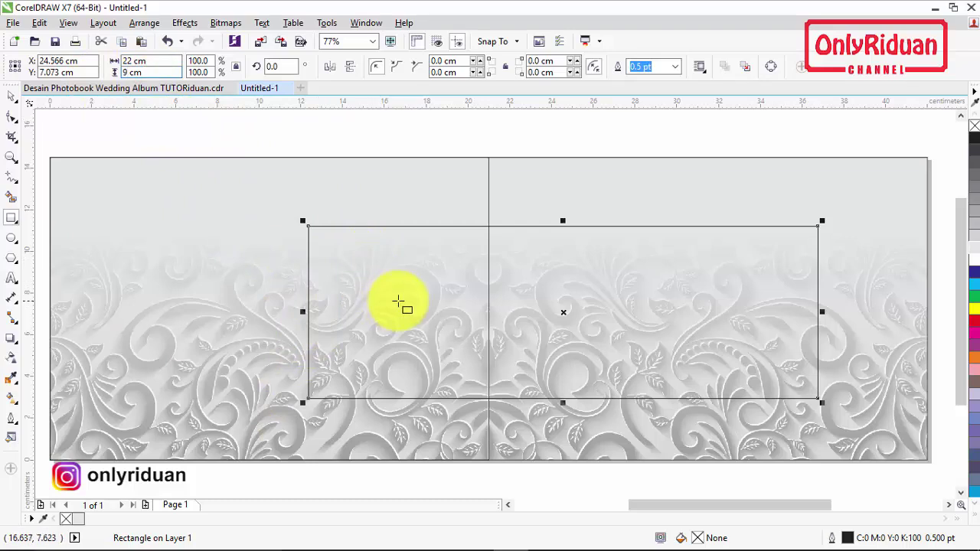
pyautogui.press('Return')
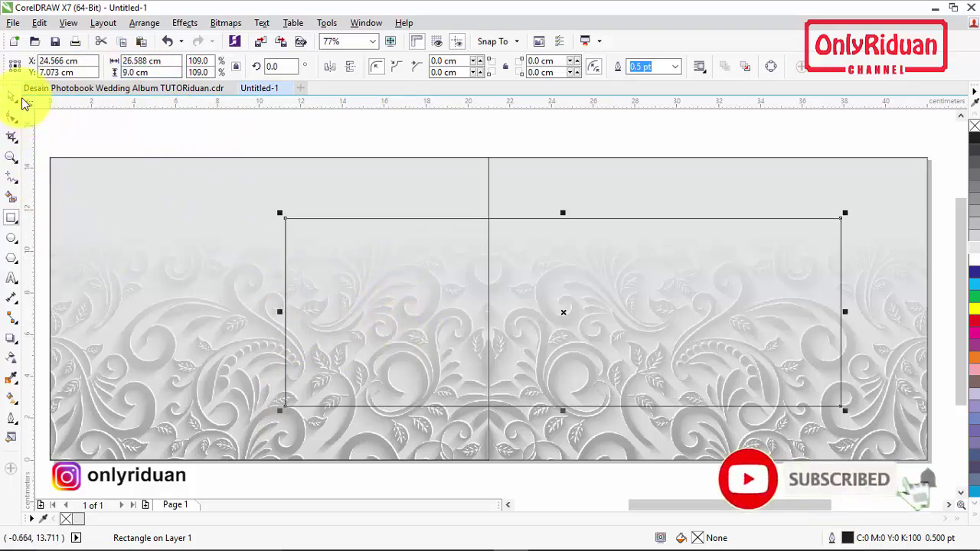
pyautogui.click(230, 136)
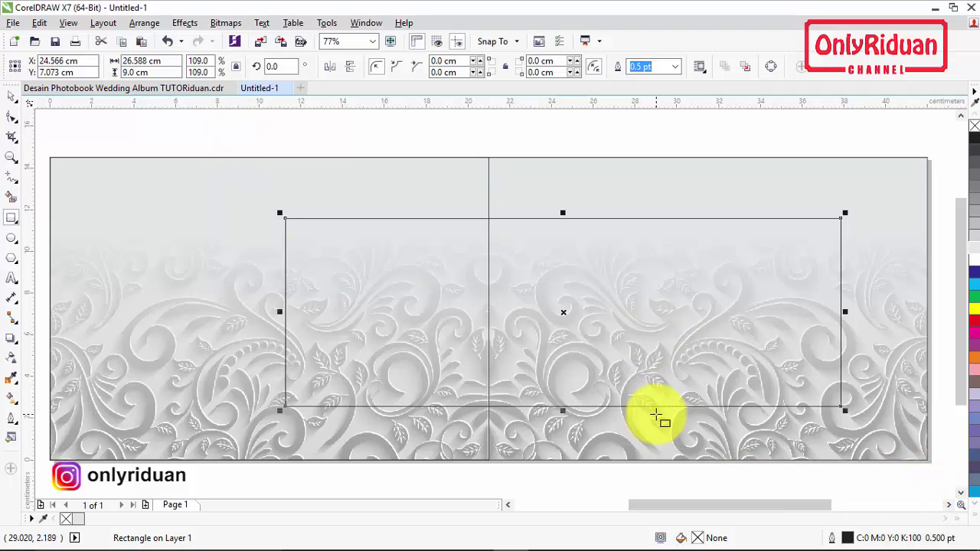
pyautogui.click(11, 96)
pyautogui.click(206, 138)
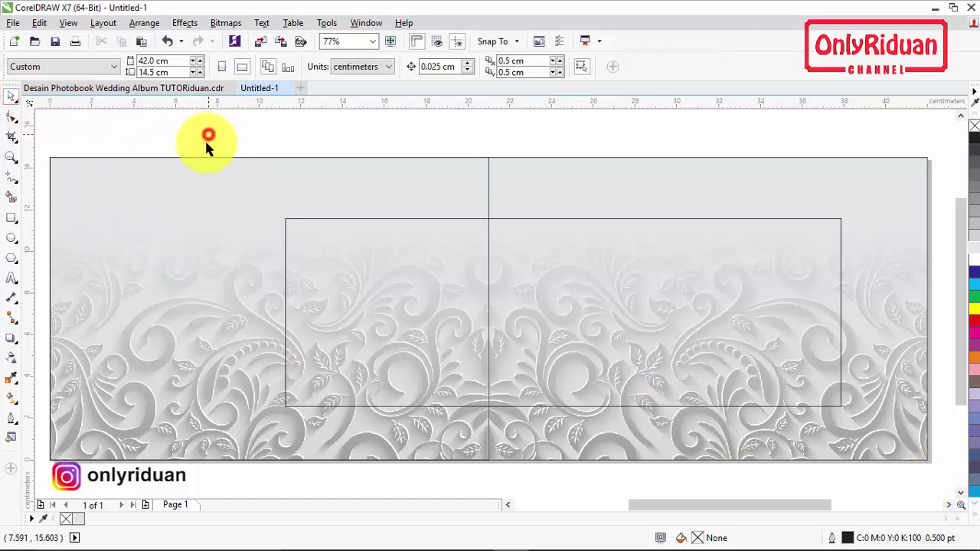
# - Import wedding-rings.jpg from the Materi folder and place it about 27.9 × 19.7 cm over the inner rectangle
pyautogui.click(652, 304)
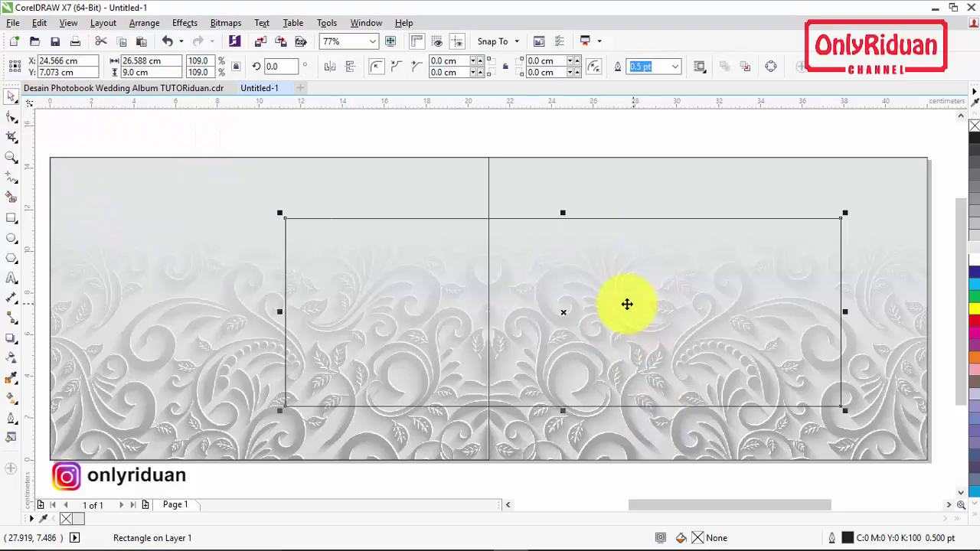
pyautogui.click(13, 22)
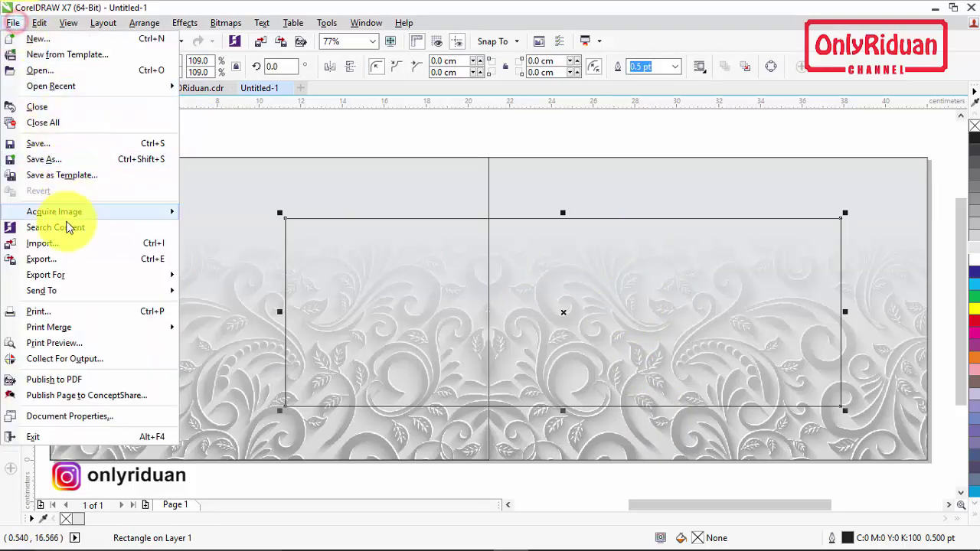
pyautogui.click(66, 243)
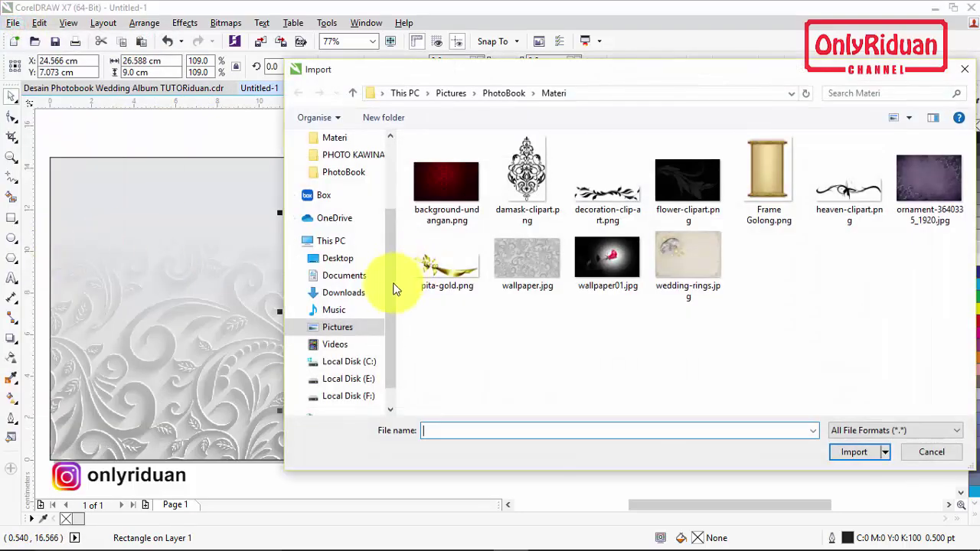
pyautogui.click(683, 268)
pyautogui.click(864, 453)
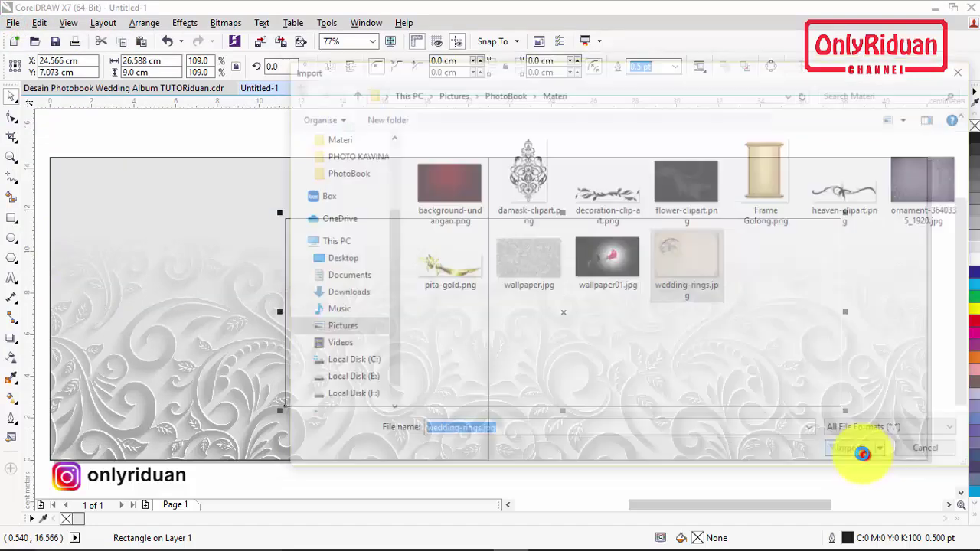
pyautogui.moveTo(271, 193); pyautogui.dragTo(854, 477)
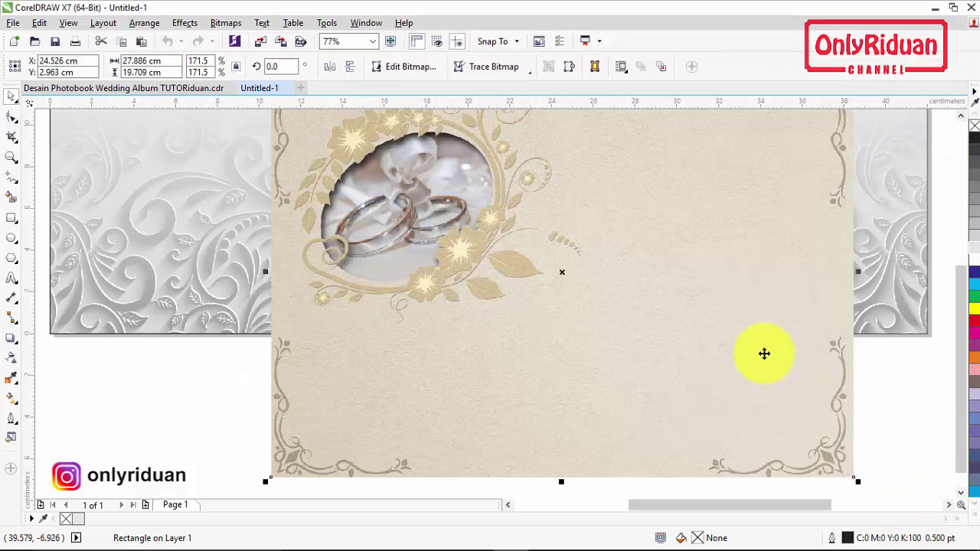
# - Mirror the wedding-rings image horizontally and move it left, clear of the inner rectangle
pyautogui.scroll(-3, 759, 344)
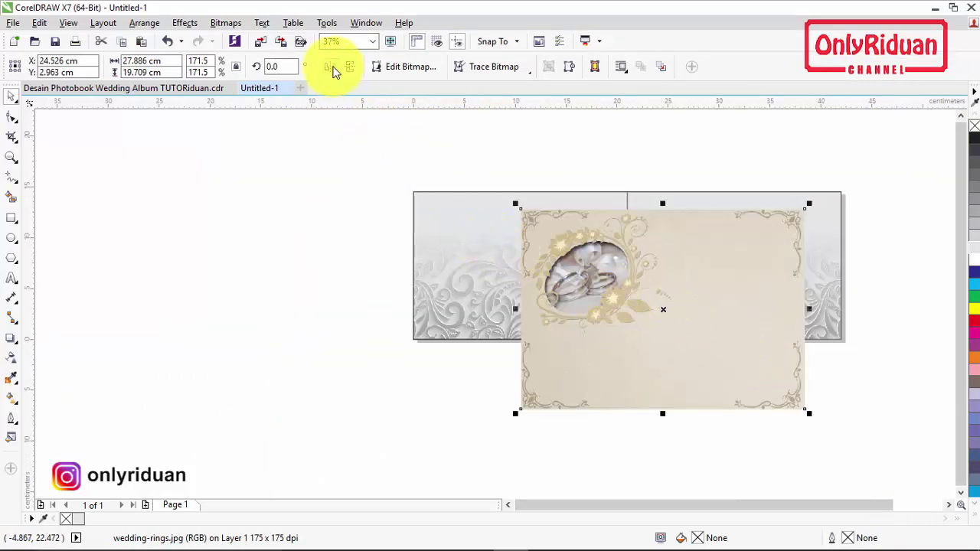
pyautogui.click(332, 68)
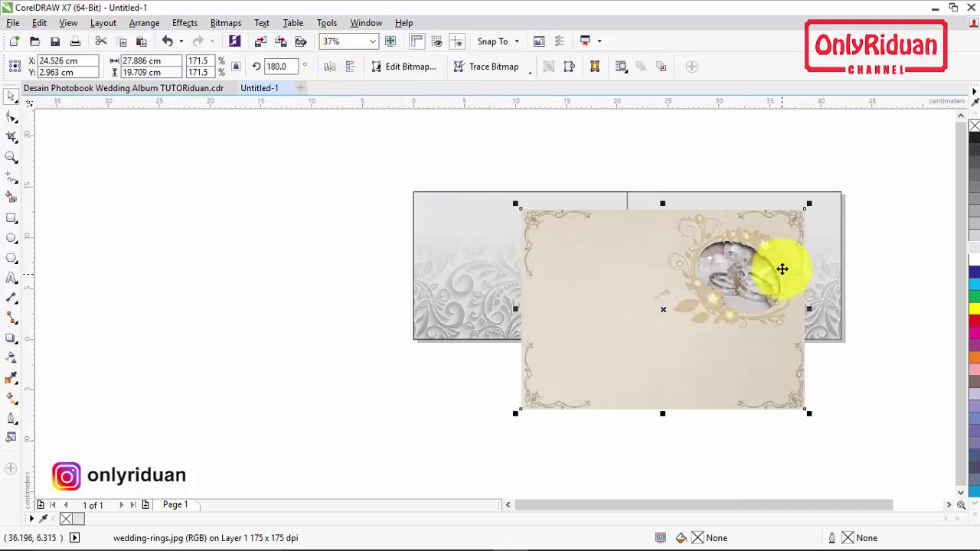
pyautogui.moveTo(650, 249); pyautogui.dragTo(353, 285)
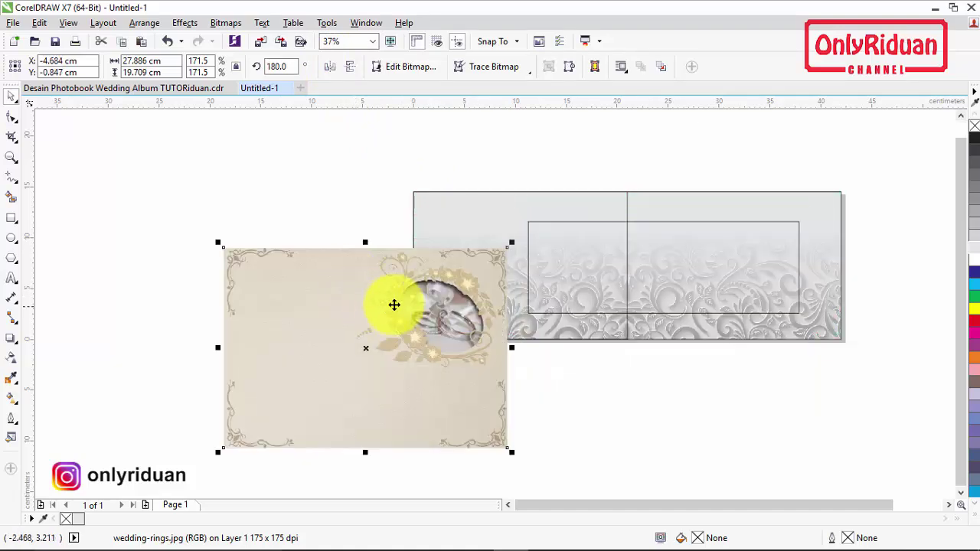
# - PowerClip the mirrored wedding-rings image inside the inner rectangle
pyautogui.rightClick(415, 287)
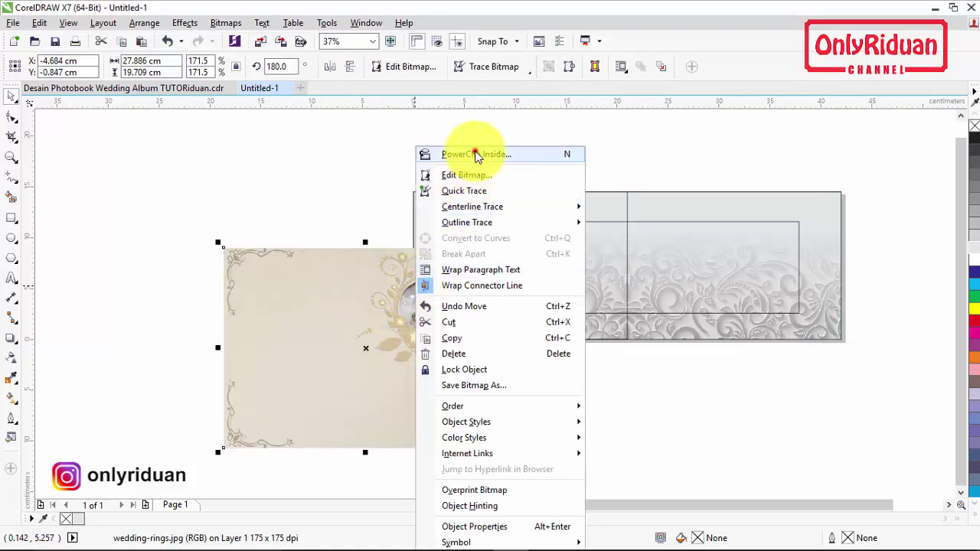
pyautogui.click(475, 154)
pyautogui.click(680, 253)
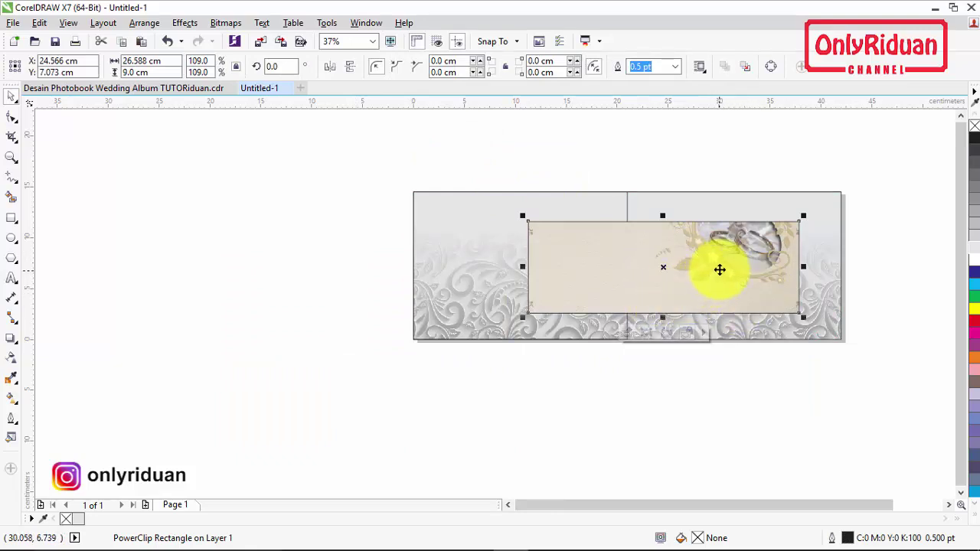
# - Edit the inner rectangle's PowerClip contents, shifting the wedding-rings image down about 1.4 cm, and finish editing the level
pyautogui.rightClick(732, 265)
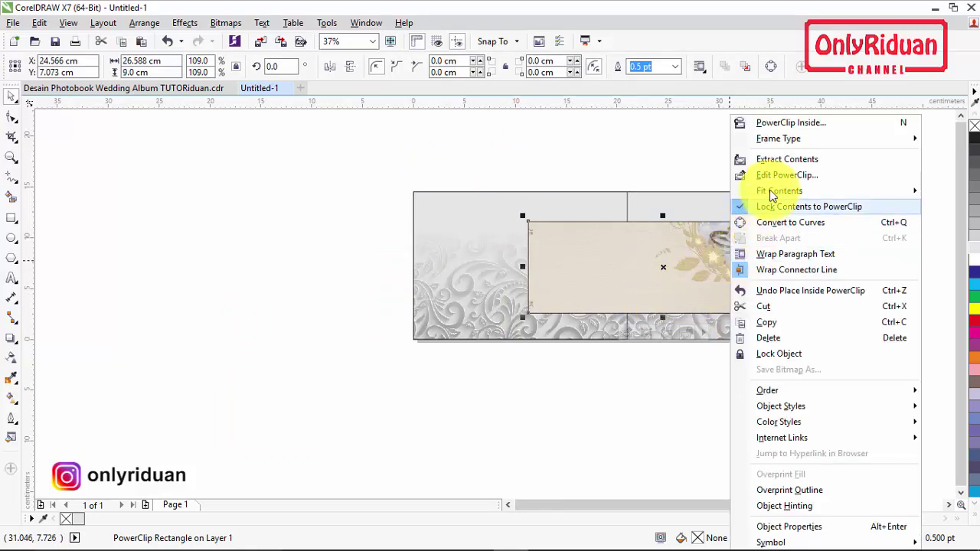
pyautogui.click(773, 176)
pyautogui.click(751, 264)
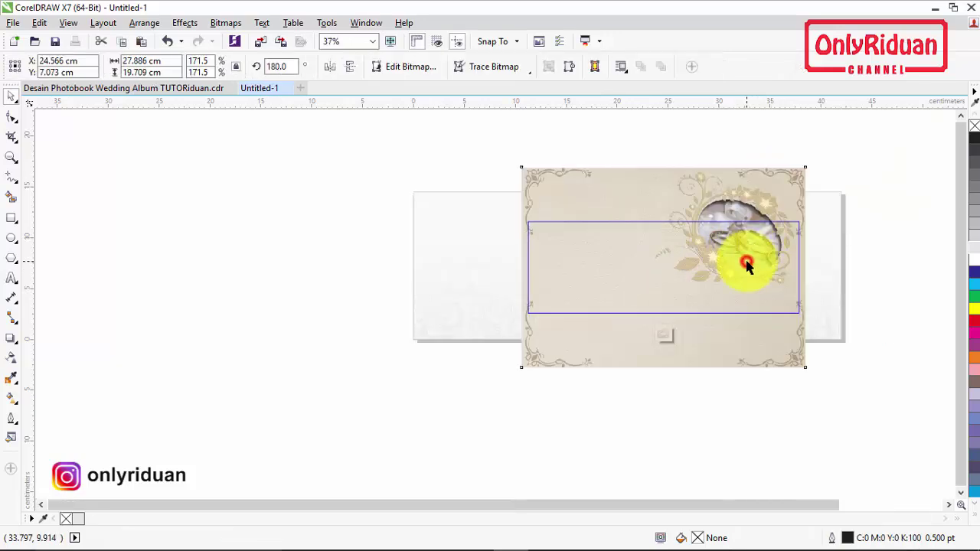
pyautogui.moveTo(749, 247); pyautogui.dragTo(749, 266)
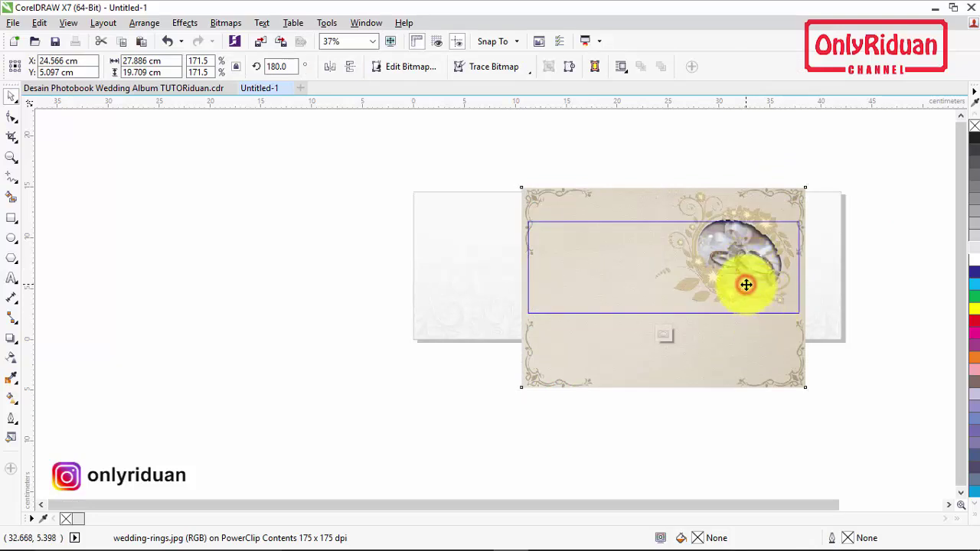
pyautogui.moveTo(746, 284); pyautogui.dragTo(746, 279)
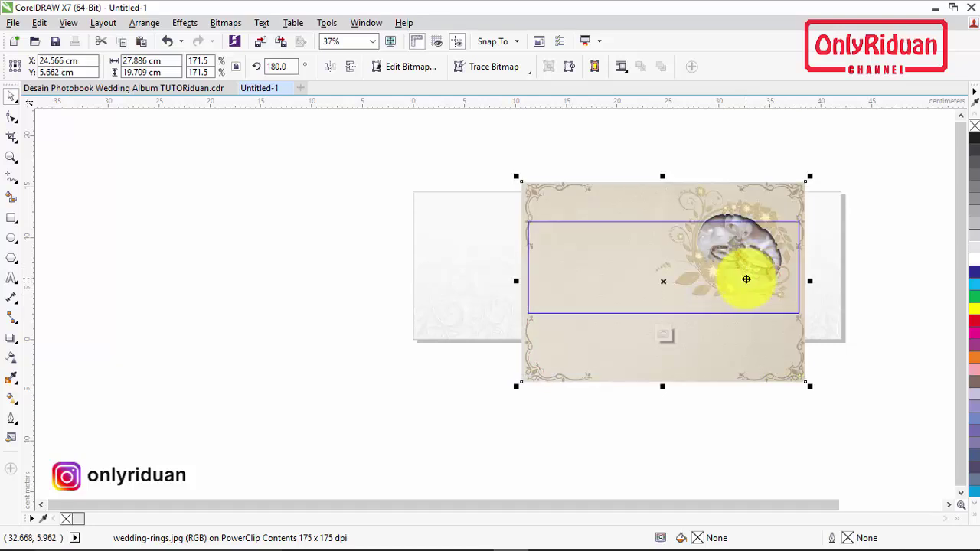
pyautogui.rightClick(746, 279)
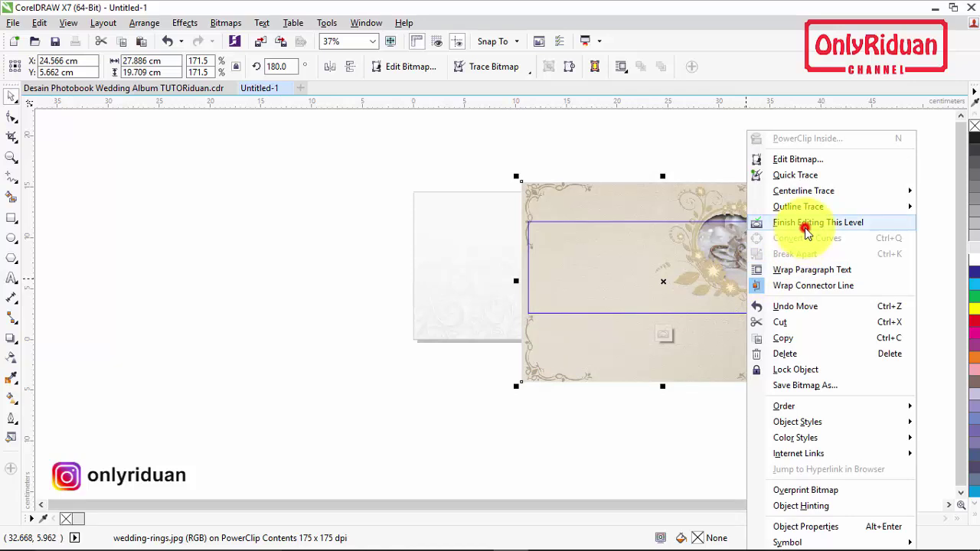
pyautogui.click(804, 224)
pyautogui.click(759, 432)
# - Remove the outline from the wedding-rings PowerClip rectangle by setting its outline width to None
pyautogui.click(626, 289)
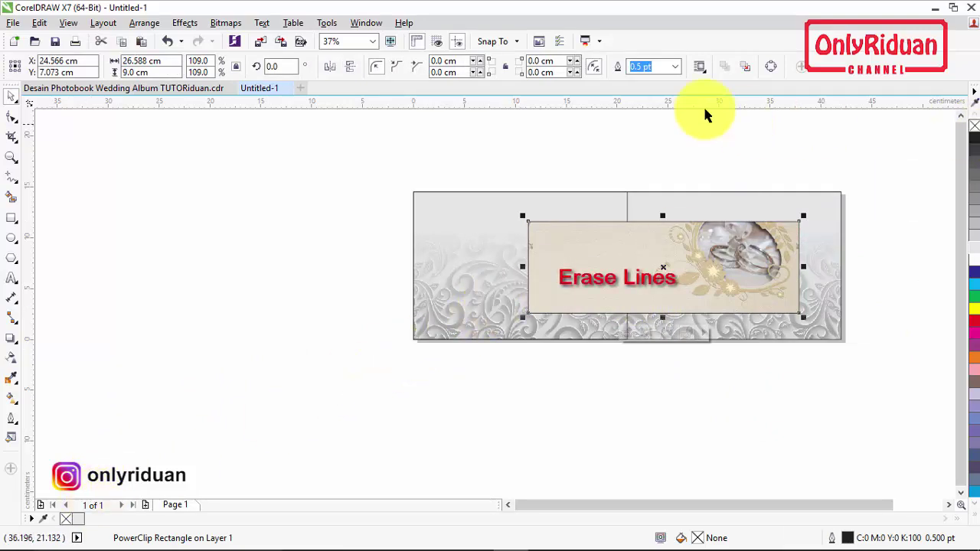
pyautogui.click(675, 67)
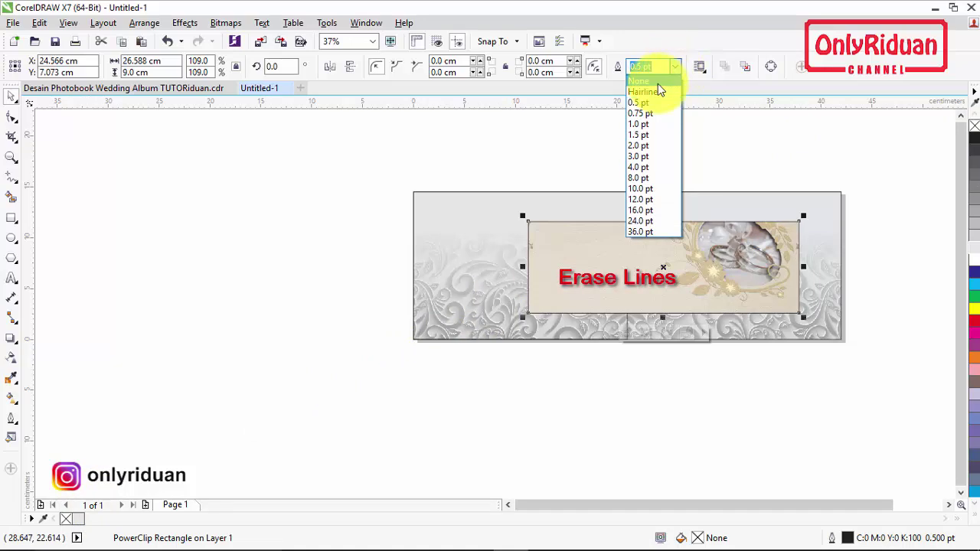
pyautogui.click(647, 80)
pyautogui.click(648, 134)
pyautogui.click(734, 242)
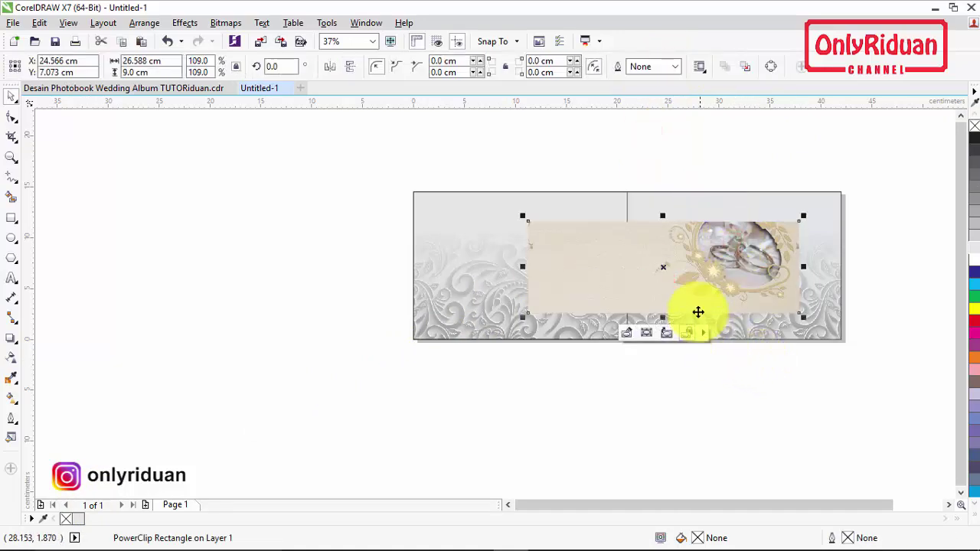
pyautogui.scroll(2, 698, 290)
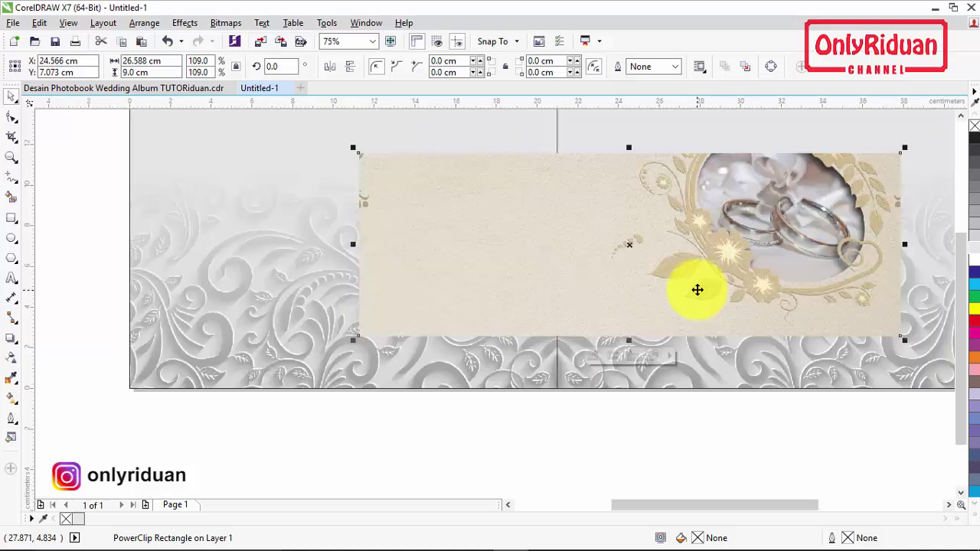
pyautogui.scroll(-2, 697, 290)
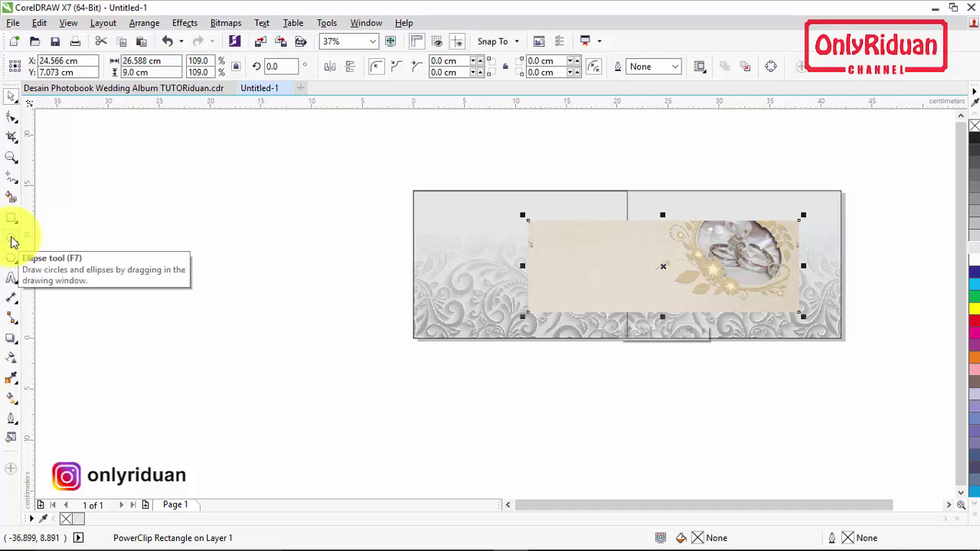
# - Draw a perfect circle about 13.8 cm across and centre it on the spread's left half at X 10.5 cm, Y 7.25 cm
pyautogui.click(12, 157)
pyautogui.moveTo(362, 162); pyautogui.dragTo(884, 357)
pyautogui.click(12, 239)
pyautogui.press('ctrl')
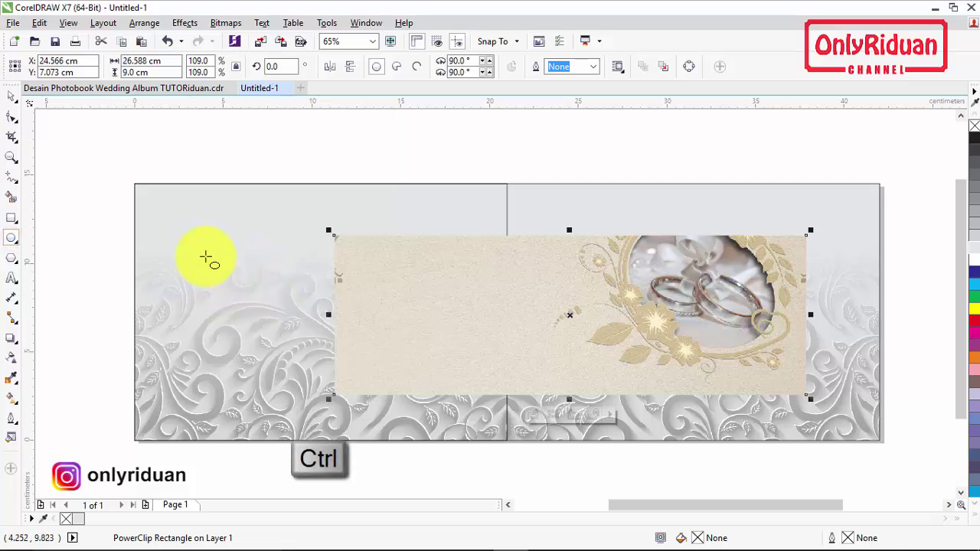
pyautogui.moveTo(190, 220); pyautogui.dragTo(412, 465)
pyautogui.moveTo(314, 341); pyautogui.dragTo(322, 315)
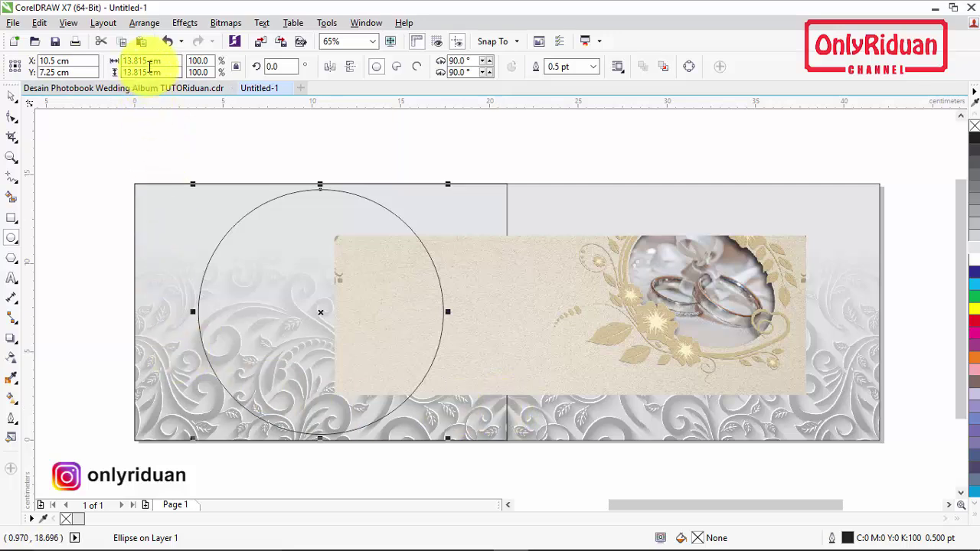
# - Lock the circle's size ratio and resize it to 13 × 13 cm
pyautogui.moveTo(147, 61); pyautogui.dragTo(127, 62)
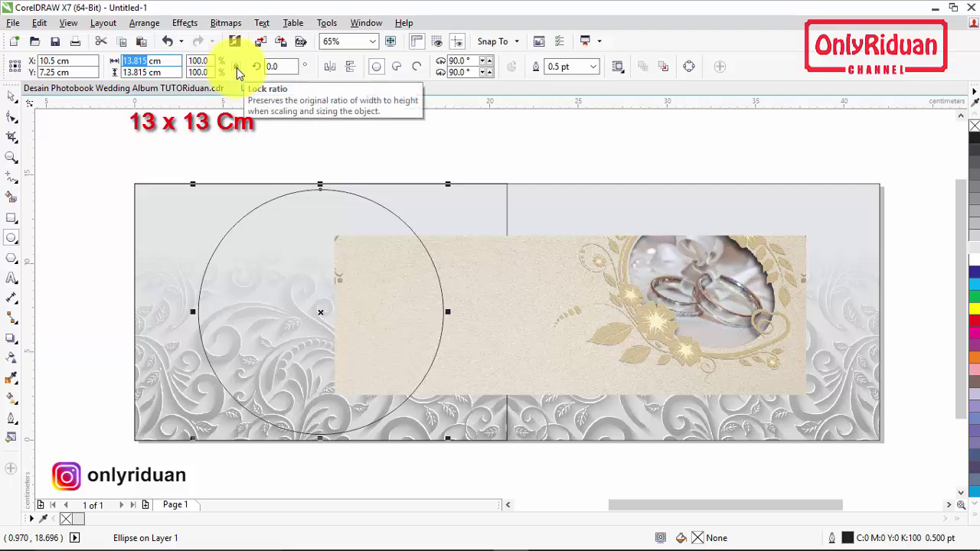
pyautogui.click(236, 67)
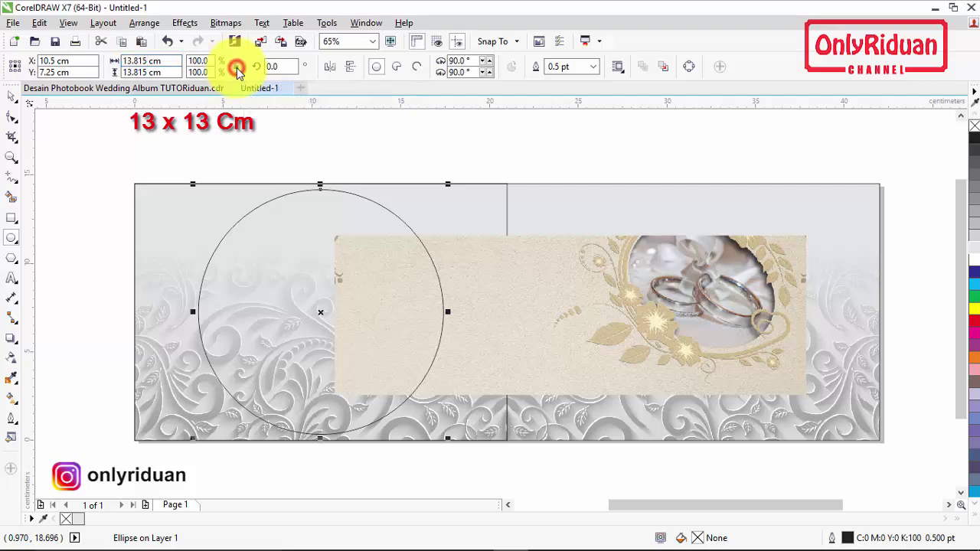
pyautogui.click(145, 61)
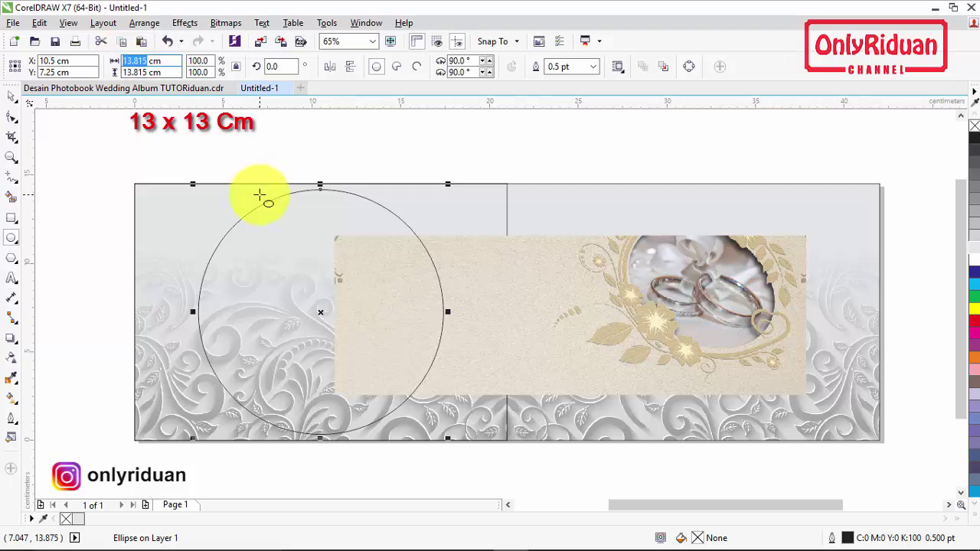
pyautogui.write('13')
pyautogui.press('Return')
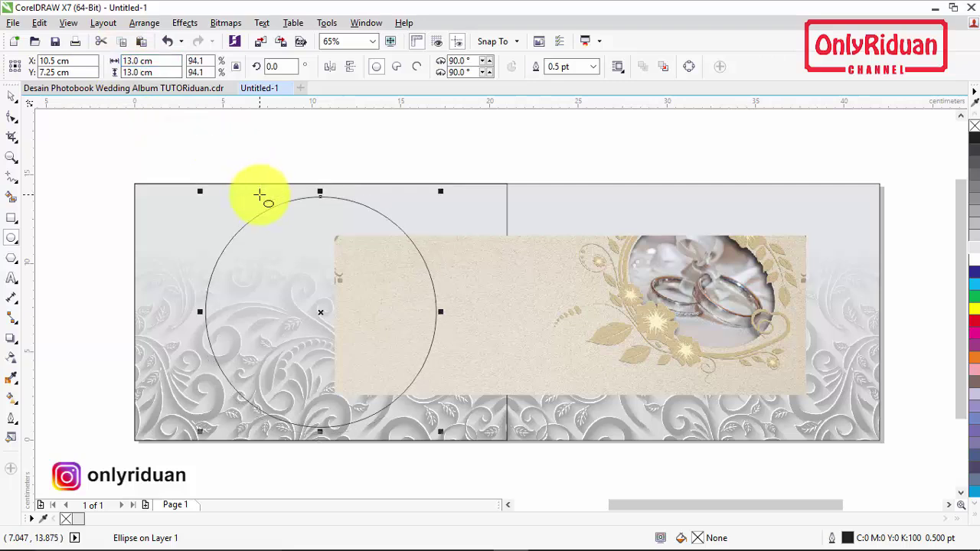
pyautogui.click(11, 96)
pyautogui.click(220, 130)
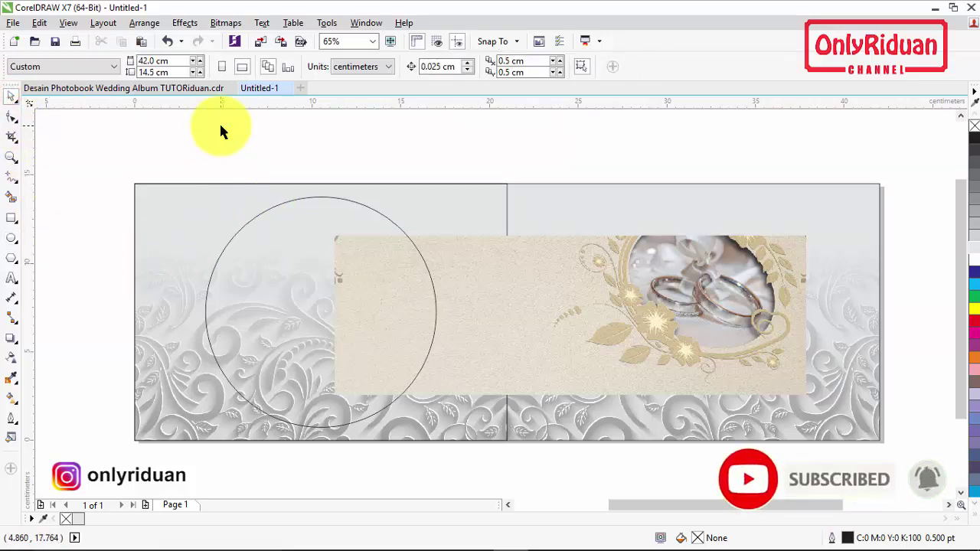
# - Draw a second circle over the spread's upper-left area and resize it to 11 × 11 cm
pyautogui.click(287, 268)
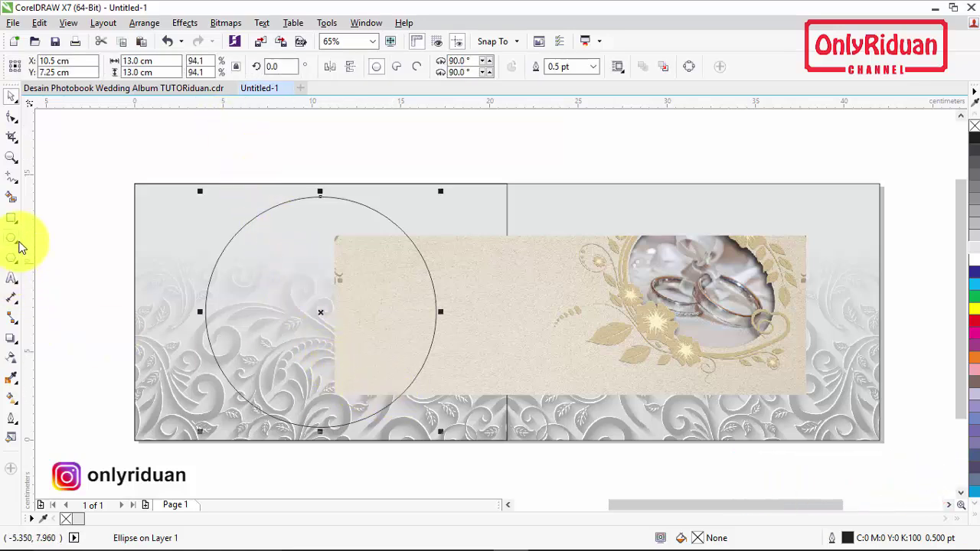
pyautogui.click(17, 242)
pyautogui.moveTo(122, 146); pyautogui.dragTo(323, 347)
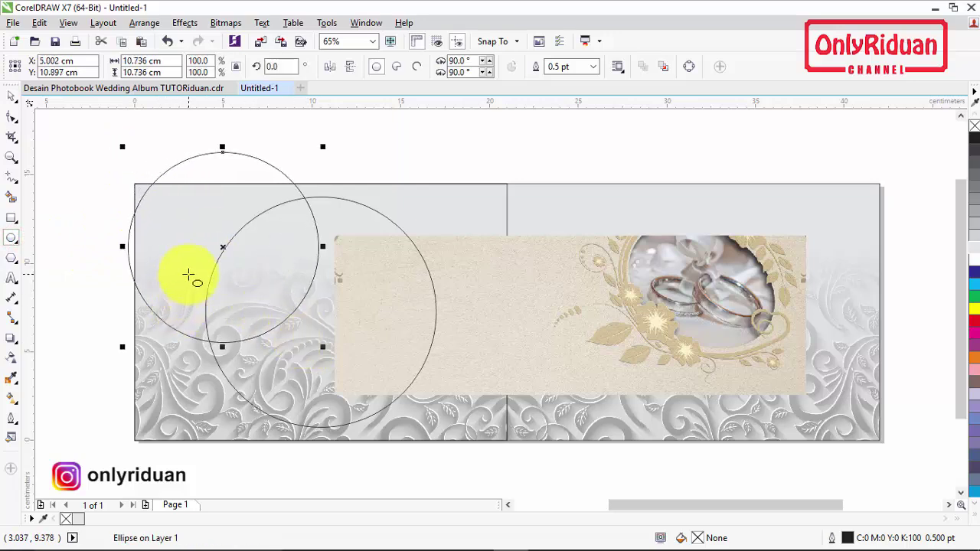
pyautogui.doubleClick(145, 59)
pyautogui.write('11')
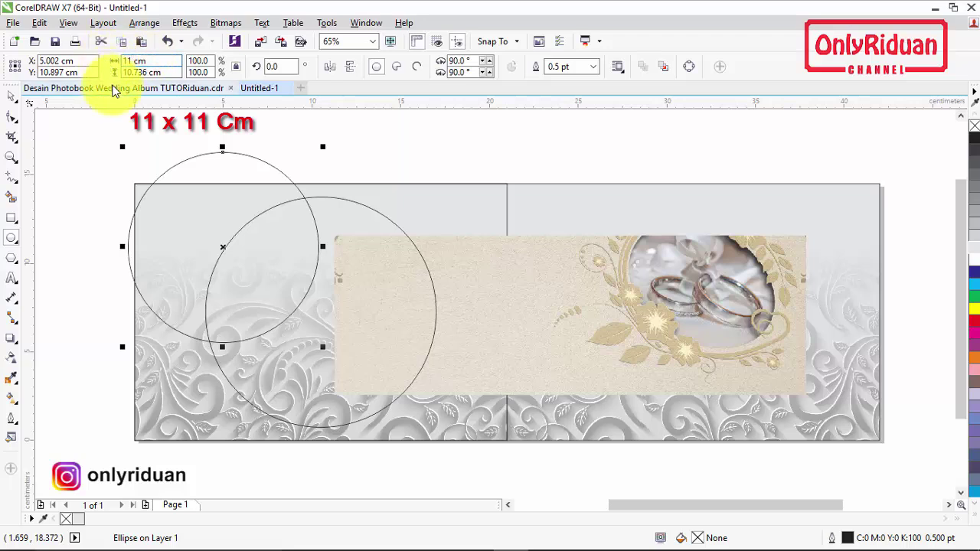
pyautogui.press('Return')
# - Centre the 11 cm circle inside the 13 cm circle at X 10.5 cm, Y 7.25 cm
pyautogui.moveTo(224, 246); pyautogui.dragTo(321, 311)
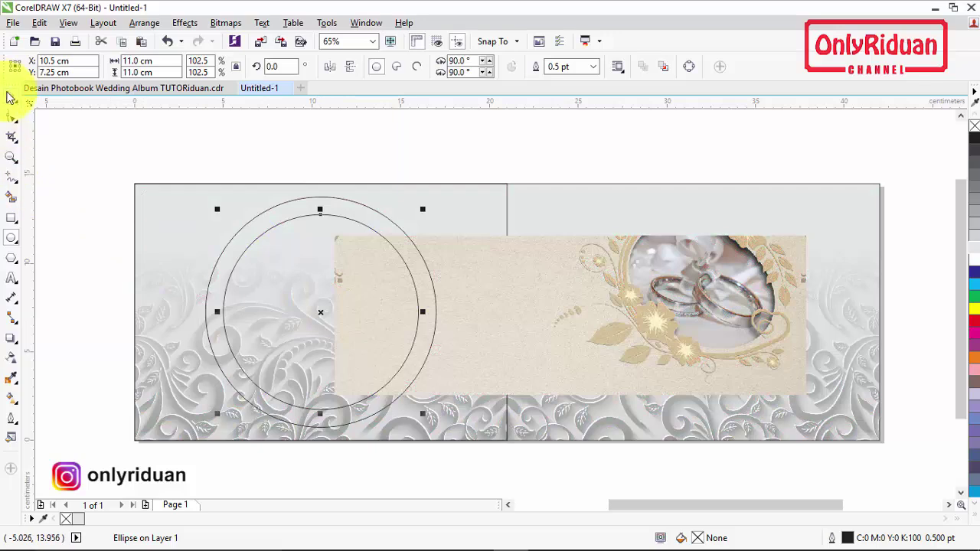
pyautogui.click(11, 95)
pyautogui.click(94, 133)
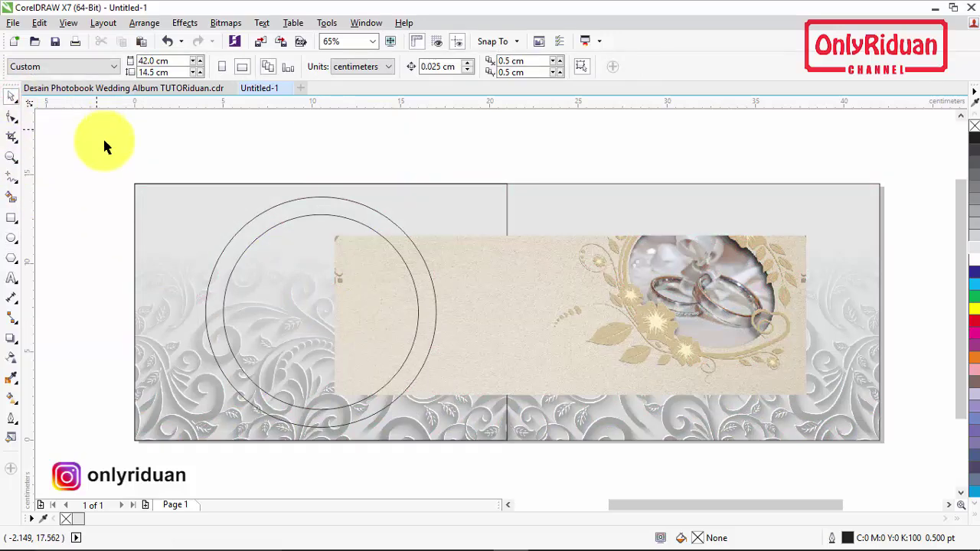
# - Fill the 13 cm circle with blue (C100 M100 Y0 K0) and the 11 cm circle with black (K100)
pyautogui.click(348, 206)
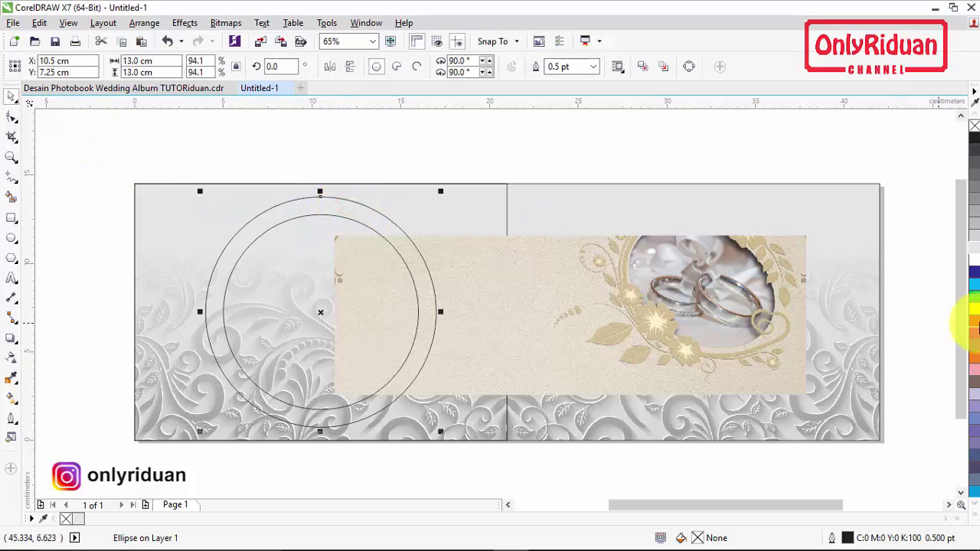
pyautogui.click(974, 518)
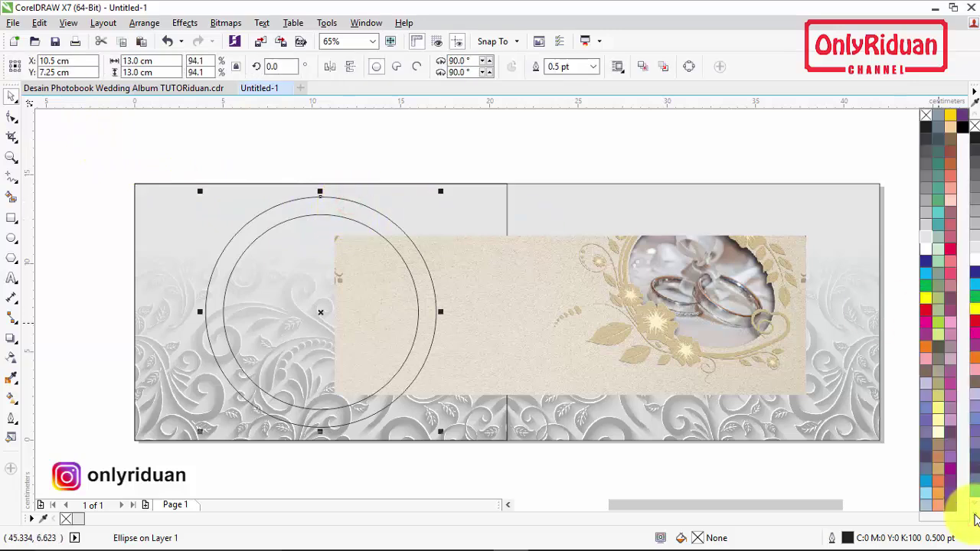
pyautogui.click(925, 267)
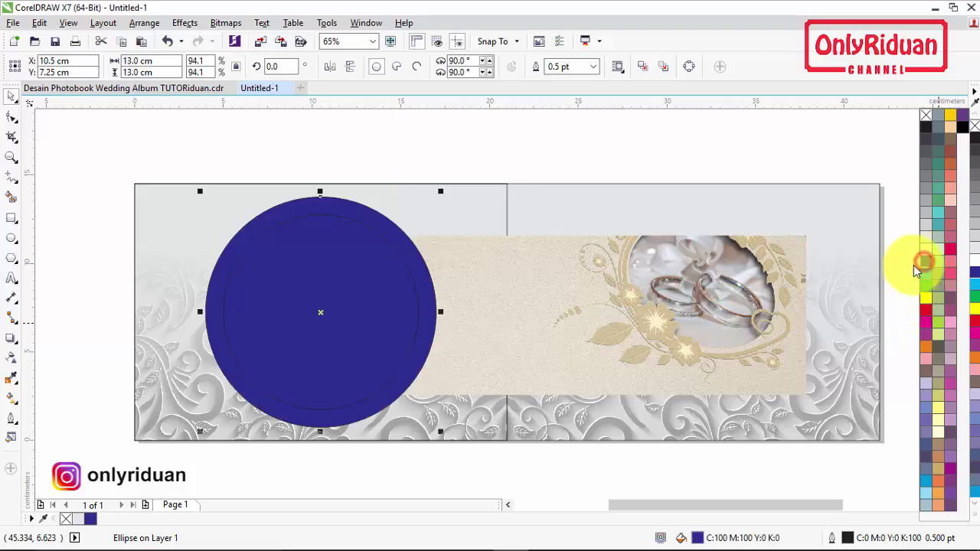
pyautogui.click(407, 158)
pyautogui.click(359, 287)
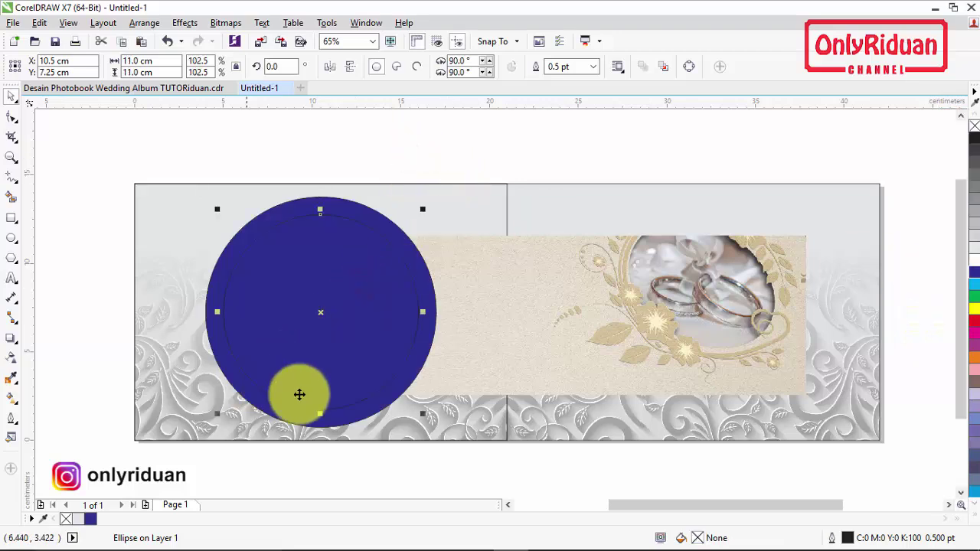
pyautogui.click(974, 136)
pyautogui.click(578, 137)
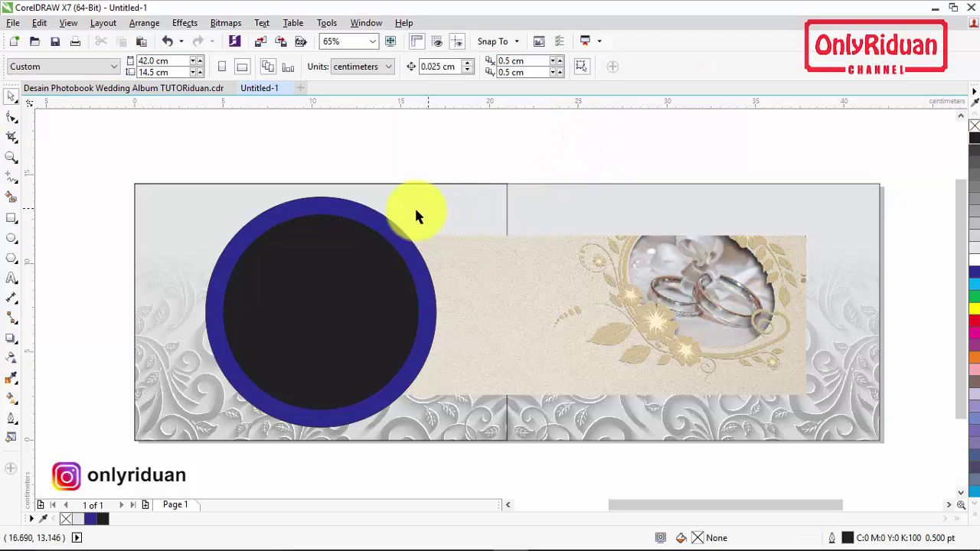
# - Remove the outline from the blue 13 cm circle
pyautogui.click(381, 228)
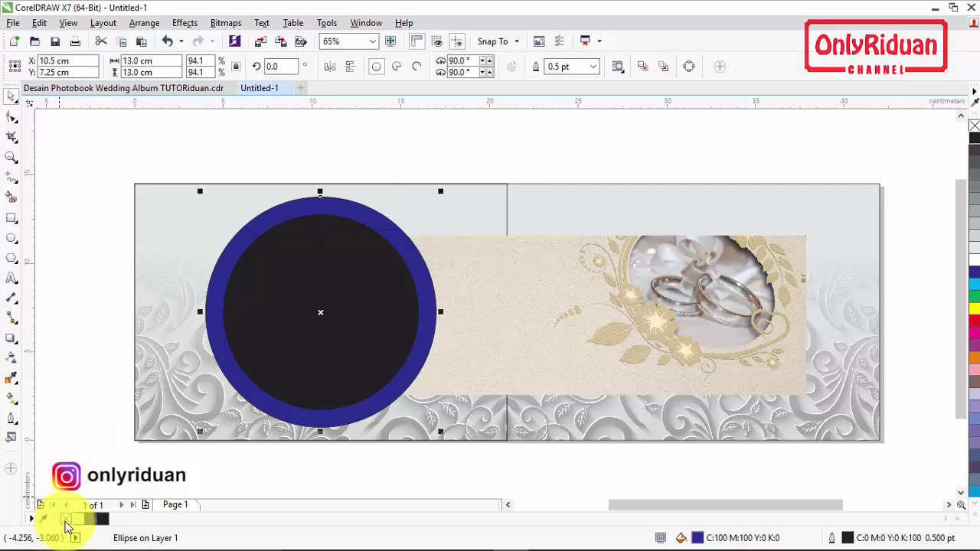
pyautogui.click(219, 186)
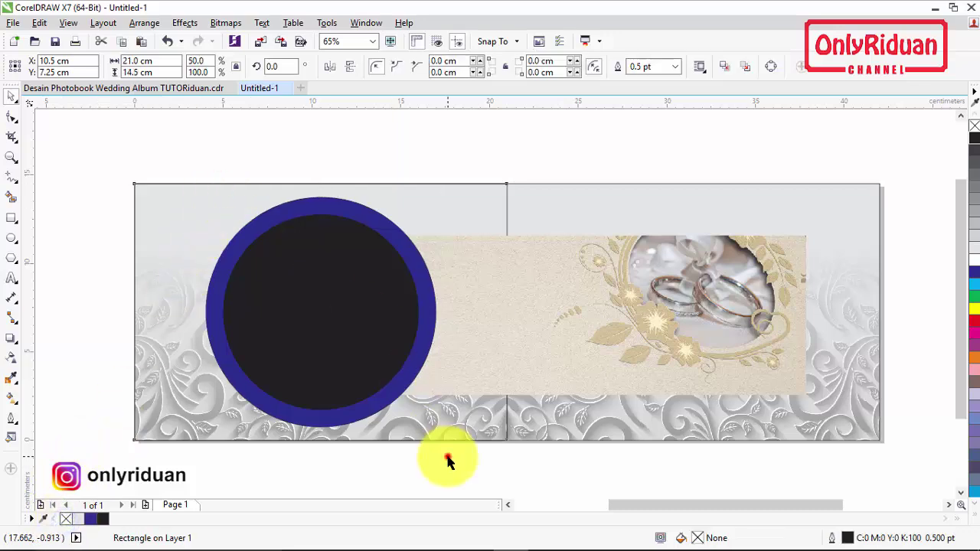
pyautogui.click(448, 457)
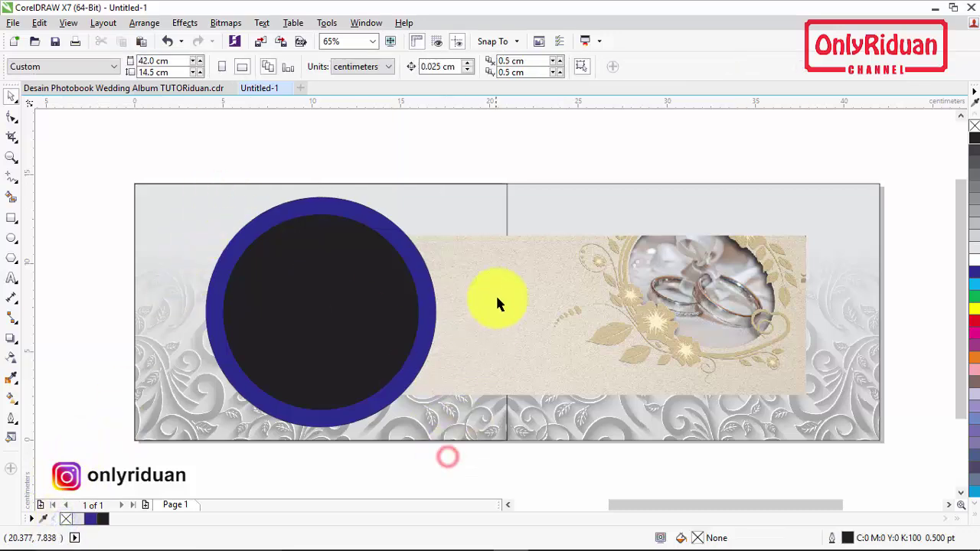
# - Send the blue circle backward in the stacking order, behind the wedding-rings rectangle but in front of the wallpaper background
pyautogui.click(388, 222)
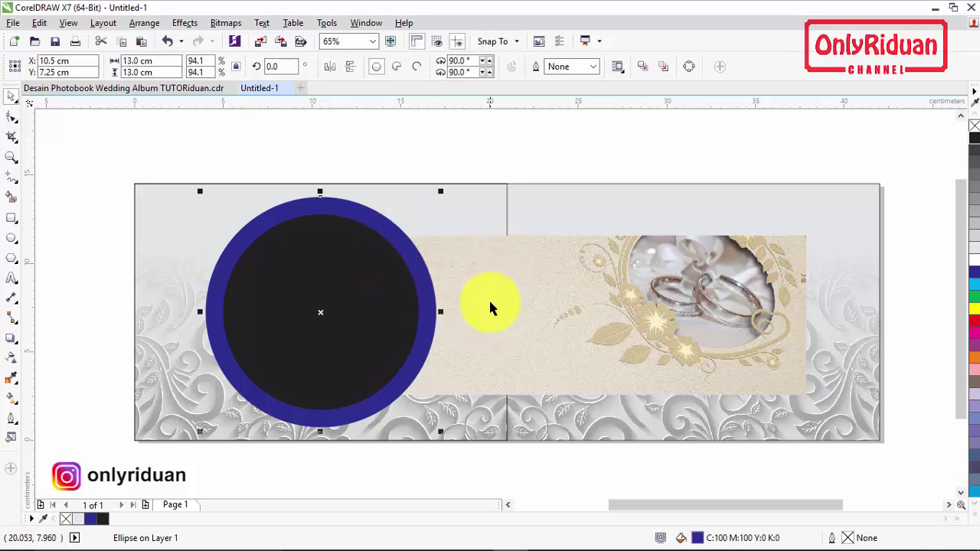
pyautogui.hotkey('ctrl', 'pagedown')
pyautogui.hotkey('ctrl', 'pagedown')
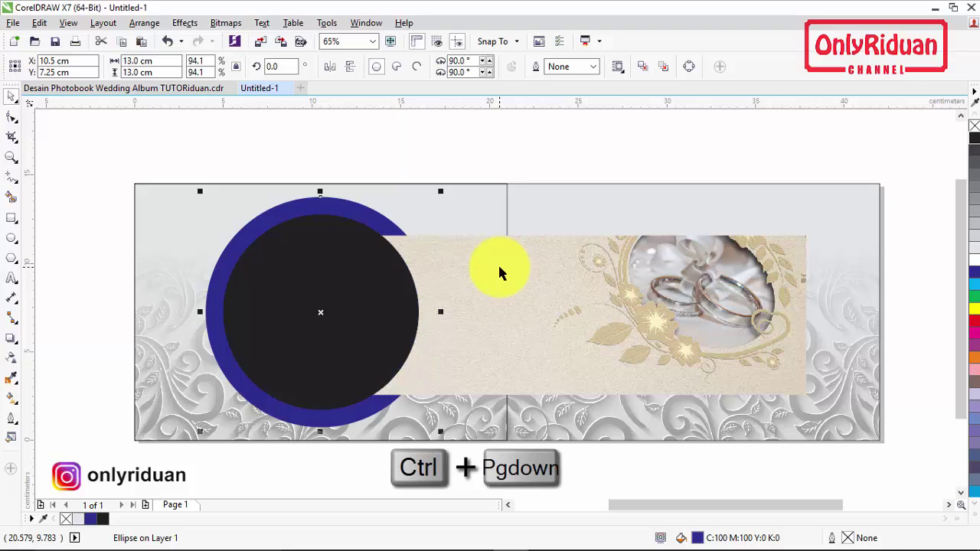
pyautogui.click(493, 118)
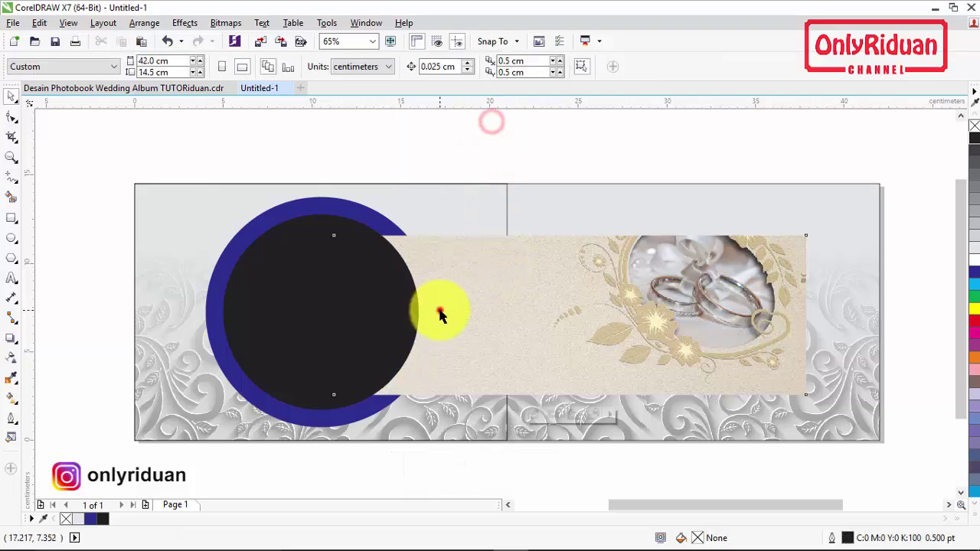
pyautogui.click(440, 313)
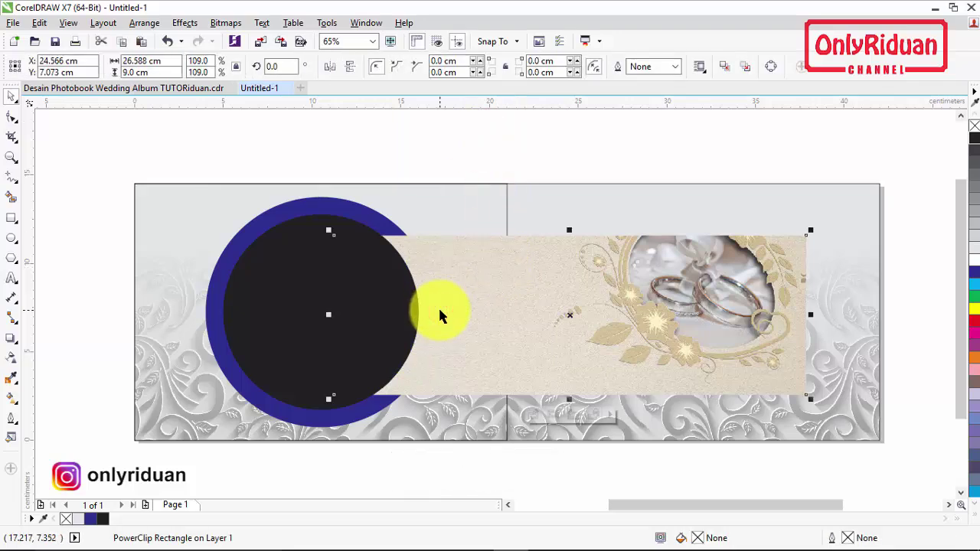
pyautogui.click(437, 156)
# - Give the black 11 cm circle a 10% Black outline with a width of 3 pt
pyautogui.click(316, 278)
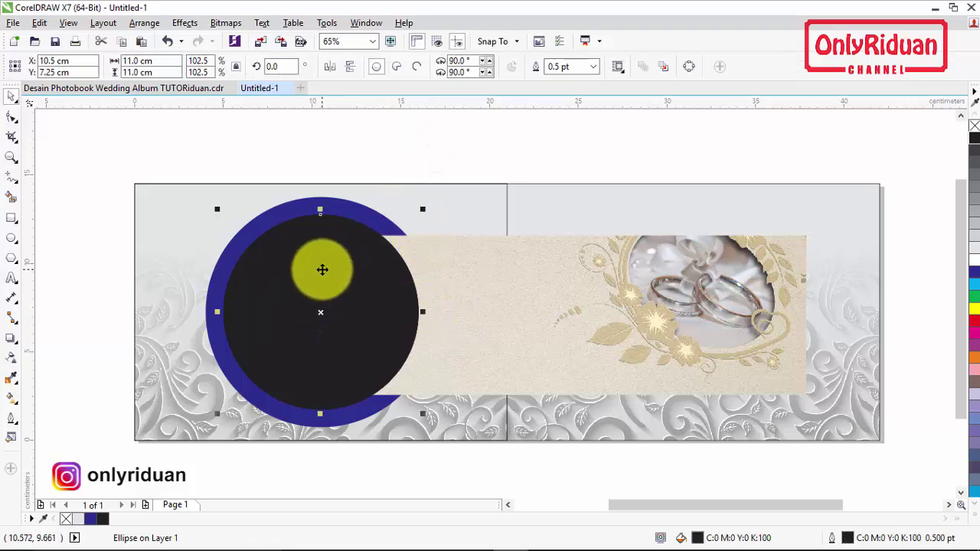
pyautogui.rightClick(79, 522)
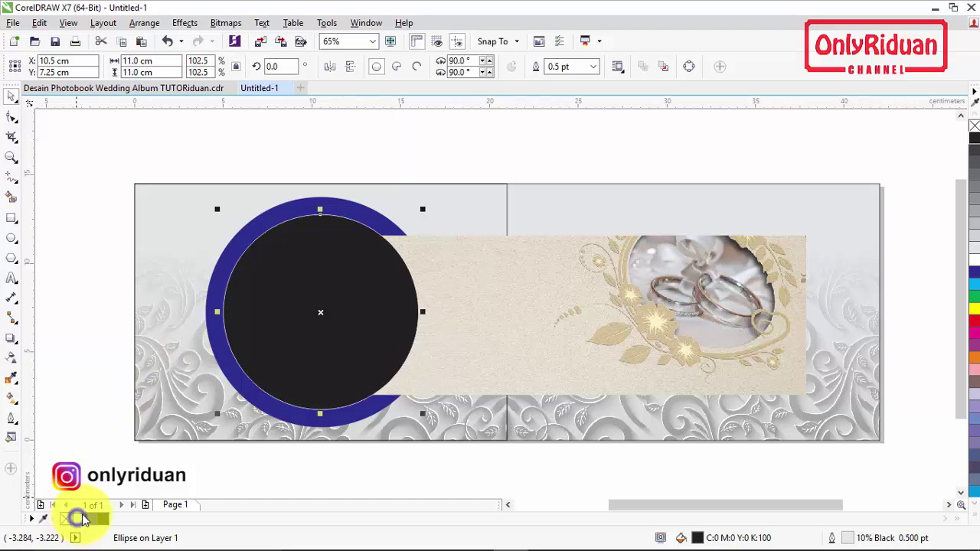
pyautogui.click(594, 67)
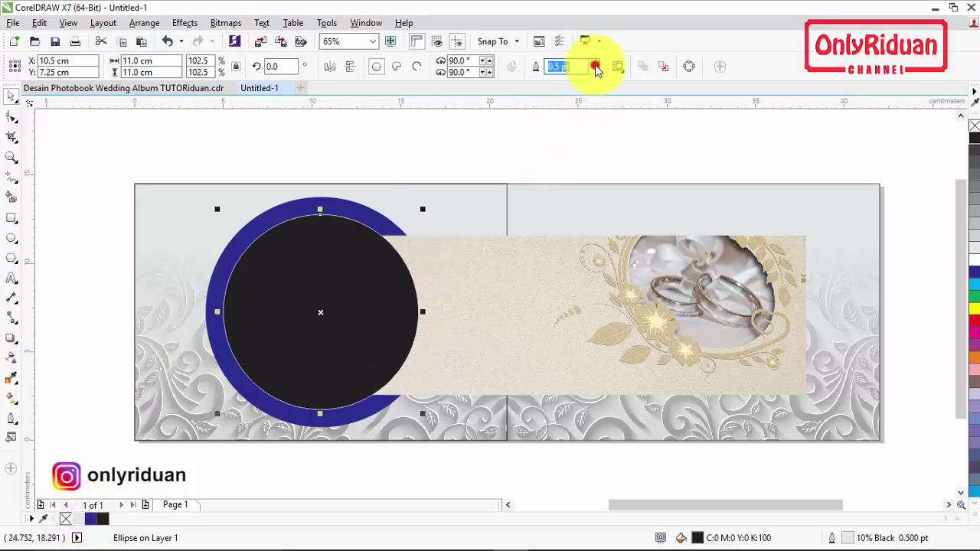
pyautogui.click(576, 157)
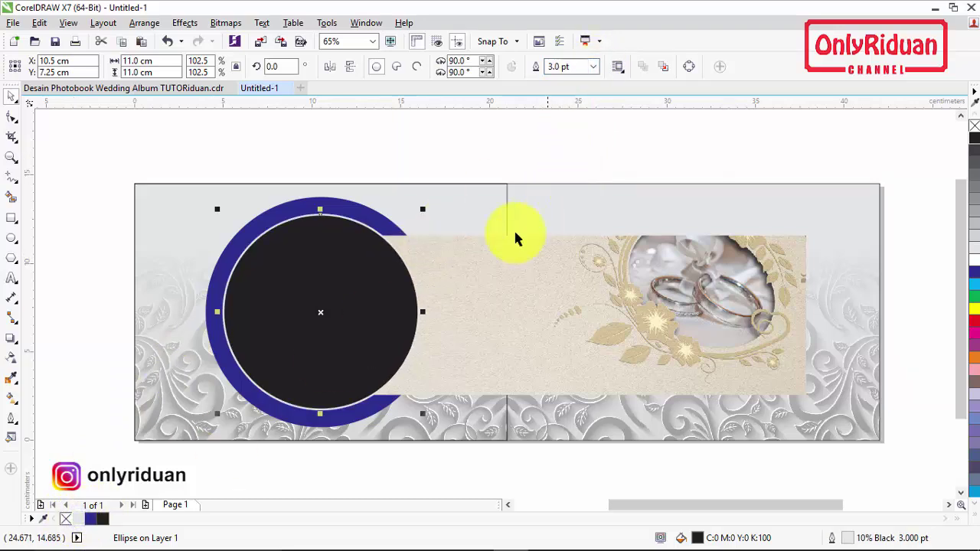
pyautogui.click(388, 142)
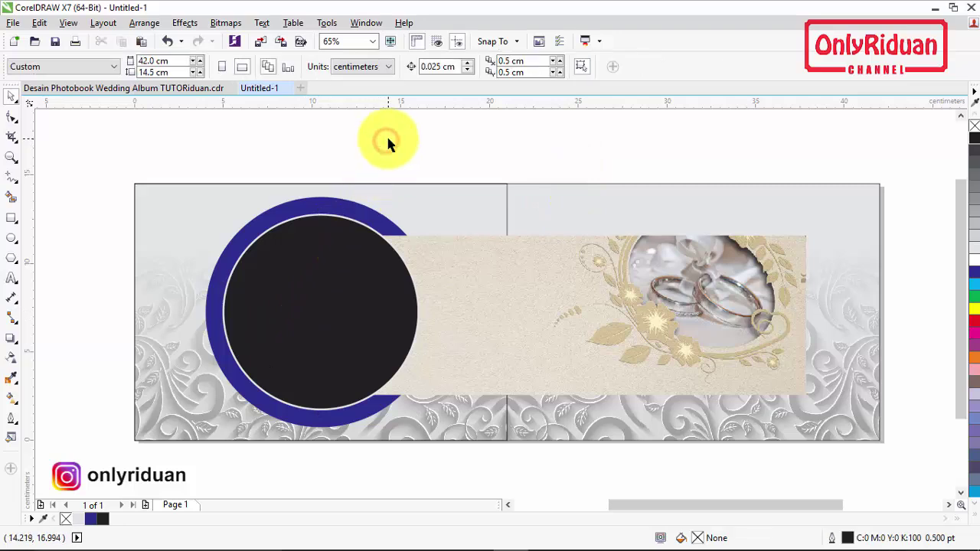
pyautogui.click(950, 505)
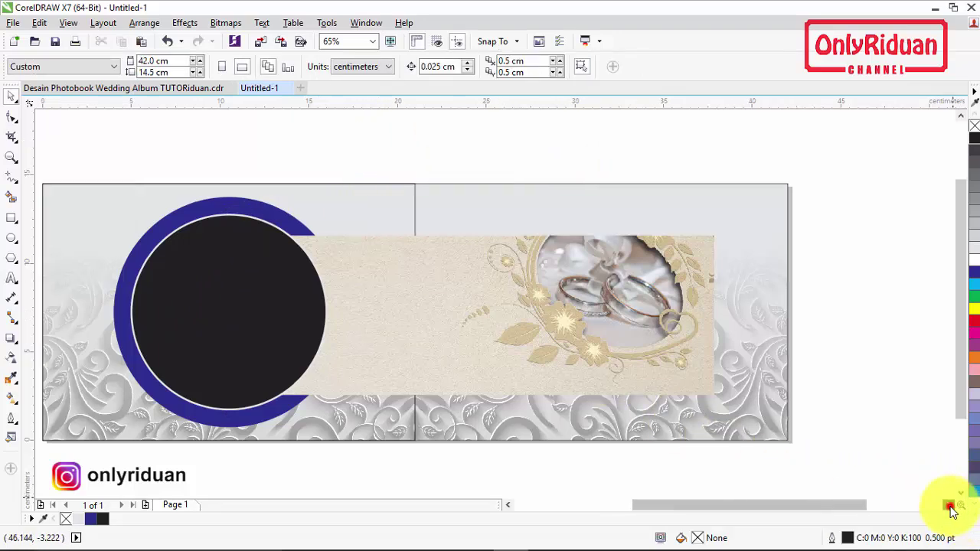
# - Import Frame Golong.png and place it over the right end of the wedding-rings rectangle at about 8.65 × 11.47 cm
pyautogui.click(949, 504)
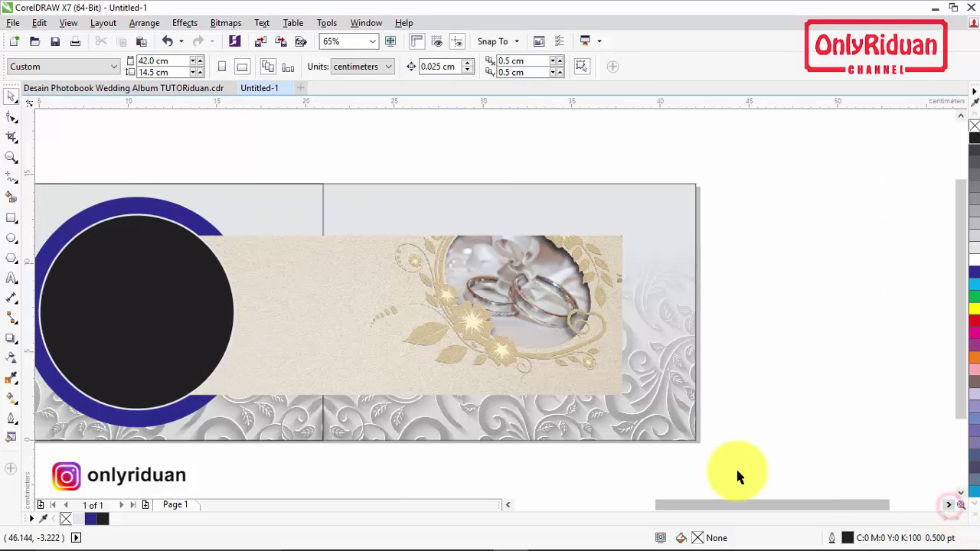
pyautogui.click(13, 22)
pyautogui.click(56, 244)
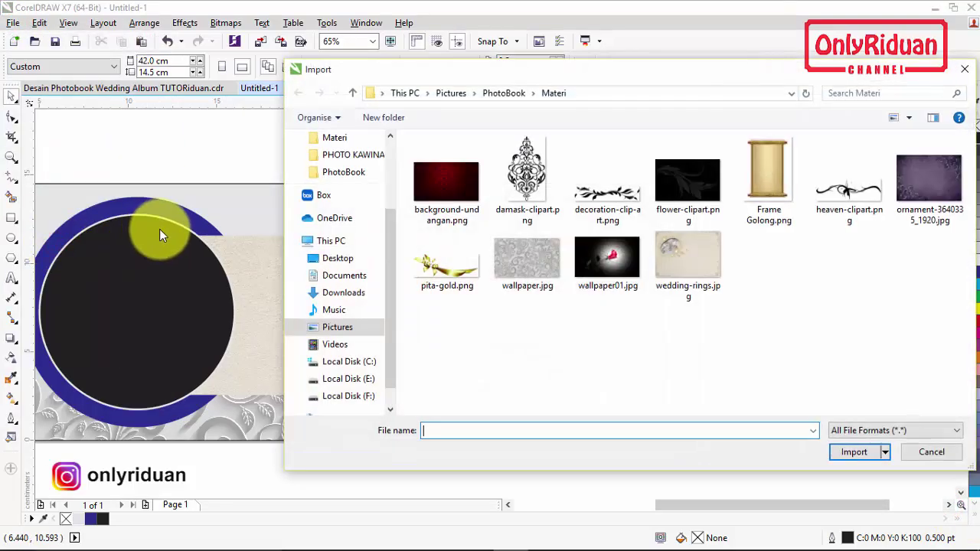
pyautogui.click(771, 234)
pyautogui.click(864, 457)
pyautogui.moveTo(521, 213); pyautogui.dragTo(655, 407)
pyautogui.moveTo(512, 403); pyautogui.dragTo(500, 418)
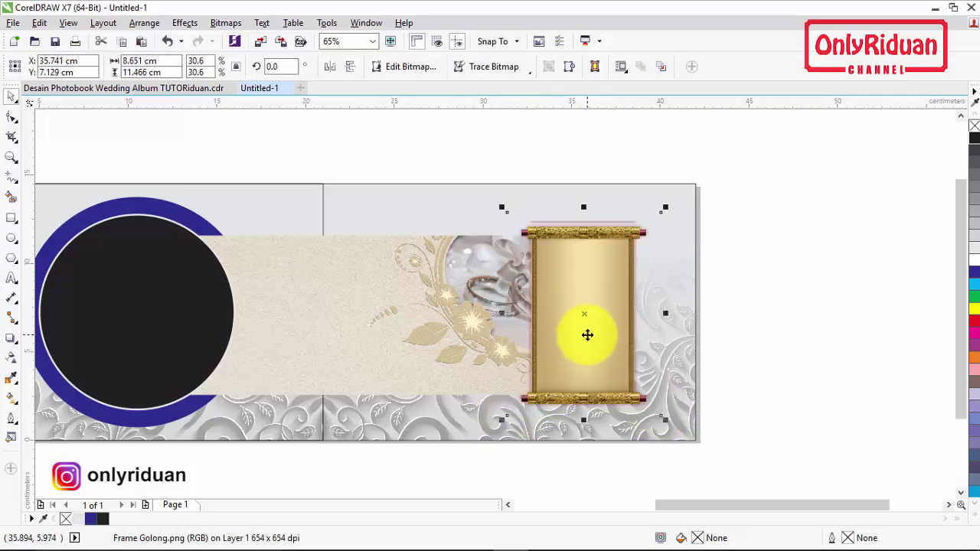
# - Draw a rectangle about 5.17 × 8.69 cm over the scroll frame's inner panel and fill it with black
pyautogui.click(12, 157)
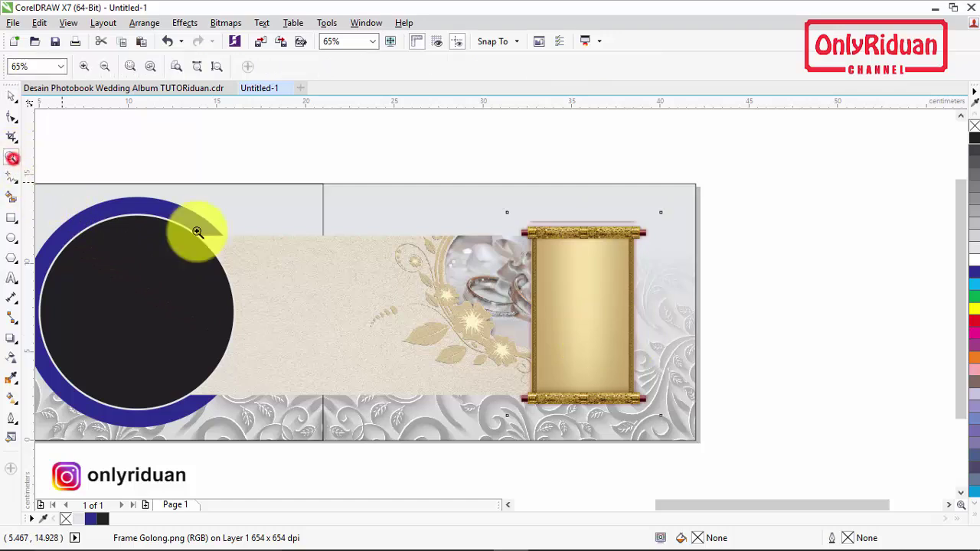
pyautogui.moveTo(511, 212); pyautogui.dragTo(663, 418)
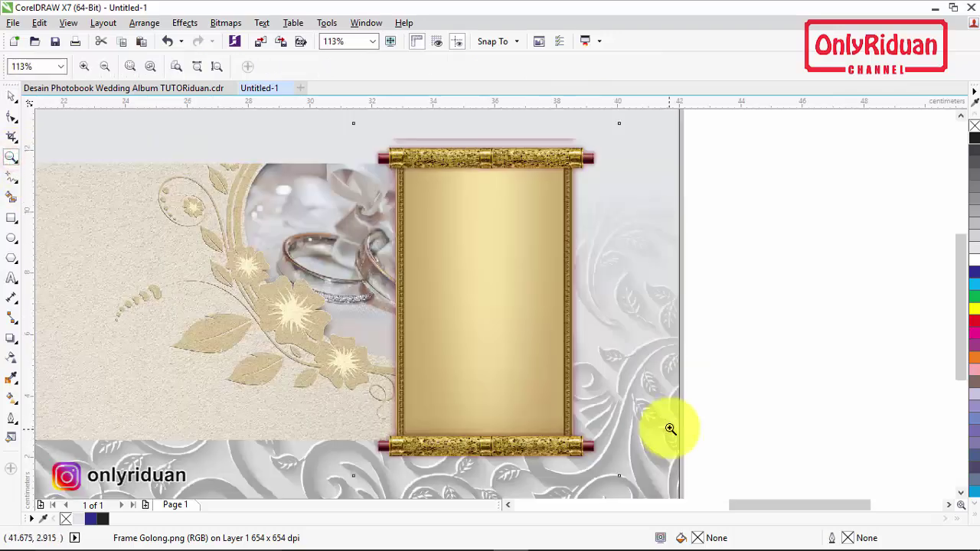
pyautogui.click(12, 218)
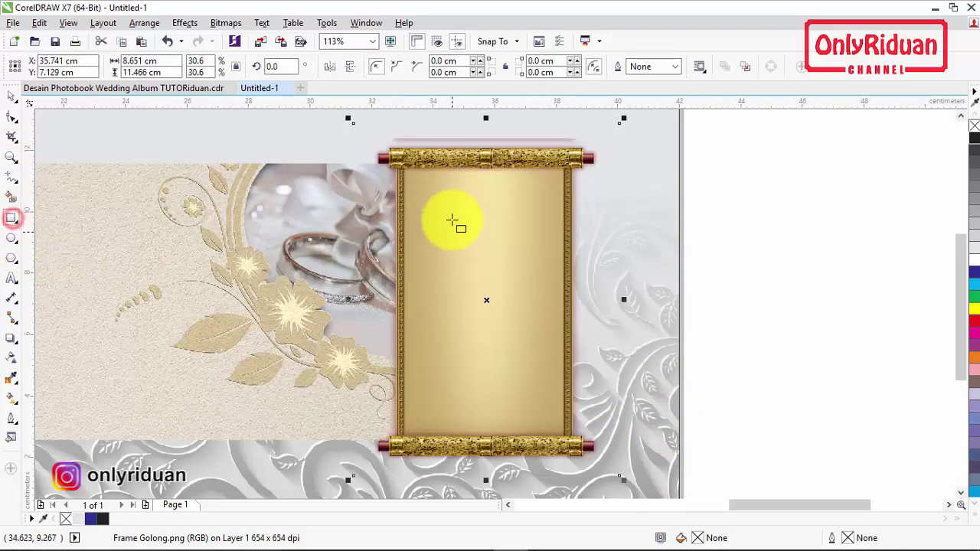
pyautogui.moveTo(406, 165); pyautogui.dragTo(565, 432)
pyautogui.scroll(-3, 503, 378)
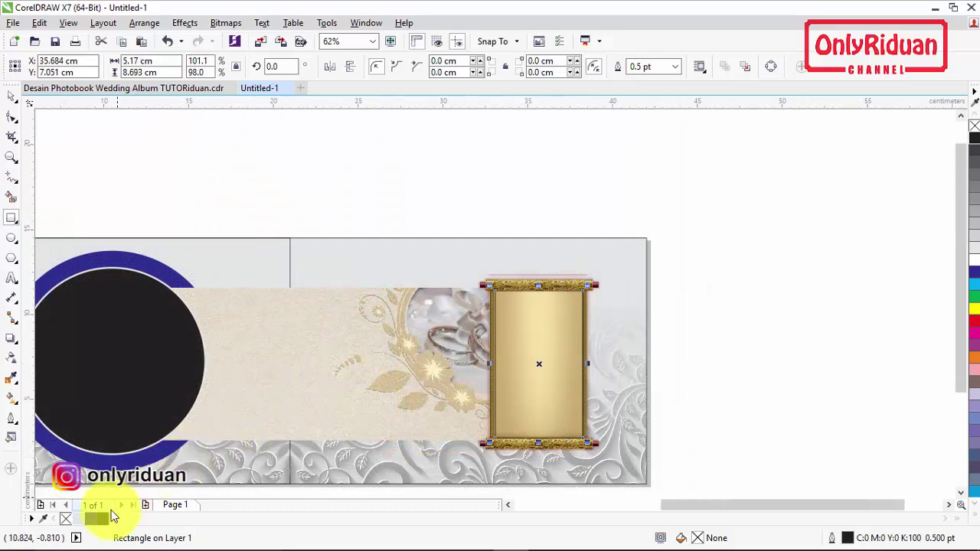
pyautogui.click(104, 521)
pyautogui.click(12, 96)
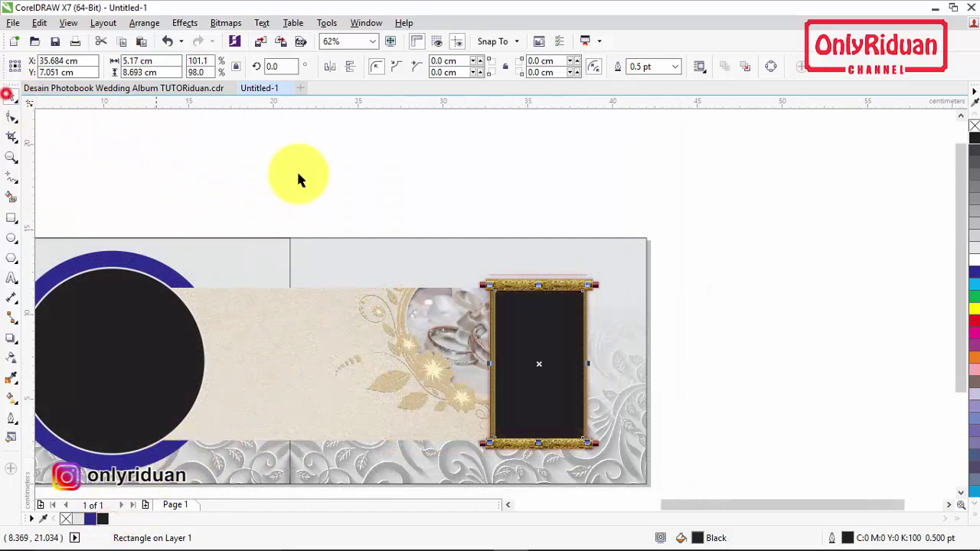
pyautogui.click(349, 174)
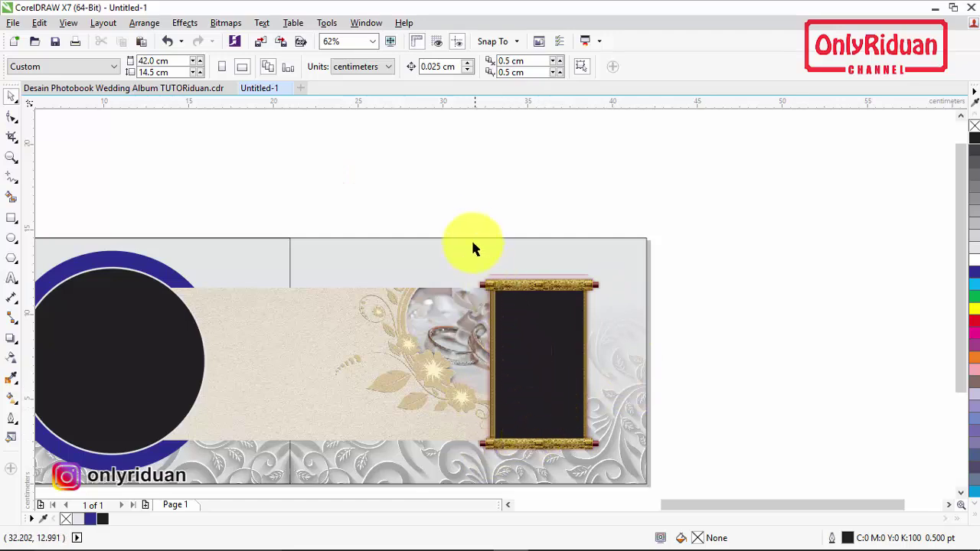
# - Rotate the scroll frame and its black rectangle together clockwise by about 13°
pyautogui.moveTo(530, 321); pyautogui.dragTo(633, 488)
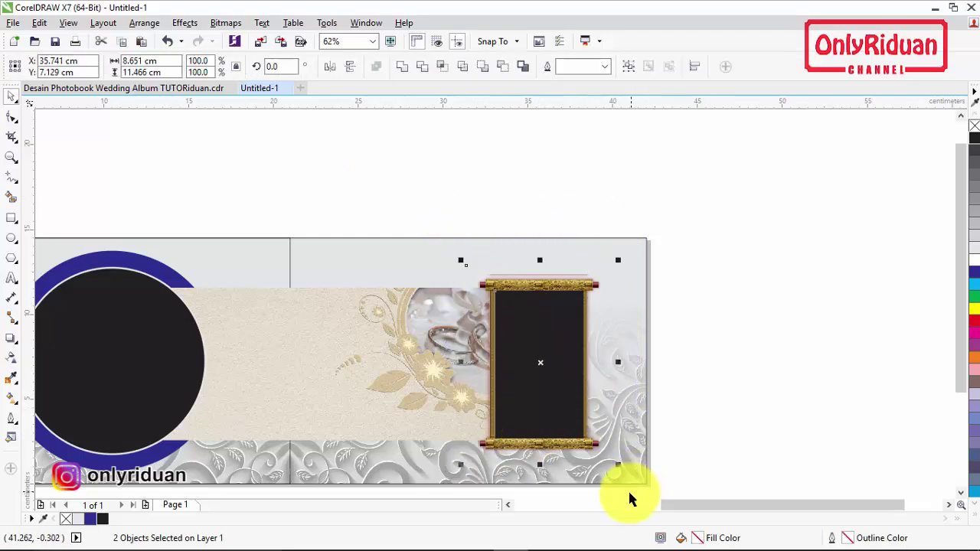
pyautogui.click(542, 359)
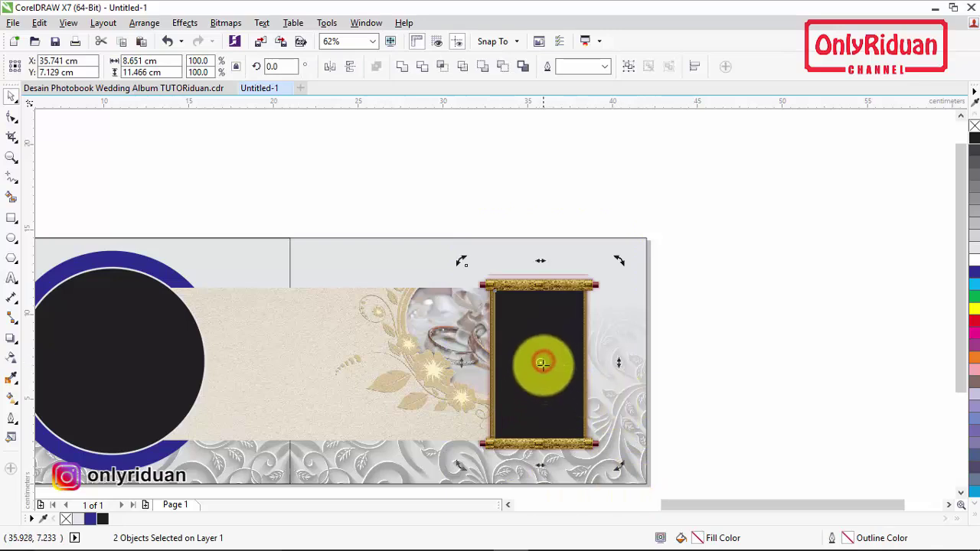
pyautogui.moveTo(621, 262); pyautogui.dragTo(641, 282)
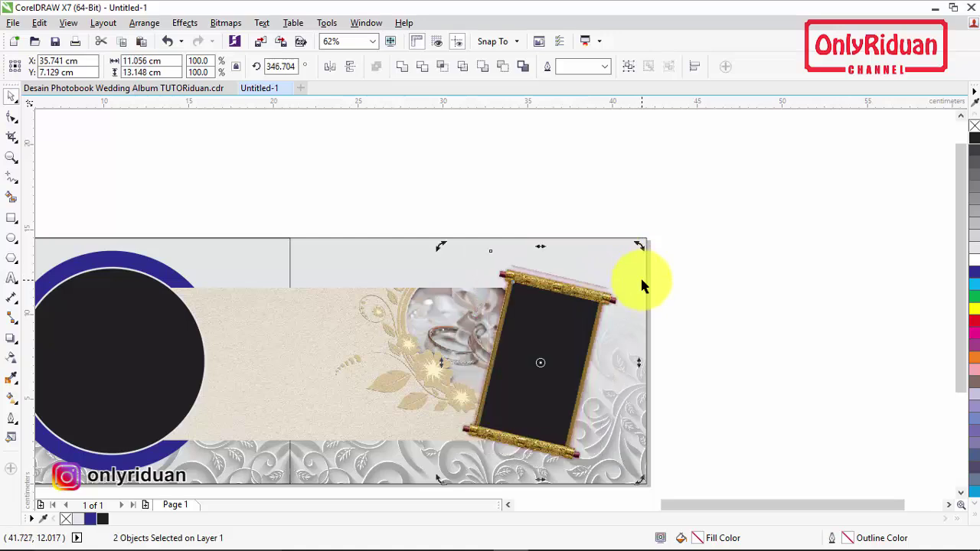
pyautogui.click(719, 297)
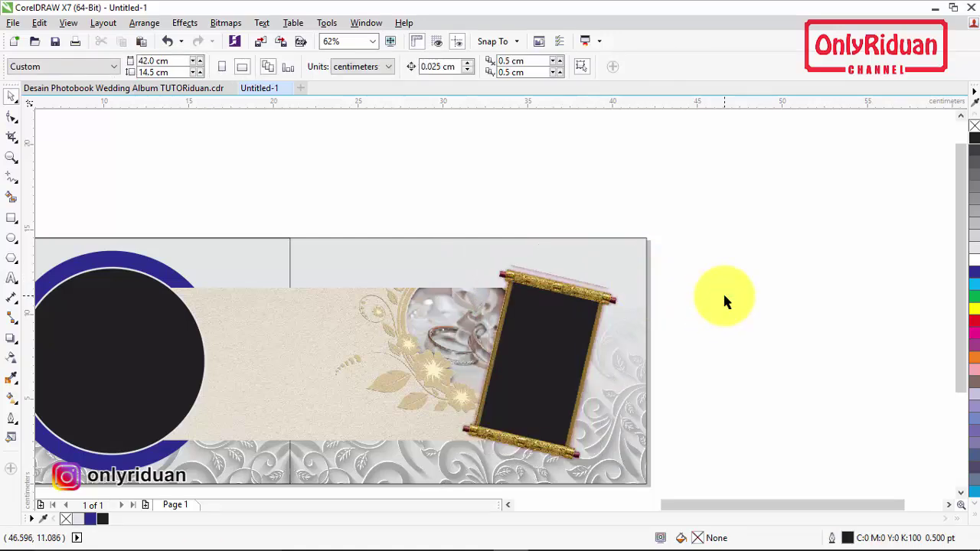
# - Import pita-gold.png and place the ribbon across the scroll frame's upper roller at about 7.2 × 2.5 cm
pyautogui.click(13, 22)
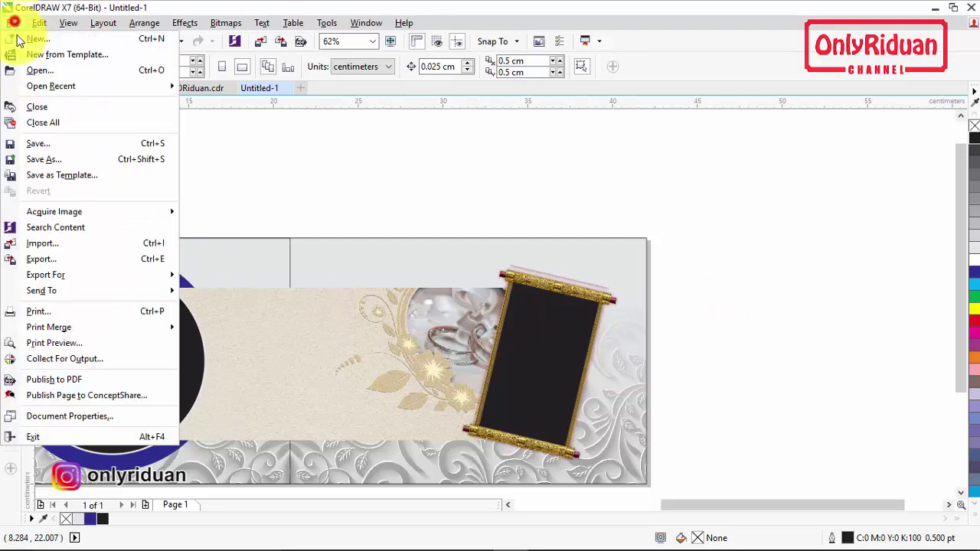
pyautogui.click(66, 240)
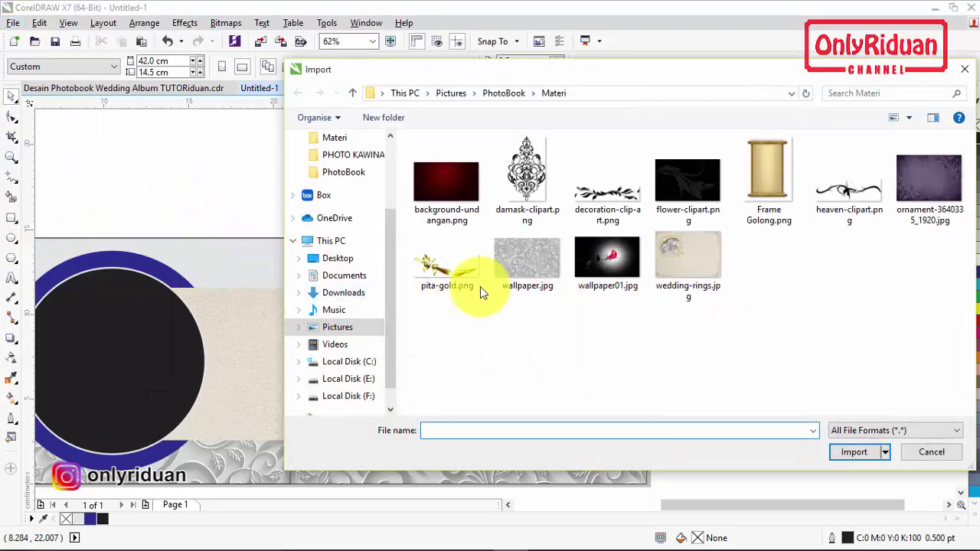
pyautogui.click(451, 272)
pyautogui.click(856, 452)
pyautogui.moveTo(438, 249); pyautogui.dragTo(587, 344)
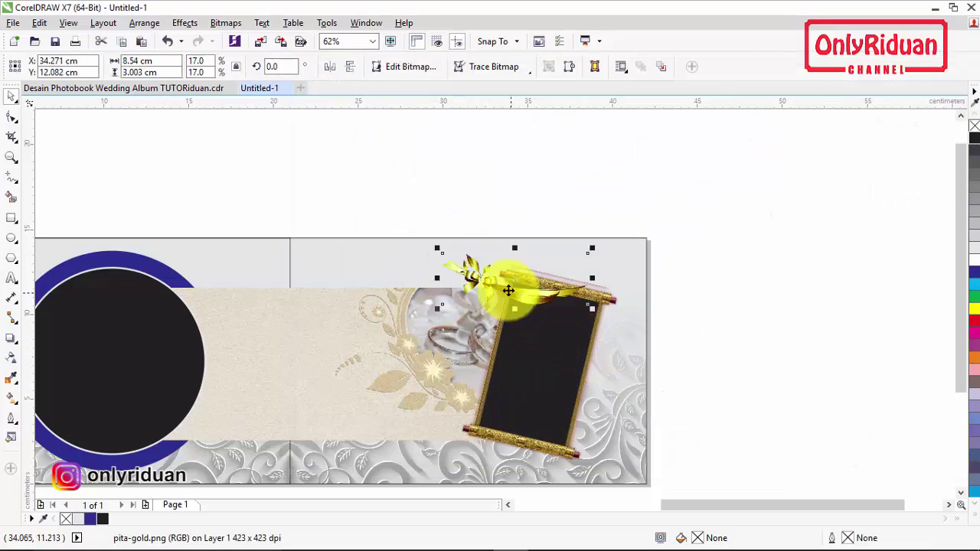
pyautogui.moveTo(482, 276); pyautogui.dragTo(551, 291)
pyautogui.moveTo(659, 321); pyautogui.dragTo(640, 350)
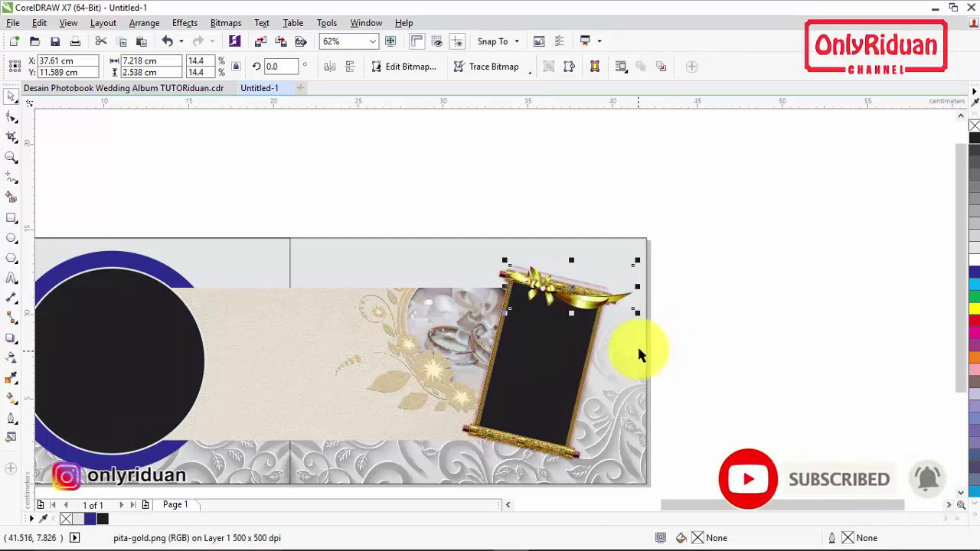
pyautogui.click(733, 333)
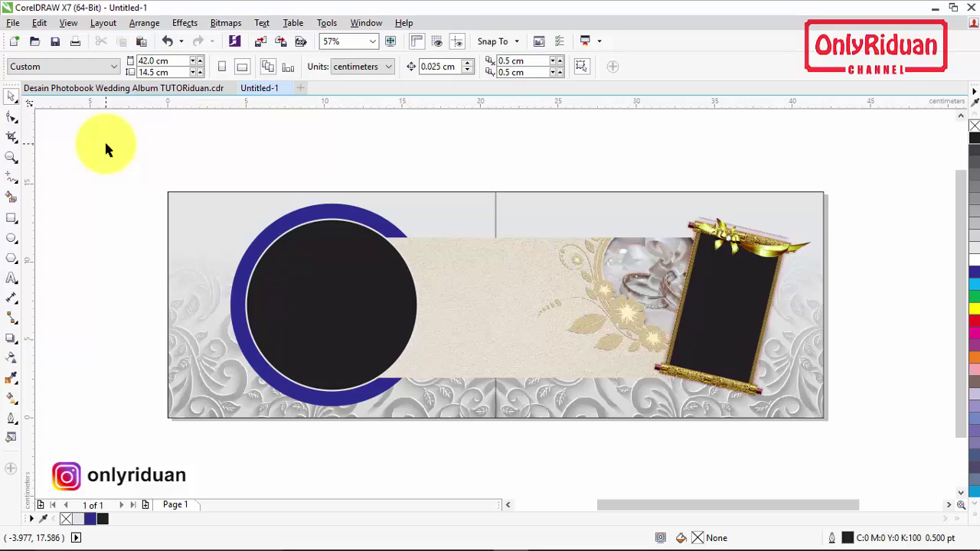
# - Draw a rectangle overlapping the right edge of the black circle and size it to 4.247 × 6 cm
pyautogui.click(11, 218)
pyautogui.moveTo(366, 253); pyautogui.dragTo(445, 361)
pyautogui.doubleClick(140, 60)
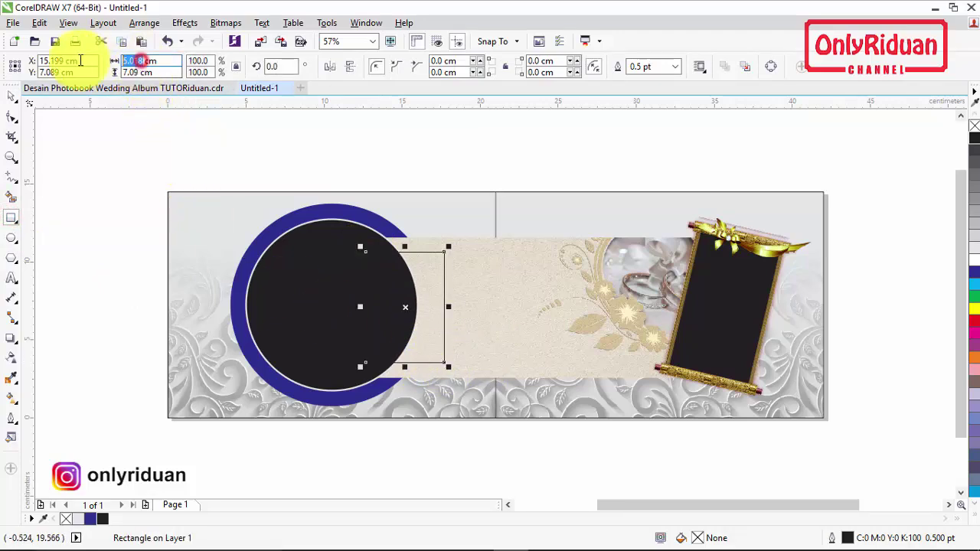
pyautogui.write('4')
pyautogui.doubleClick(136, 71)
pyautogui.write('6')
pyautogui.press('Return')
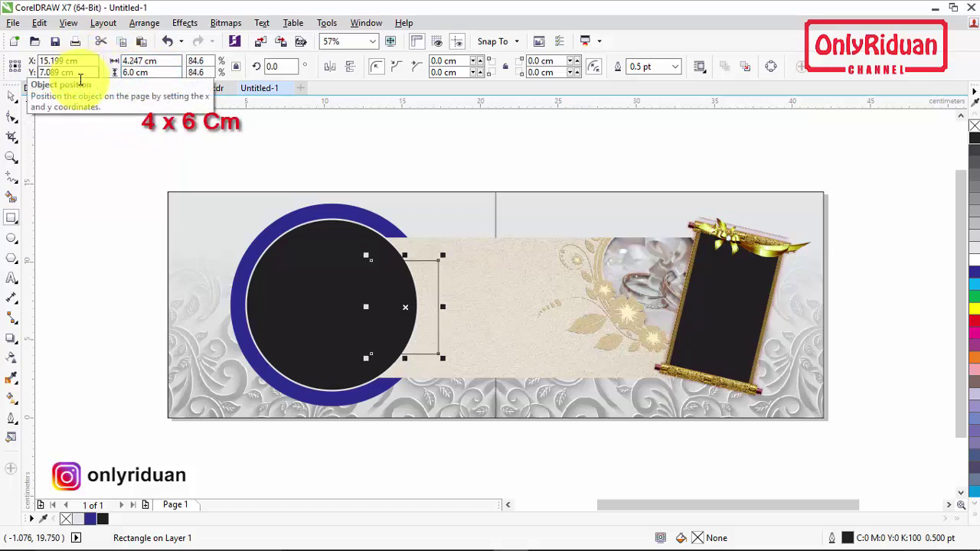
# - Fill the rectangle overlapping the circle with black and give it a 2 pt outline in 10% Black
pyautogui.click(102, 521)
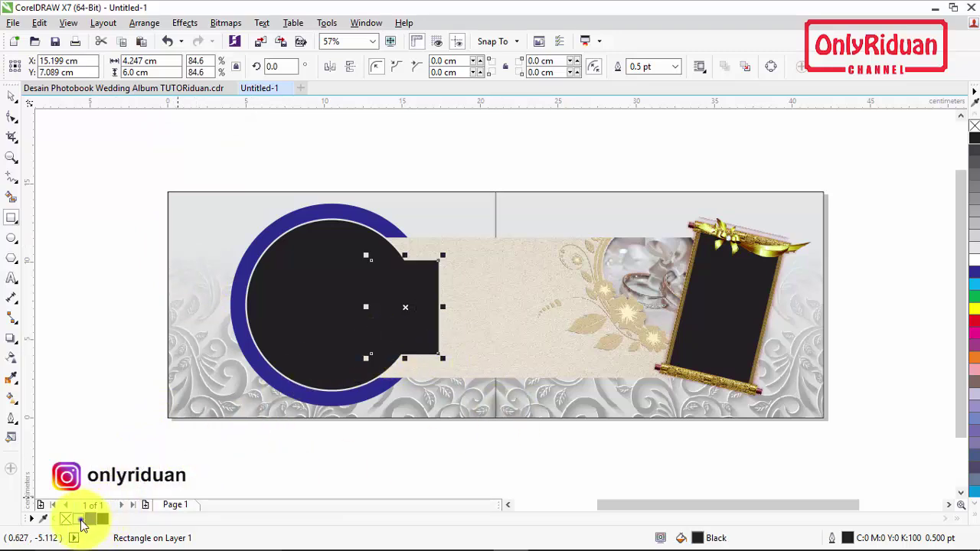
pyautogui.rightClick(79, 519)
pyautogui.click(675, 66)
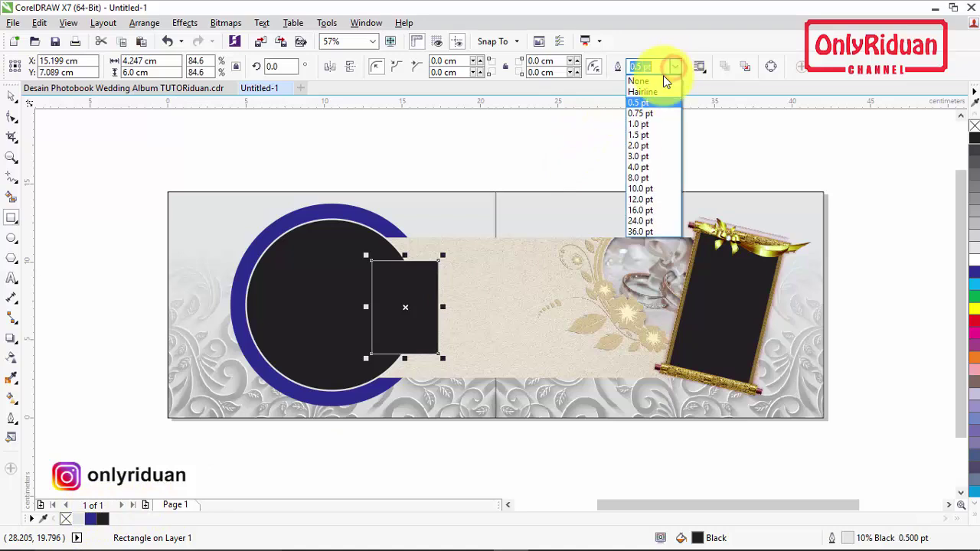
pyautogui.click(640, 136)
pyautogui.click(675, 67)
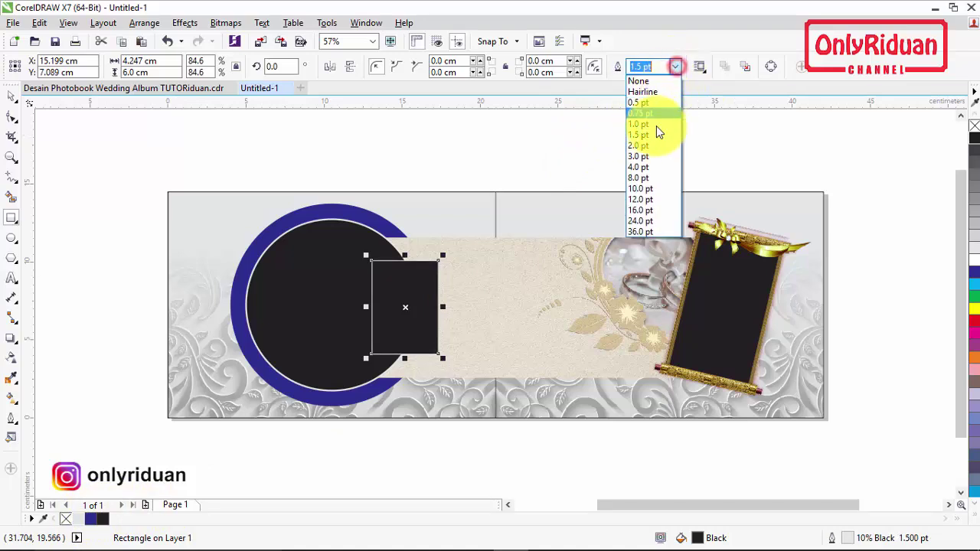
pyautogui.click(641, 145)
pyautogui.click(11, 95)
pyautogui.click(139, 126)
pyautogui.click(424, 307)
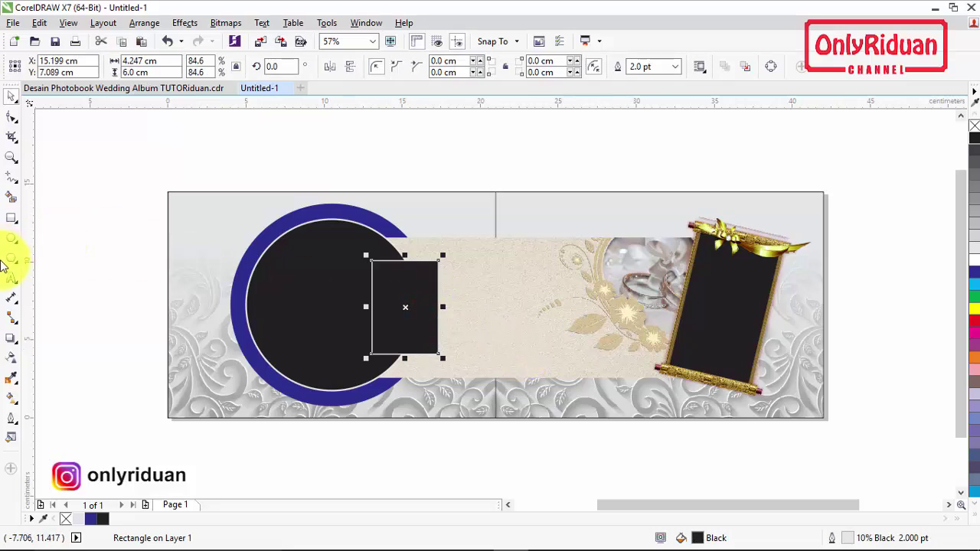
# - Add two separate artistic texts above the page, "Wedding" and "STORY ALBUM", in 24 pt Arial
pyautogui.click(11, 280)
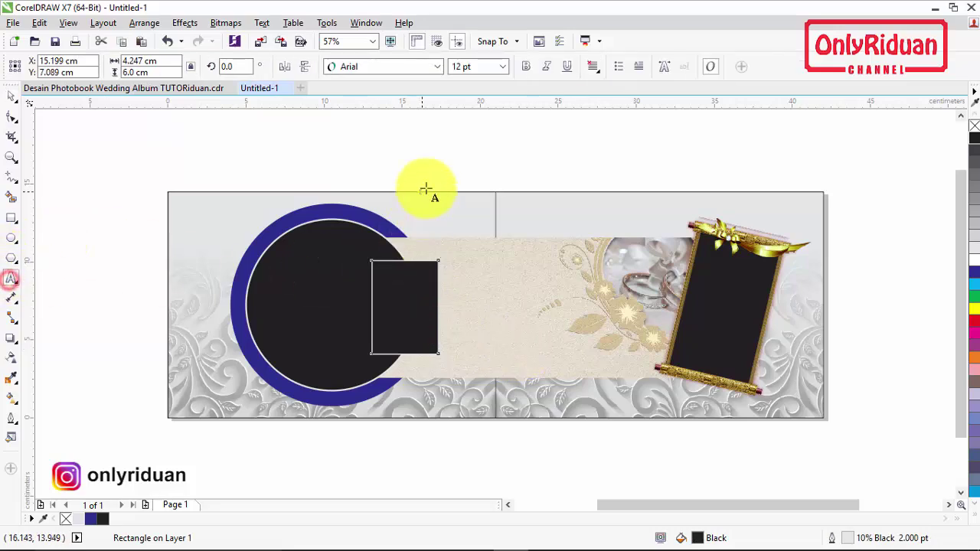
pyautogui.click(507, 158)
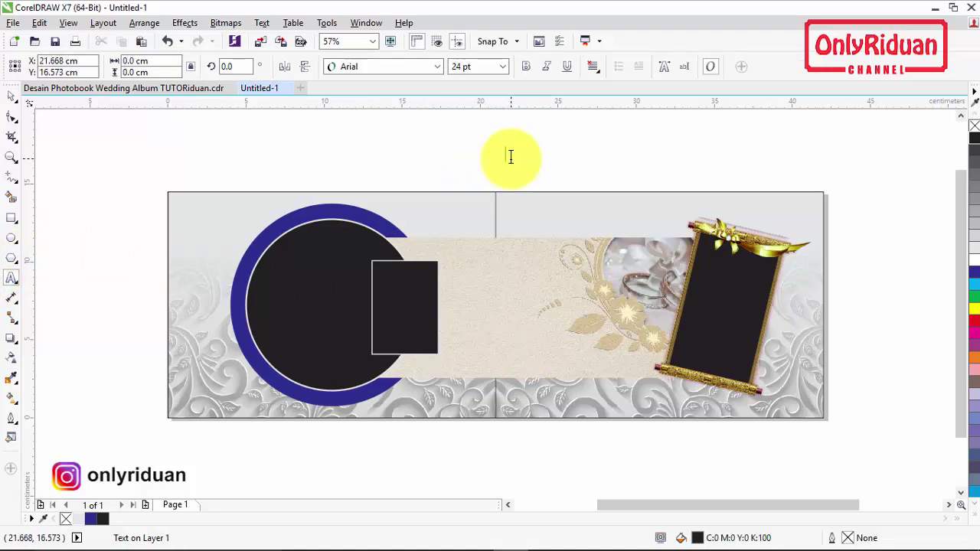
pyautogui.write('M')
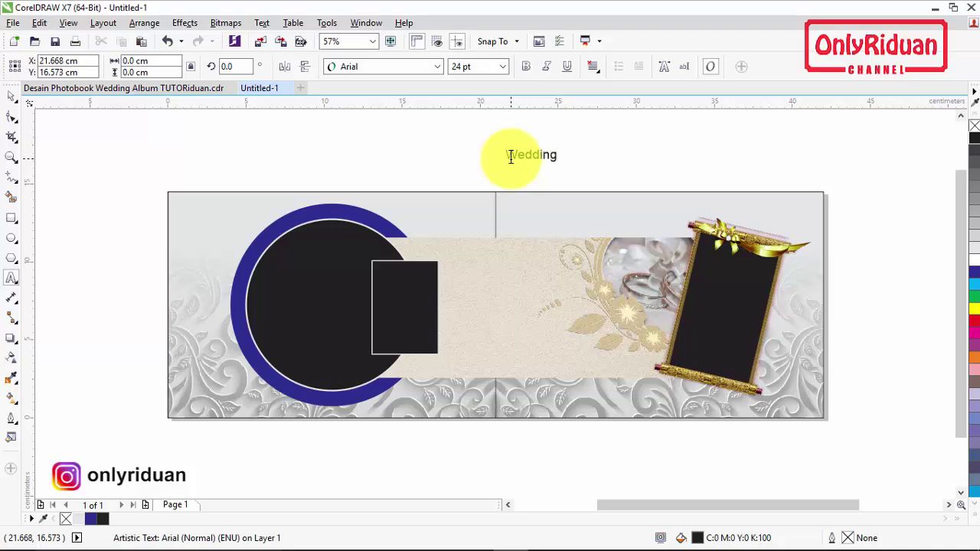
pyautogui.press('Escape')
pyautogui.click(636, 148)
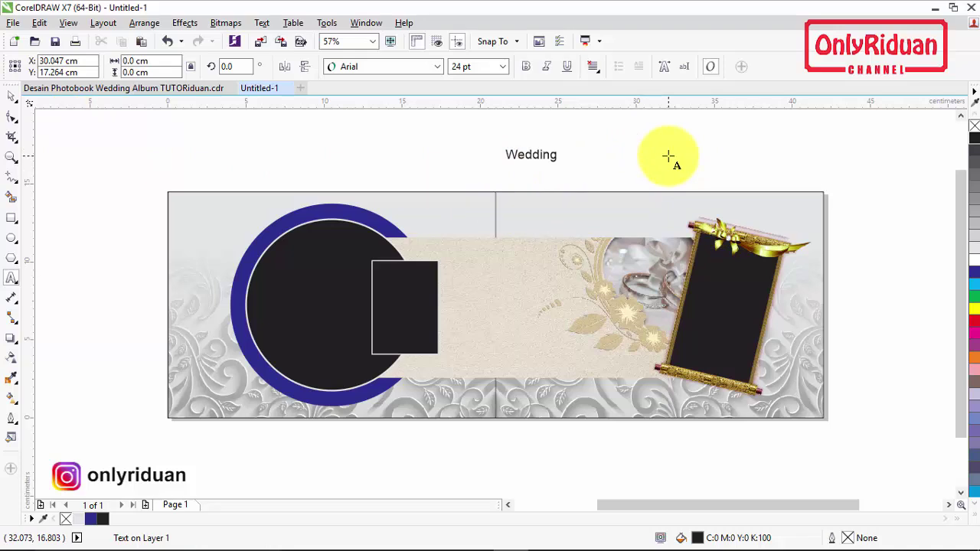
pyautogui.write('STORY ALBUM')
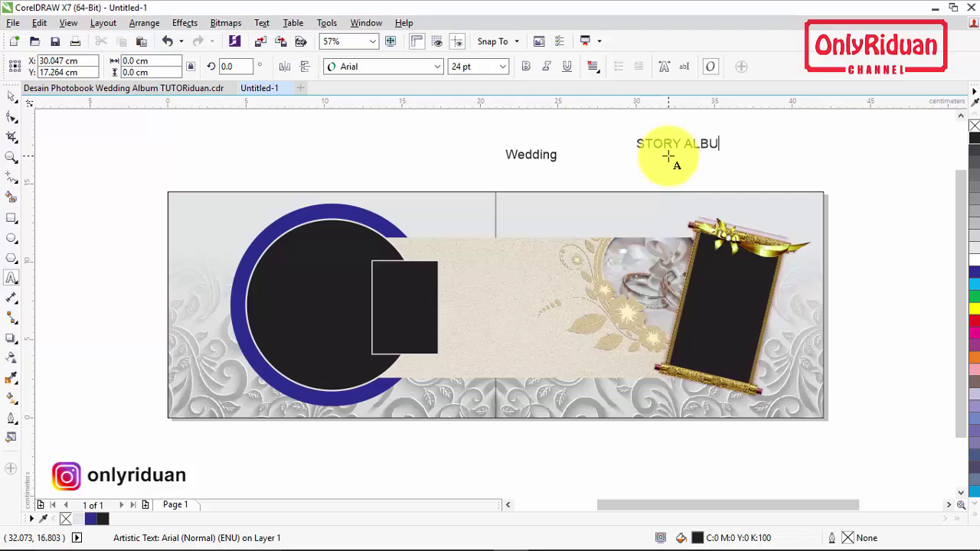
pyautogui.click(12, 98)
# - Restyle the Wedding text in Beyond The Mountains at about 58.7 pt with a blue fill (C100 M100 Y0 K0), placed over the rings picture's lower part
pyautogui.click(508, 153)
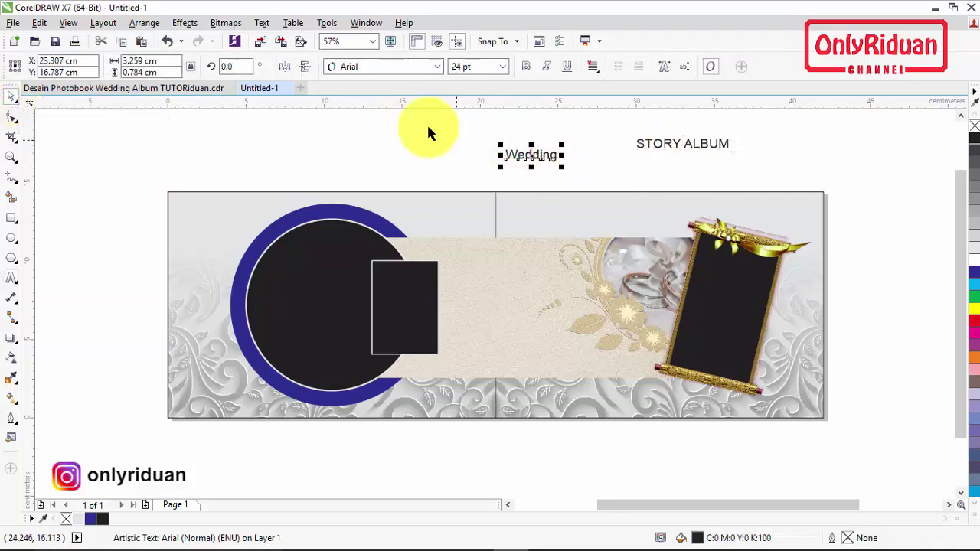
pyautogui.click(436, 66)
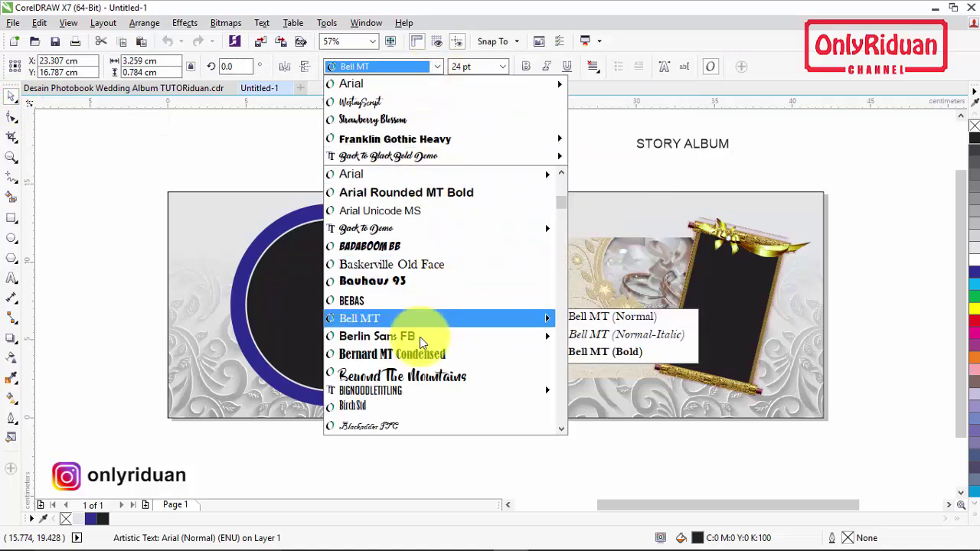
pyautogui.click(419, 377)
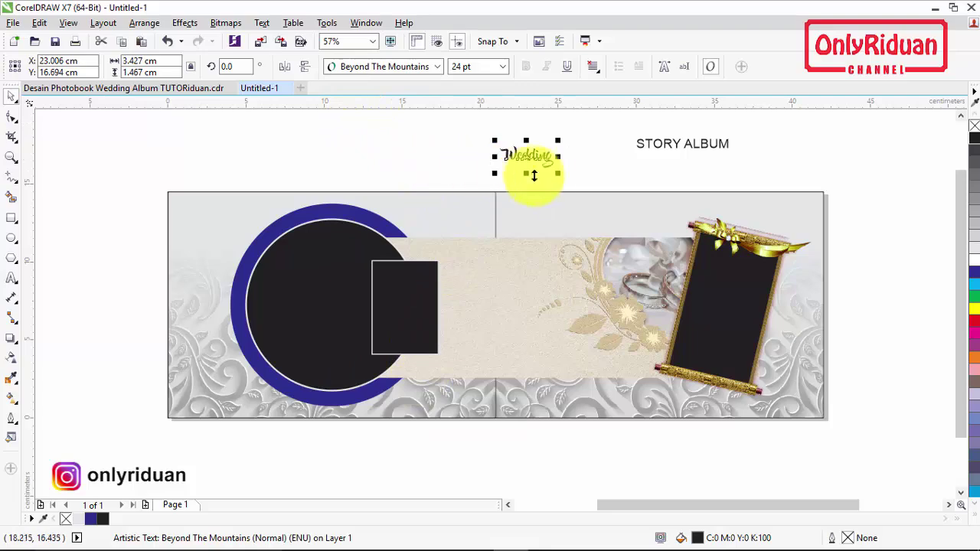
pyautogui.moveTo(559, 174); pyautogui.dragTo(621, 320)
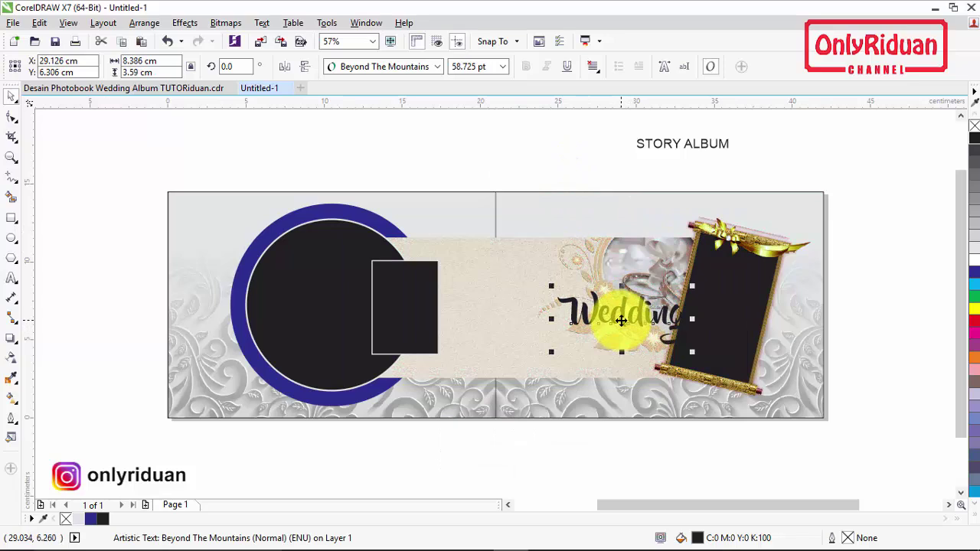
pyautogui.click(973, 271)
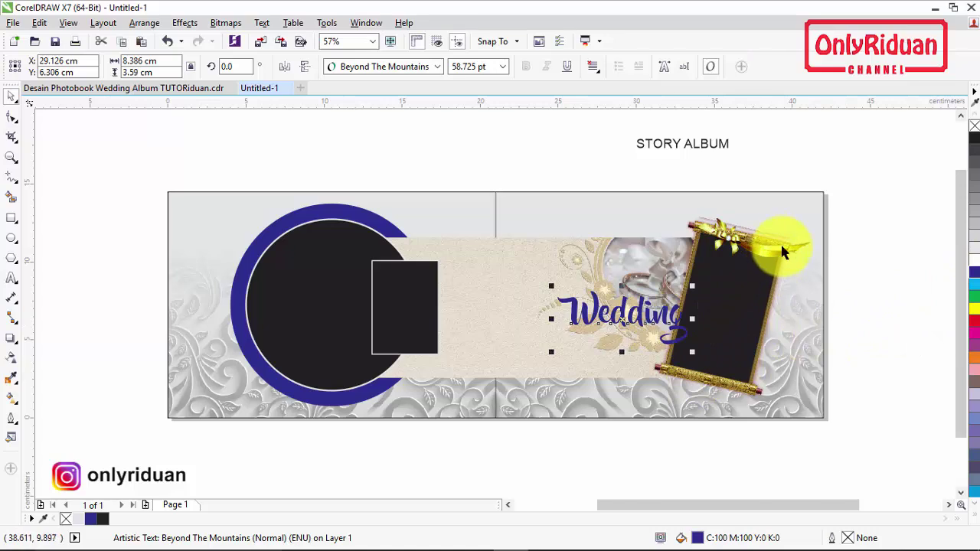
# - Move the STORY ALBUM text directly beneath the Wedding text, beside the tail of its letter g
pyautogui.moveTo(684, 146); pyautogui.dragTo(605, 339)
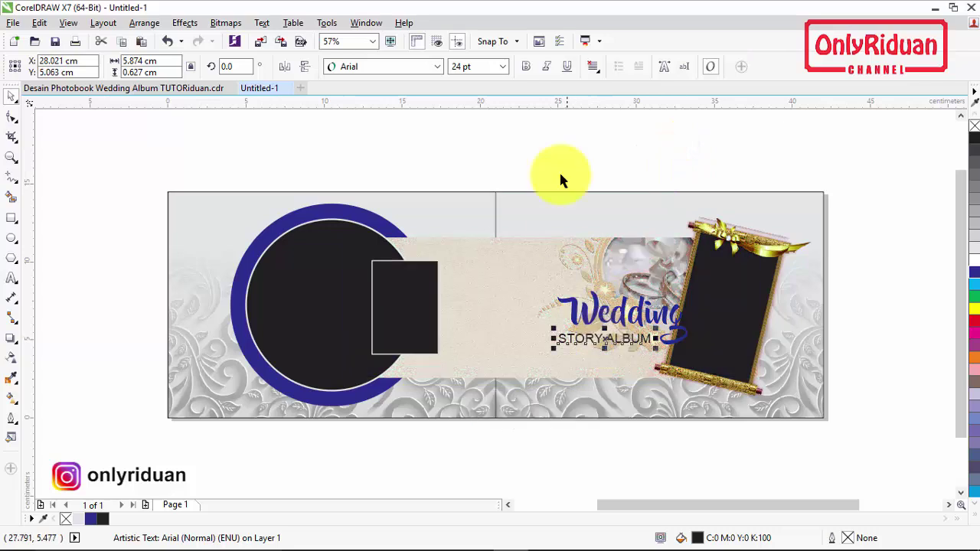
# - Make the STORY ALBUM text bold and enlarge the Wedding text up and leftward to about 68.4 pt
pyautogui.click(525, 67)
pyautogui.click(557, 150)
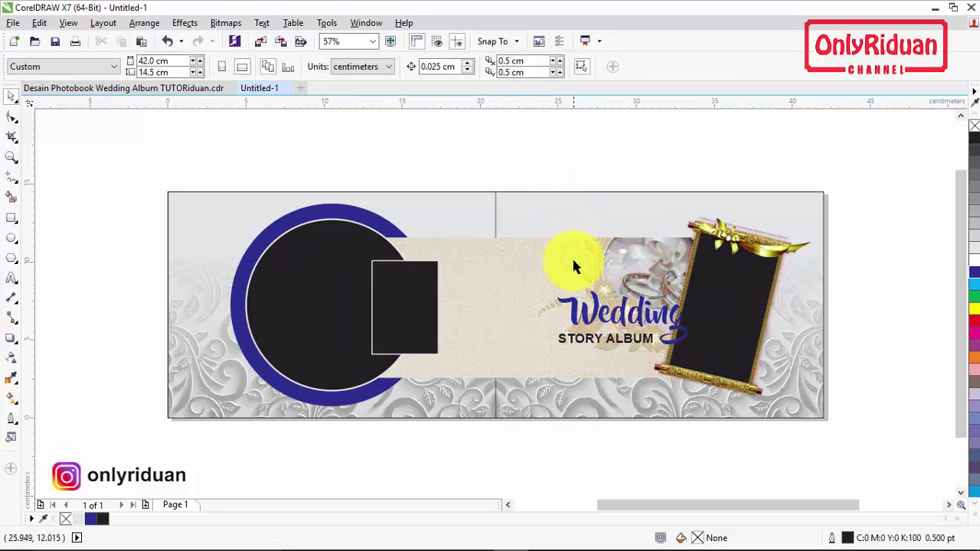
pyautogui.click(564, 298)
pyautogui.click(555, 288)
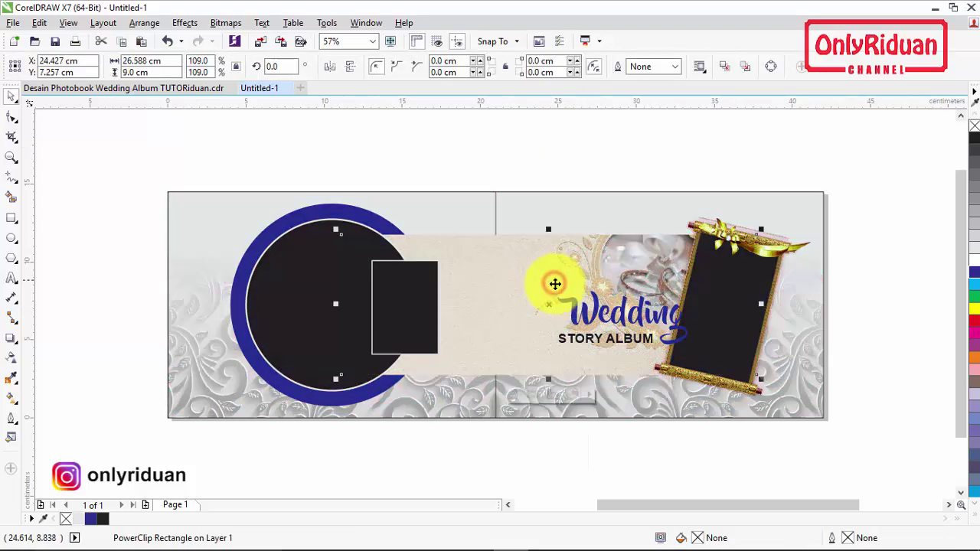
pyautogui.click(569, 306)
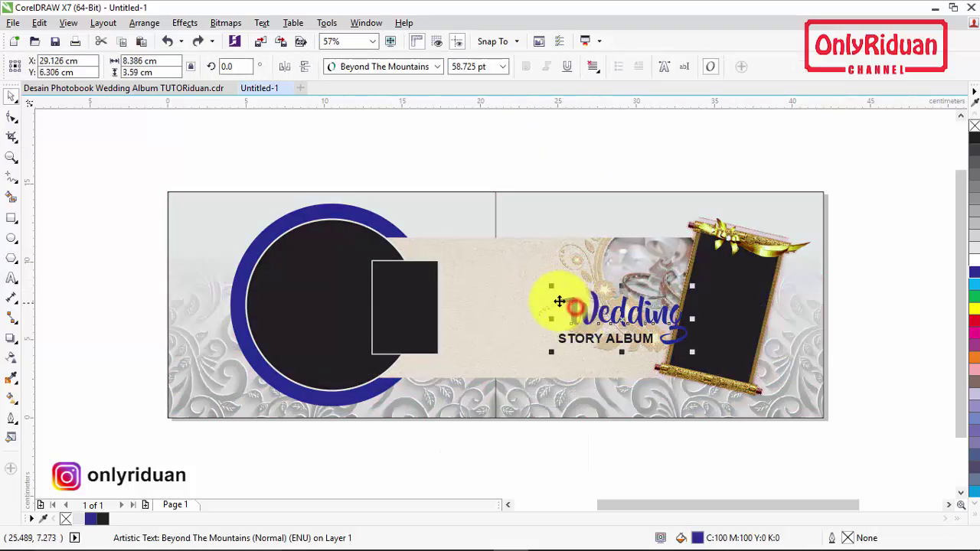
pyautogui.moveTo(551, 287); pyautogui.dragTo(531, 271)
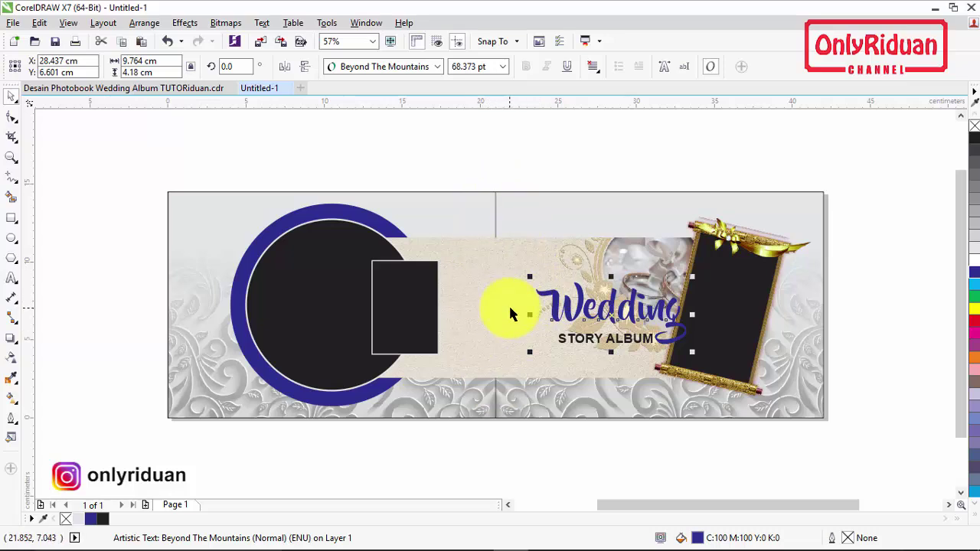
# - Duplicate the Wedding text and fill the original copy underneath with white
pyautogui.scroll(2, 603, 338)
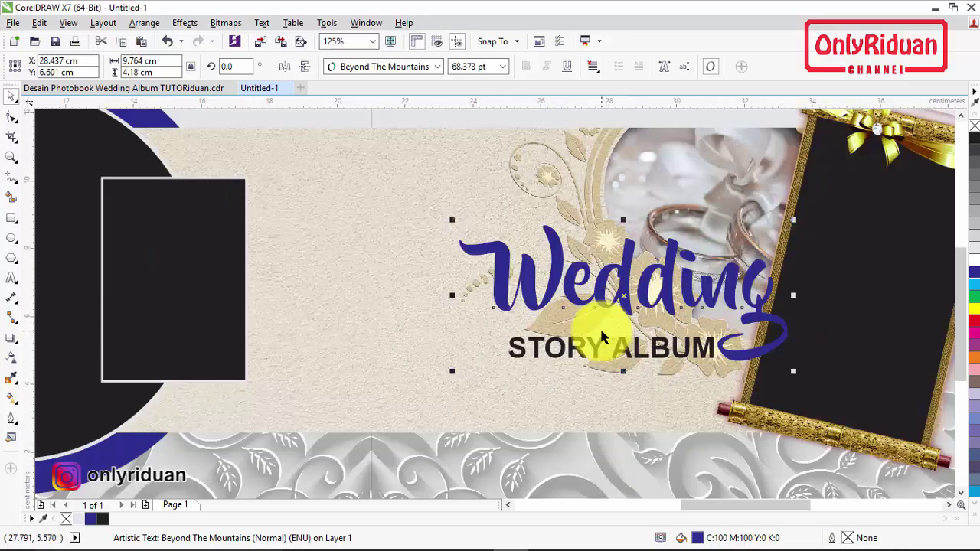
pyautogui.hotkey('ctrl', 'd')
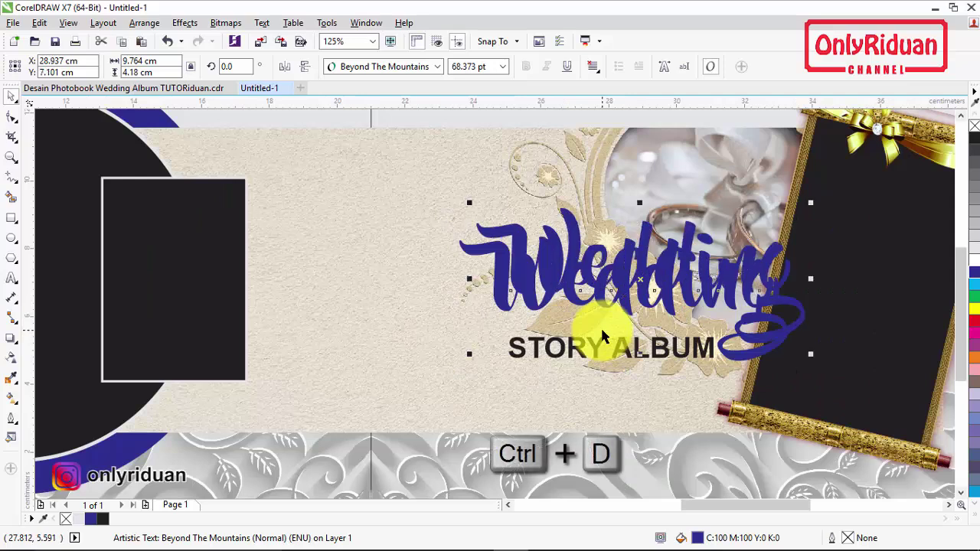
pyautogui.click(499, 304)
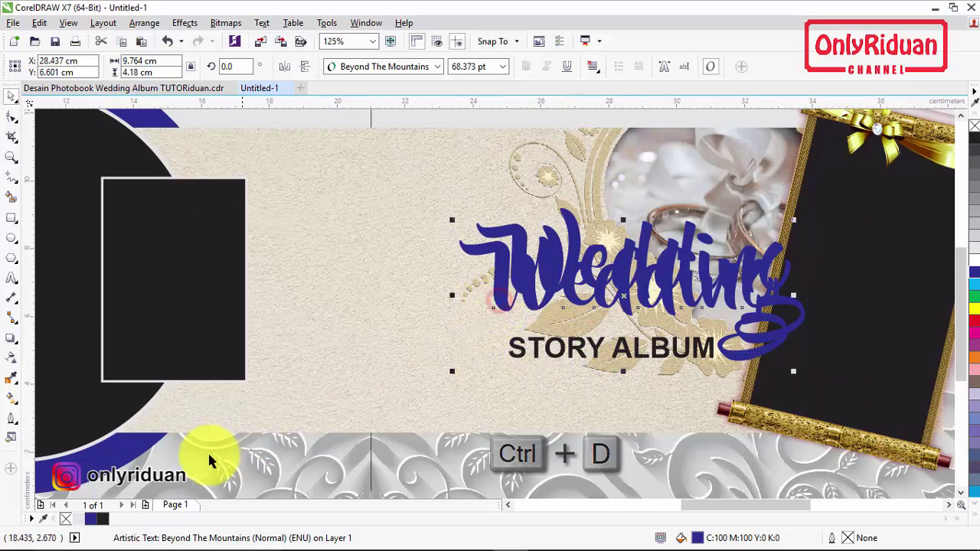
pyautogui.click(87, 519)
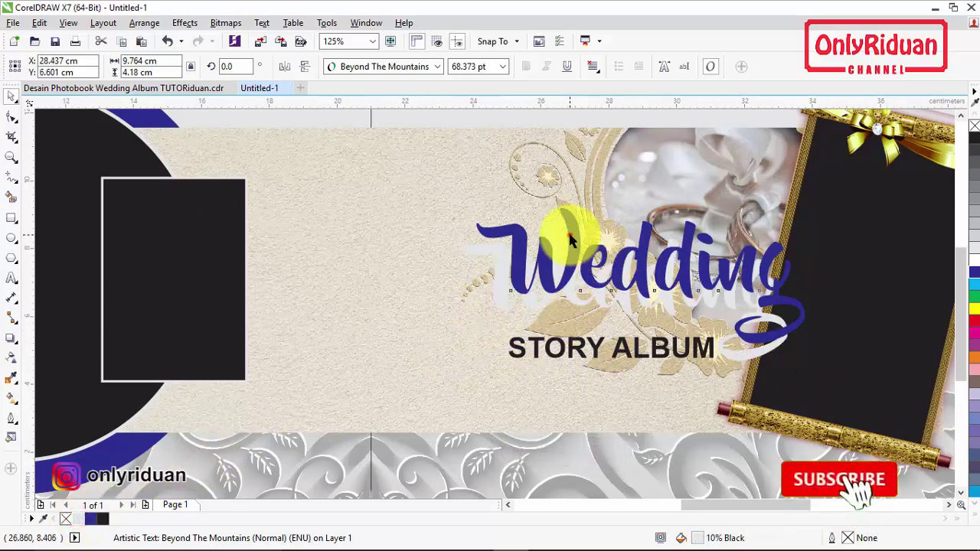
pyautogui.click(389, 308)
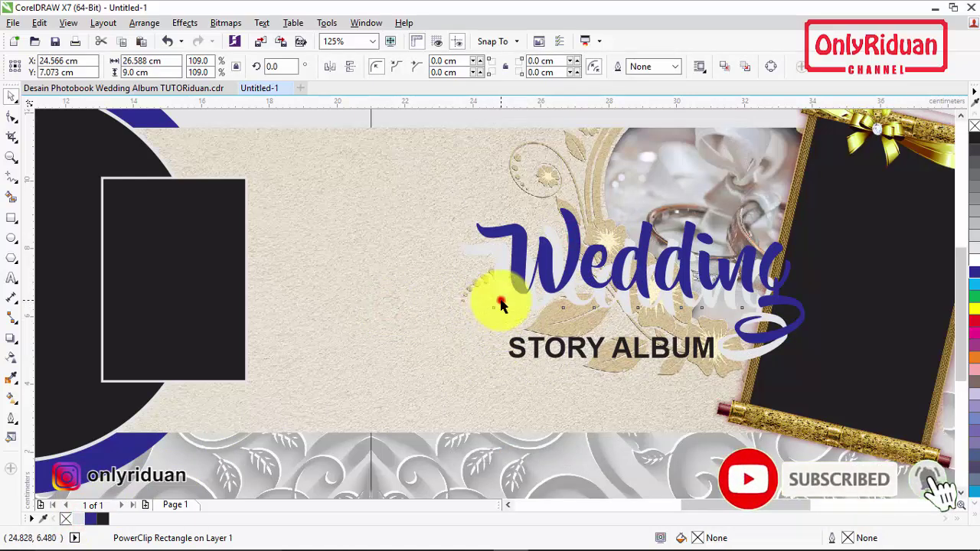
pyautogui.click(496, 301)
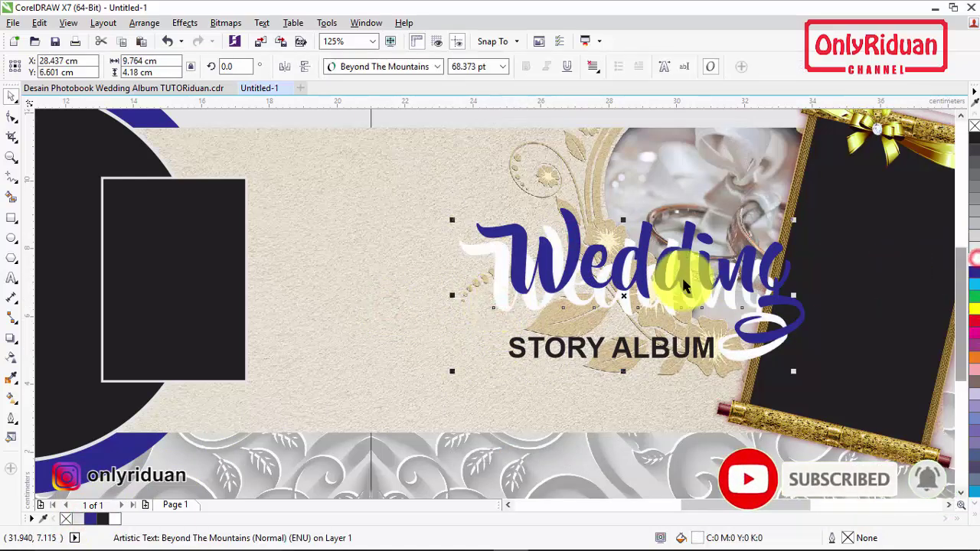
# - Move the blue Wedding copy over the white one, offset slightly up and right to leave a thin white edge
pyautogui.moveTo(569, 231); pyautogui.dragTo(562, 255)
pyautogui.scroll(-2, 562, 255)
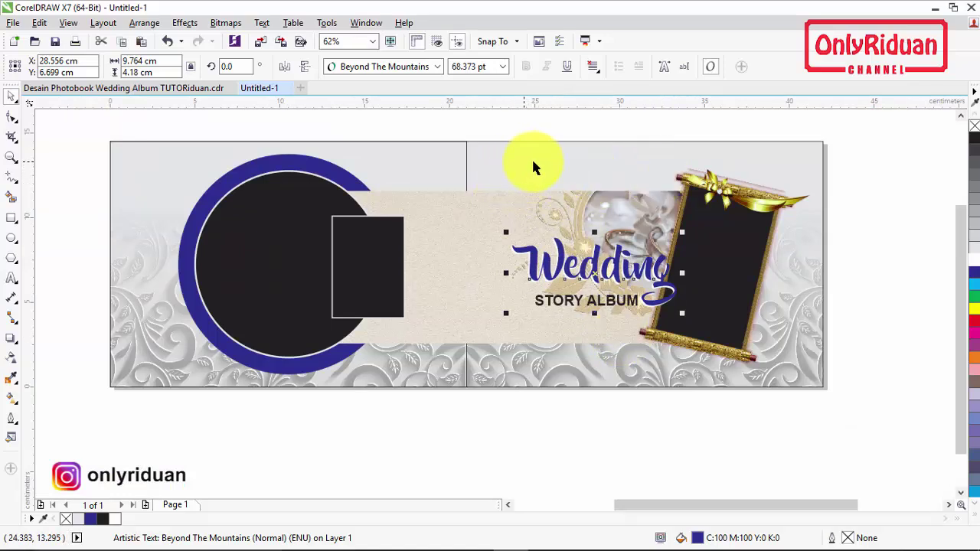
pyautogui.click(580, 405)
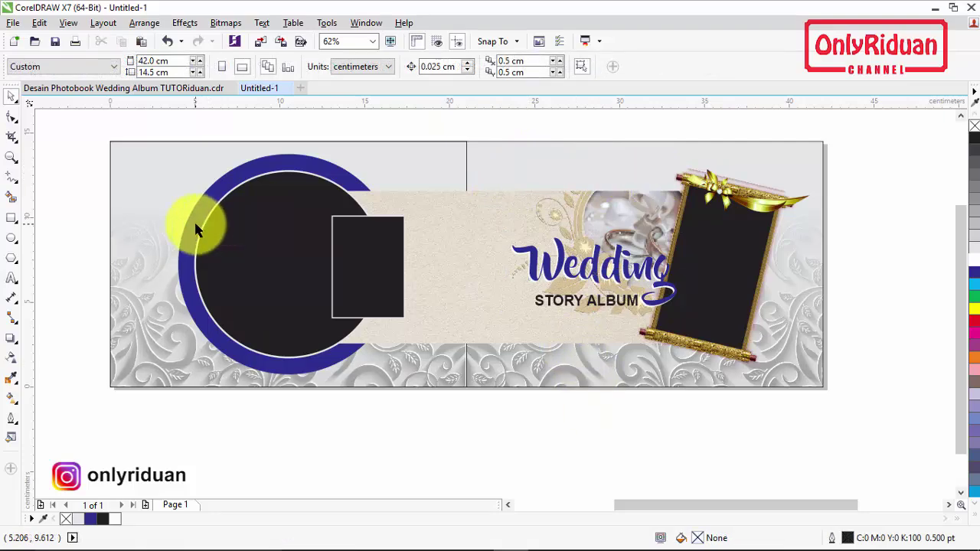
# - Import the photo DSC_0089.JPG at about 4.4 × 6.6 cm and place it over the spread's right half
pyautogui.click(11, 23)
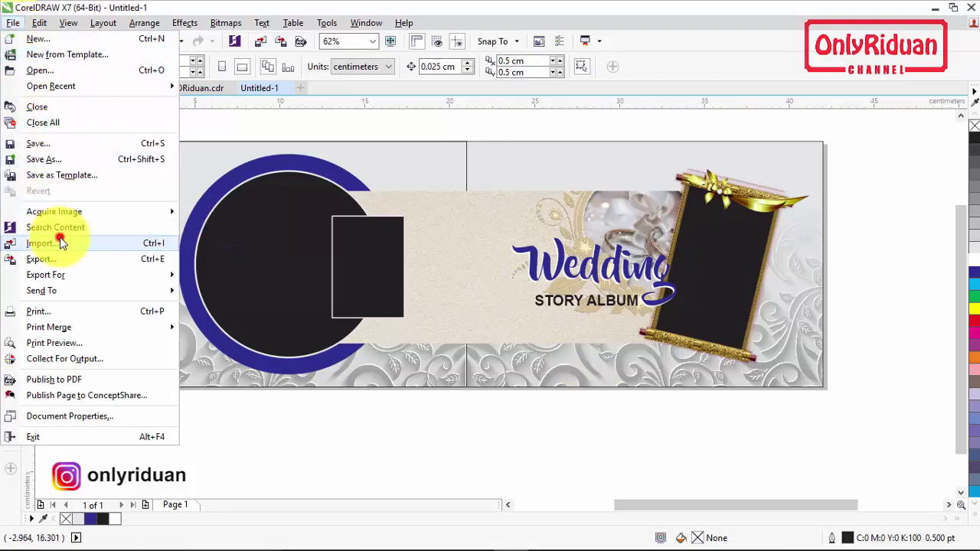
pyautogui.click(64, 235)
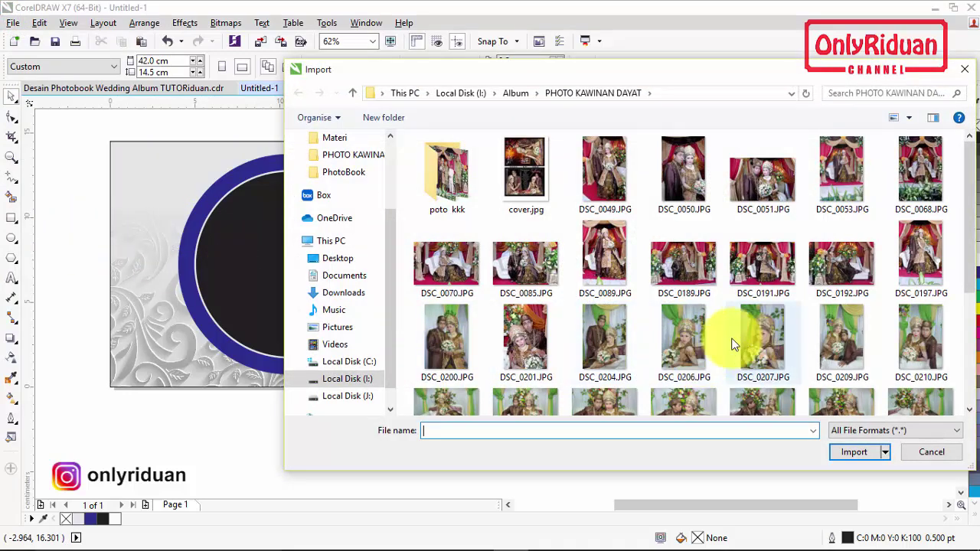
pyautogui.click(605, 249)
pyautogui.click(842, 452)
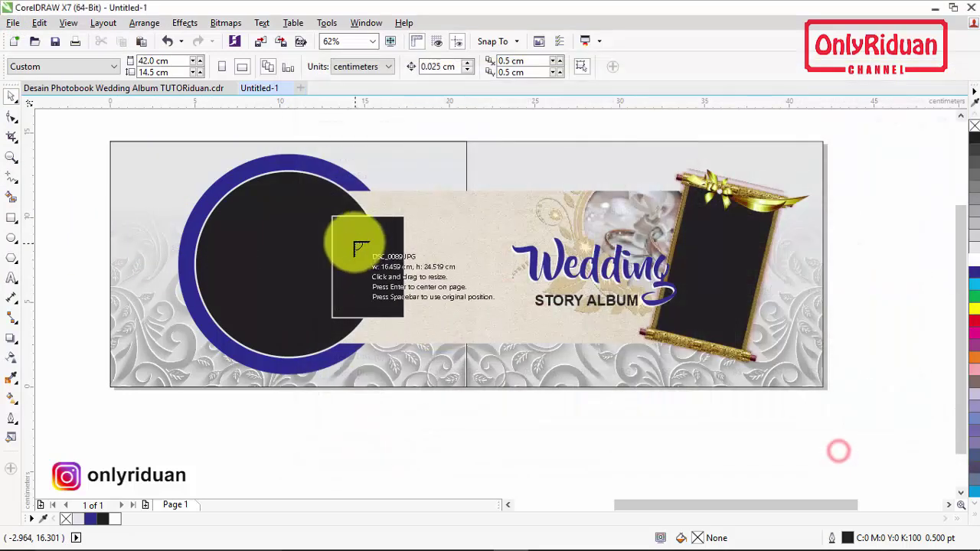
pyautogui.moveTo(334, 217); pyautogui.dragTo(536, 322)
# - PowerClip the DSC_0089.JPG photo inside the small black rectangle overlapping the circle
pyautogui.rightClick(536, 314)
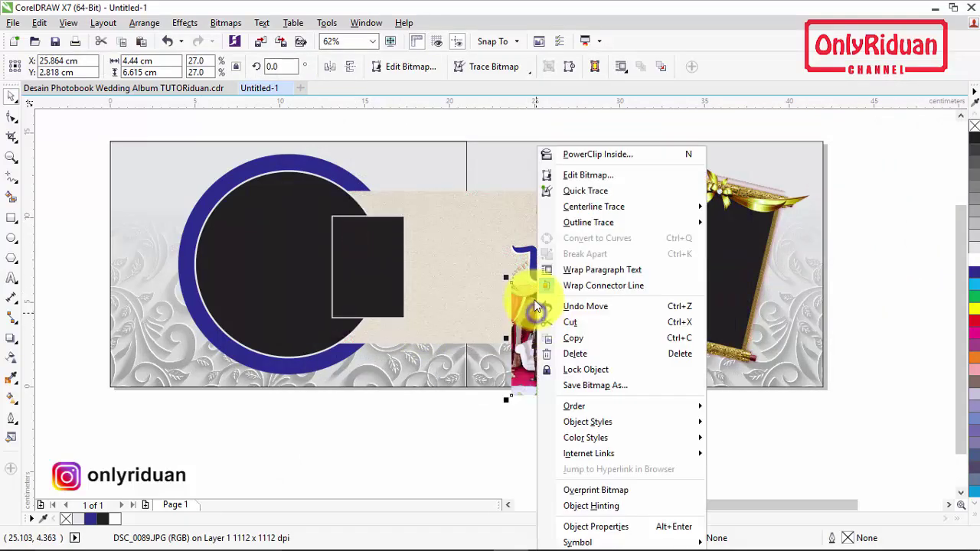
pyautogui.click(597, 154)
pyautogui.click(372, 245)
pyautogui.click(392, 399)
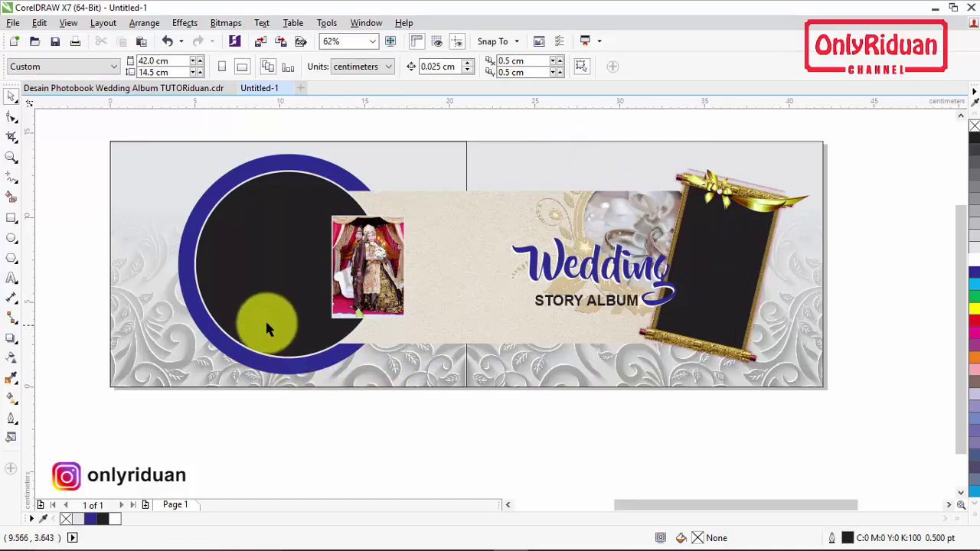
# - Import the photo DSC_0214.JPG at about 17.9 × 11.9 cm and place it over the spread's right half
pyautogui.click(268, 255)
pyautogui.hotkey('ctrl', 'i')
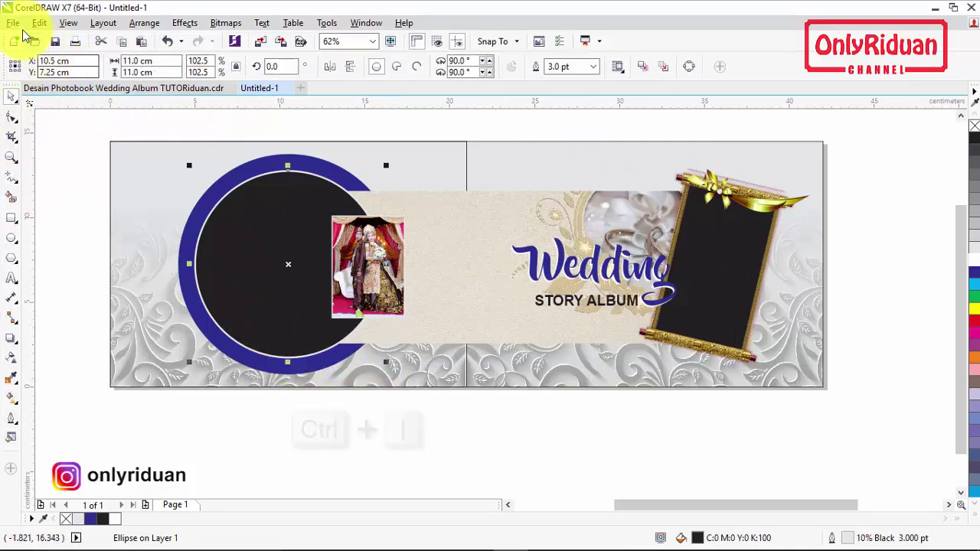
pyautogui.click(13, 22)
pyautogui.click(65, 239)
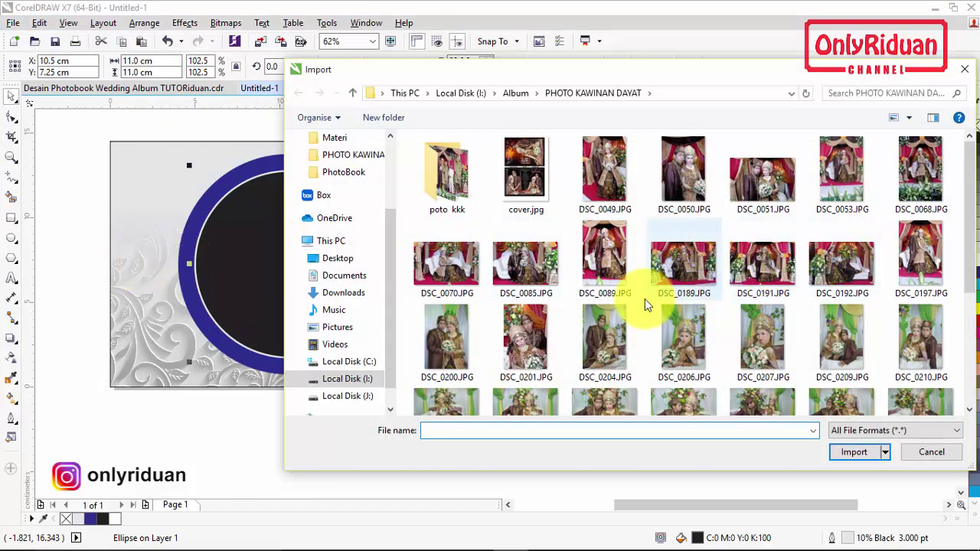
pyautogui.scroll(-3, 970, 257)
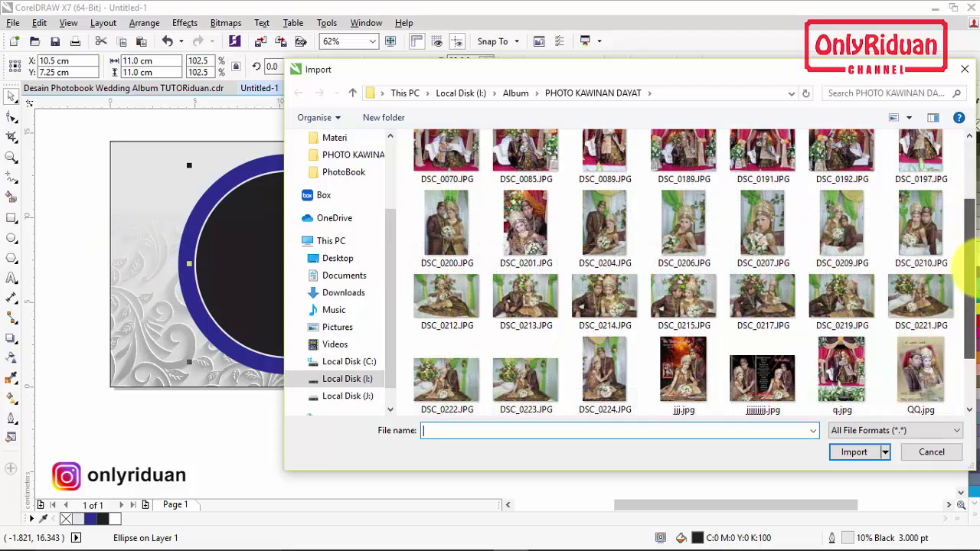
pyautogui.click(596, 305)
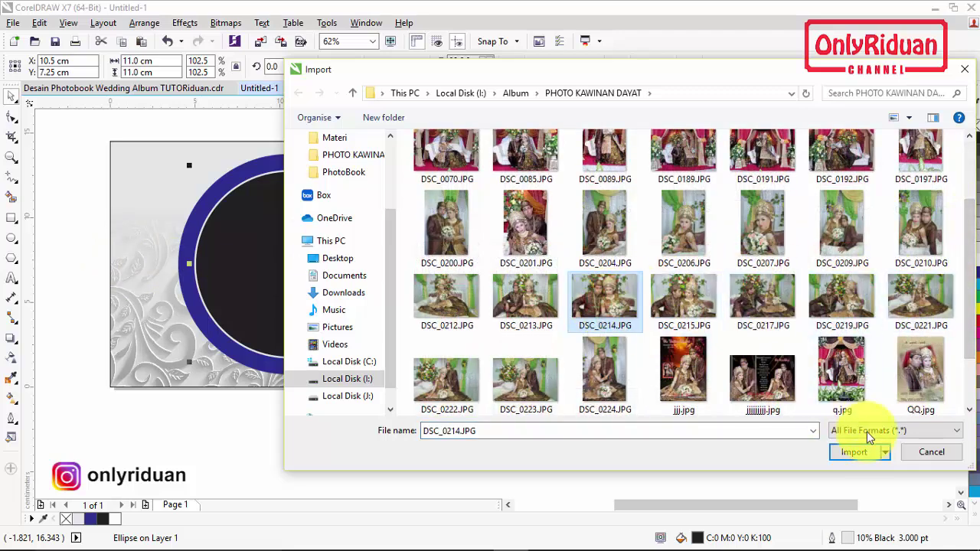
pyautogui.click(863, 451)
pyautogui.moveTo(162, 159); pyautogui.dragTo(464, 405)
pyautogui.moveTo(237, 223); pyautogui.dragTo(566, 298)
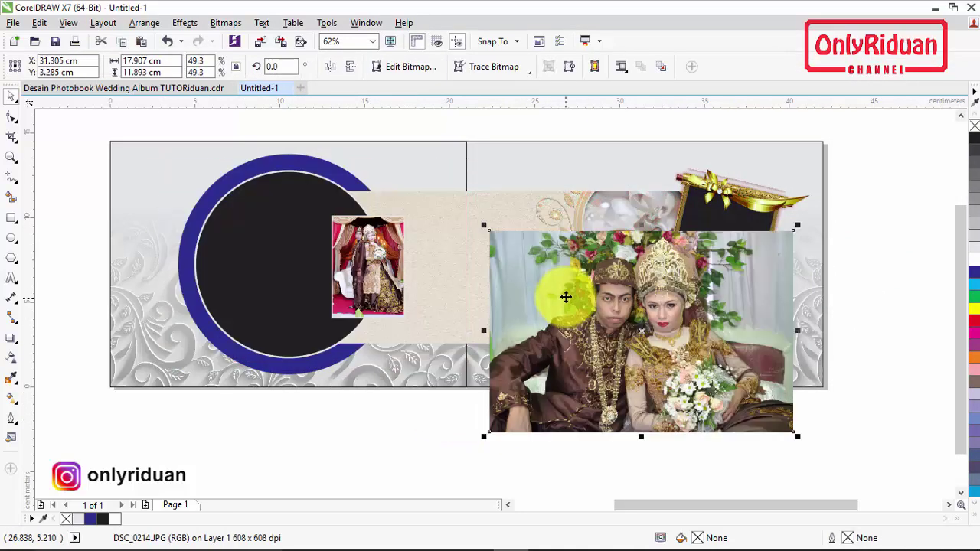
# - PowerClip the DSC_0214.JPG photo inside the large black circle
pyautogui.rightClick(566, 290)
pyautogui.click(615, 154)
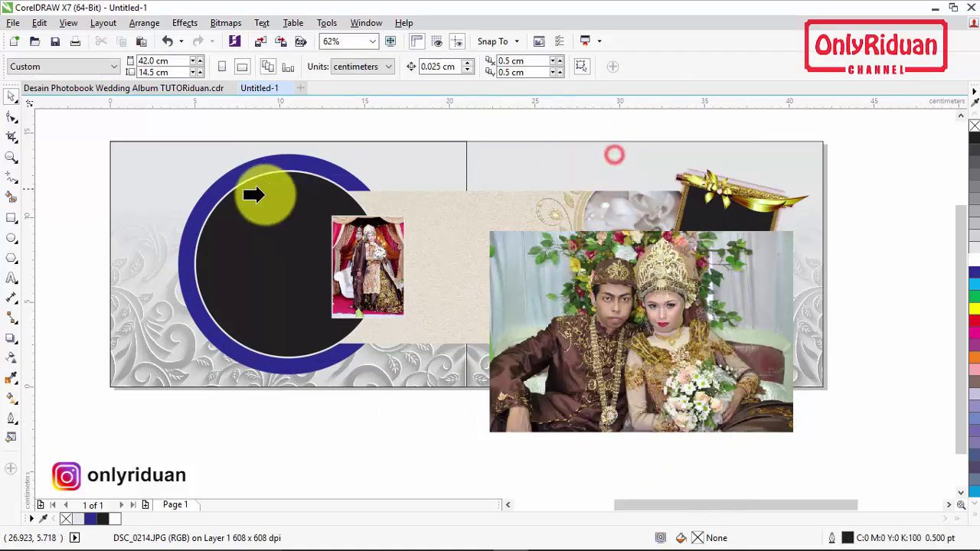
pyautogui.click(254, 230)
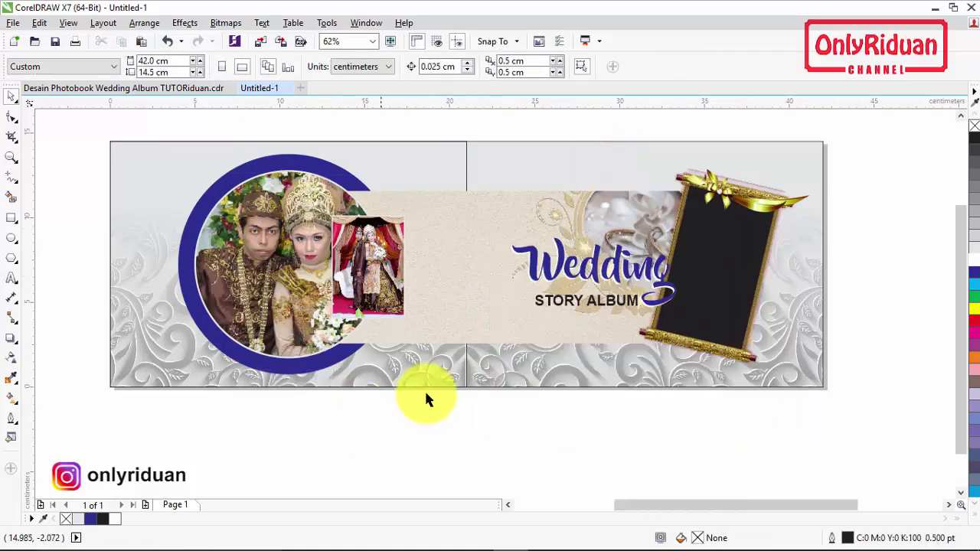
# - Import the photo DSC_0200.JPG at about 8.4 × 12.6 cm onto the empty area to the right of the page
pyautogui.click(705, 287)
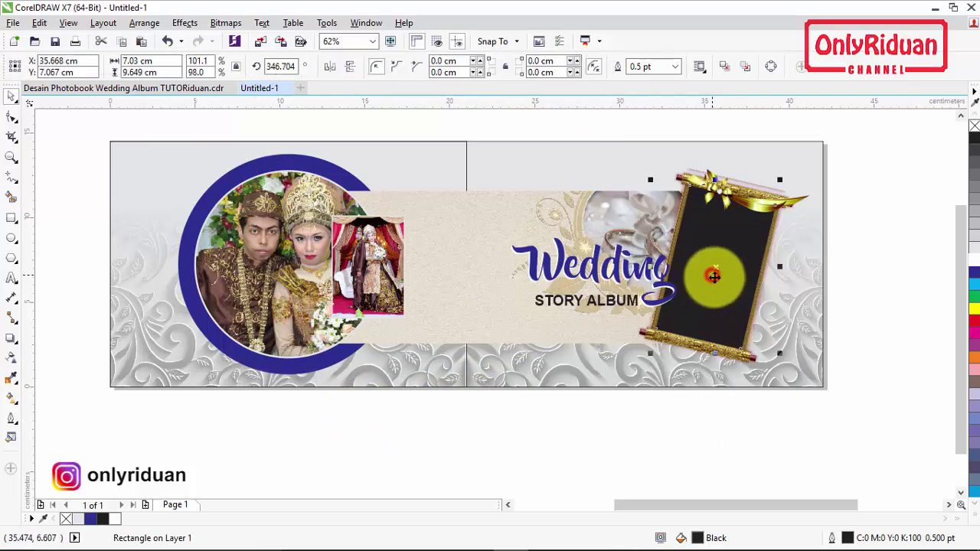
pyautogui.click(949, 505)
pyautogui.click(949, 505)
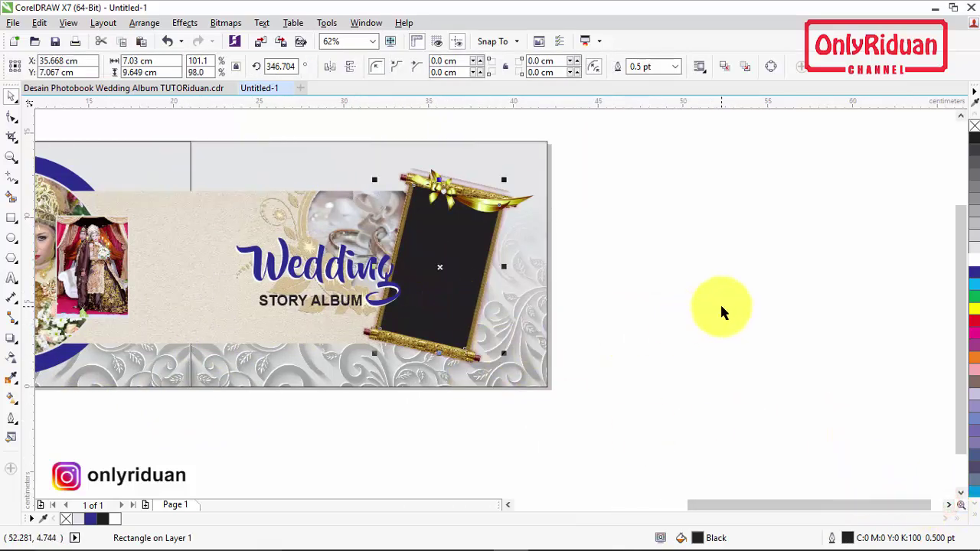
pyautogui.click(13, 22)
pyautogui.click(57, 242)
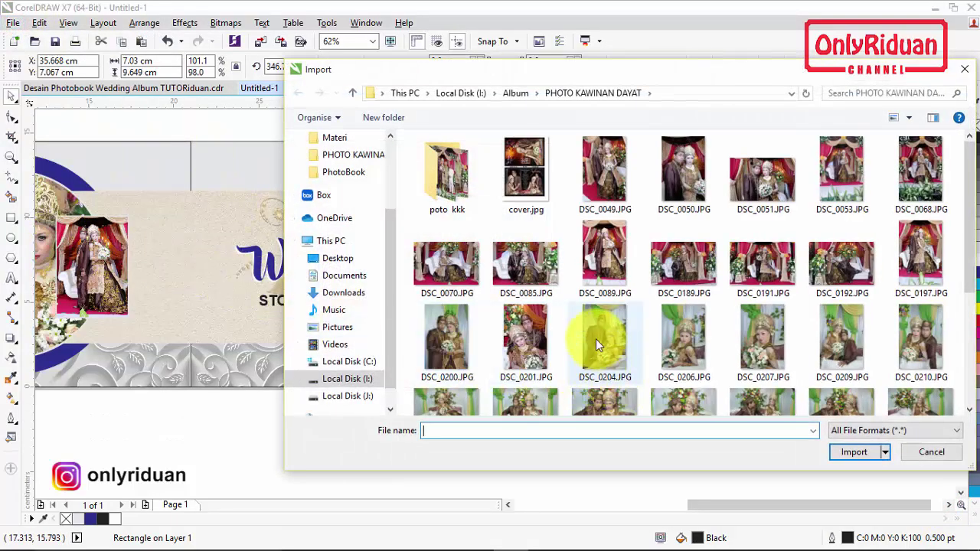
pyautogui.click(450, 338)
pyautogui.click(846, 451)
pyautogui.moveTo(591, 194)
pyautogui.mouseDown()
pyautogui.moveTo(763, 416)
pyautogui.moveTo(735, 406)
pyautogui.mouseUp()
pyautogui.click(769, 322)
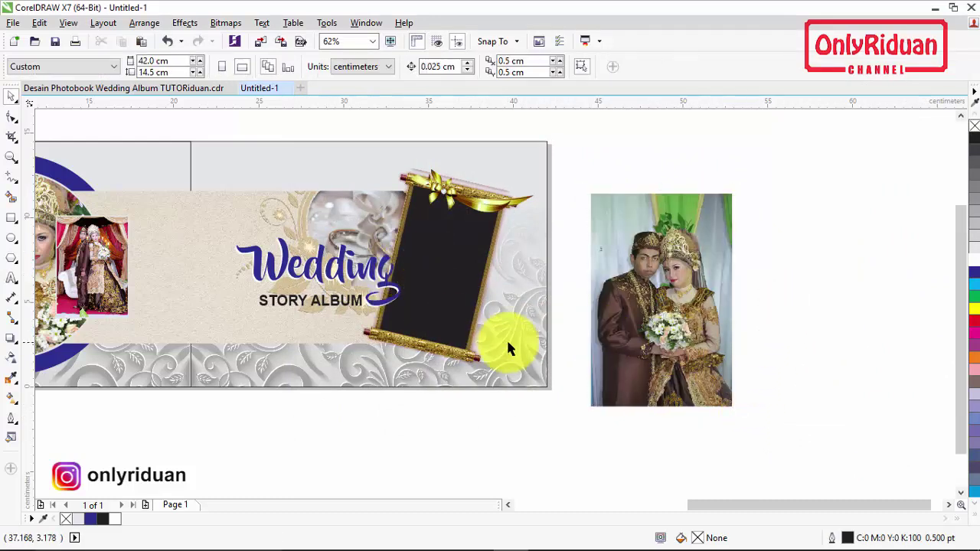
# - Rotate the DSC_0200.JPG photo to 346.7° to match the scroll frame and shrink it to about 32.5% scale
pyautogui.click(440, 275)
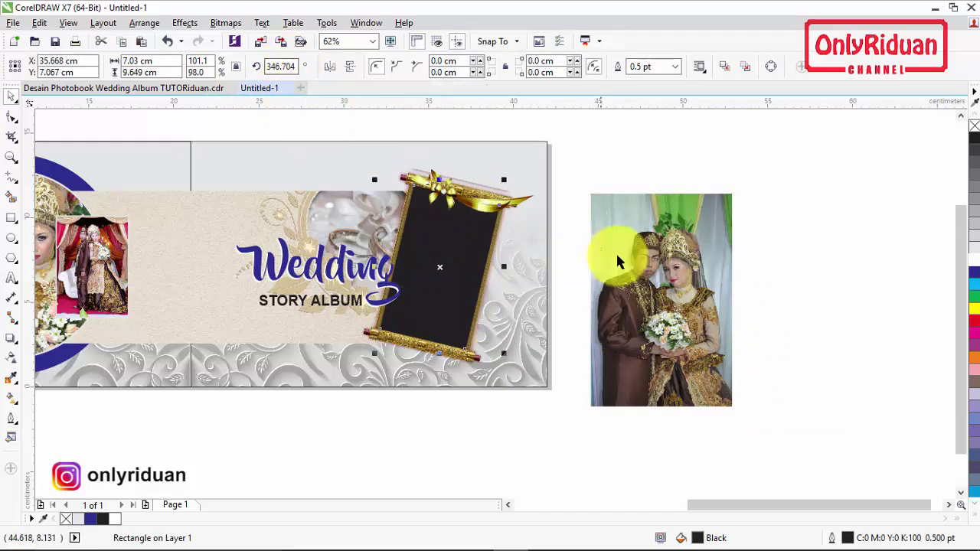
pyautogui.click(640, 258)
pyautogui.click(288, 67)
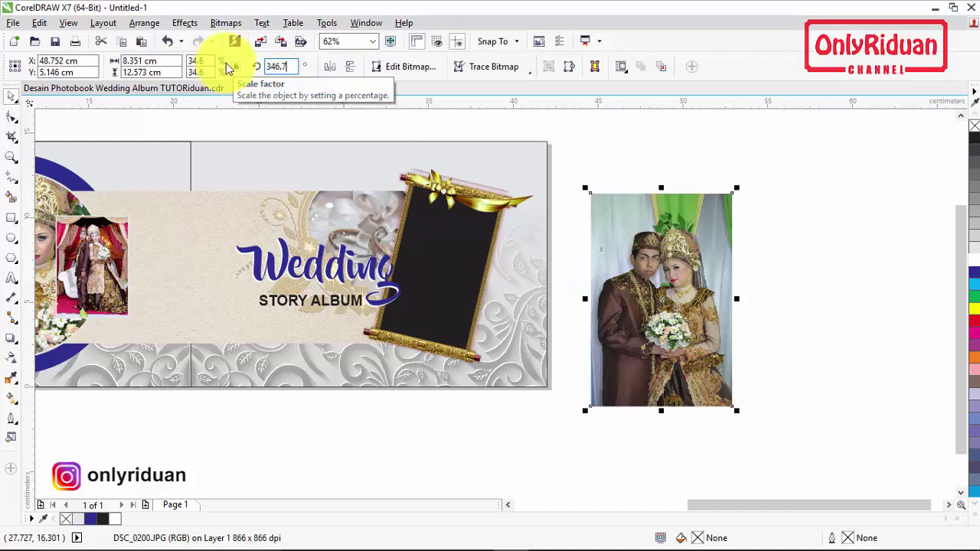
pyautogui.press('Return')
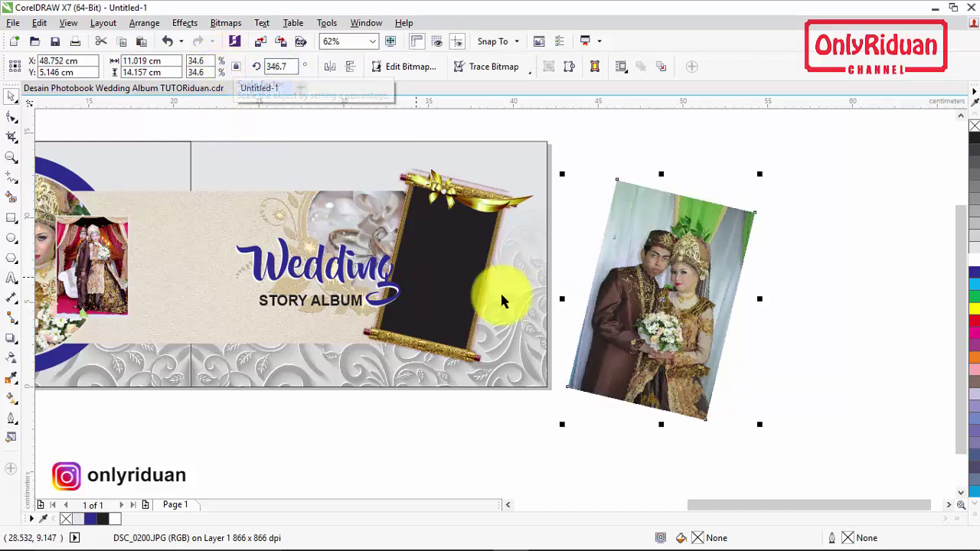
pyautogui.click(722, 226)
pyautogui.click(730, 225)
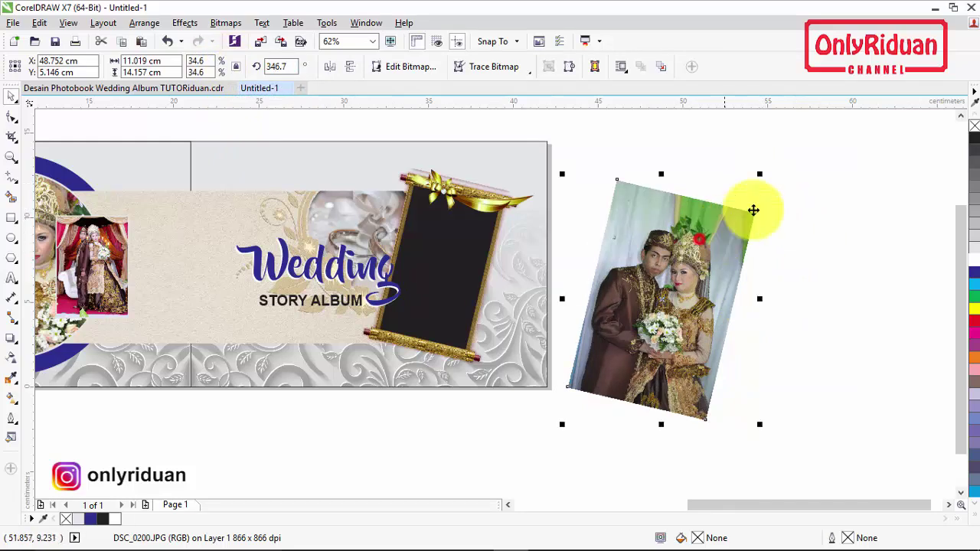
pyautogui.moveTo(758, 175); pyautogui.dragTo(740, 197)
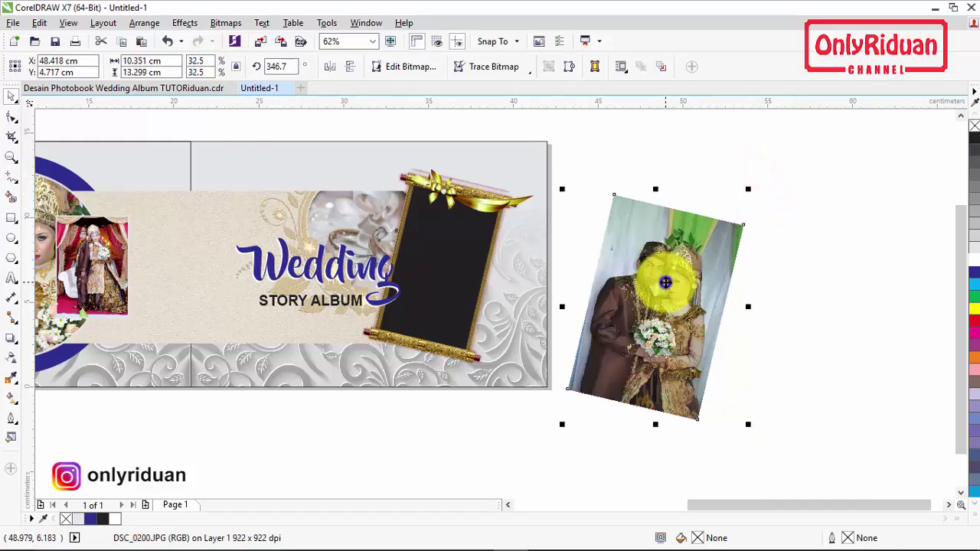
# - PowerClip the rotated DSC_0200.JPG photo inside the scroll frame's black rectangle
pyautogui.rightClick(667, 280)
pyautogui.click(724, 154)
pyautogui.click(449, 243)
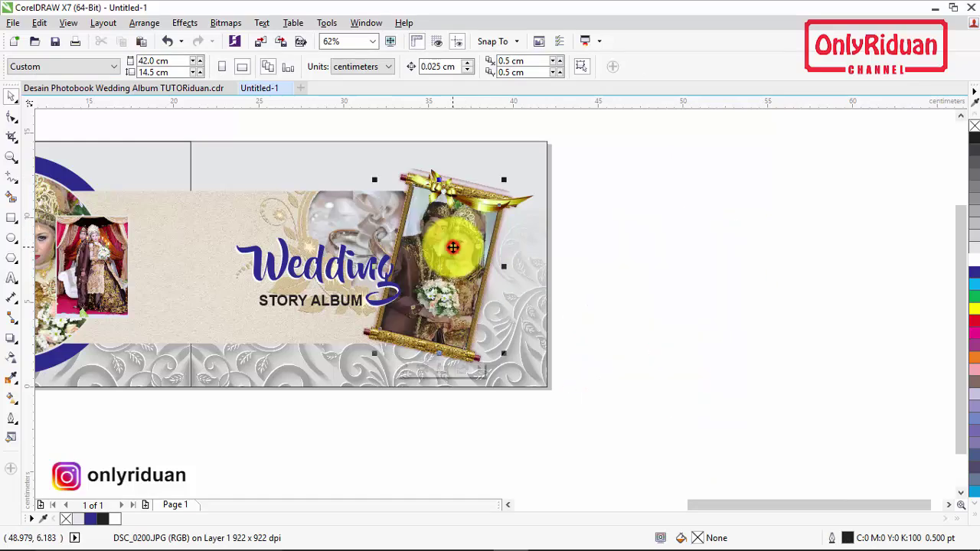
pyautogui.click(633, 245)
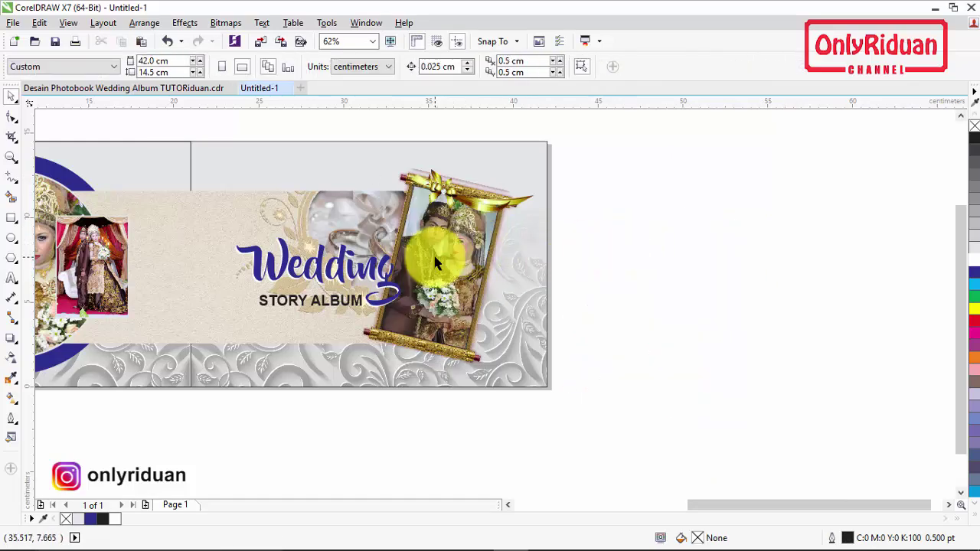
# - Add a Perspective Top Right drop shadow to the scroll frame and pull it inward to an angle of 83
pyautogui.click(469, 360)
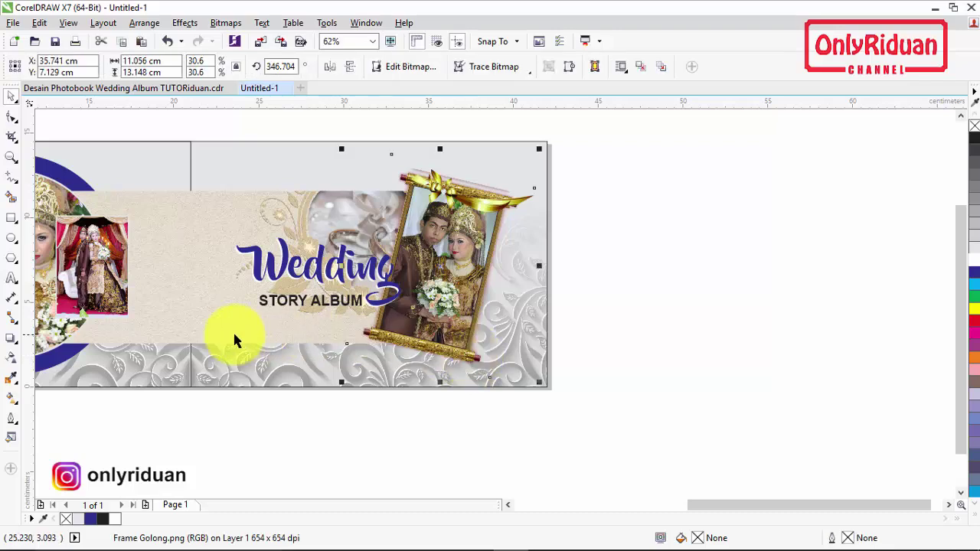
pyautogui.click(670, 337)
pyautogui.click(473, 358)
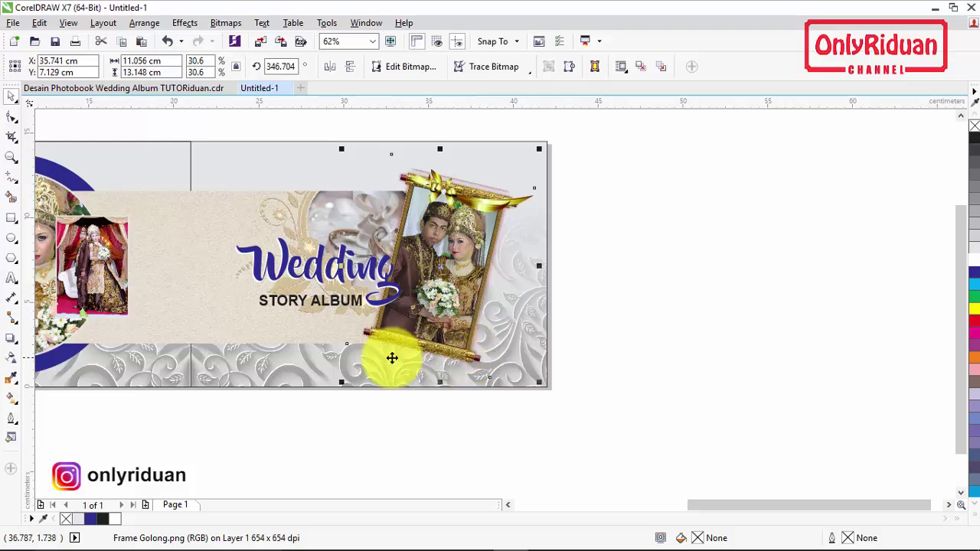
pyautogui.click(15, 340)
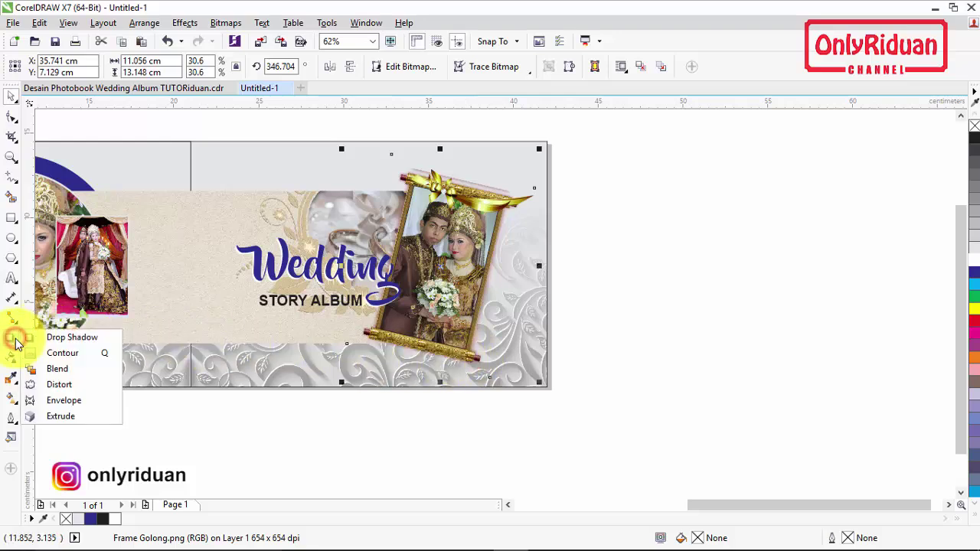
pyautogui.click(39, 339)
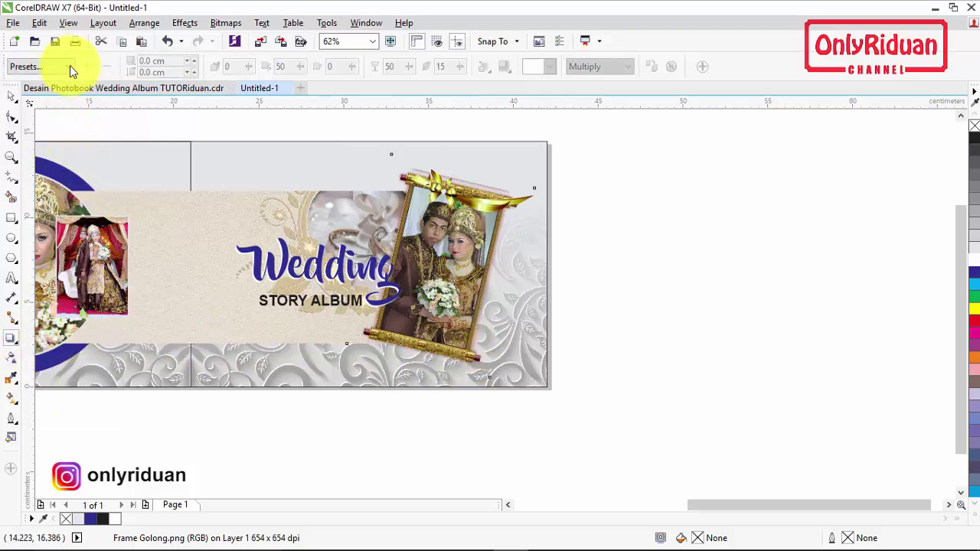
pyautogui.click(69, 67)
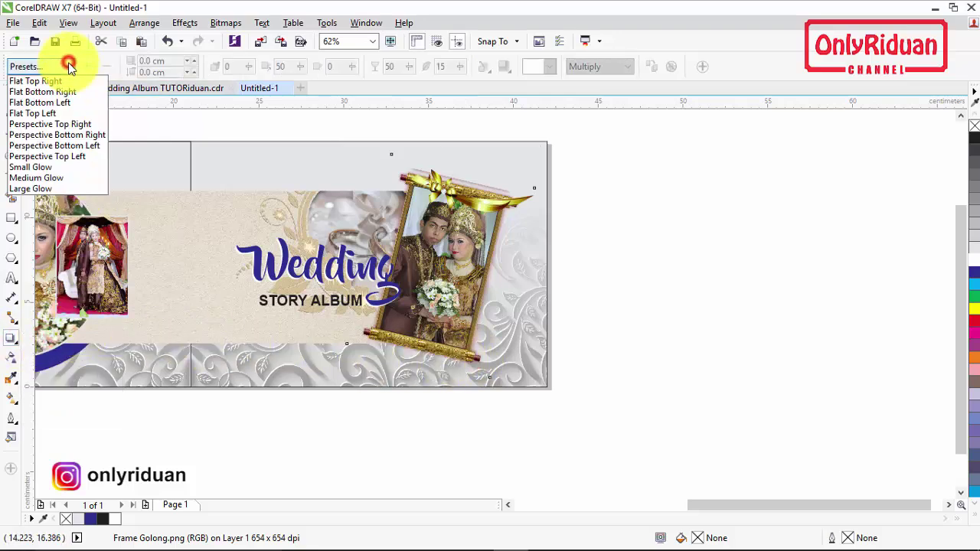
pyautogui.click(58, 127)
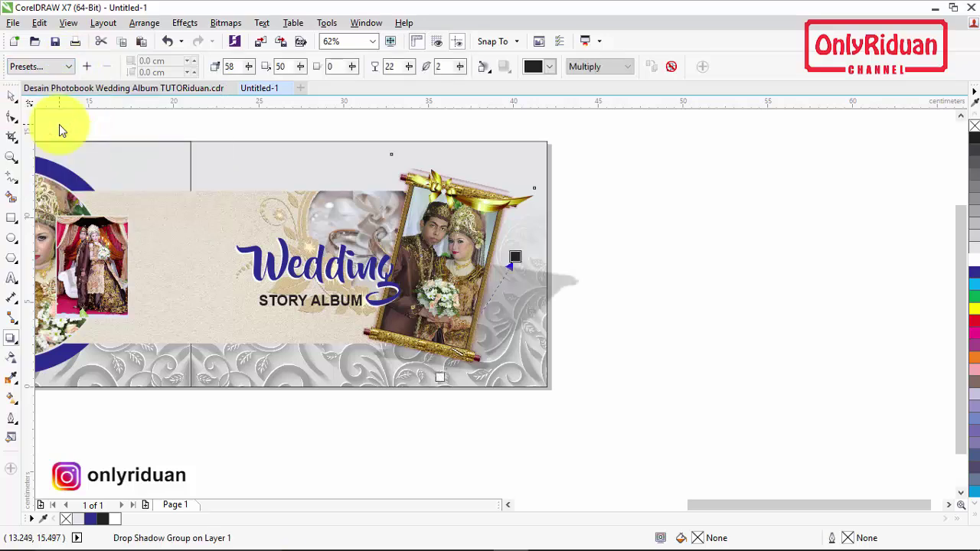
pyautogui.moveTo(513, 256); pyautogui.dragTo(458, 247)
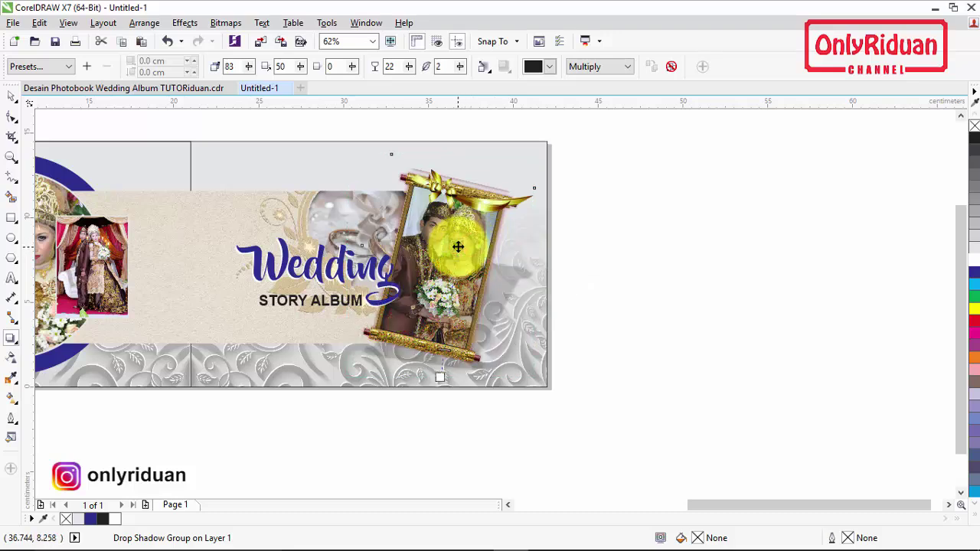
pyautogui.click(647, 298)
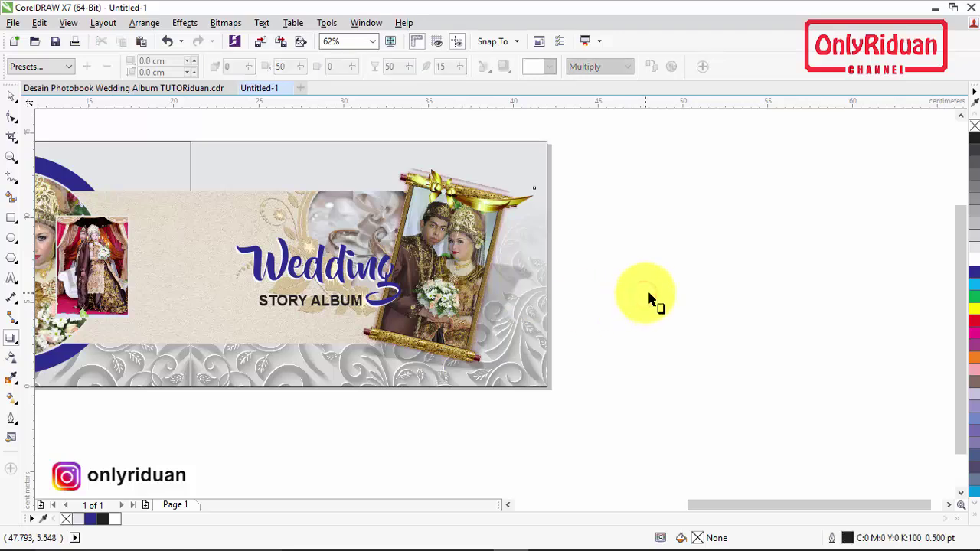
# - Remove the 21 × 14.5 cm rectangle marking the left half of the spread
pyautogui.scroll(-2, 647, 297)
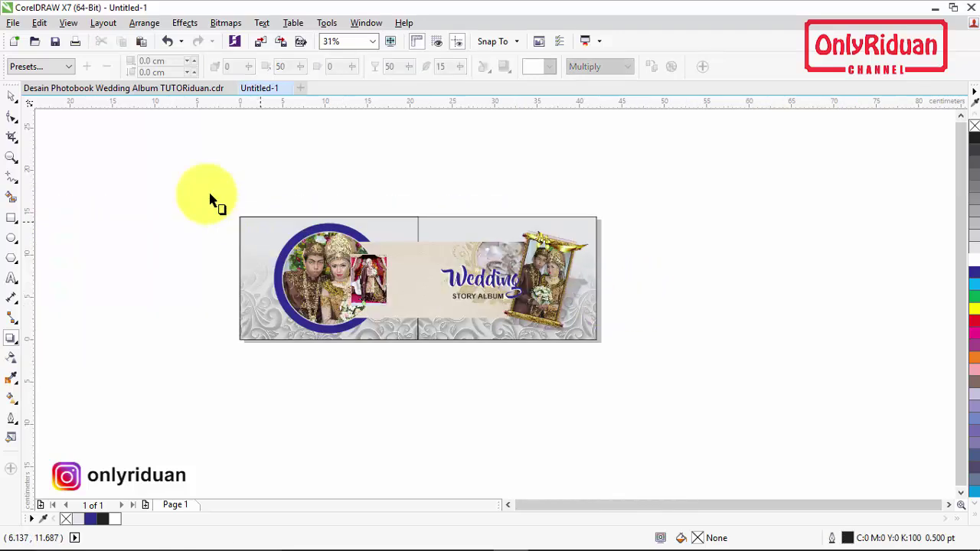
pyautogui.click(11, 157)
pyautogui.moveTo(228, 188); pyautogui.dragTo(625, 371)
pyautogui.press('space')
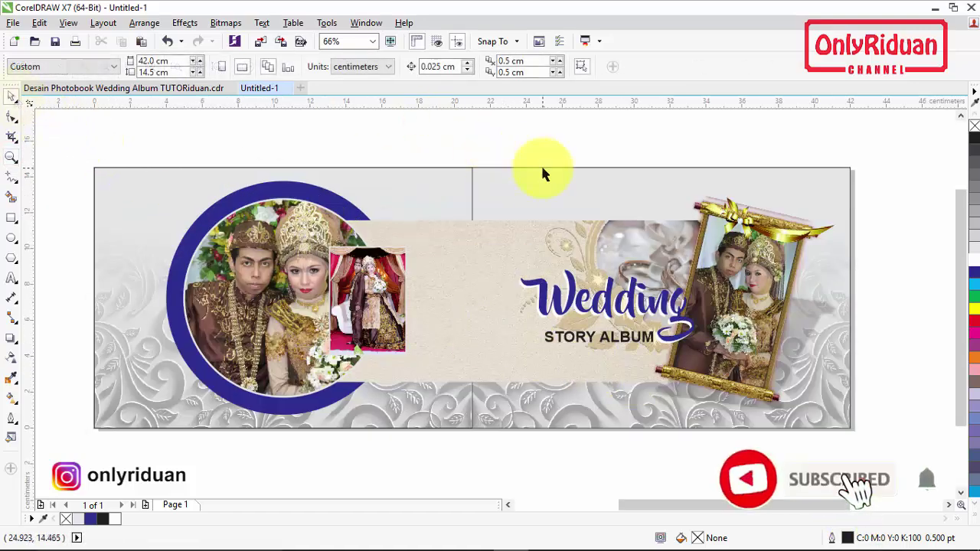
pyautogui.click(432, 200)
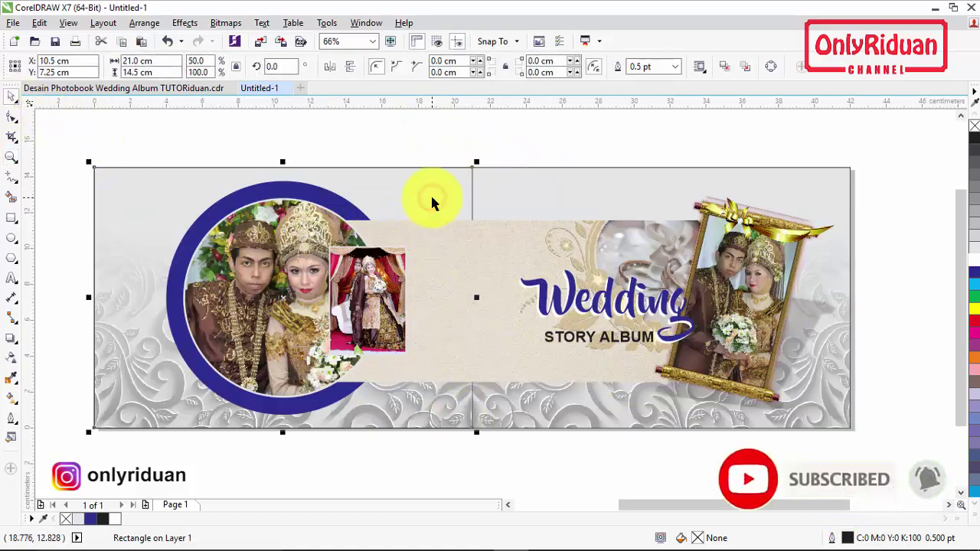
pyautogui.click(419, 150)
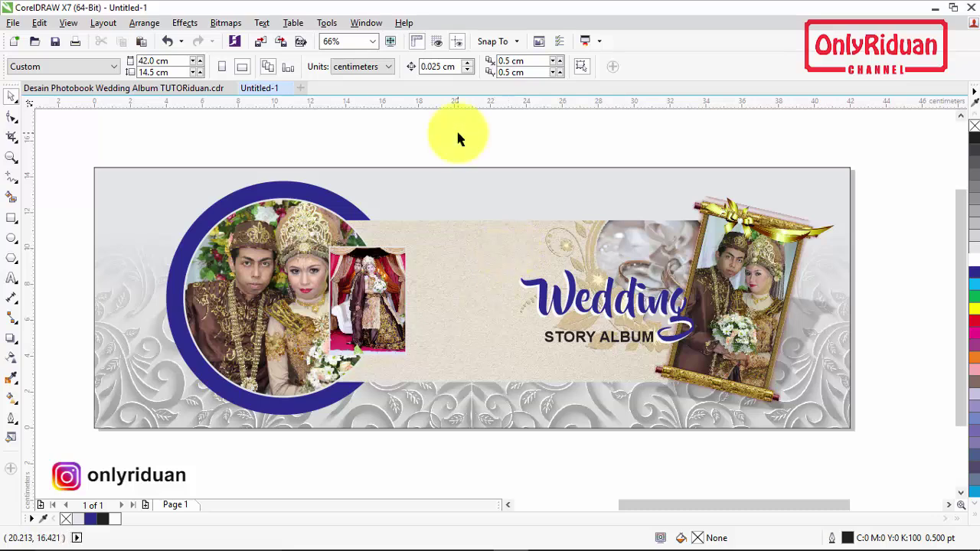
# - Add a second page and create a page-sized 42 × 14.5 cm rectangle on it
pyautogui.click(145, 506)
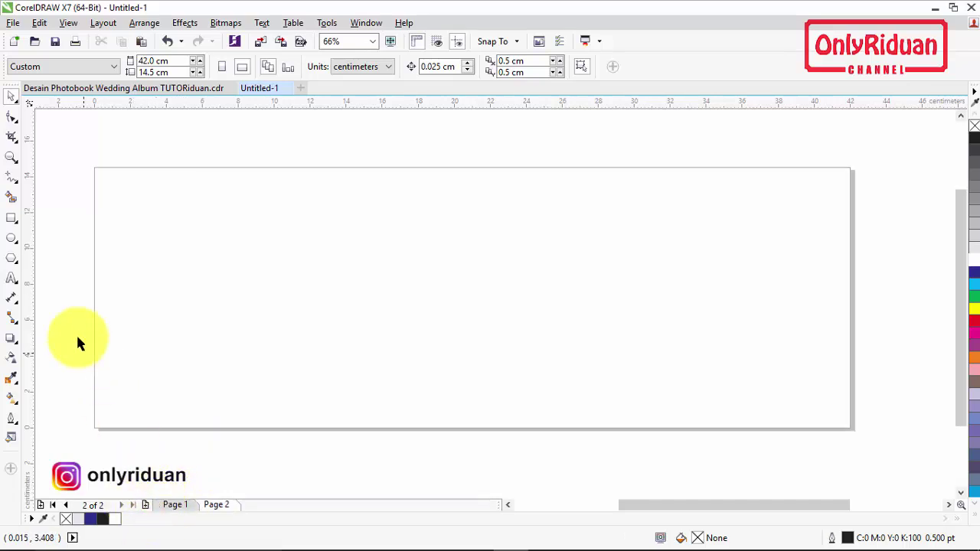
pyautogui.doubleClick(13, 219)
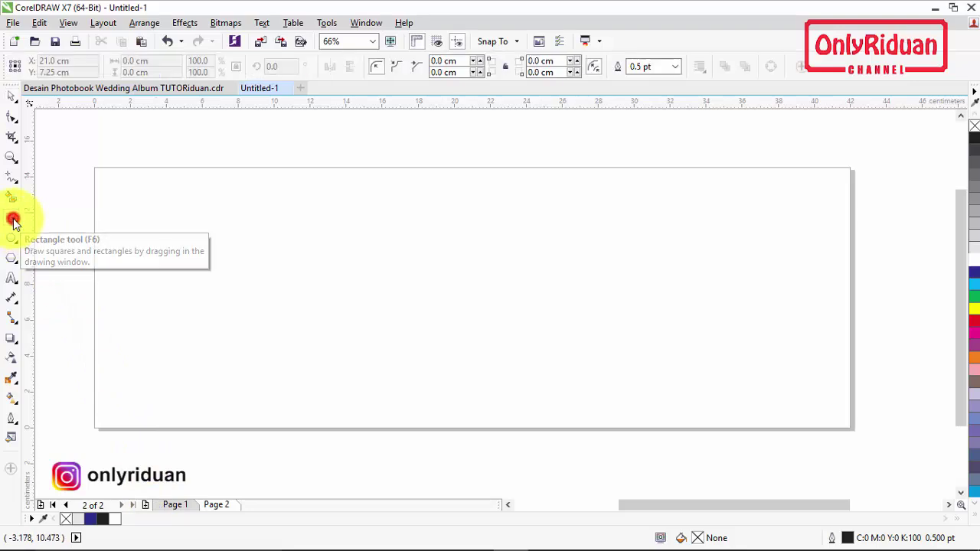
pyautogui.click(278, 135)
pyautogui.click(344, 223)
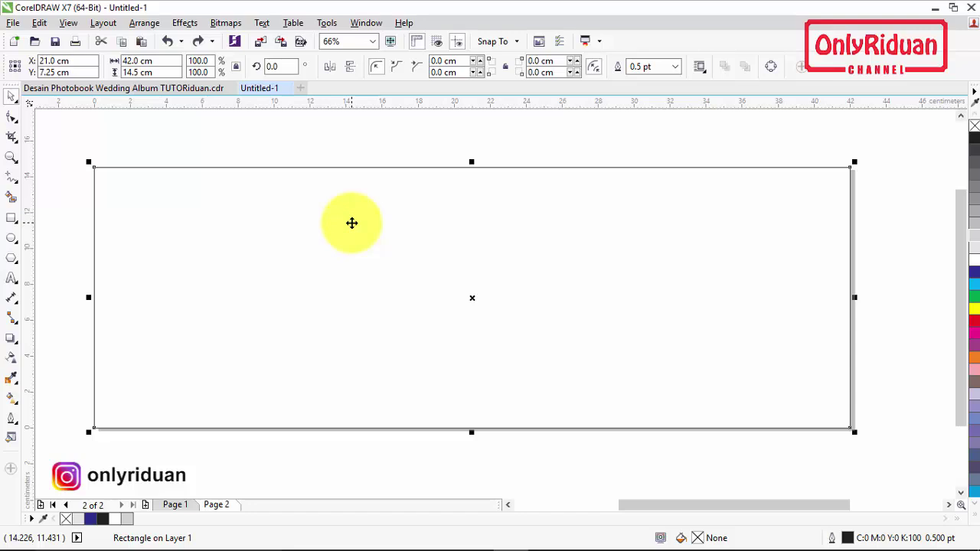
pyautogui.click(309, 147)
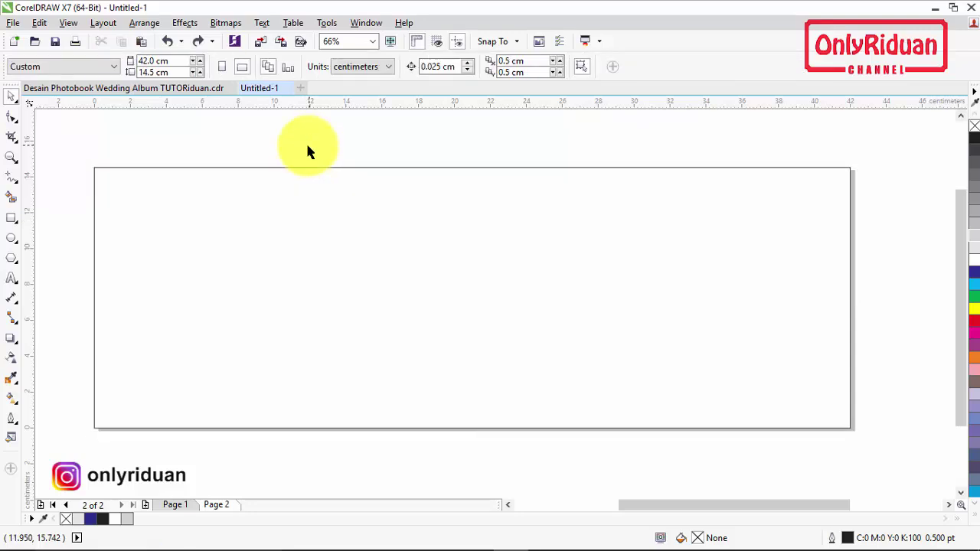
# - Narrow the duplicate page-sized rectangle to 21 cm so its edge marks the centre of the spread
pyautogui.click(400, 263)
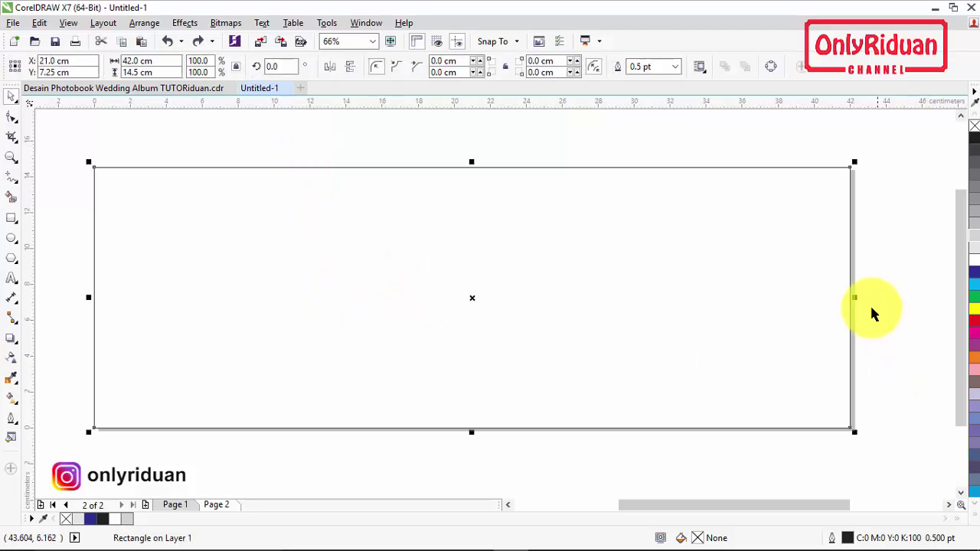
pyautogui.moveTo(855, 296); pyautogui.dragTo(478, 300)
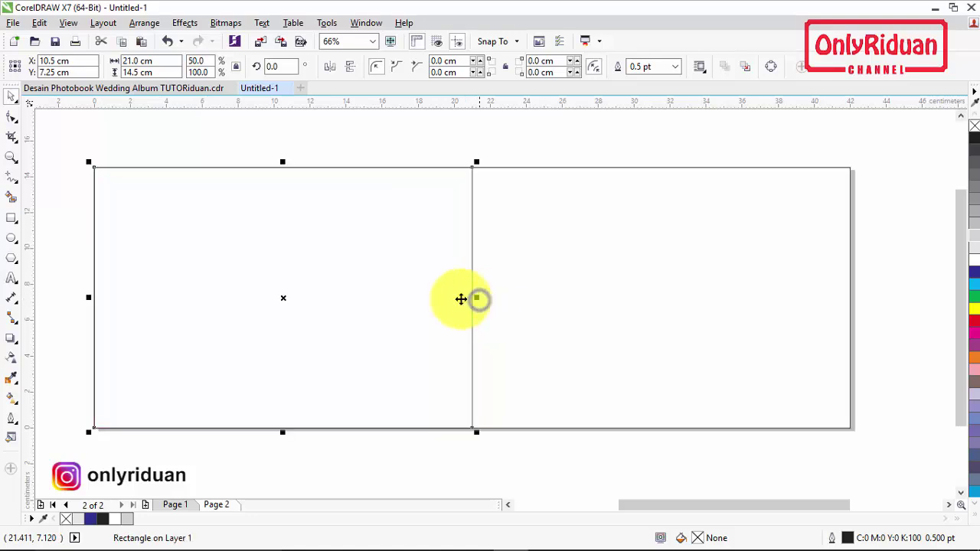
pyautogui.click(388, 136)
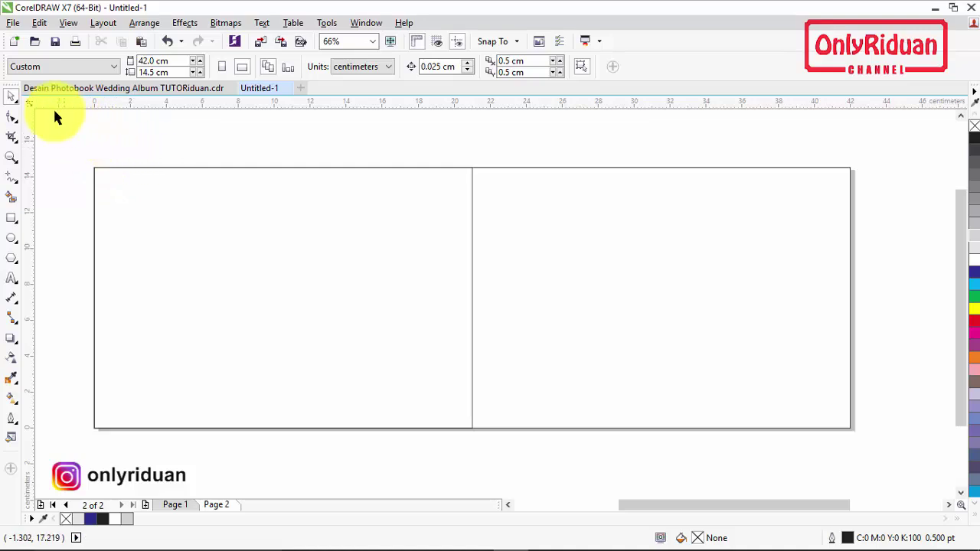
# - Import ornament-3640335_1920.jpg at full page height, about 20.5 × 14.5 cm, and shift it horizontally to about X 23.4 cm
pyautogui.click(12, 22)
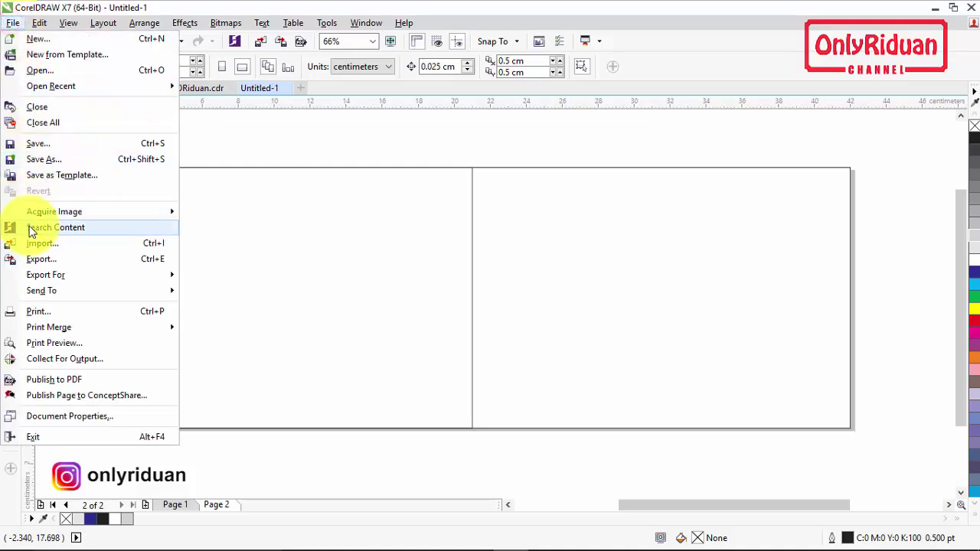
pyautogui.click(34, 242)
pyautogui.click(929, 180)
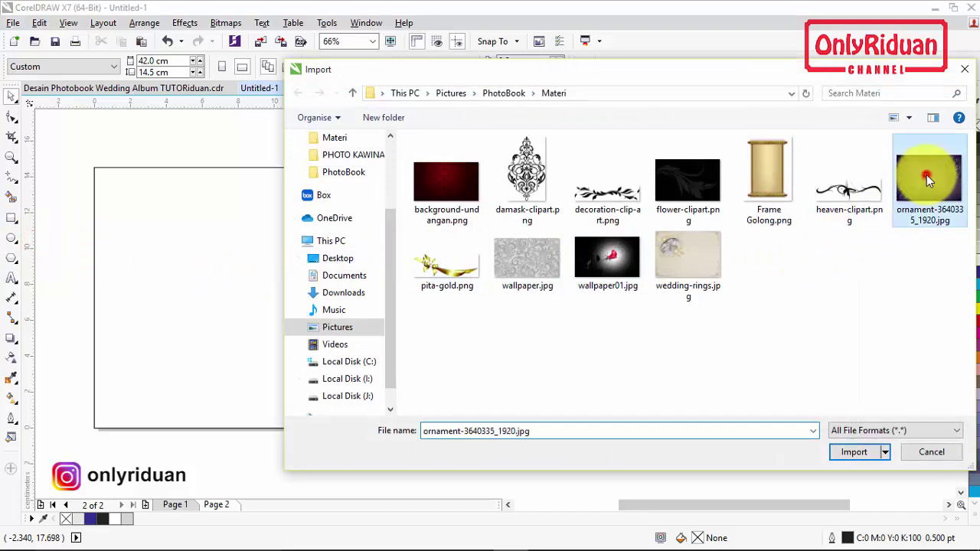
pyautogui.click(855, 452)
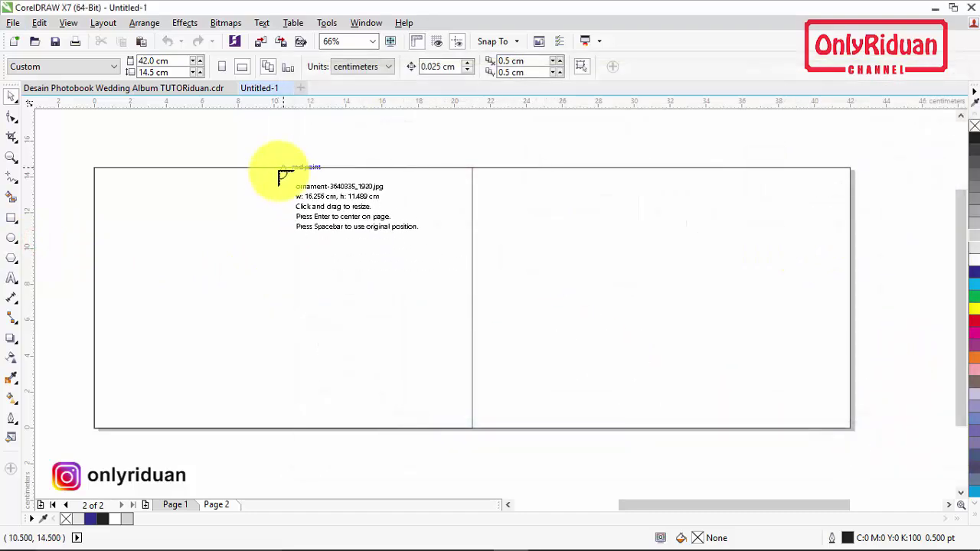
pyautogui.moveTo(282, 163); pyautogui.dragTo(653, 424)
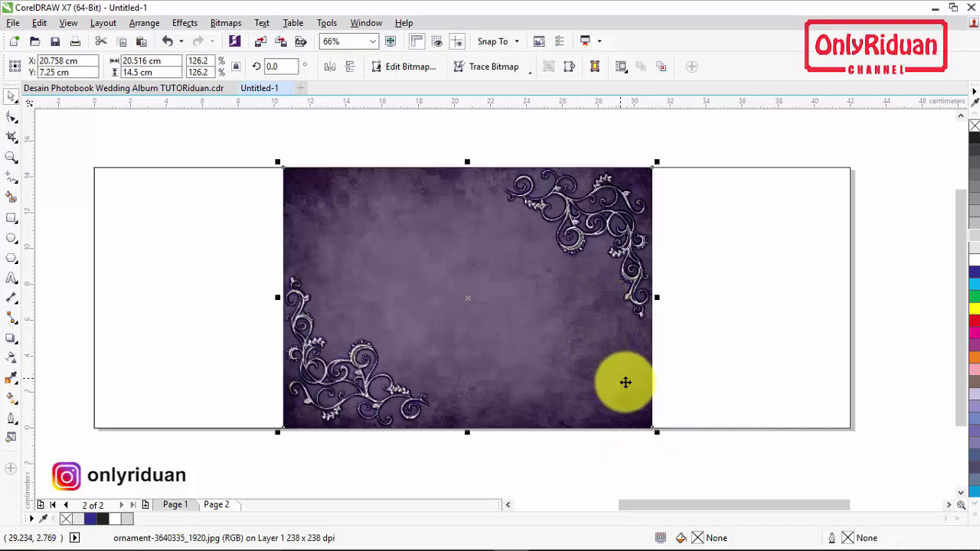
pyautogui.moveTo(590, 295); pyautogui.dragTo(635, 301)
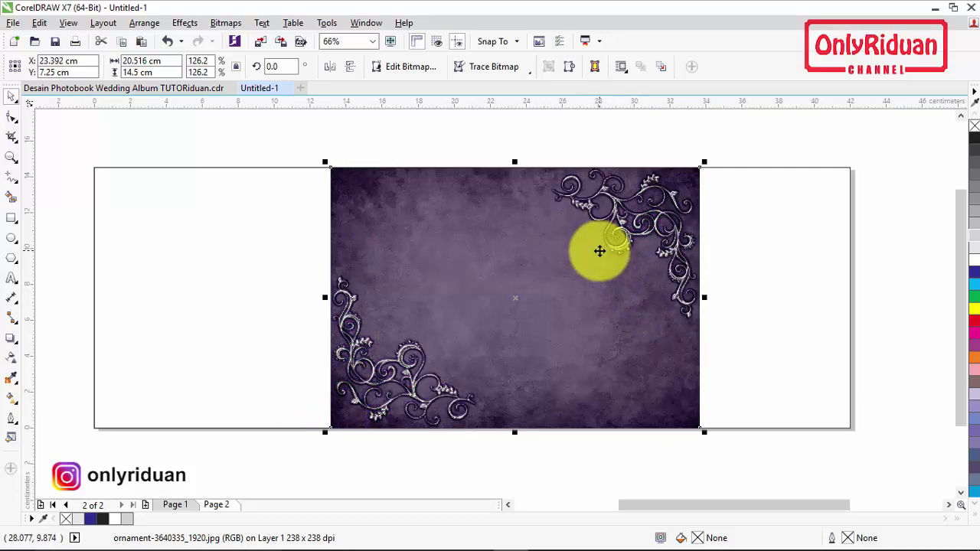
# - PowerClip the purple ornament image inside the page-sized rectangle
pyautogui.rightClick(599, 250)
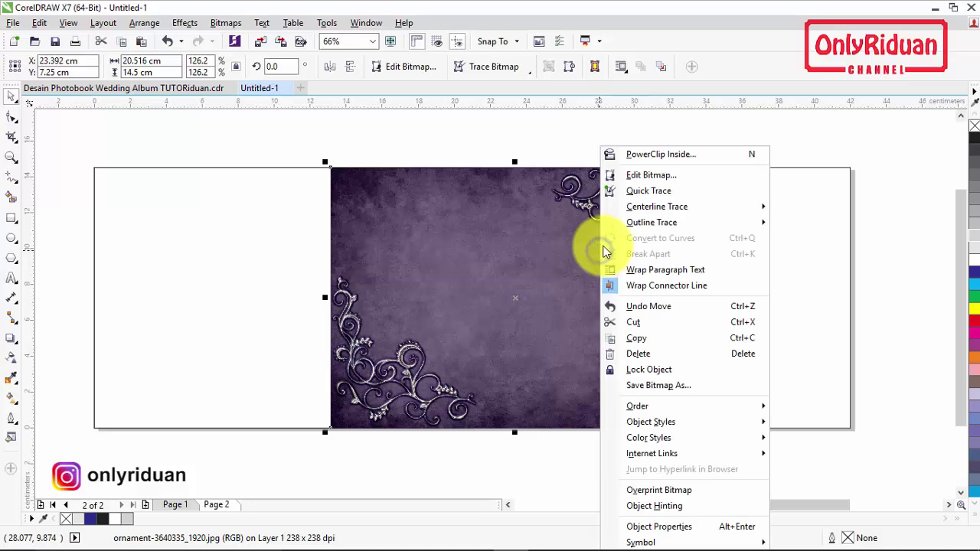
pyautogui.click(652, 152)
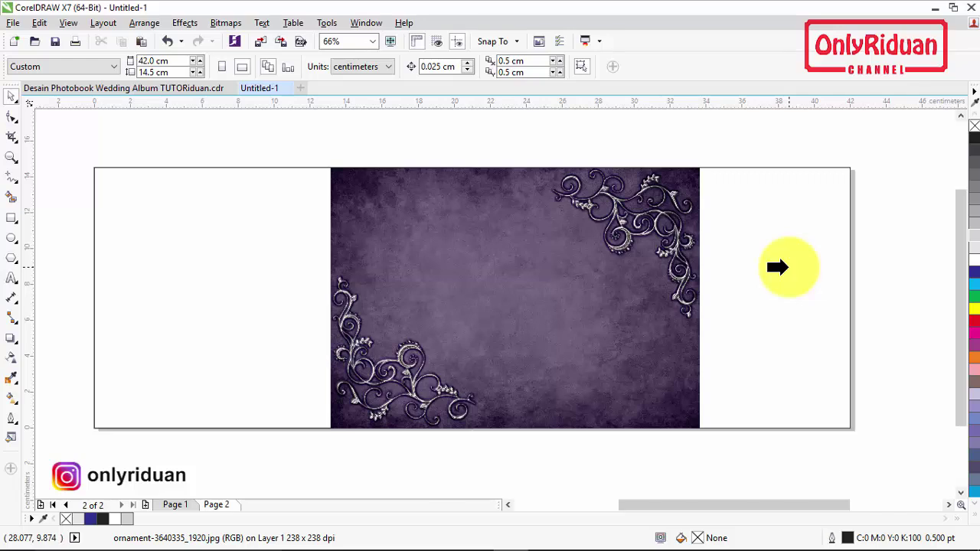
pyautogui.click(777, 266)
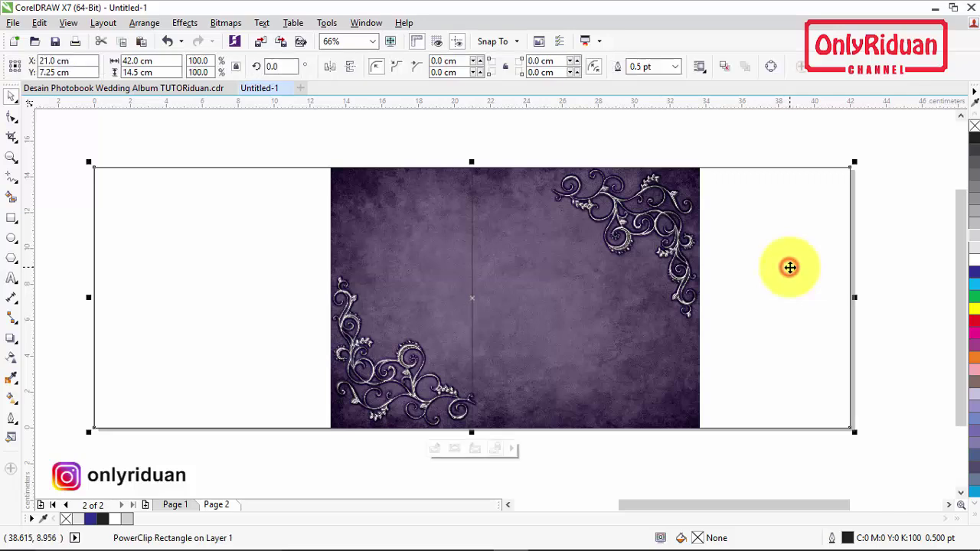
pyautogui.click(389, 150)
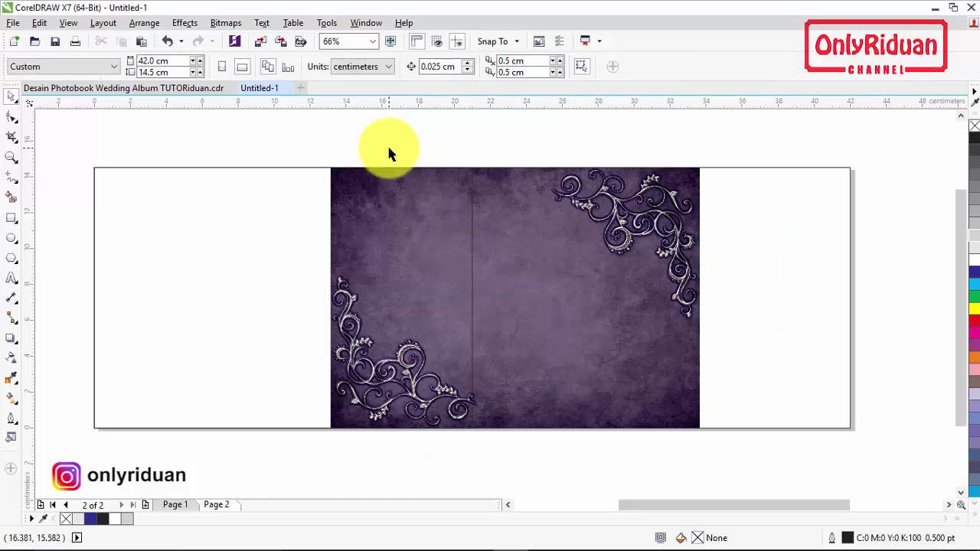
# - Draw a full-height rectangle starting at the spread's centre line and set its width to 10 cm
pyautogui.click(11, 218)
pyautogui.moveTo(474, 165); pyautogui.dragTo(601, 427)
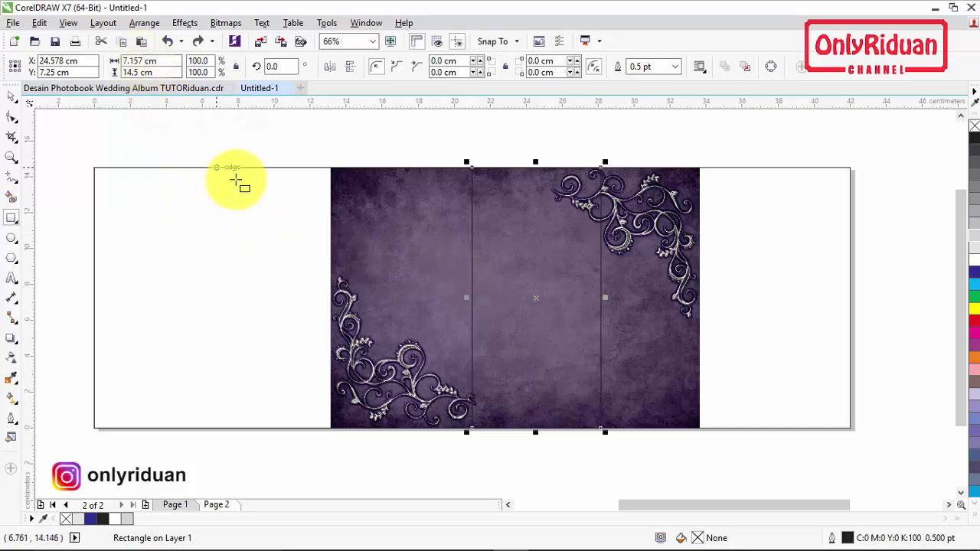
pyautogui.moveTo(141, 61); pyautogui.dragTo(111, 60)
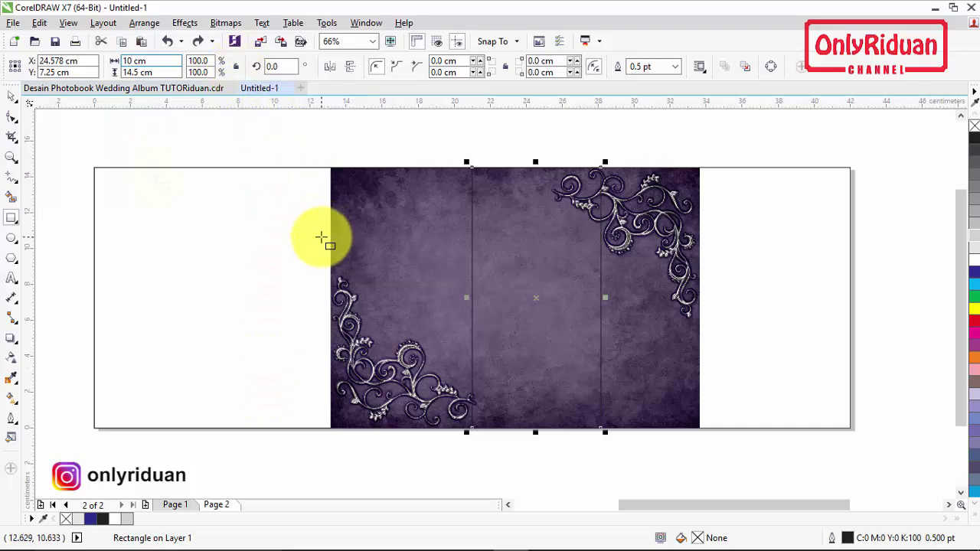
pyautogui.press('Return')
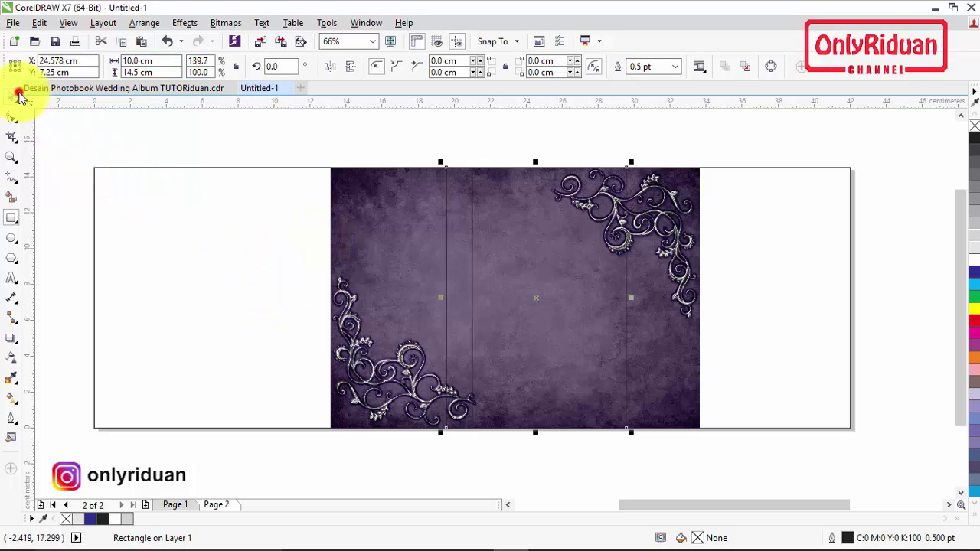
# - Snap the 10 cm rectangle's upper-left corner to the top of the spread's centre line and fill it black
pyautogui.click(242, 111)
pyautogui.moveTo(475, 229); pyautogui.dragTo(582, 254)
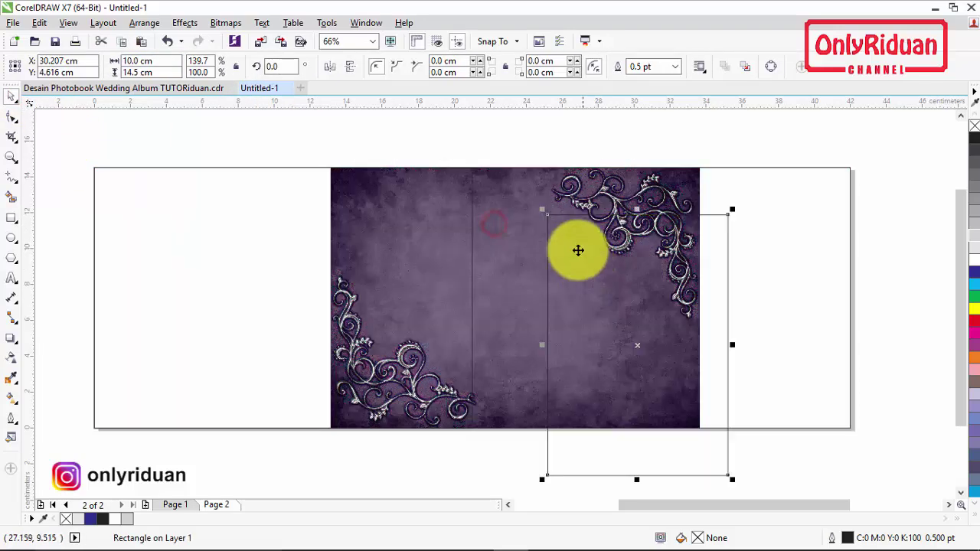
pyautogui.moveTo(549, 215); pyautogui.dragTo(470, 164)
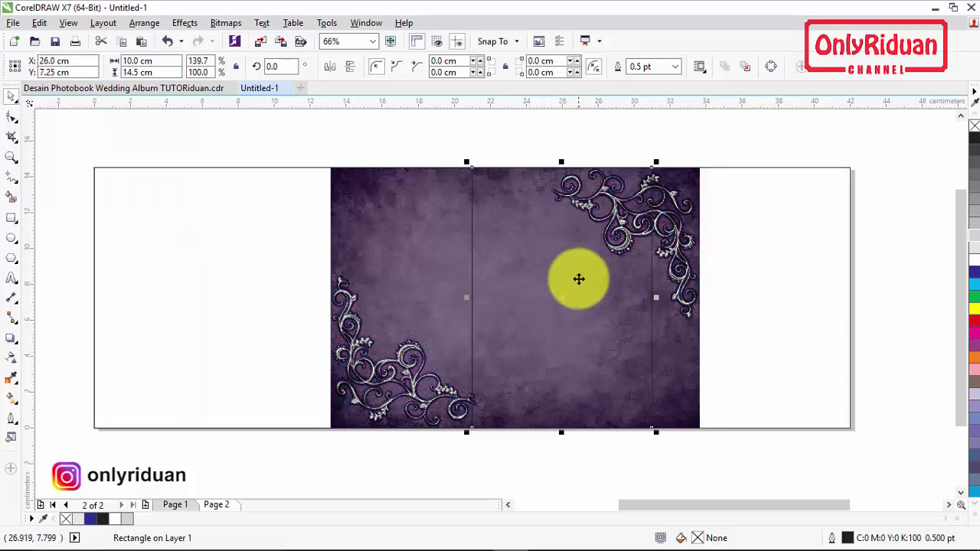
pyautogui.click(106, 520)
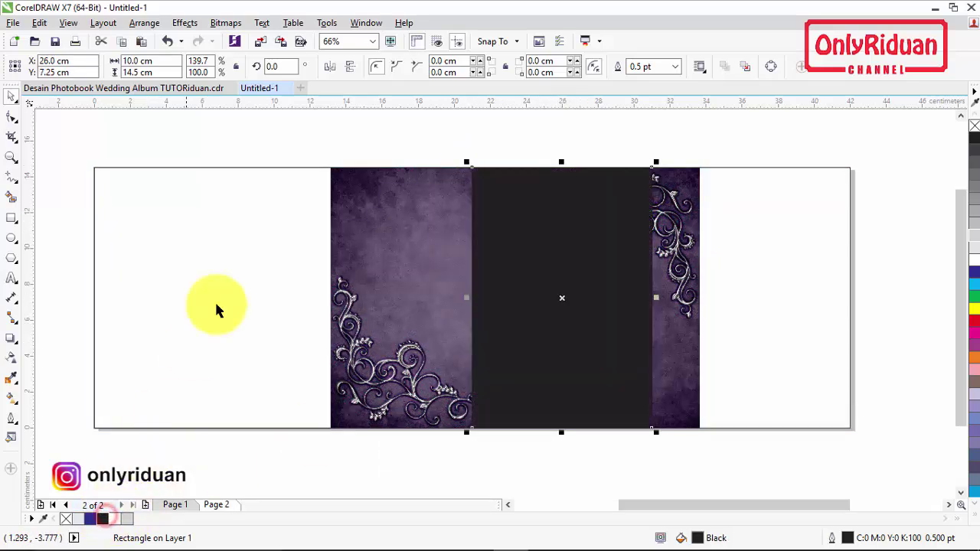
pyautogui.click(280, 121)
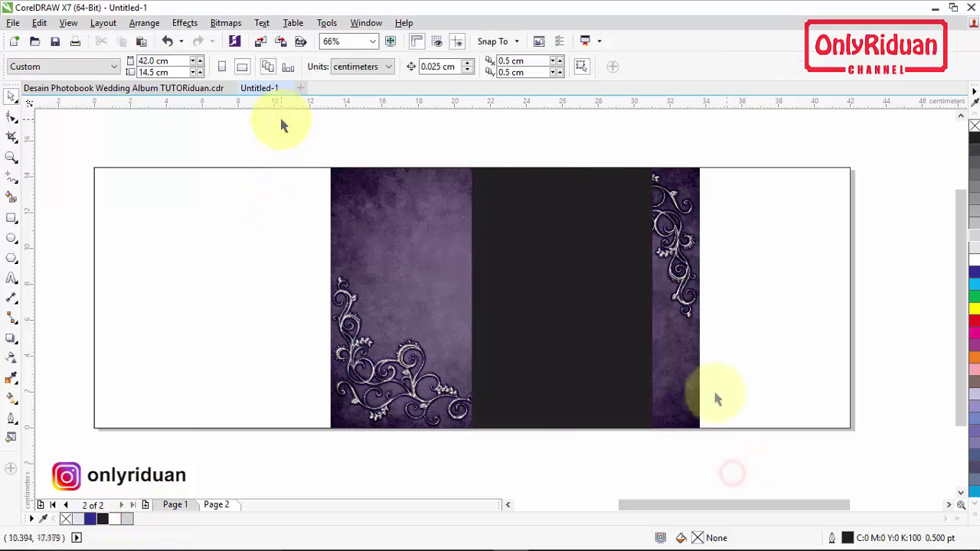
# - Edit the page-sized PowerClip and shift the purple ornament image horizontally to about X 25.6 cm, and finish editing its contents
pyautogui.click(698, 280)
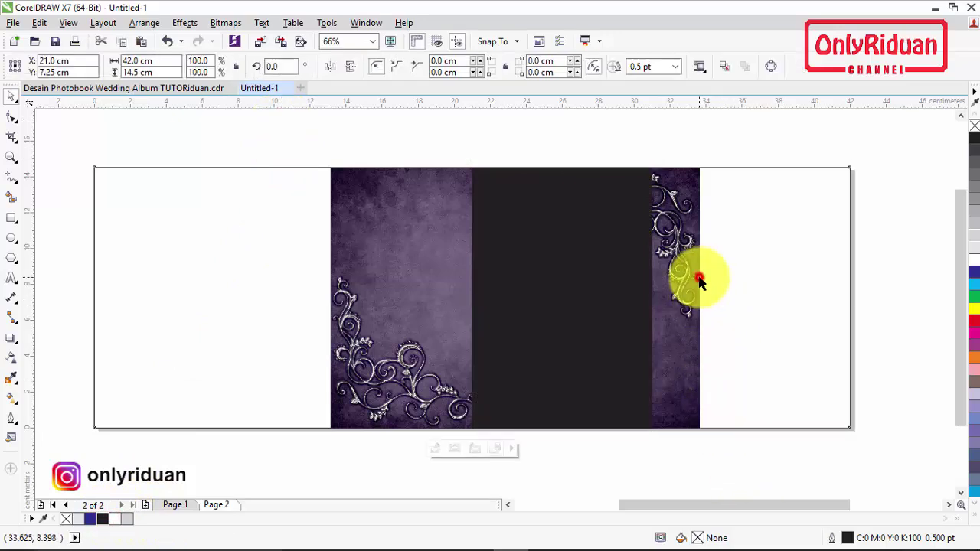
pyautogui.rightClick(686, 228)
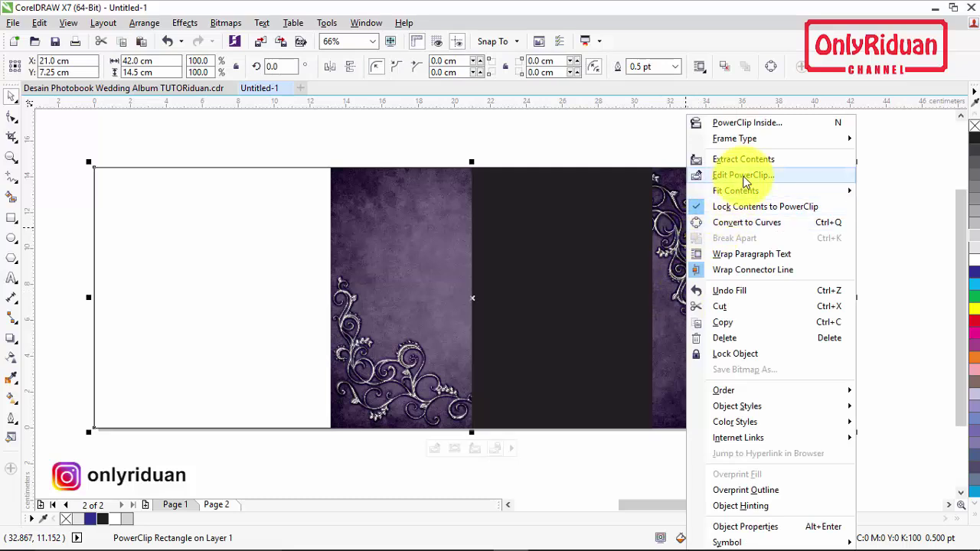
pyautogui.click(743, 175)
pyautogui.click(694, 237)
pyautogui.moveTo(693, 238); pyautogui.dragTo(725, 234)
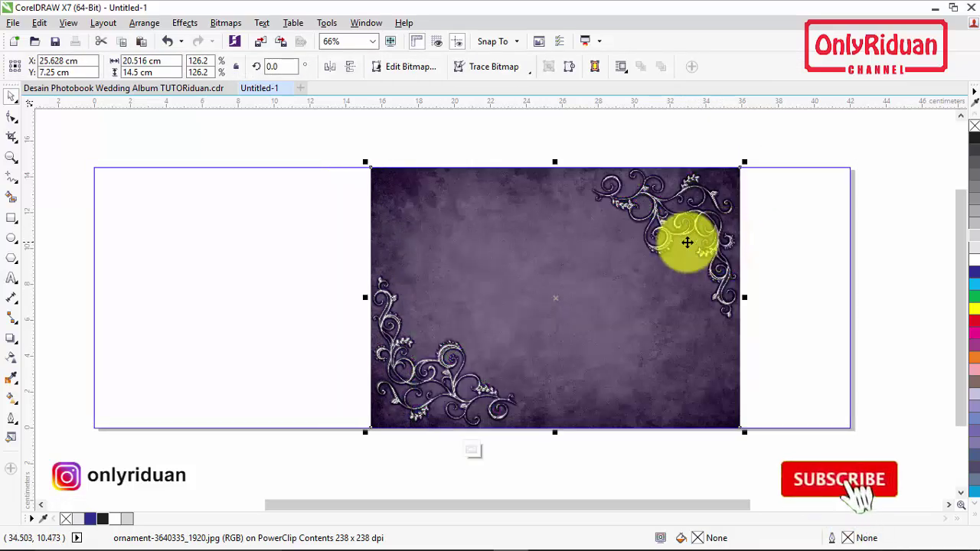
pyautogui.rightClick(663, 223)
pyautogui.click(698, 224)
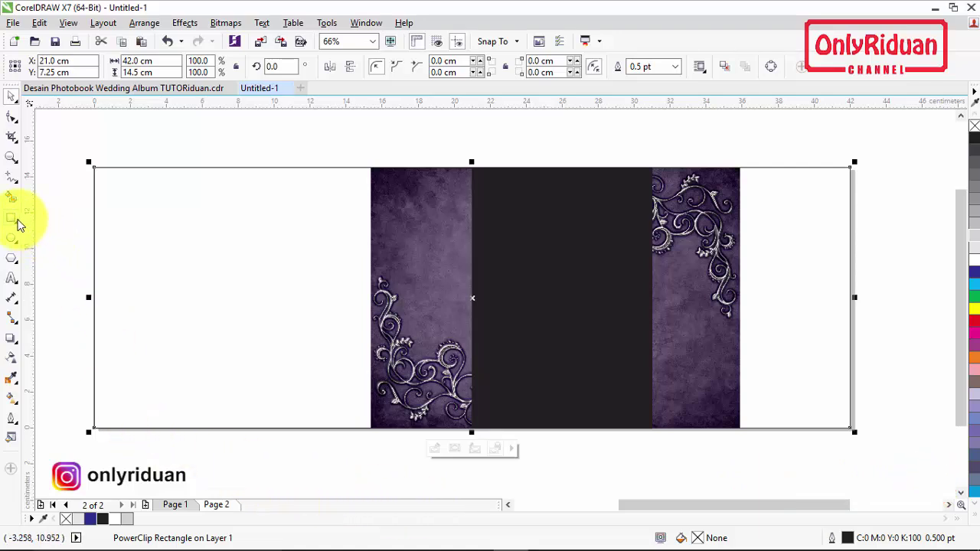
# - Draw a rectangle from the page's left edge and set its size to 17 × 9.5 cm
pyautogui.click(11, 218)
pyautogui.moveTo(95, 232); pyautogui.dragTo(434, 381)
pyautogui.click(141, 60)
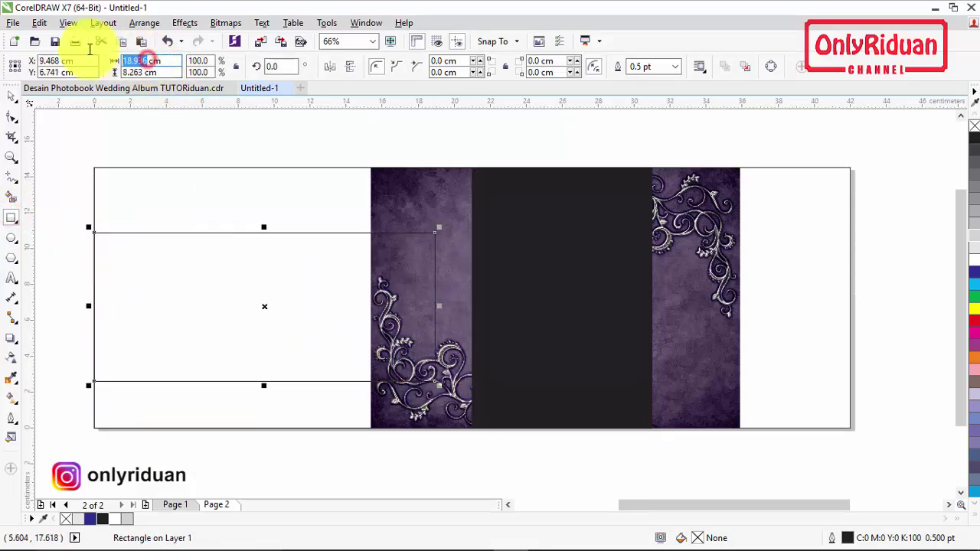
pyautogui.write('17 cm')
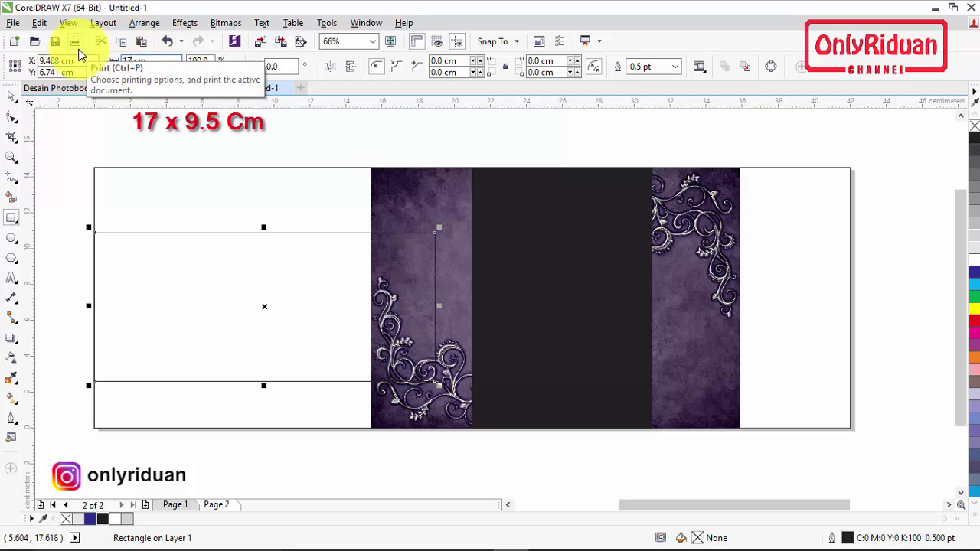
pyautogui.click(144, 72)
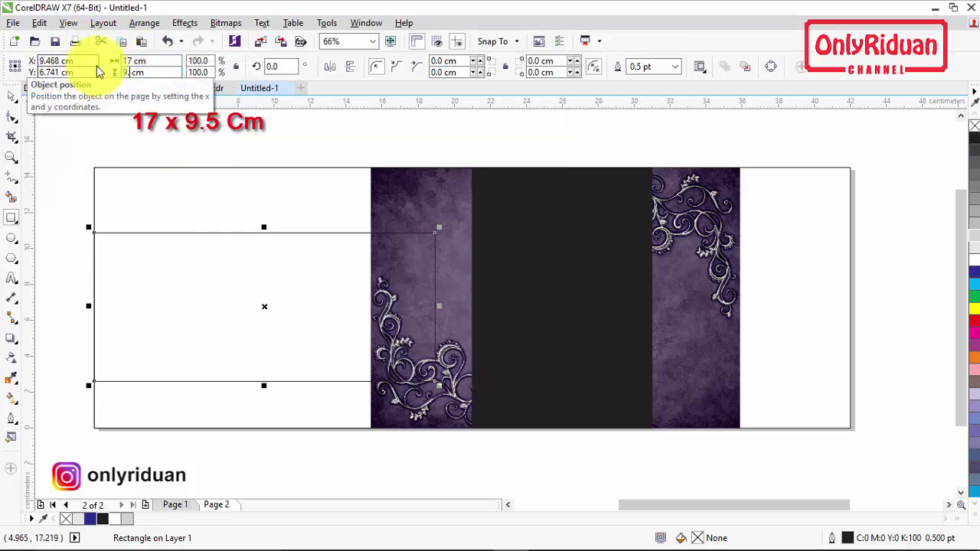
pyautogui.write('9.5 cm')
pyautogui.press('Return')
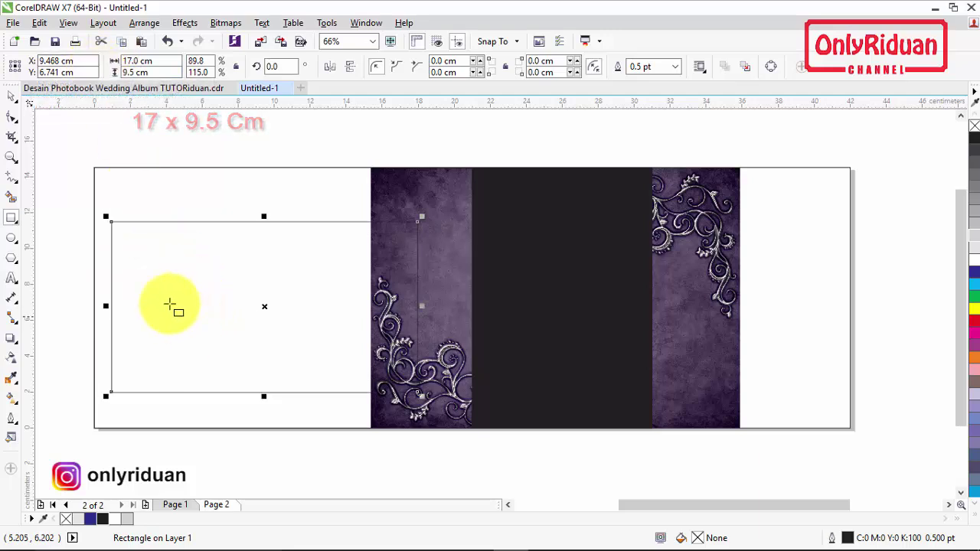
# - Snap the 17 × 9.5 cm rectangle to the page's left edge and centre it vertically on the page
pyautogui.click(12, 95)
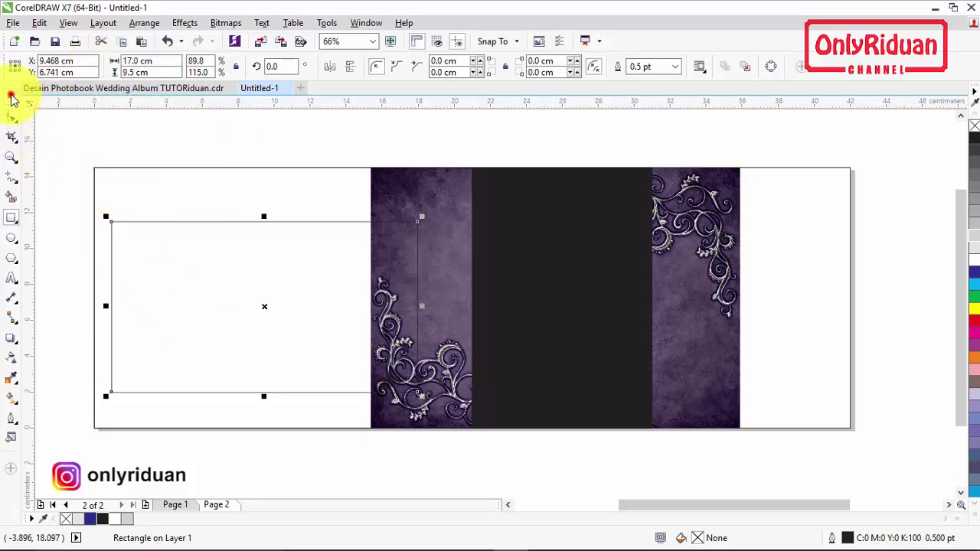
pyautogui.moveTo(110, 222); pyautogui.dragTo(91, 215)
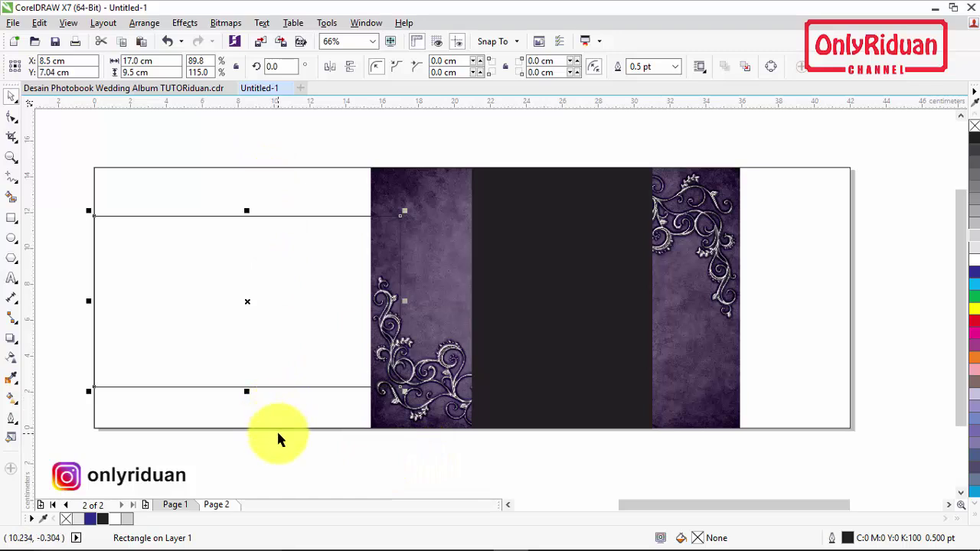
pyautogui.keyDown('shift'); pyautogui.click(179, 193); pyautogui.keyUp('shift')
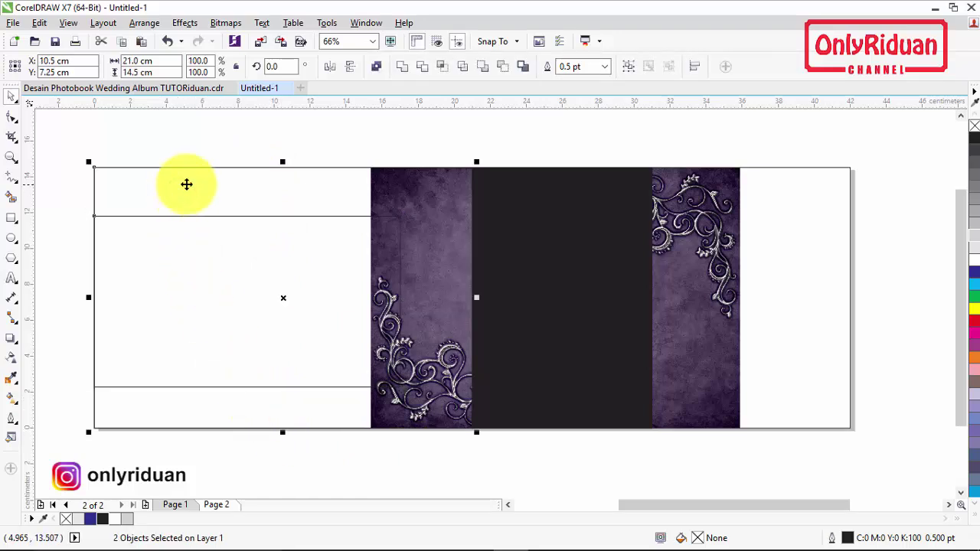
pyautogui.click(232, 134)
pyautogui.click(243, 274)
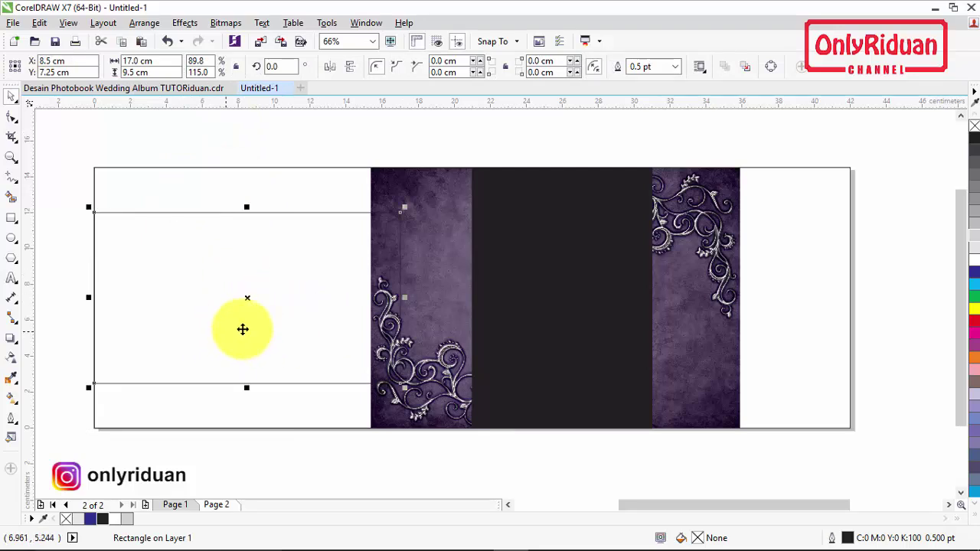
# - Duplicate the 17 × 9.5 cm rectangle, resize the copy to 16 × 8.5 cm and centre it inside the original
pyautogui.moveTo(146, 256); pyautogui.dragTo(188, 277)
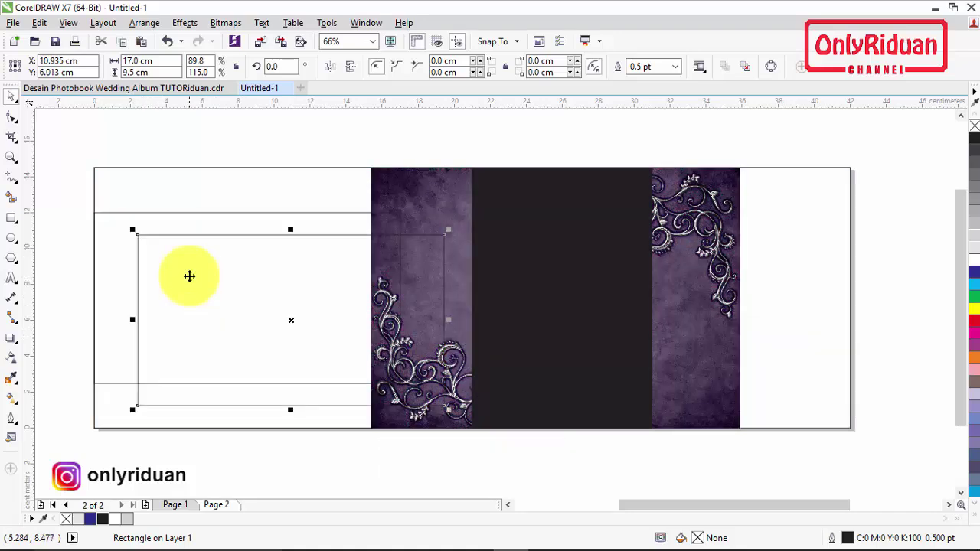
pyautogui.tripleClick(138, 61)
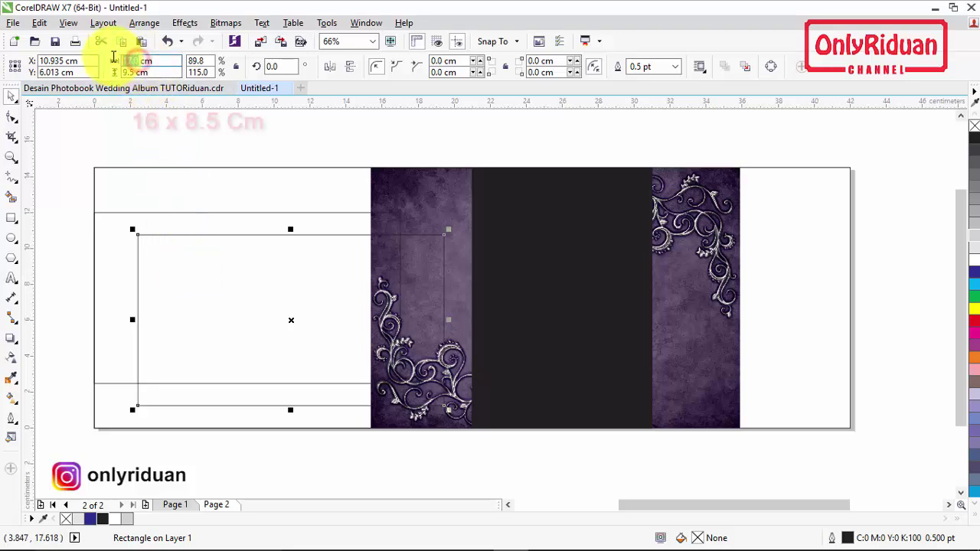
pyautogui.write('16')
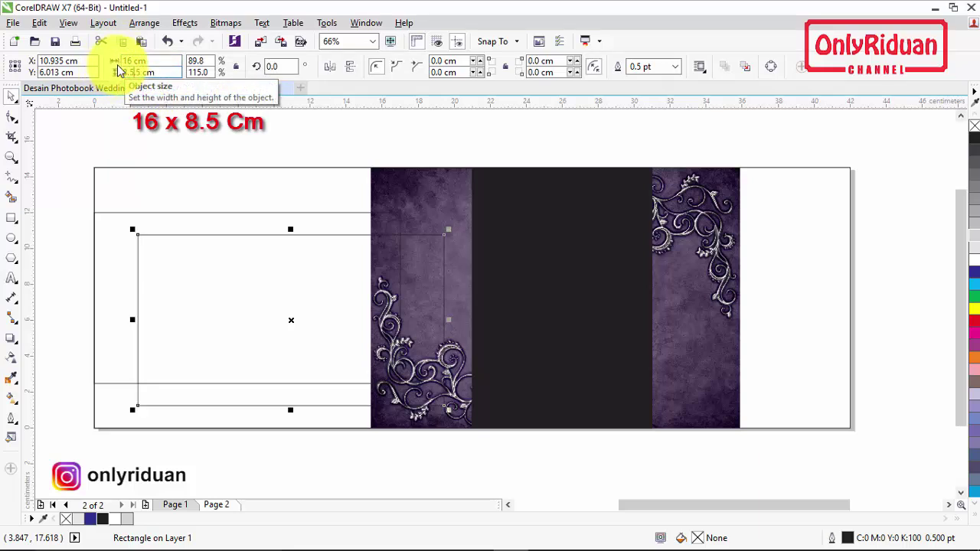
pyautogui.press('Return')
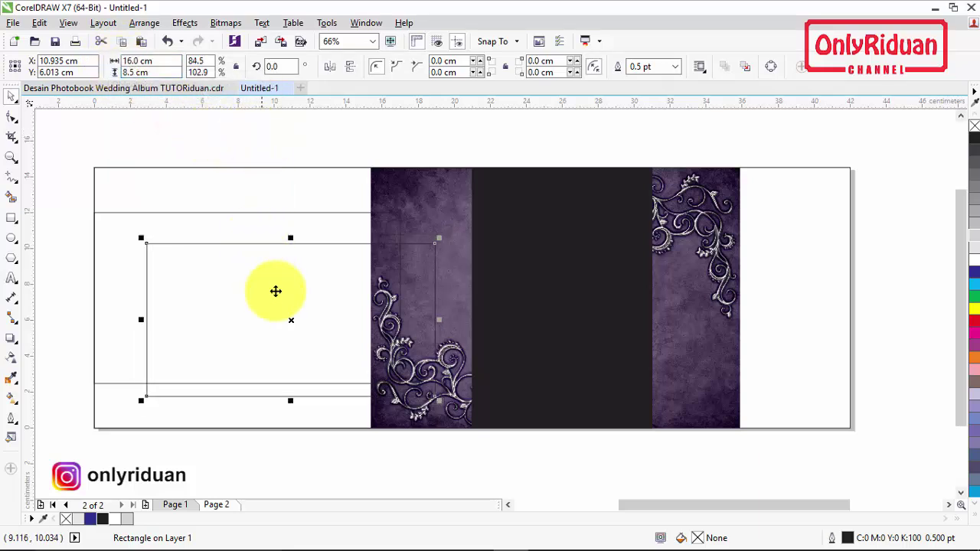
pyautogui.moveTo(292, 321); pyautogui.dragTo(245, 299)
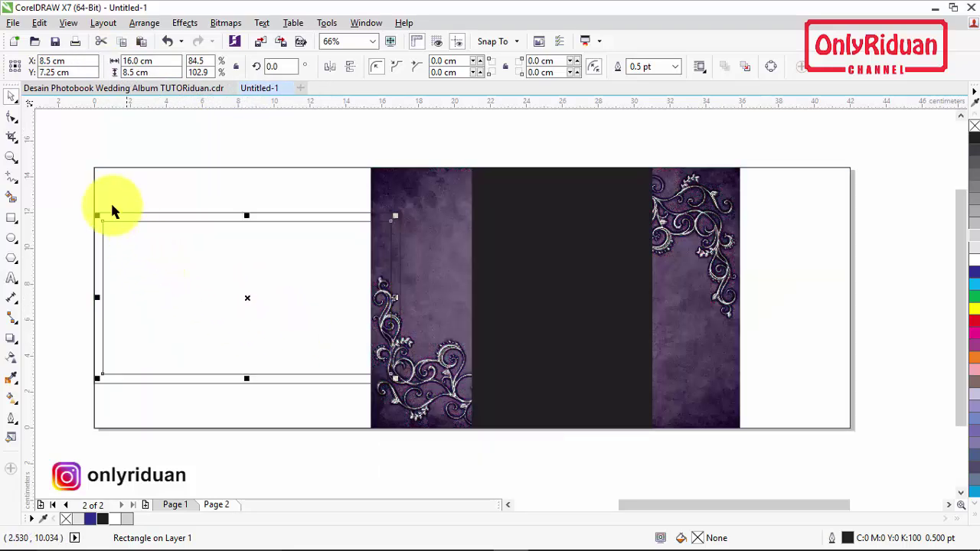
# - Fill the inner 16 × 8.5 cm rectangle black and the outer 17 × 9.5 cm frame white
pyautogui.click(55, 159)
pyautogui.click(179, 266)
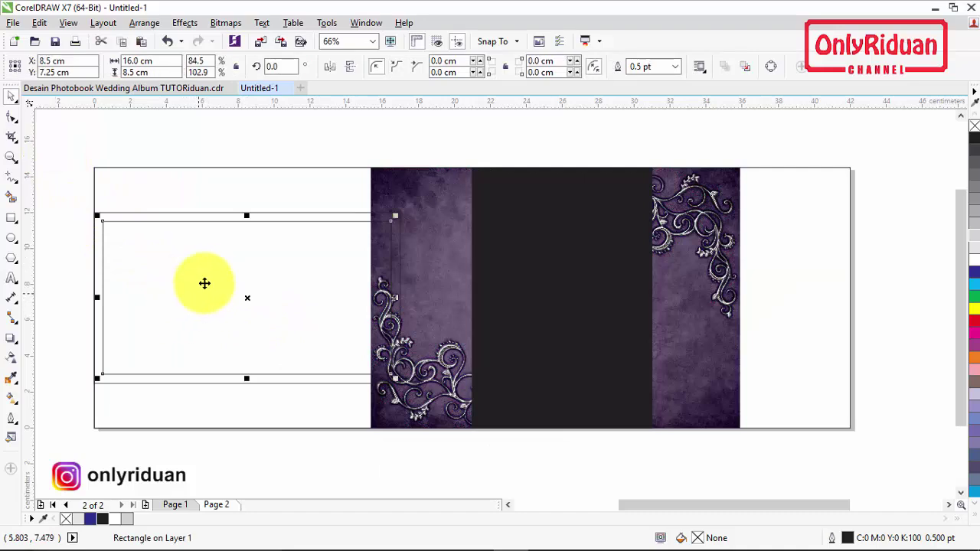
pyautogui.click(104, 520)
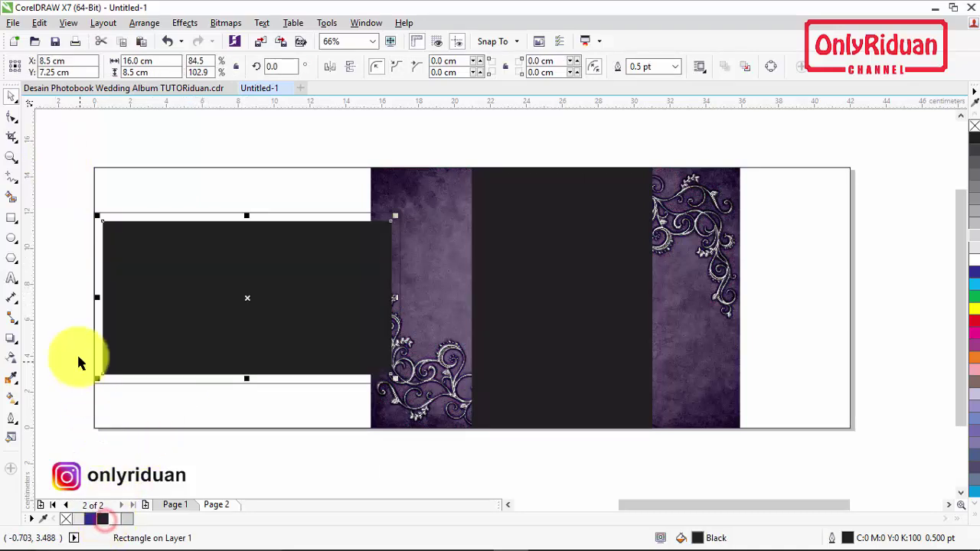
pyautogui.click(65, 331)
pyautogui.click(261, 222)
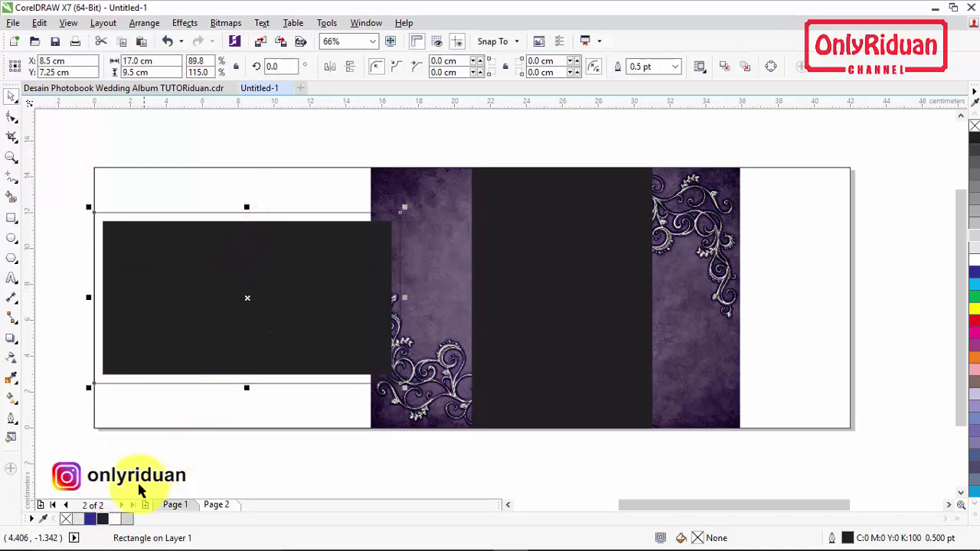
pyautogui.click(112, 520)
pyautogui.click(218, 464)
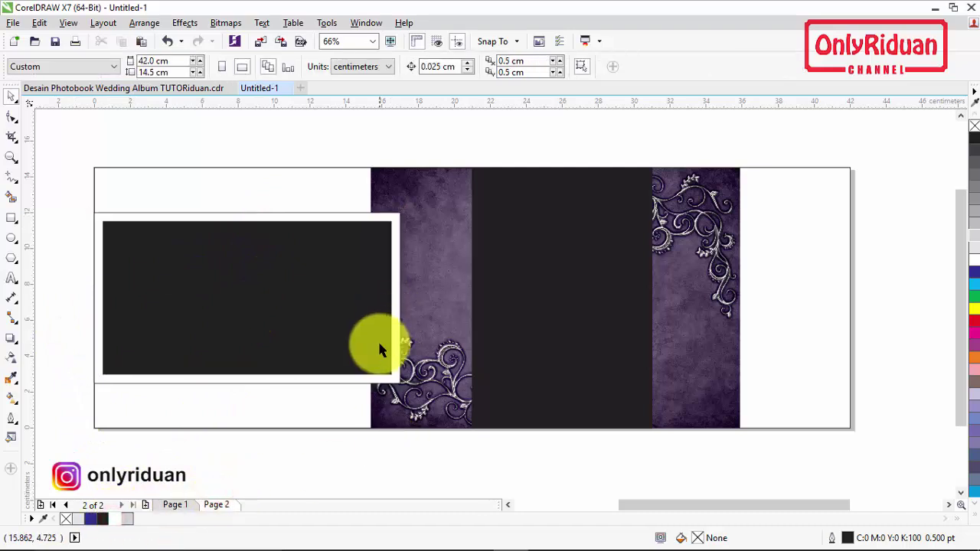
# - Fill the page-sized PowerClip rectangle behind the purple ornament image with light grey
pyautogui.click(794, 220)
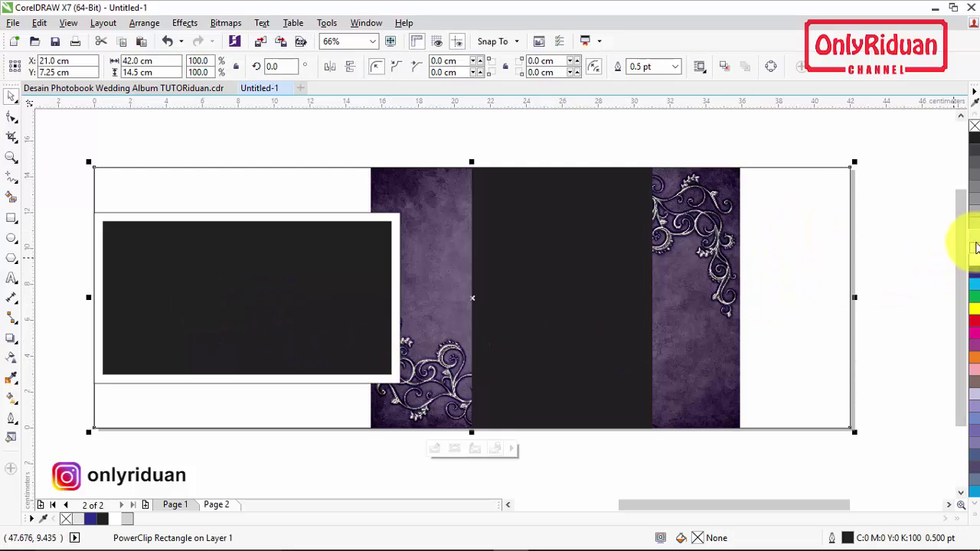
pyautogui.click(976, 242)
pyautogui.click(908, 258)
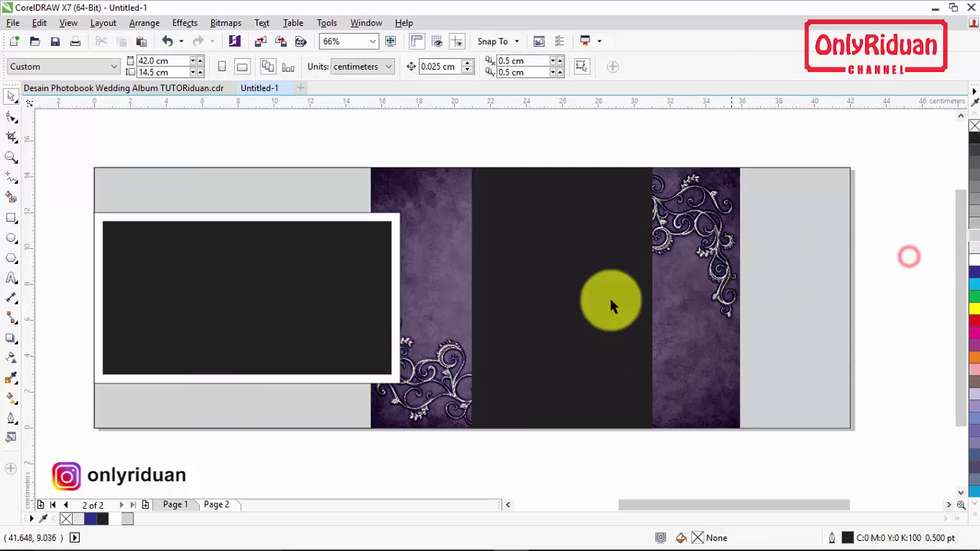
# - Draw a full-height strip about 1.1 cm wide along the page's left edge and fill it blue
pyautogui.click(10, 219)
pyautogui.moveTo(94, 168); pyautogui.dragTo(114, 430)
pyautogui.click(90, 520)
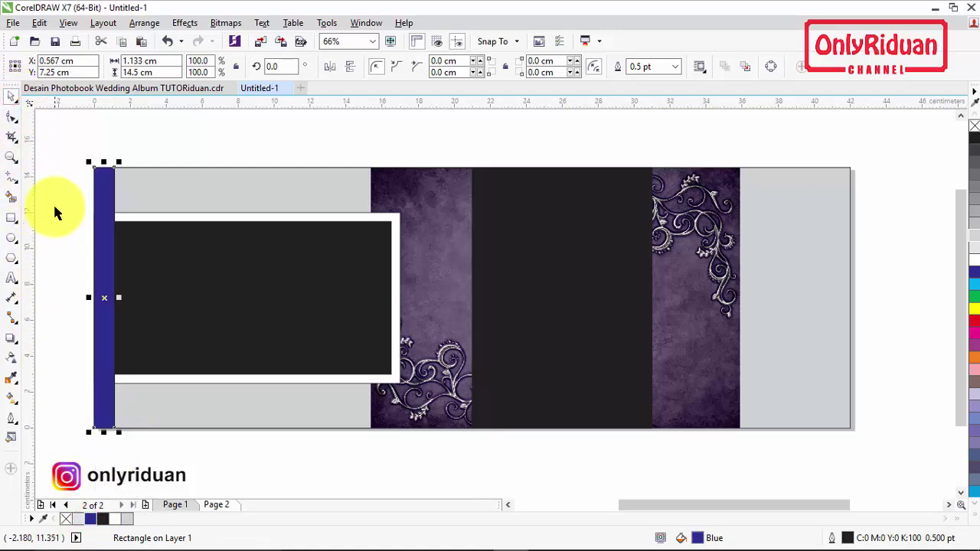
# - Send the blue strip at the page's left edge behind the white-bordered black photo frame
pyautogui.hotkey('ctrl', 'pagedown')
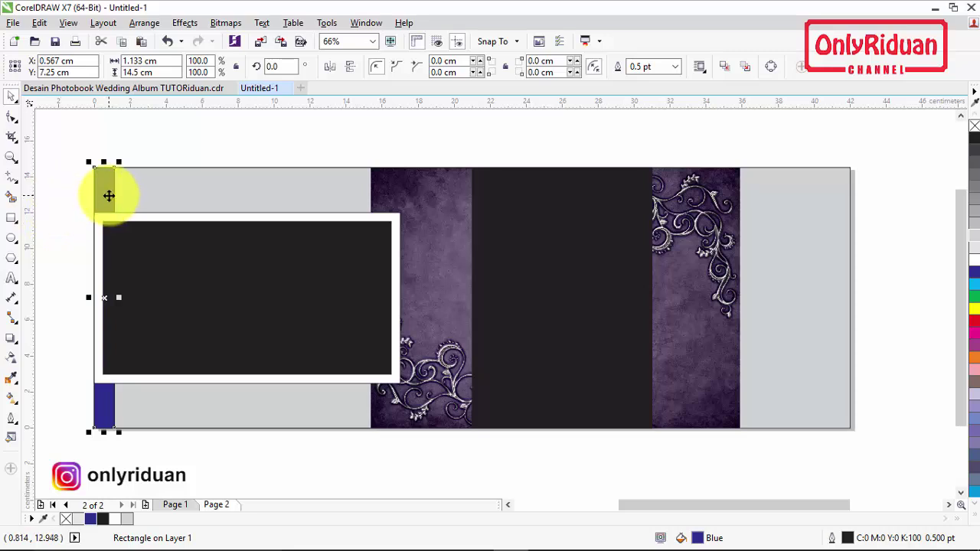
pyautogui.click(64, 304)
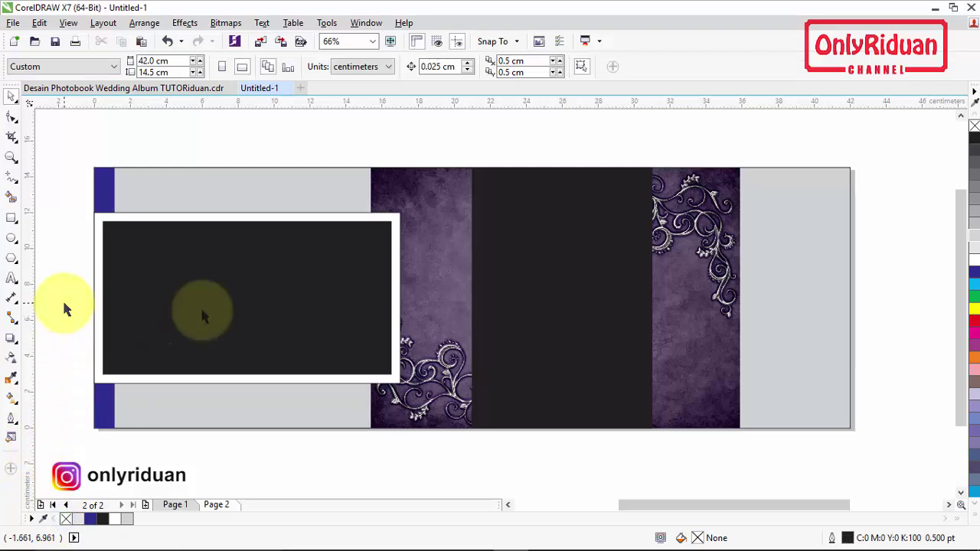
pyautogui.click(257, 214)
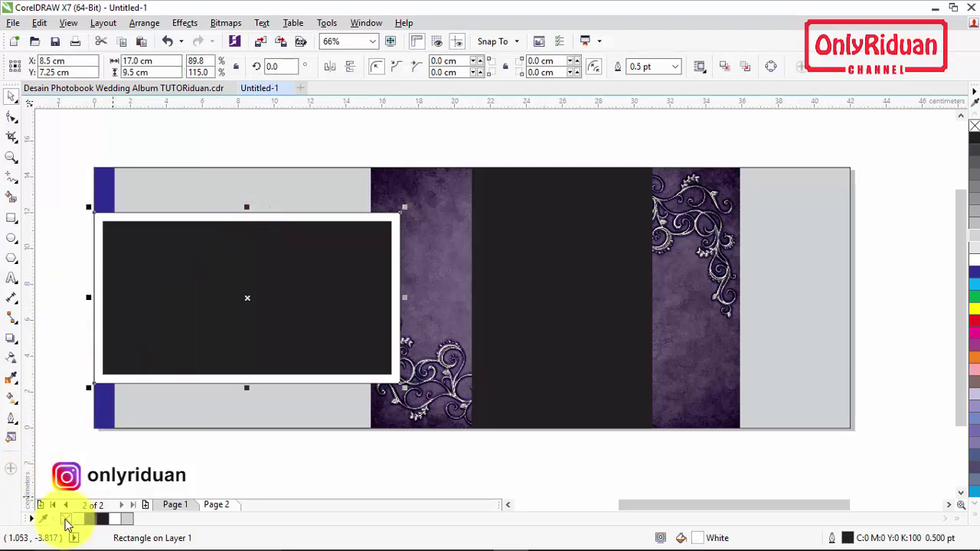
pyautogui.click(49, 328)
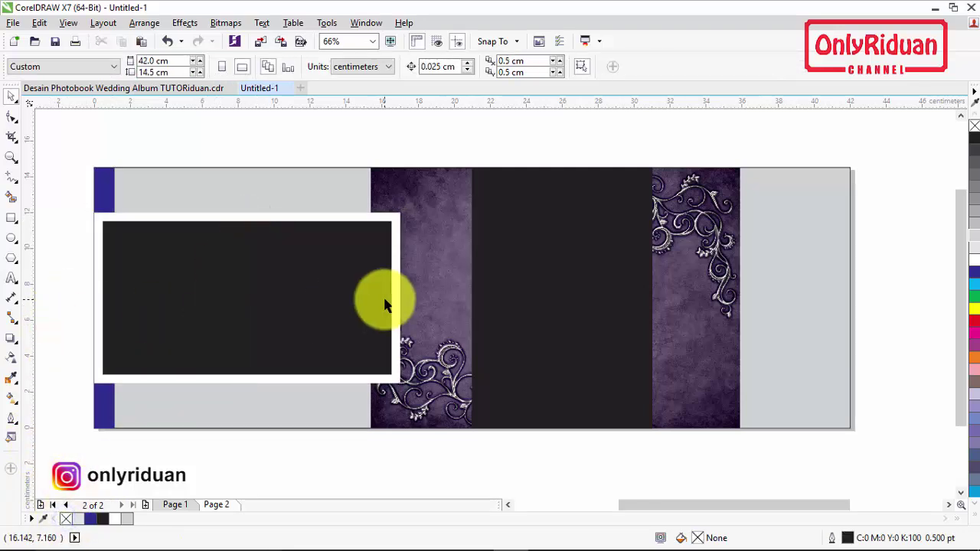
# - Draw a rectangle over the right edge of the white-bordered frame and size it 4 cm wide by 6 cm high
pyautogui.click(16, 219)
pyautogui.moveTo(360, 247); pyautogui.dragTo(433, 360)
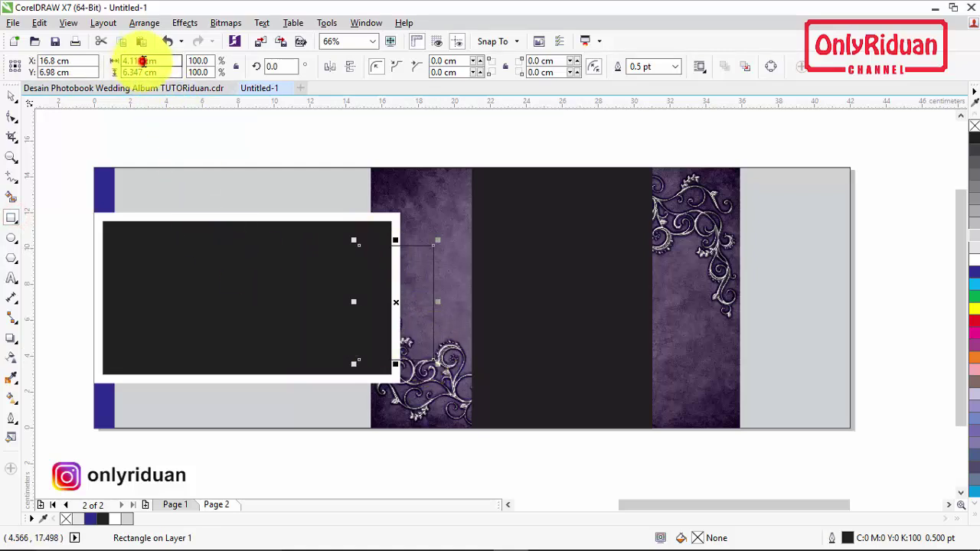
pyautogui.doubleClick(142, 62)
pyautogui.write('4')
pyautogui.doubleClick(132, 72)
pyautogui.write('6')
pyautogui.press('Return')
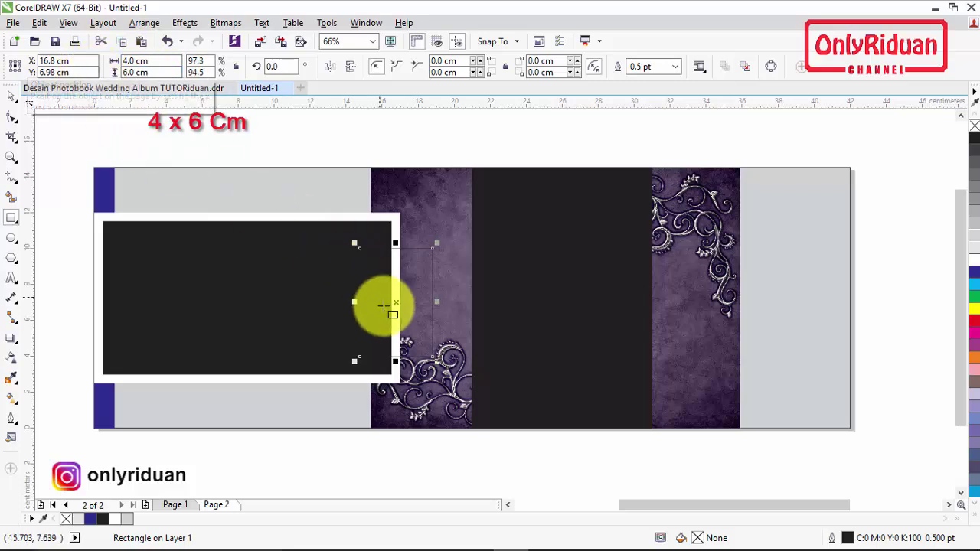
# - Centre the 4 × 6 cm rectangle on the white border's right edge at X 17, Y 7.25 cm, with black fill and white outline
pyautogui.moveTo(397, 300); pyautogui.dragTo(400, 299)
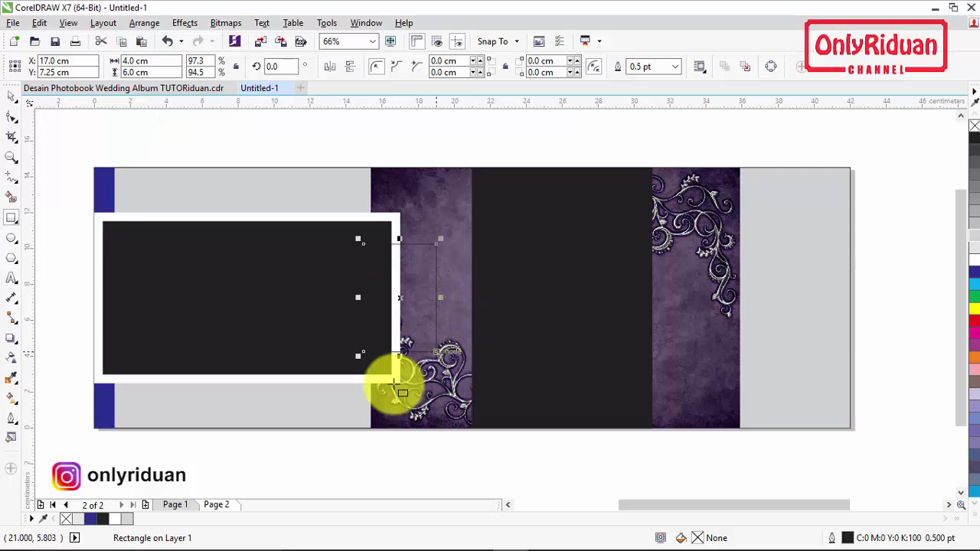
pyautogui.click(103, 520)
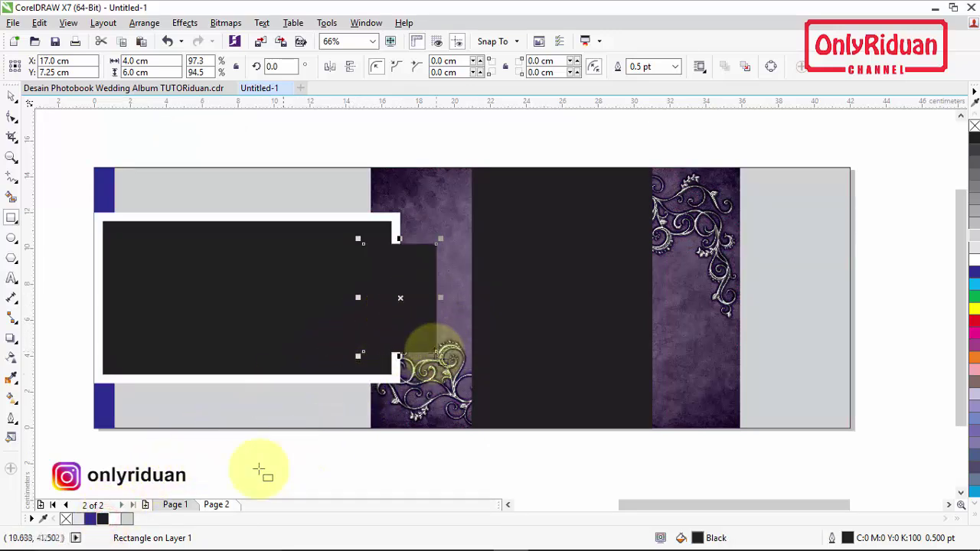
pyautogui.rightClick(113, 524)
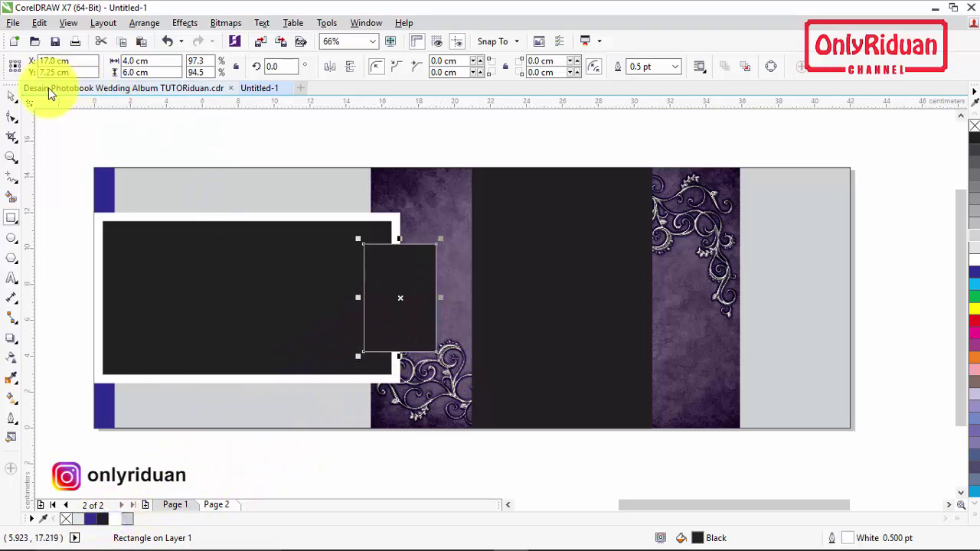
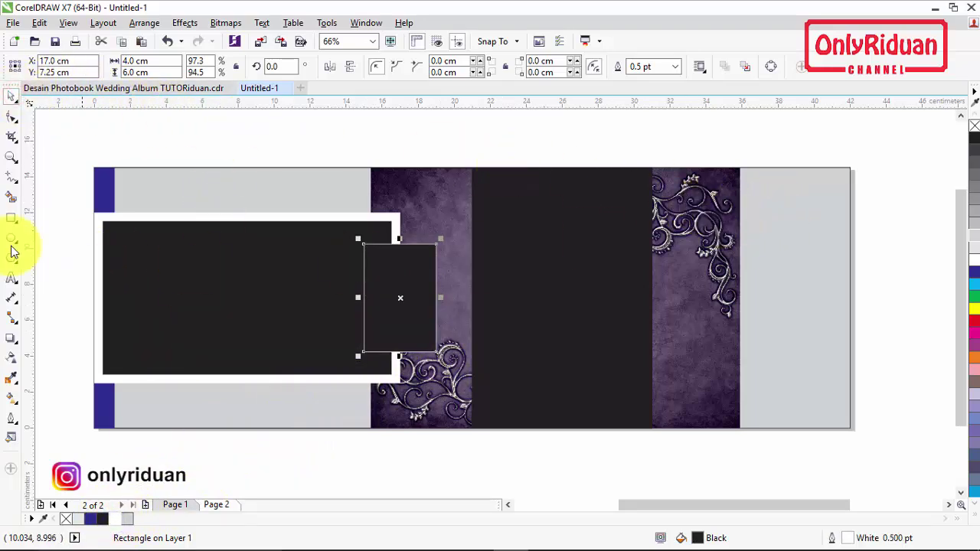
# - Draw a rectangle overlapping the right purple panel and the grey area near the page top, sized 6 cm wide by 4 cm high
pyautogui.click(13, 220)
pyautogui.moveTo(703, 196); pyautogui.dragTo(825, 271)
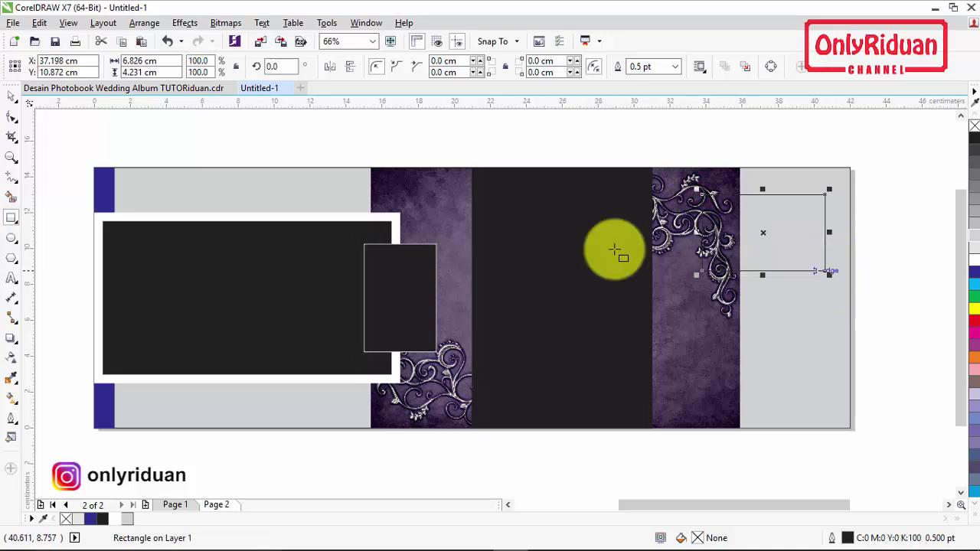
pyautogui.click(142, 62)
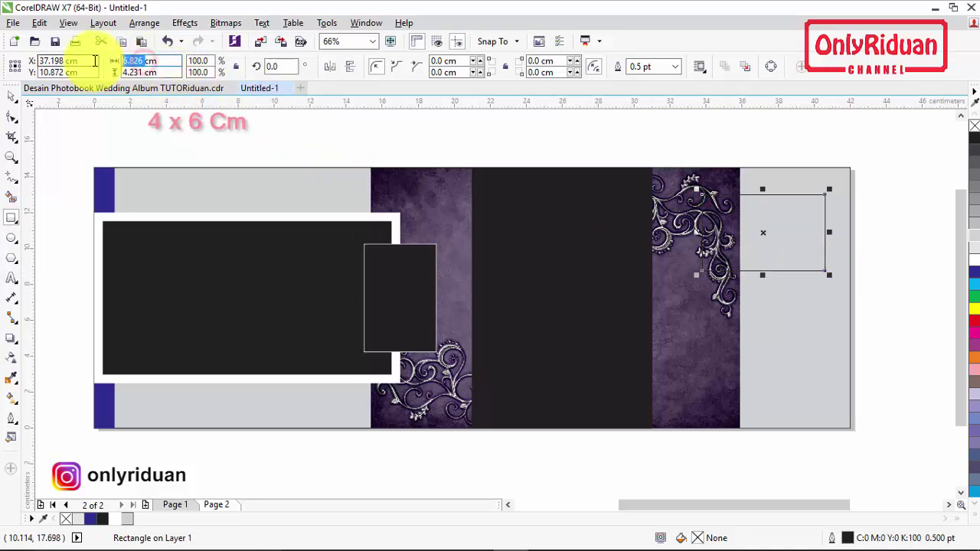
pyautogui.write('6')
pyautogui.press('Tab')
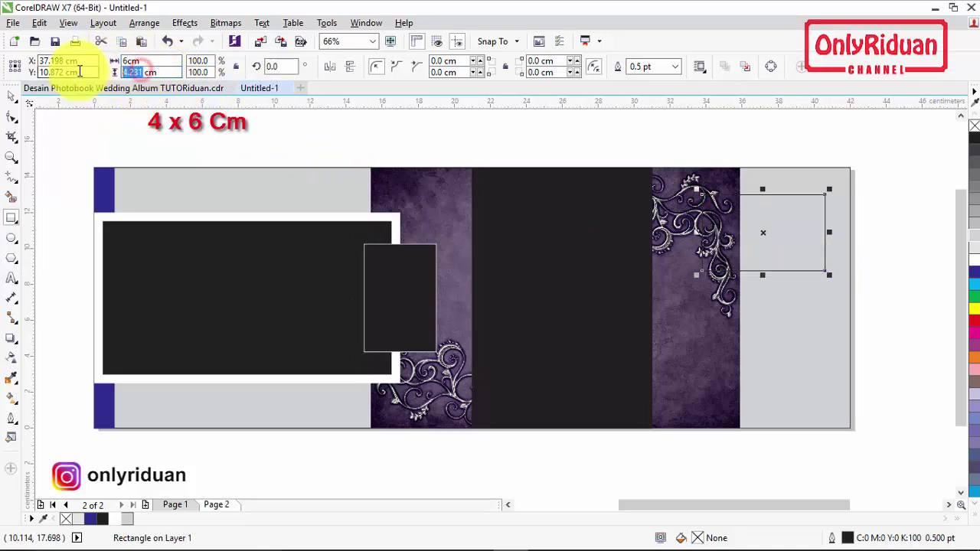
pyautogui.write('4')
pyautogui.press('Return')
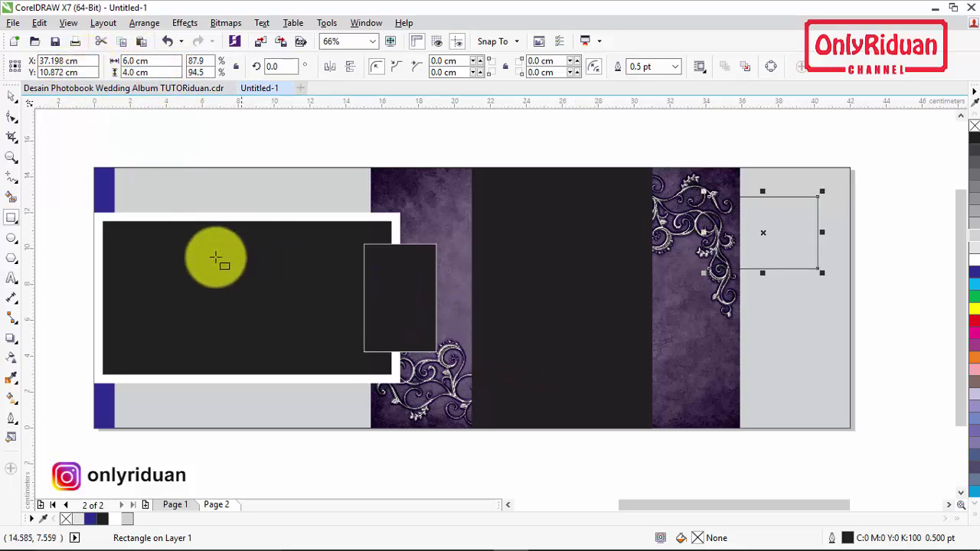
# - Move the 6 × 4 cm rectangle up to about X 37.1, Y 11.6 cm and fill it black
pyautogui.click(11, 95)
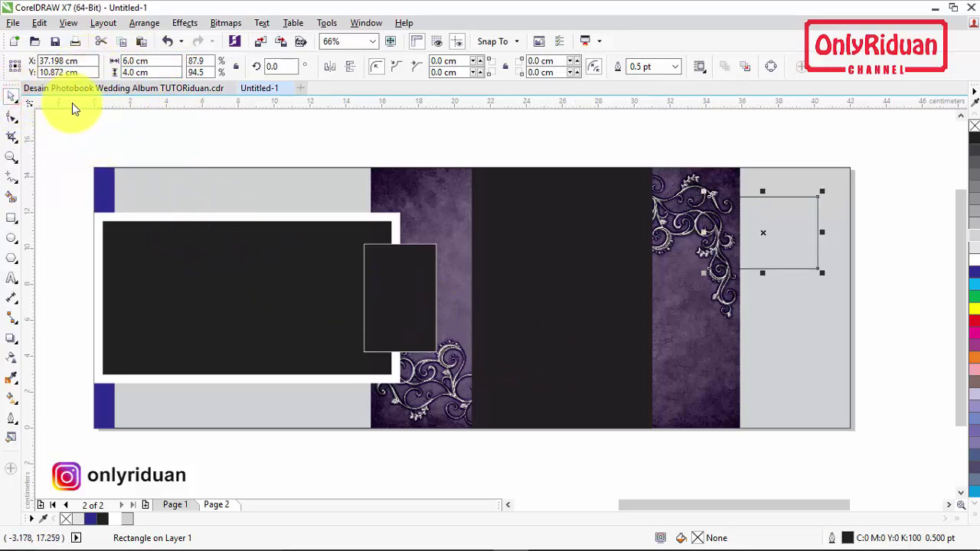
pyautogui.moveTo(762, 233); pyautogui.dragTo(762, 220)
pyautogui.click(102, 518)
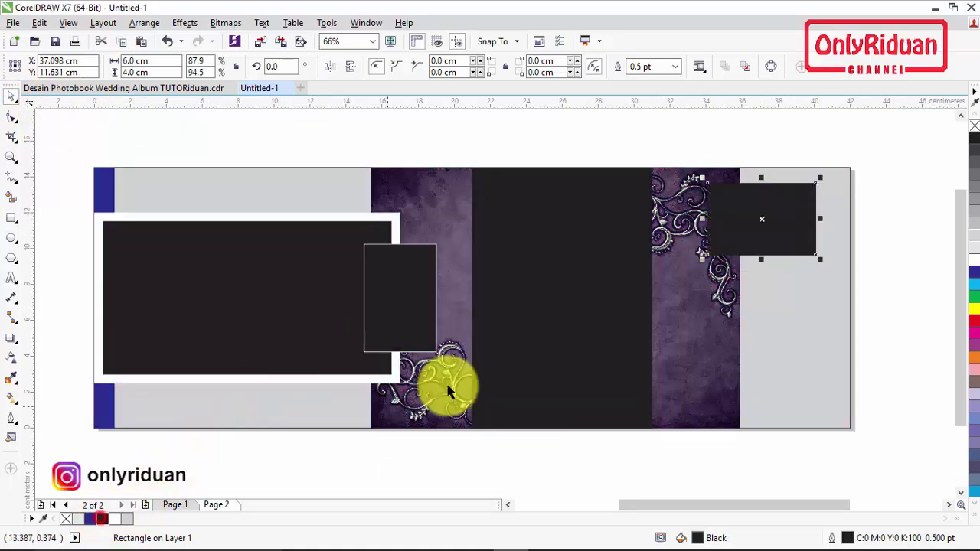
# - Duplicate the black 6 × 4 cm rectangle straight down twice with equal small gaps, forming a column of three frames
pyautogui.click(12, 157)
pyautogui.moveTo(689, 146); pyautogui.dragTo(878, 463)
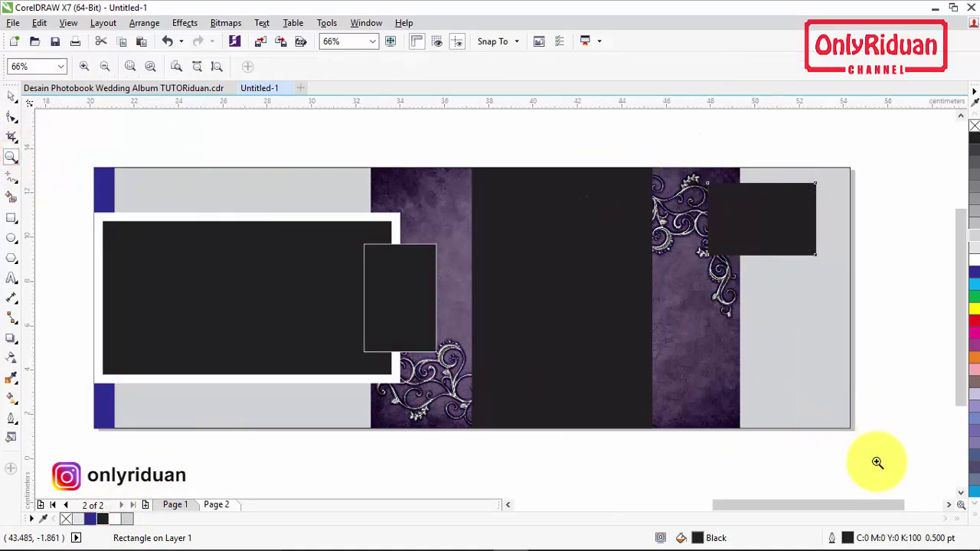
pyautogui.click(12, 96)
pyautogui.click(657, 205)
pyautogui.click(473, 215)
pyautogui.click(512, 214)
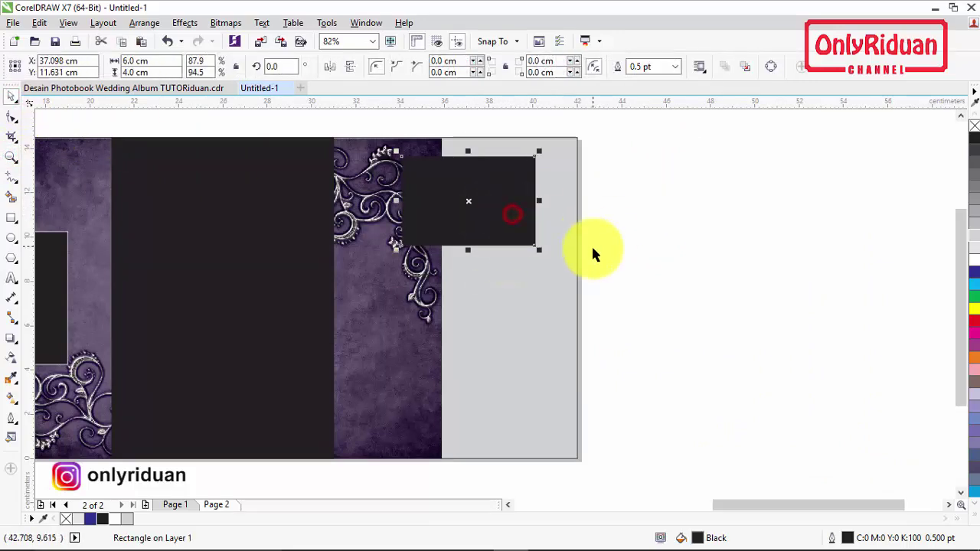
pyautogui.moveTo(477, 192); pyautogui.dragTo(483, 287)
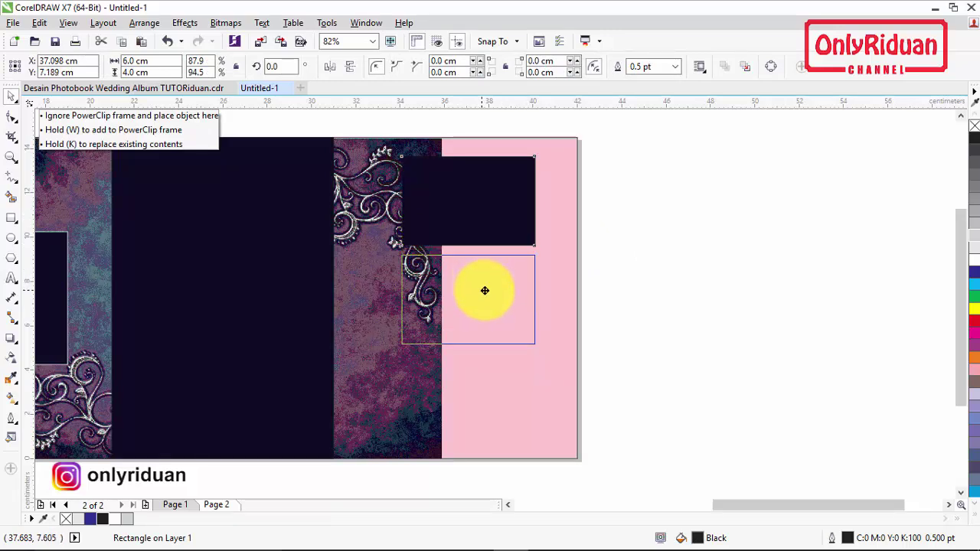
pyautogui.moveTo(487, 287); pyautogui.dragTo(487, 287)
pyautogui.rightClick(486, 287)
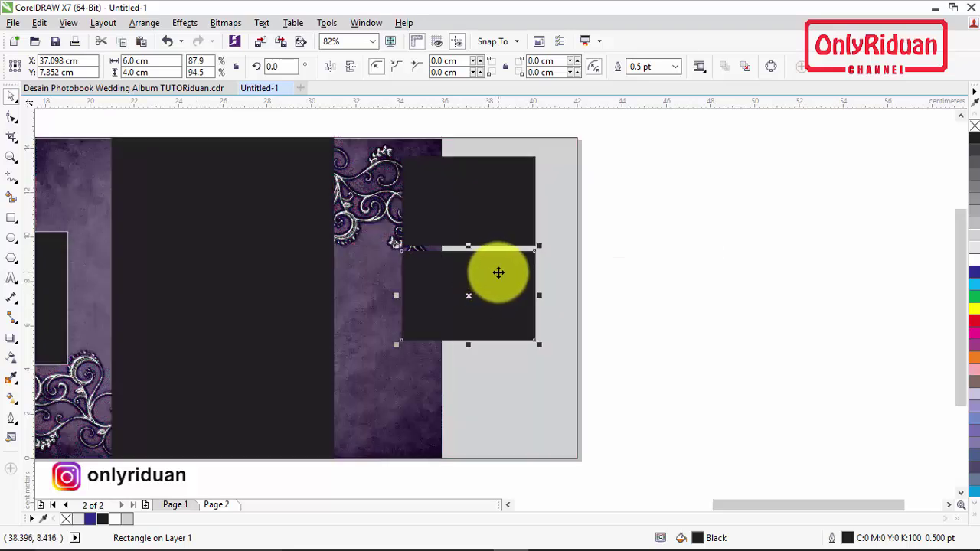
pyautogui.hotkey('ctrl', 'd')
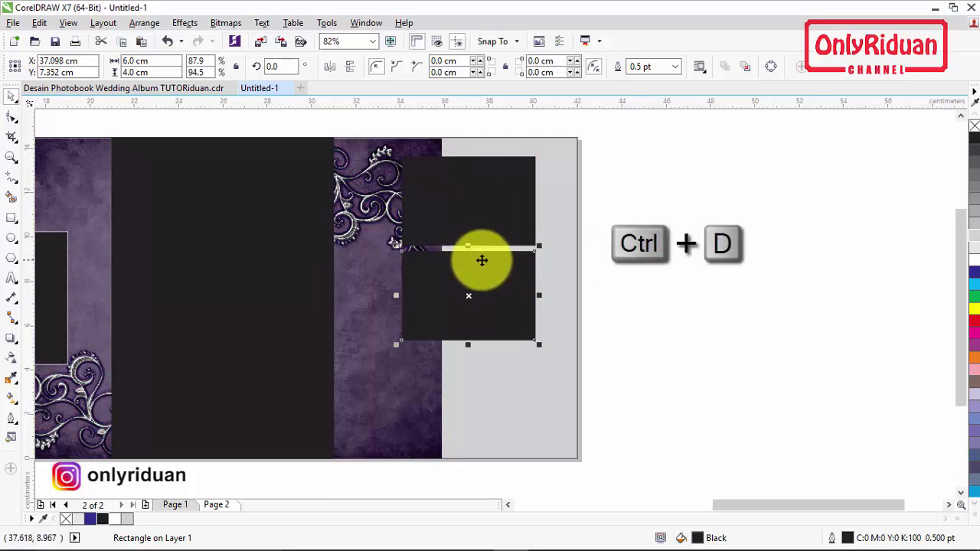
pyautogui.hotkey('ctrl', 'd')
pyautogui.click(667, 280)
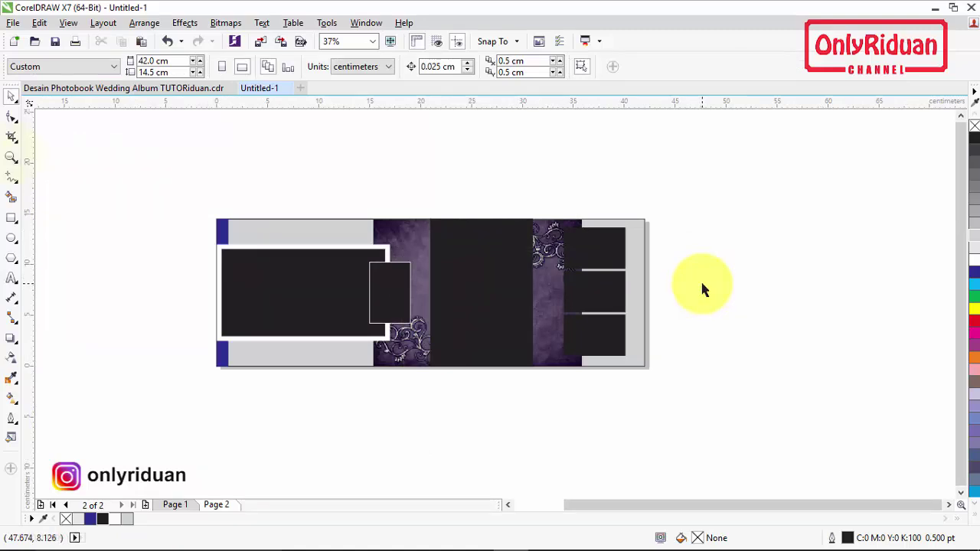
# - Import the photos DSC_0070.JPG, DSC_0085.JPG and DSC_0189.JPG together
pyautogui.press('z')
pyautogui.moveTo(198, 203); pyautogui.dragTo(660, 401)
pyautogui.press('space')
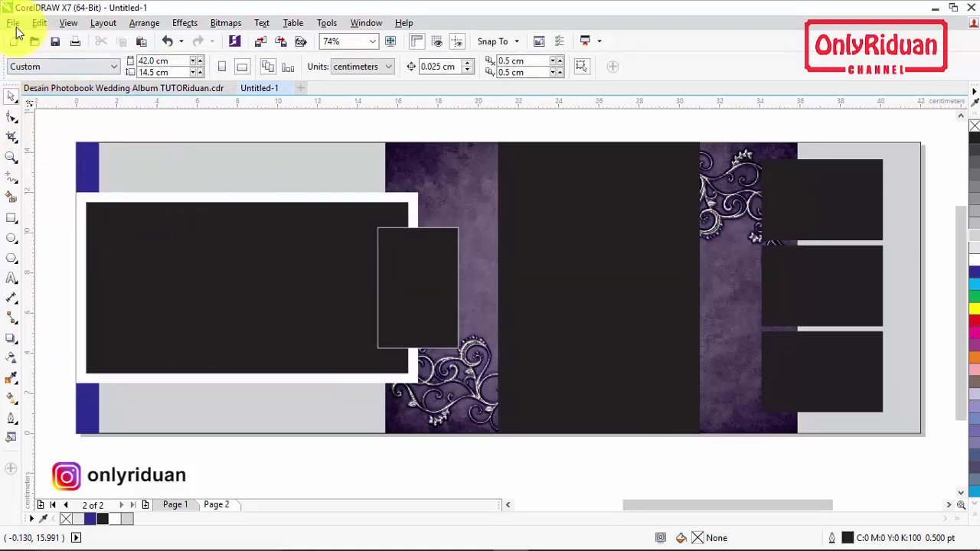
pyautogui.click(14, 23)
pyautogui.click(51, 242)
pyautogui.click(438, 265)
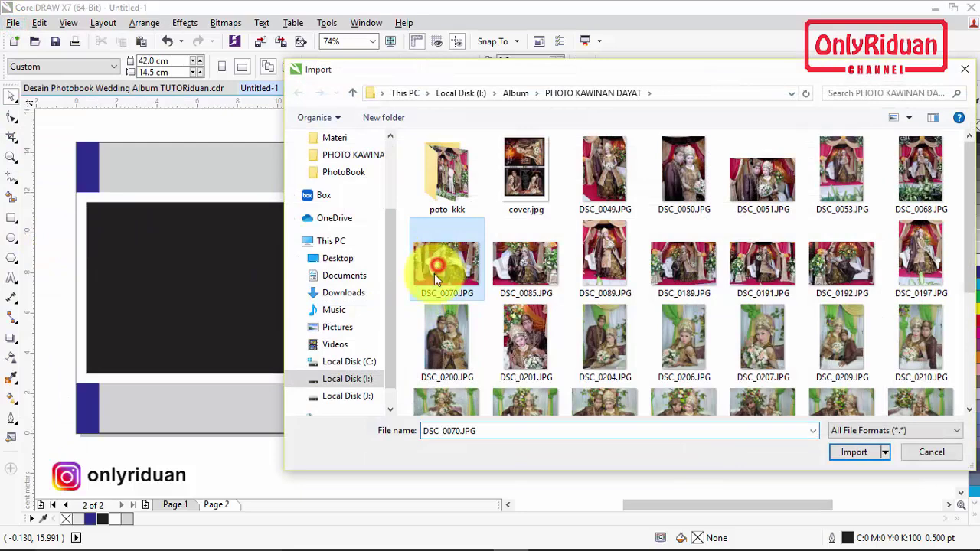
pyautogui.keyDown('ctrl'); pyautogui.click(526, 273); pyautogui.keyUp('ctrl')
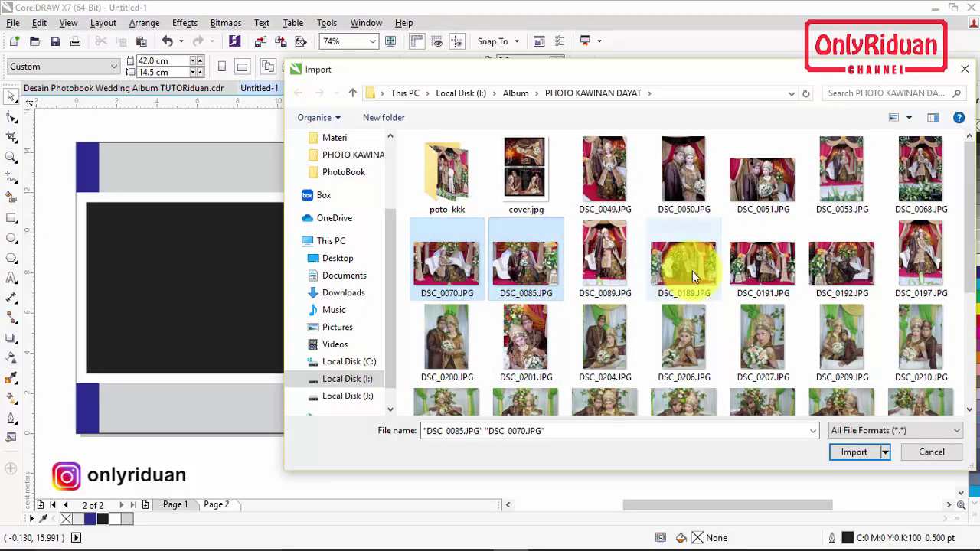
pyautogui.click(857, 450)
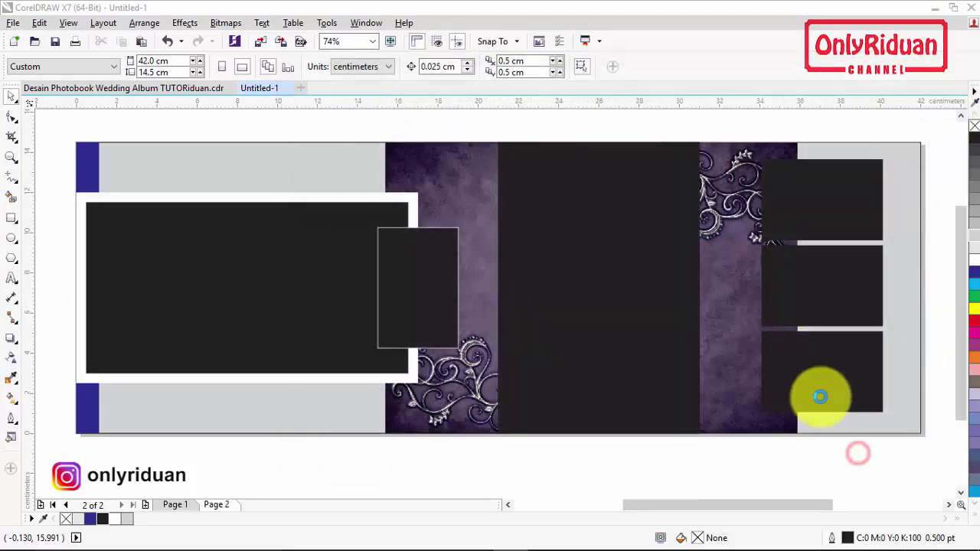
# - Place the three photos about 6.2 cm wide over the top small frame, and move each onto the empty area right of the page
pyautogui.moveTo(762, 160); pyautogui.dragTo(885, 242)
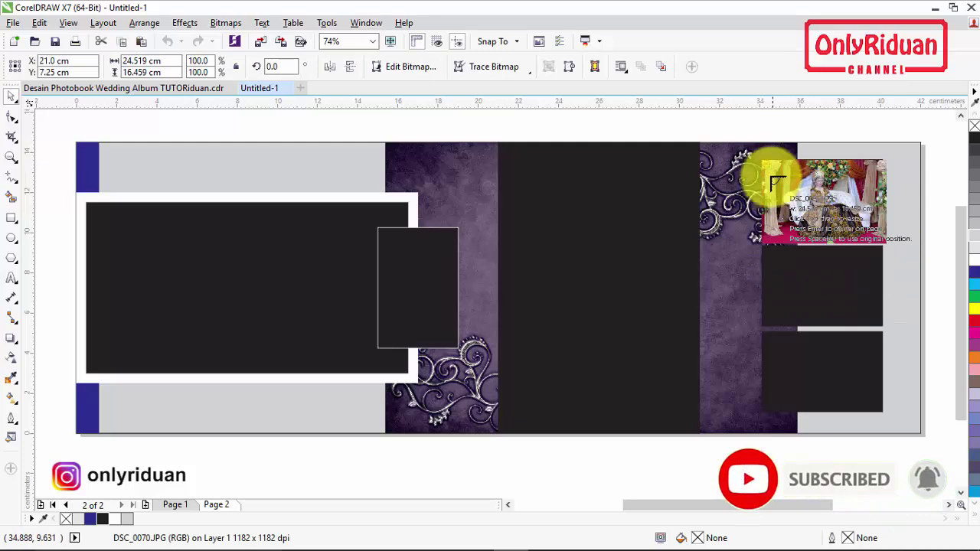
pyautogui.moveTo(763, 162); pyautogui.dragTo(890, 238)
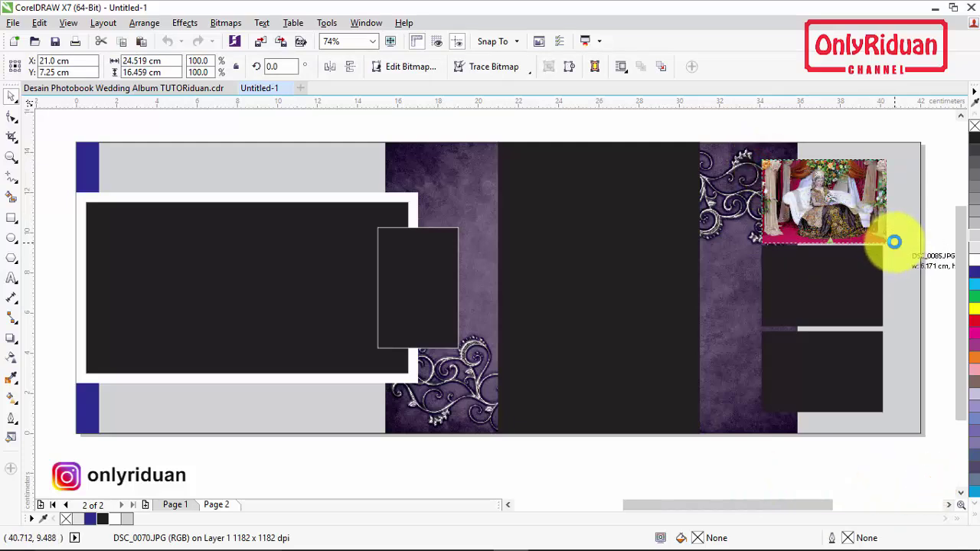
pyautogui.moveTo(761, 159); pyautogui.dragTo(886, 242)
pyautogui.click(949, 505)
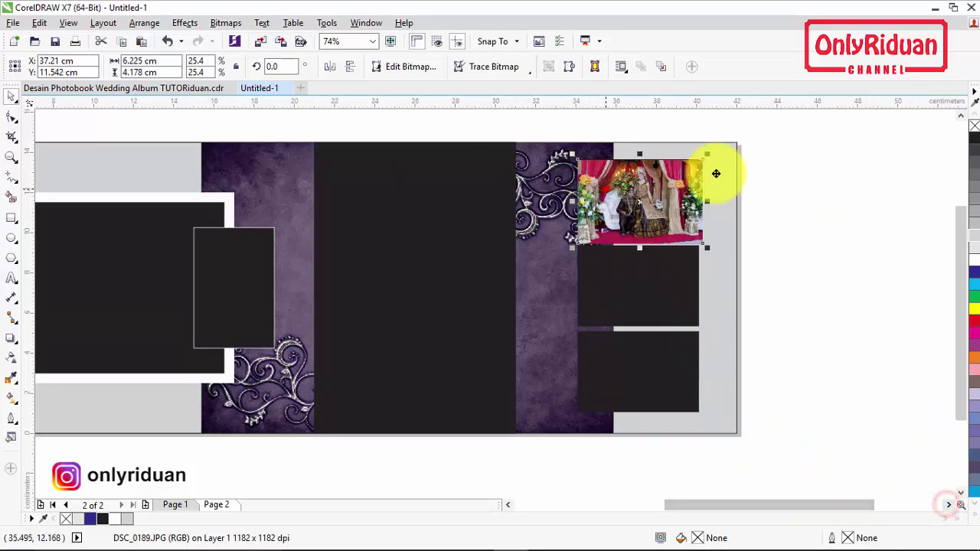
pyautogui.moveTo(610, 189); pyautogui.dragTo(880, 167)
pyautogui.moveTo(646, 163); pyautogui.dragTo(853, 253)
pyautogui.moveTo(655, 197); pyautogui.dragTo(847, 398)
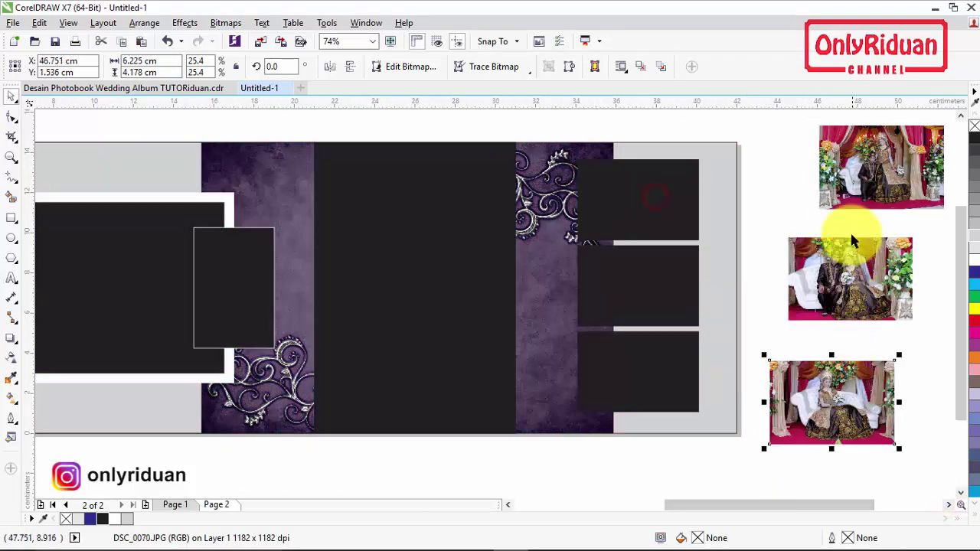
# - PowerClip DSC_0189 into the top small frame, DSC_0085 into the middle one and DSC_0070 into the bottom one
pyautogui.click(864, 158)
pyautogui.rightClick(864, 155)
pyautogui.click(759, 155)
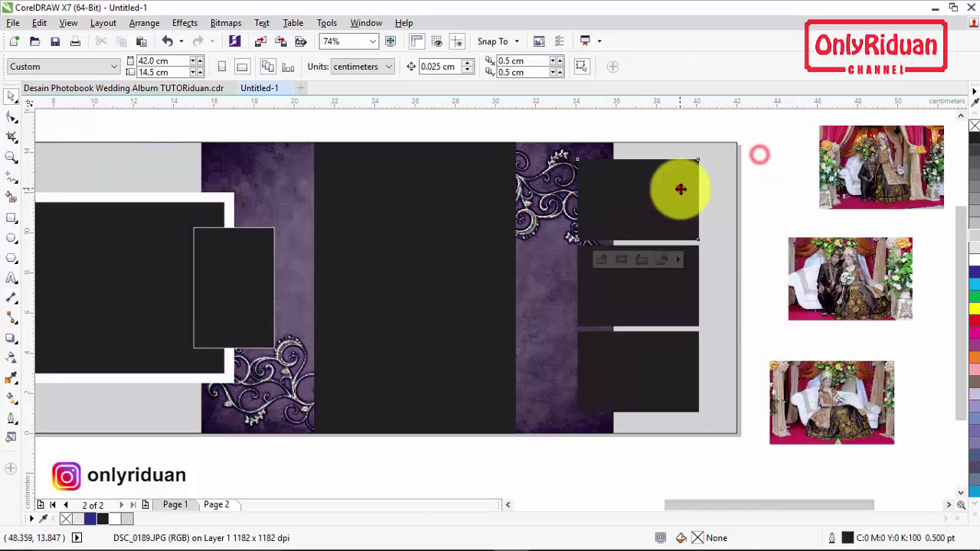
pyautogui.click(669, 187)
pyautogui.rightClick(882, 278)
pyautogui.click(792, 153)
pyautogui.click(682, 280)
pyautogui.click(796, 402)
pyautogui.rightClick(797, 402)
pyautogui.click(822, 13)
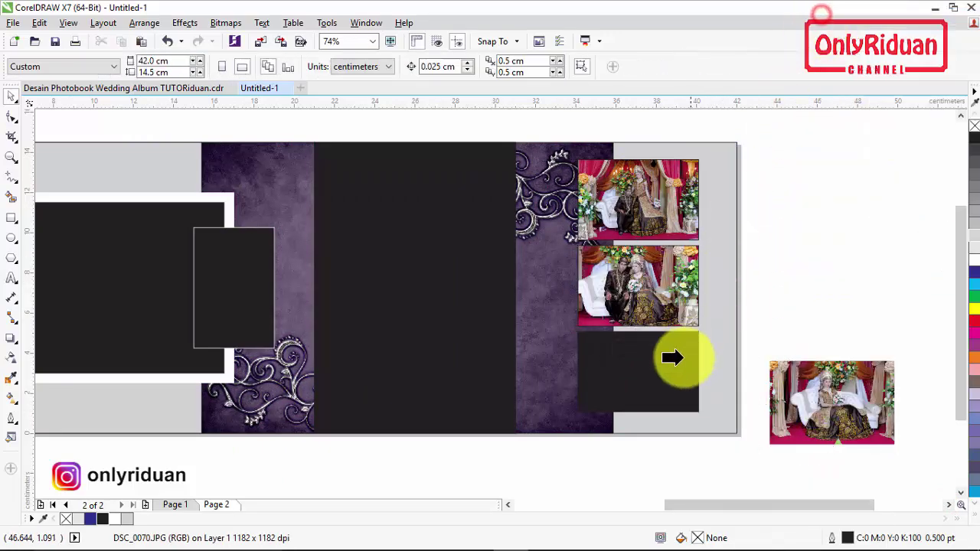
pyautogui.click(676, 353)
# - Import DSC_0204.JPG and place it over the small portrait frame that overlaps the large landscape frame
pyautogui.click(511, 506)
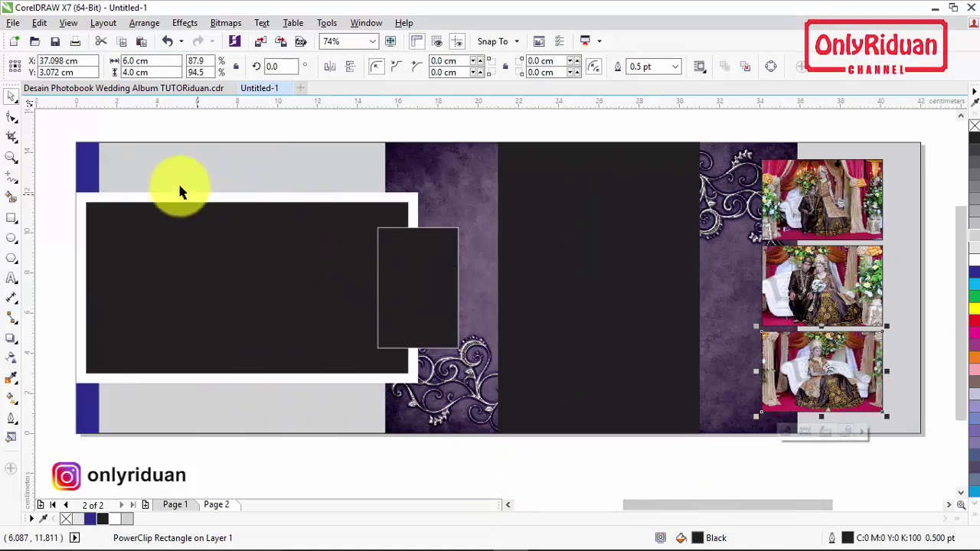
pyautogui.click(15, 23)
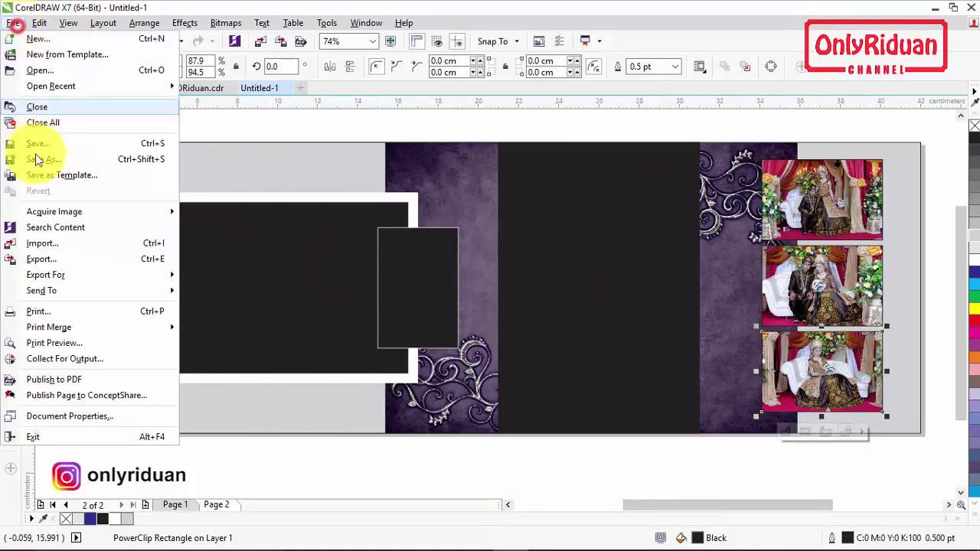
pyautogui.click(49, 239)
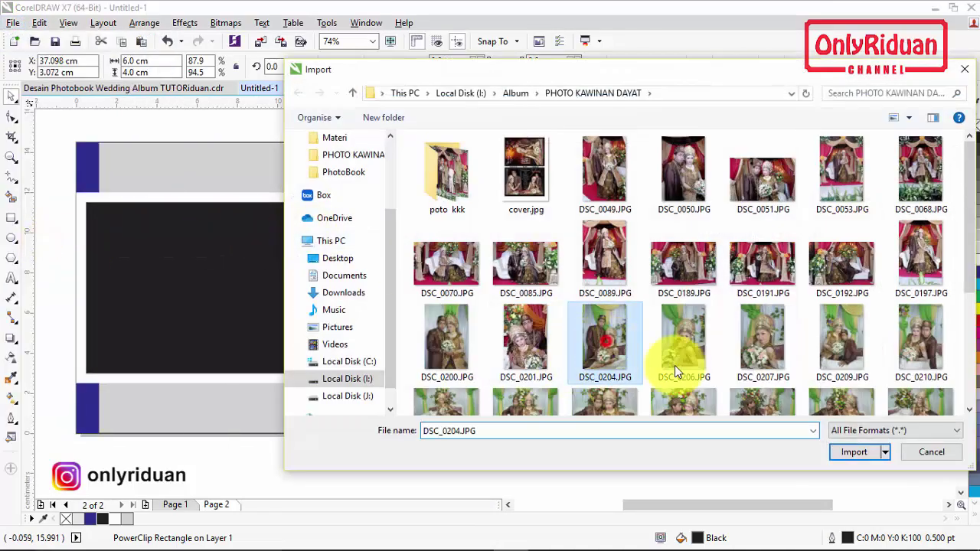
pyautogui.click(850, 452)
pyautogui.moveTo(378, 228); pyautogui.dragTo(460, 349)
# - Move DSC_0204 onto the tall black frame, and PowerClip it into the small portrait frame
pyautogui.moveTo(414, 306); pyautogui.dragTo(635, 280)
pyautogui.rightClick(635, 265)
pyautogui.click(672, 155)
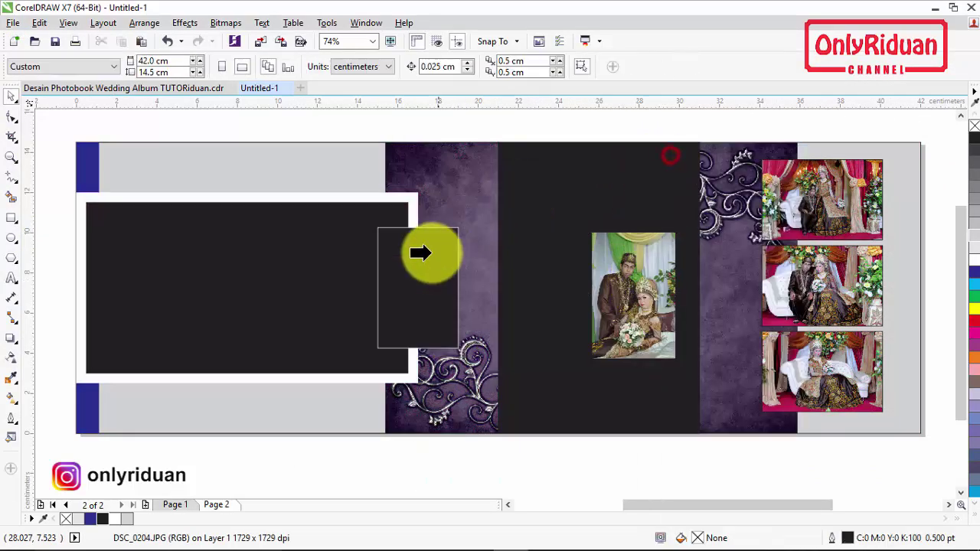
pyautogui.click(421, 248)
# - Import DSC_0213.JPG and place it about 16.3 cm wide over the large landscape frame
pyautogui.click(250, 258)
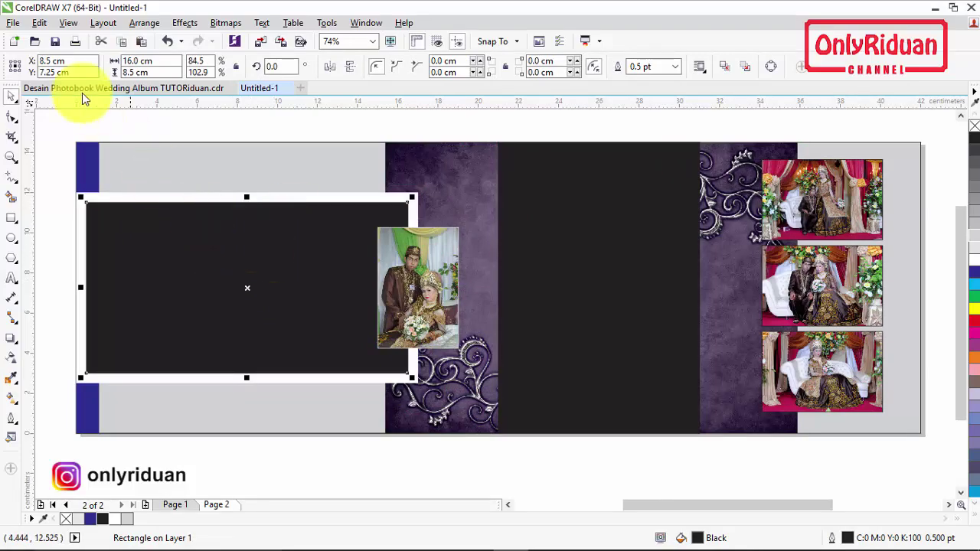
pyautogui.click(13, 22)
pyautogui.click(43, 241)
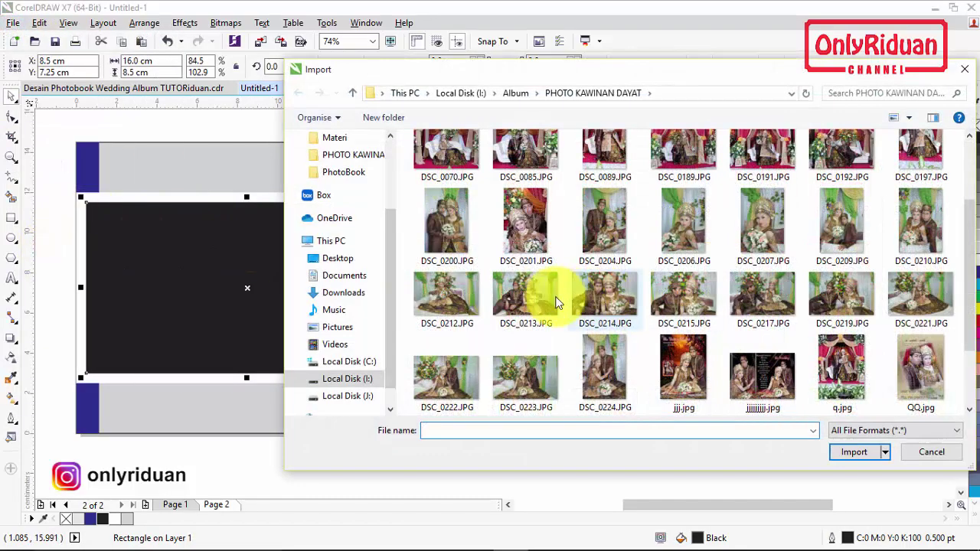
pyautogui.click(525, 299)
pyautogui.click(839, 456)
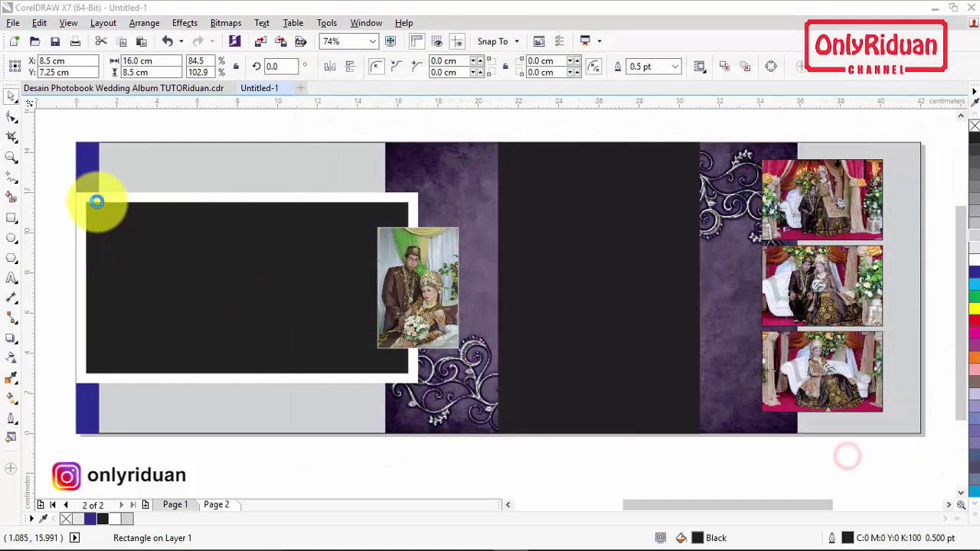
pyautogui.moveTo(87, 203); pyautogui.dragTo(455, 418)
# - Move DSC_0213 clear of the large landscape frame, and PowerClip it into that frame
pyautogui.moveTo(203, 281); pyautogui.dragTo(625, 264)
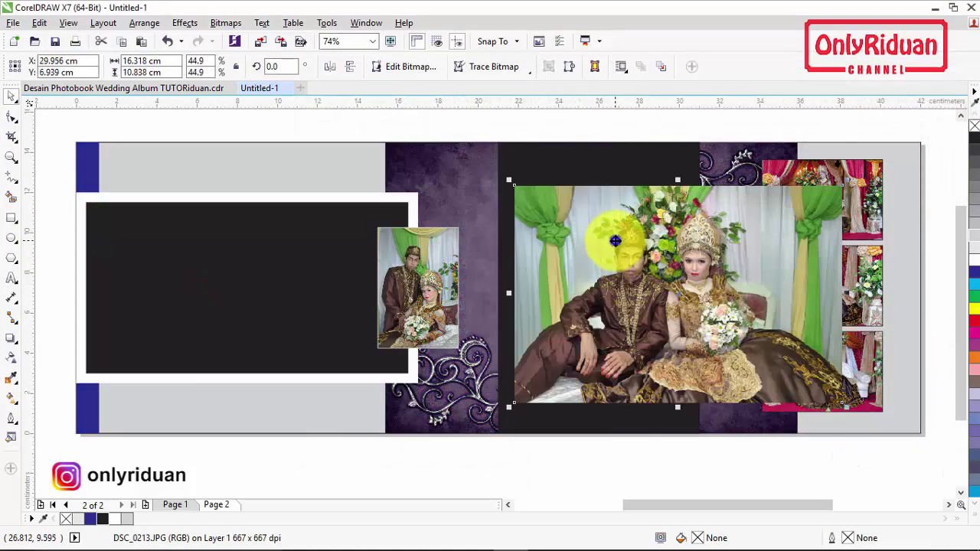
pyautogui.rightClick(615, 241)
pyautogui.click(643, 153)
pyautogui.click(252, 251)
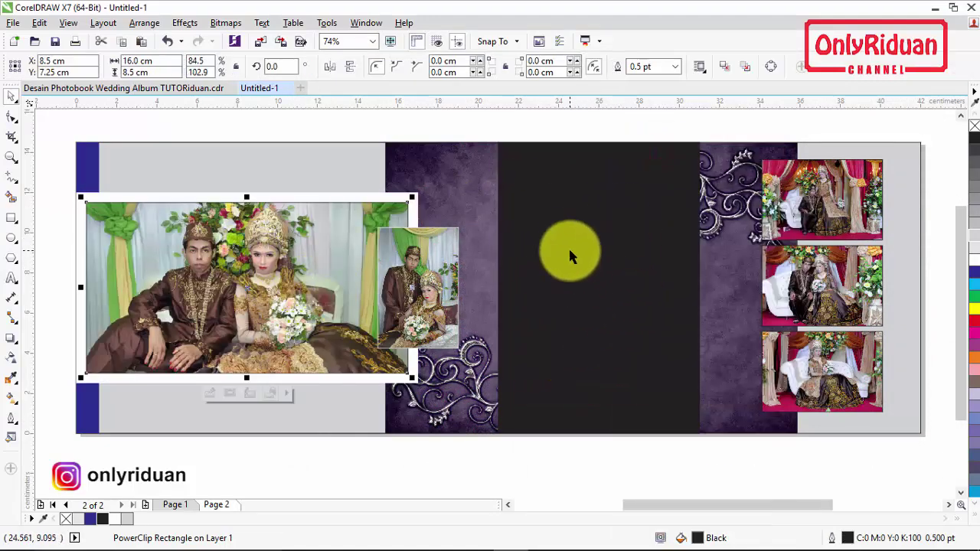
# - Import DSC_0211.JPG and place it about 11.5 cm wide over the tall black frame in the page's middle
pyautogui.click(14, 22)
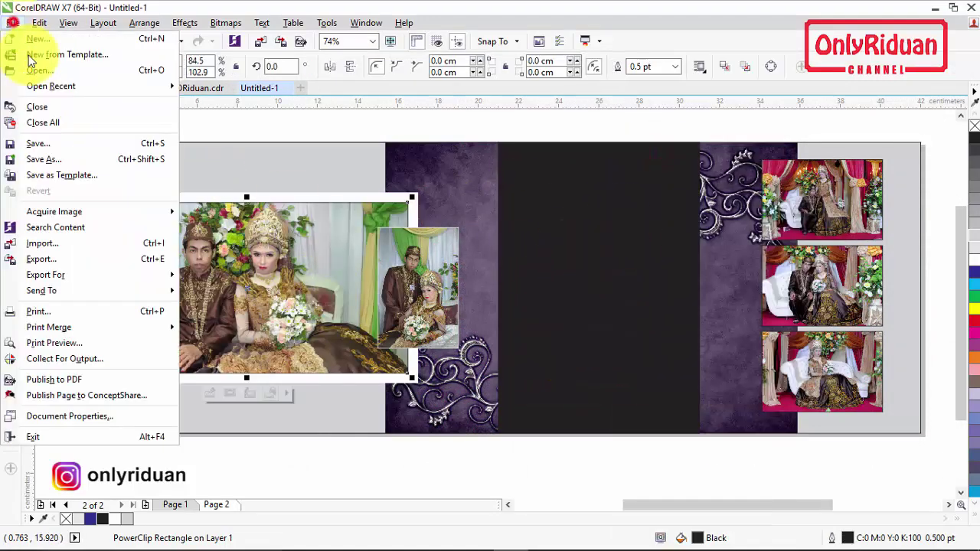
pyautogui.click(59, 241)
pyautogui.click(542, 368)
pyautogui.click(846, 454)
pyautogui.moveTo(499, 143); pyautogui.dragTo(766, 444)
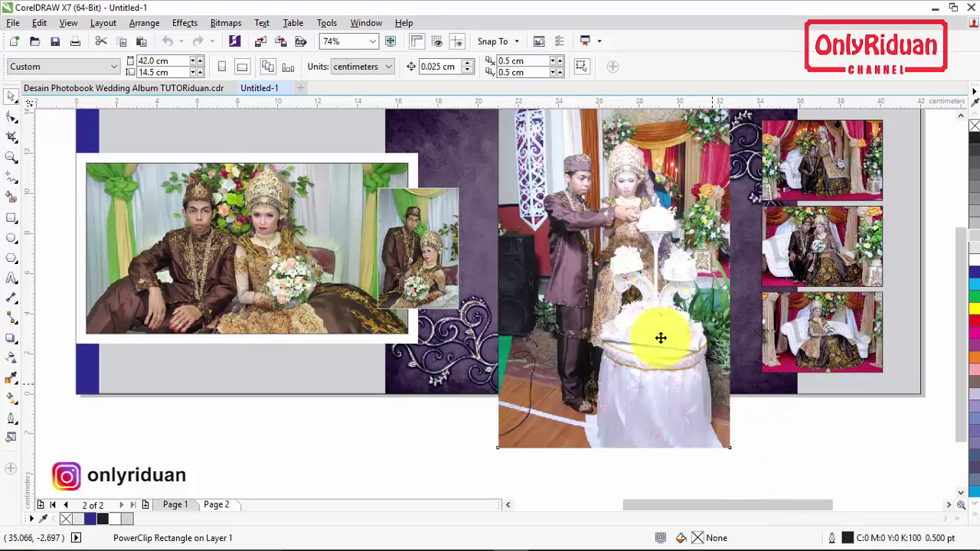
# - Move DSC_0211 to the right, clear of the tall black frame, and PowerClip it into that frame
pyautogui.moveTo(591, 228); pyautogui.dragTo(847, 227)
pyautogui.rightClick(847, 228)
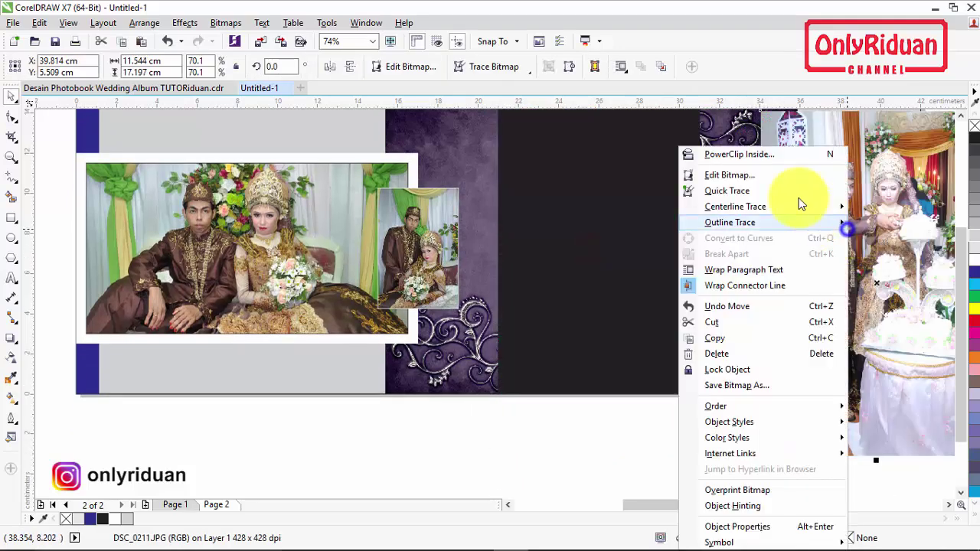
pyautogui.click(741, 157)
pyautogui.click(606, 175)
# - Add two separate text objects, "Wedding" and "MOMENT", side by side in the grey area above the large landscape photo
pyautogui.scroll(-1, 580, 252)
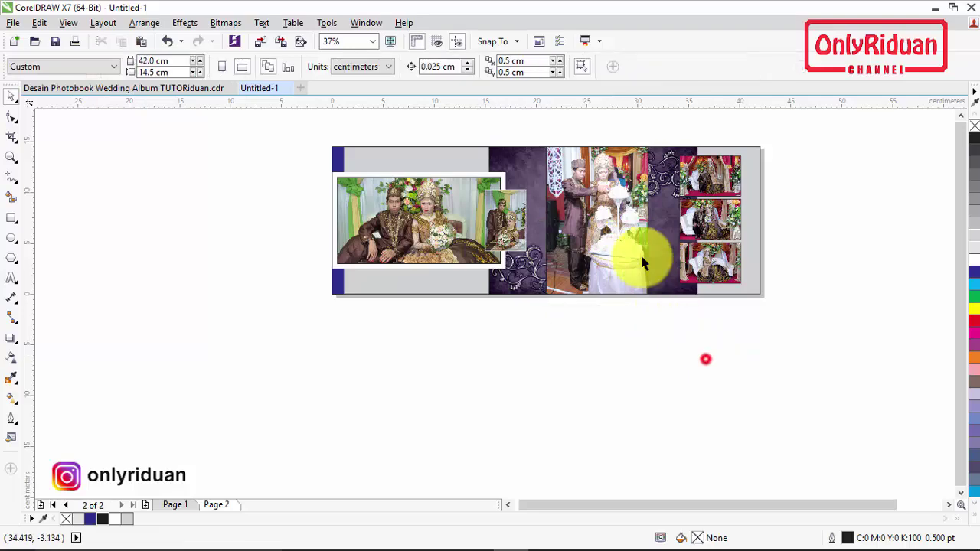
pyautogui.scroll(1, 626, 206)
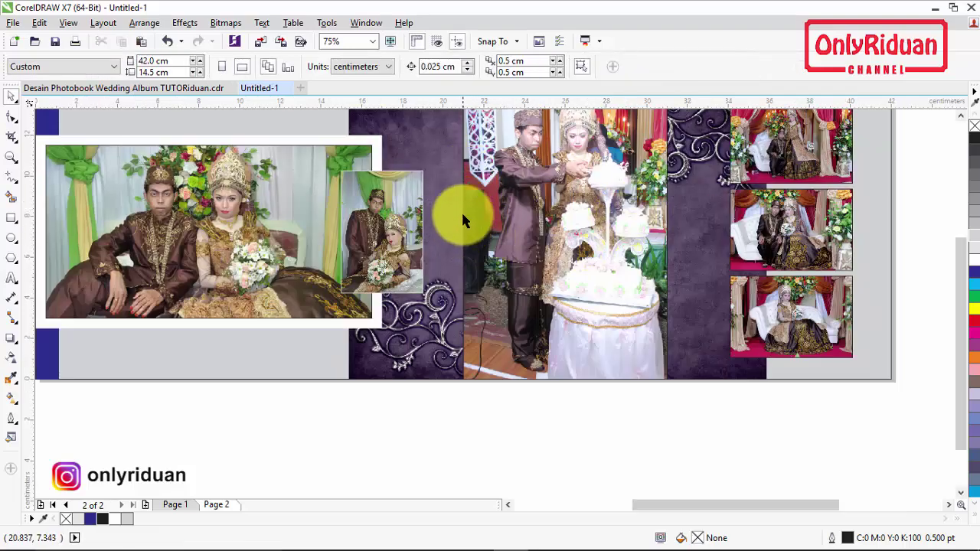
pyautogui.scroll(-1, 461, 217)
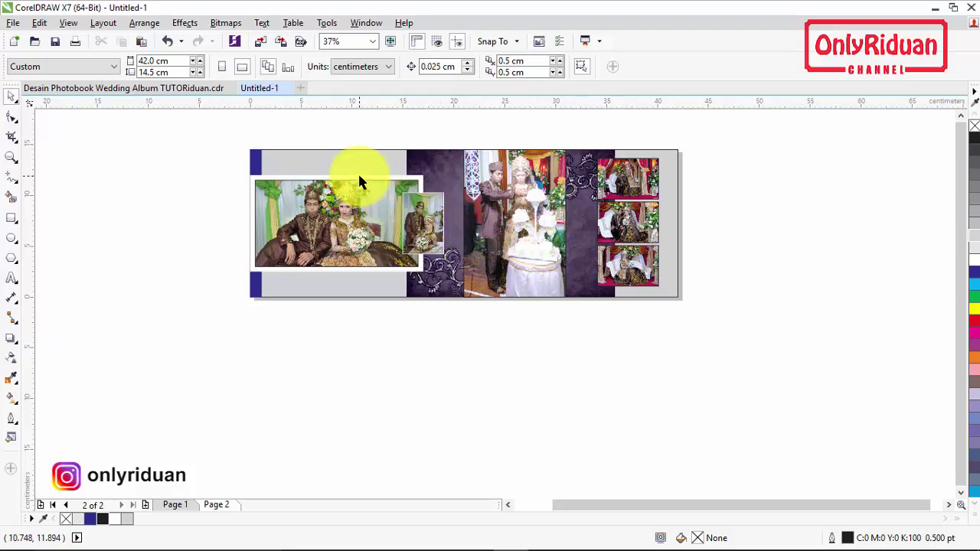
pyautogui.scroll(1, 357, 171)
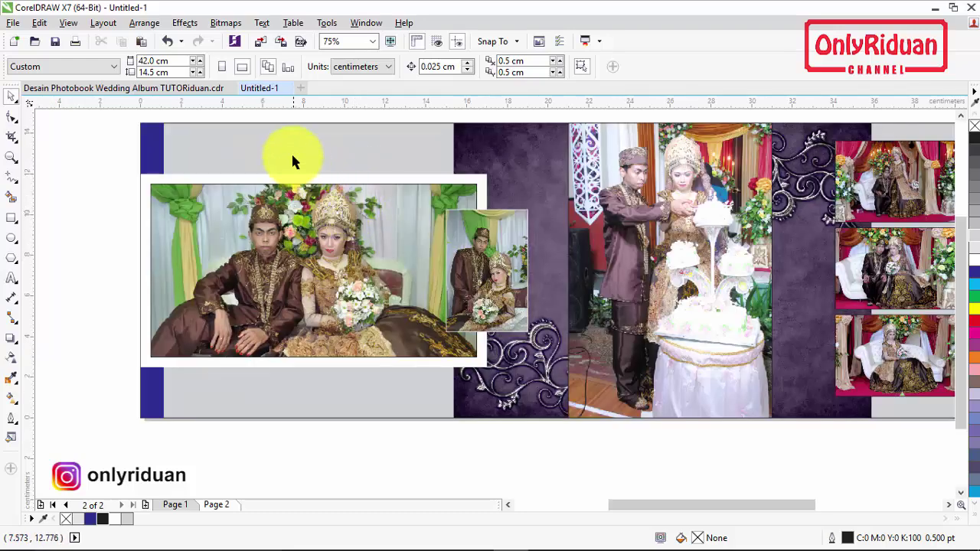
pyautogui.click(11, 277)
pyautogui.click(205, 148)
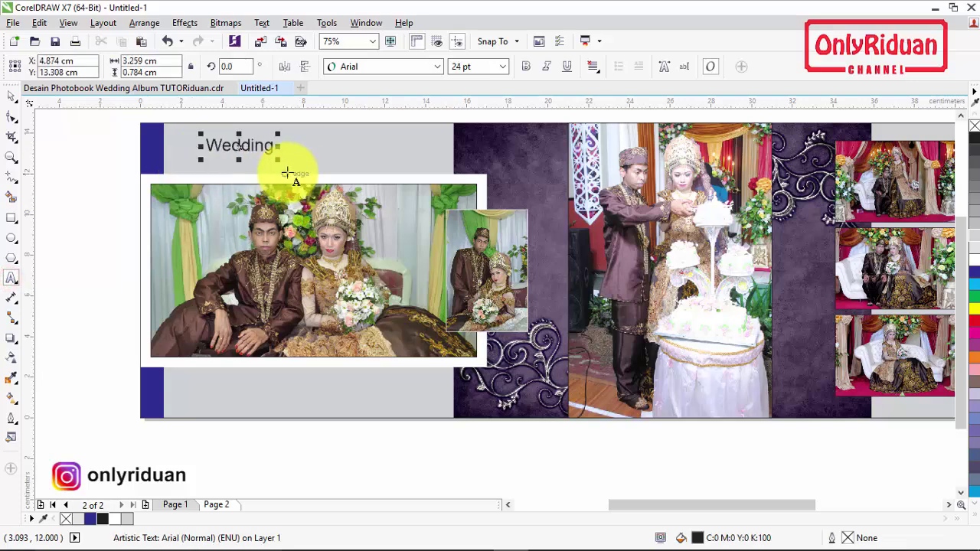
pyautogui.click(306, 159)
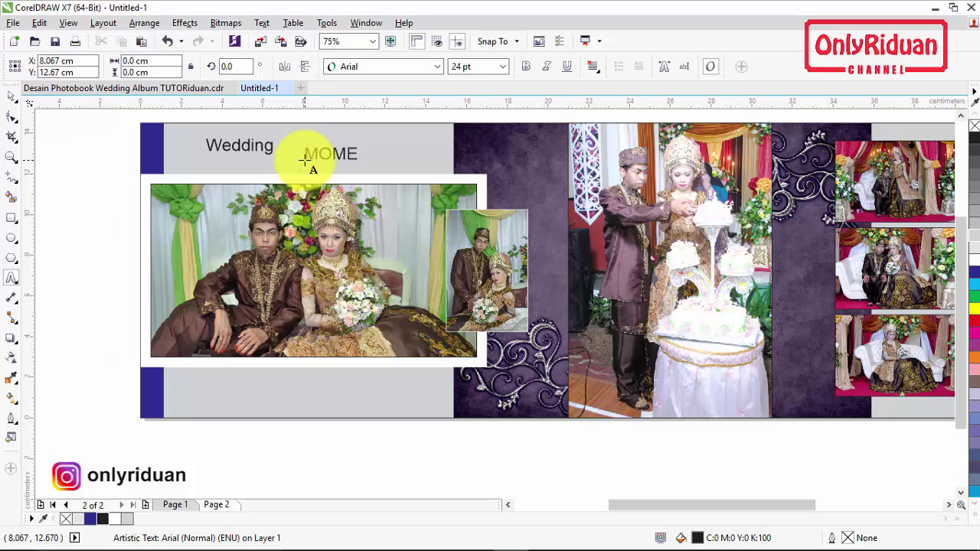
pyautogui.click(12, 93)
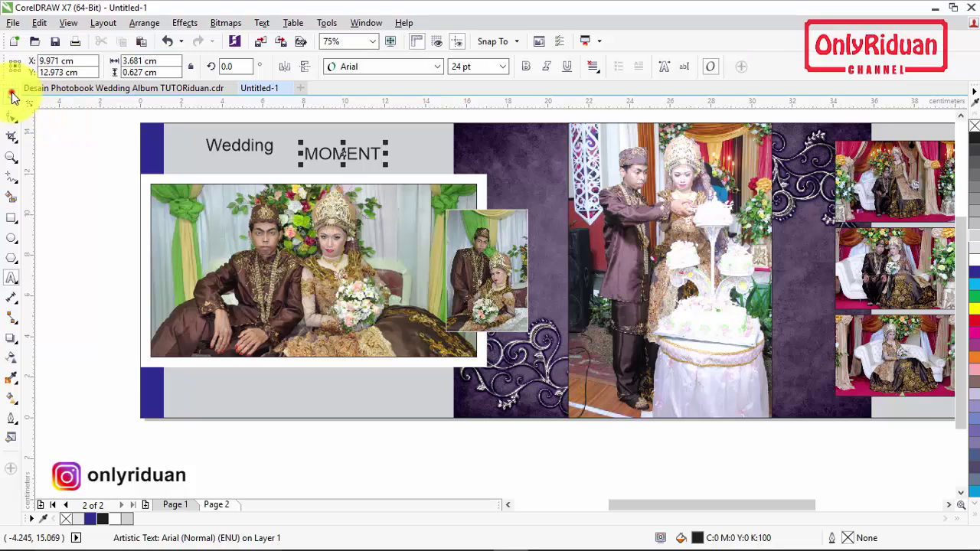
# - Set the "Wedding" text in the Back to Black Bold Demo font
pyautogui.click(437, 67)
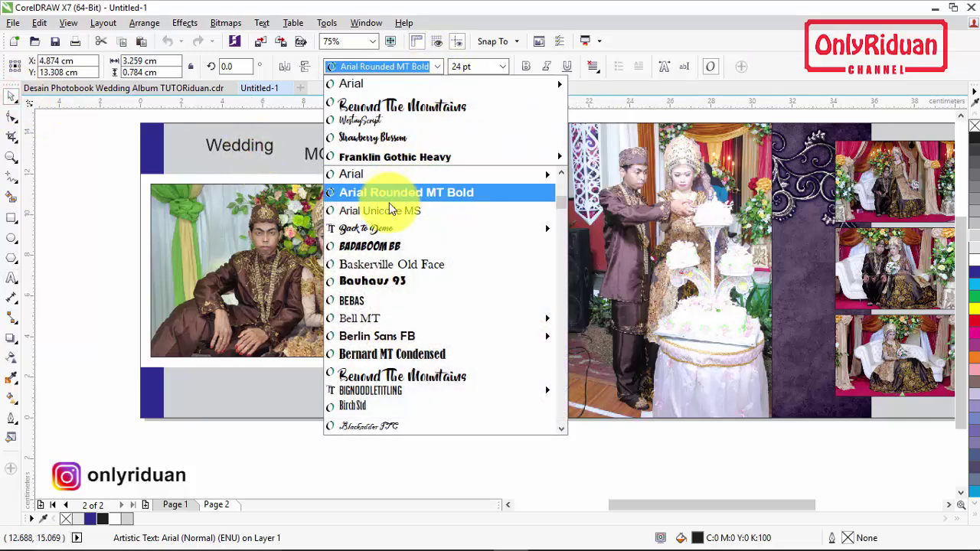
pyautogui.moveTo(391, 233)
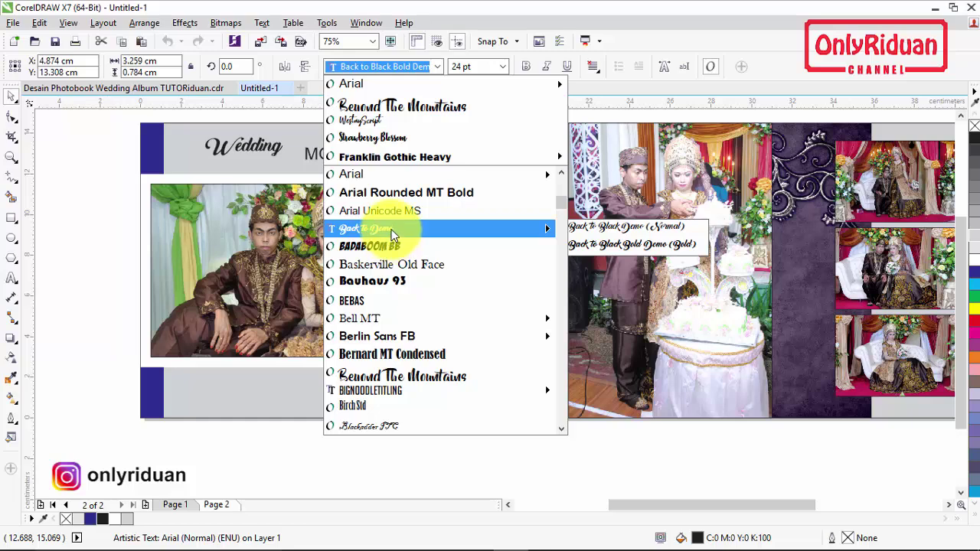
pyautogui.click(395, 229)
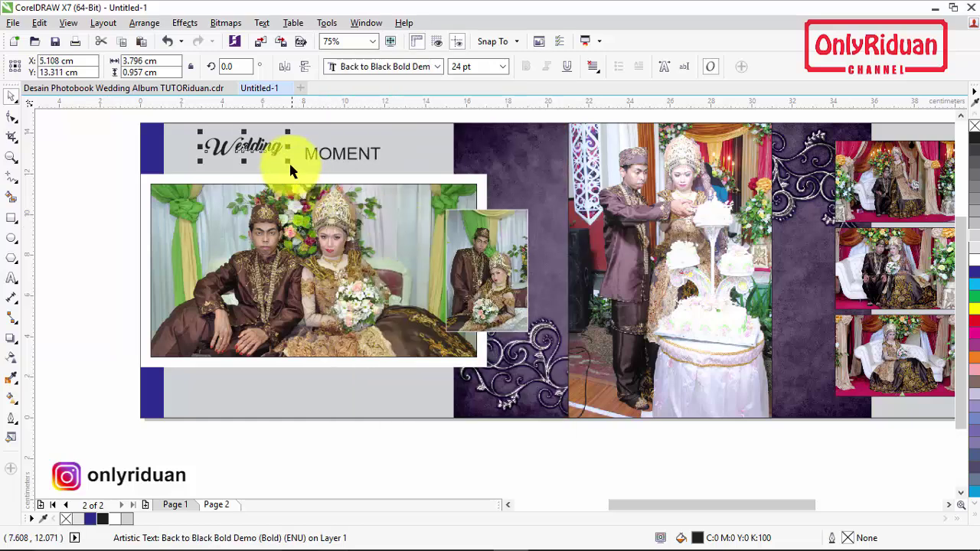
# - Enlarge "Wedding" and fit "MOMENT" in smaller bold lettering at its lower right, forming one heading above the photo
pyautogui.moveTo(315, 188); pyautogui.dragTo(349, 155)
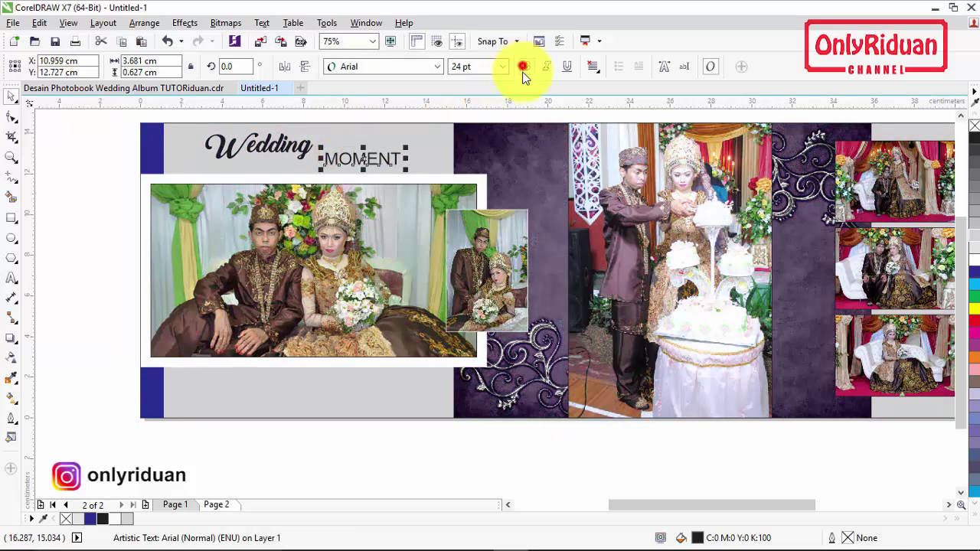
pyautogui.moveTo(397, 178); pyautogui.dragTo(309, 156)
pyautogui.keyDown('shift'); pyautogui.click(334, 181); pyautogui.keyUp('shift')
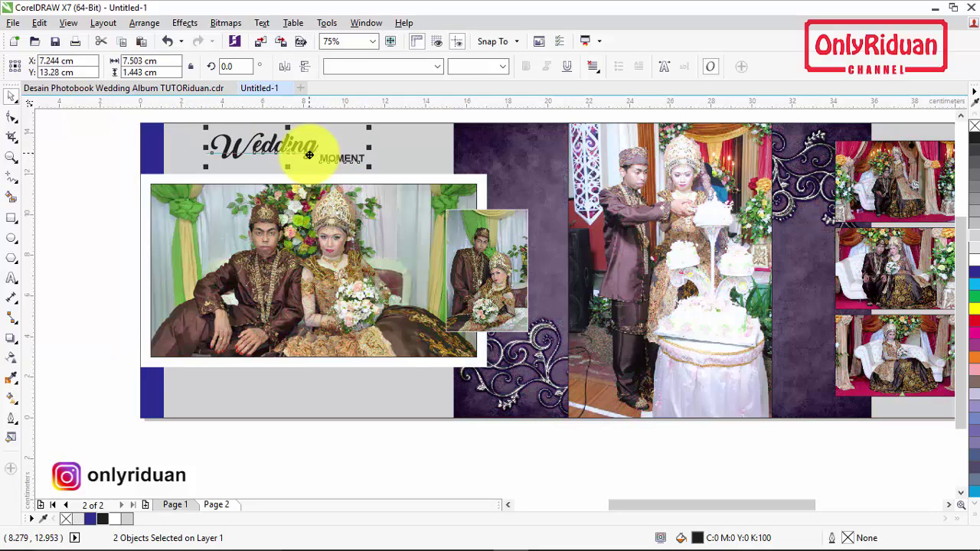
pyautogui.click(94, 152)
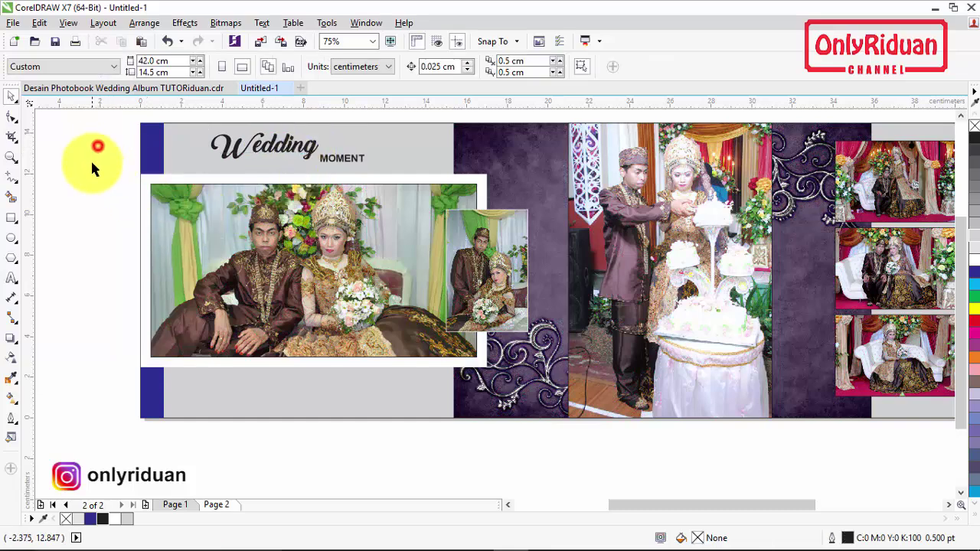
# - Recolour both heading words, "Wedding" and "MOMENT", dark grey
pyautogui.moveTo(395, 174); pyautogui.dragTo(395, 175)
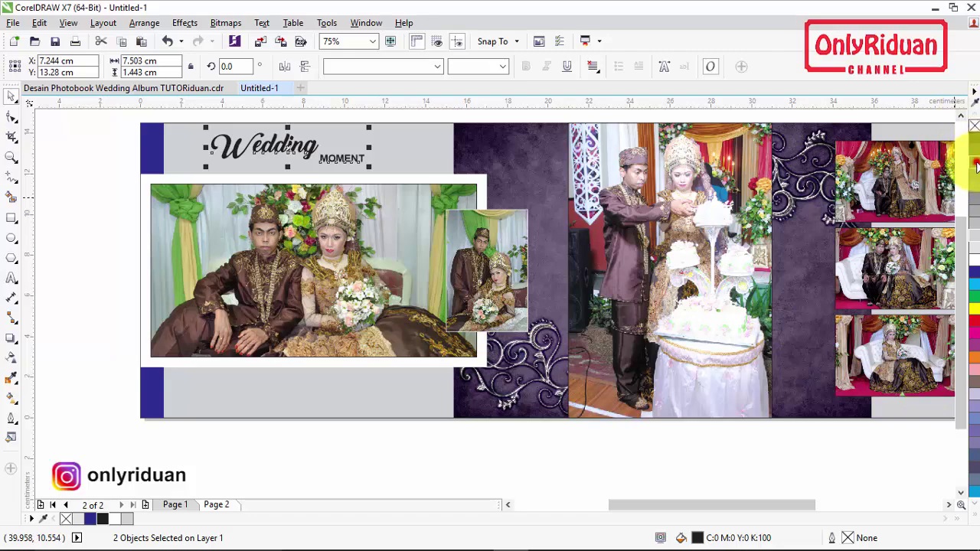
pyautogui.click(88, 157)
pyautogui.press('z')
pyautogui.hotkey('shift', 'F4')
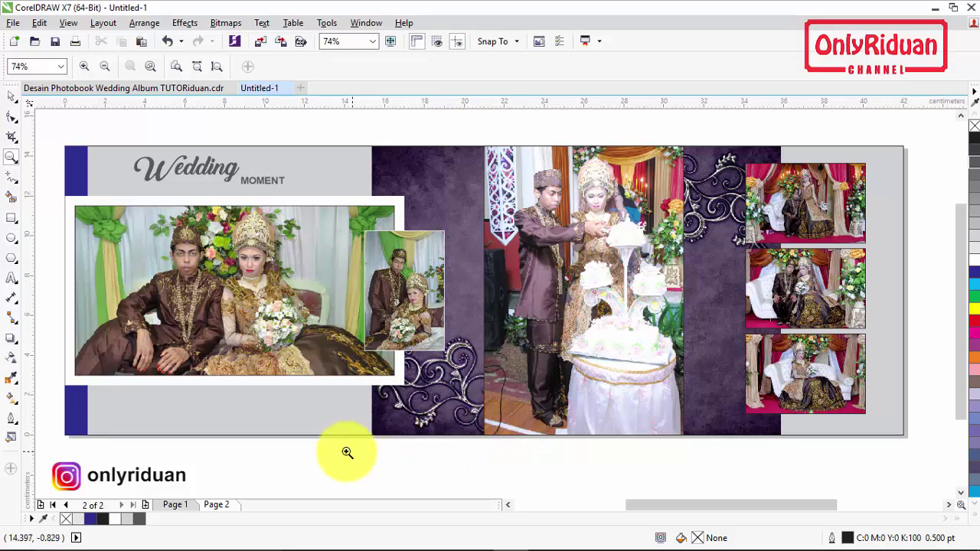
# - Add page 3 with a page-sized 42 × 14.5 cm rectangle, and make a half-width rectangle covering the page's left half
pyautogui.click(146, 507)
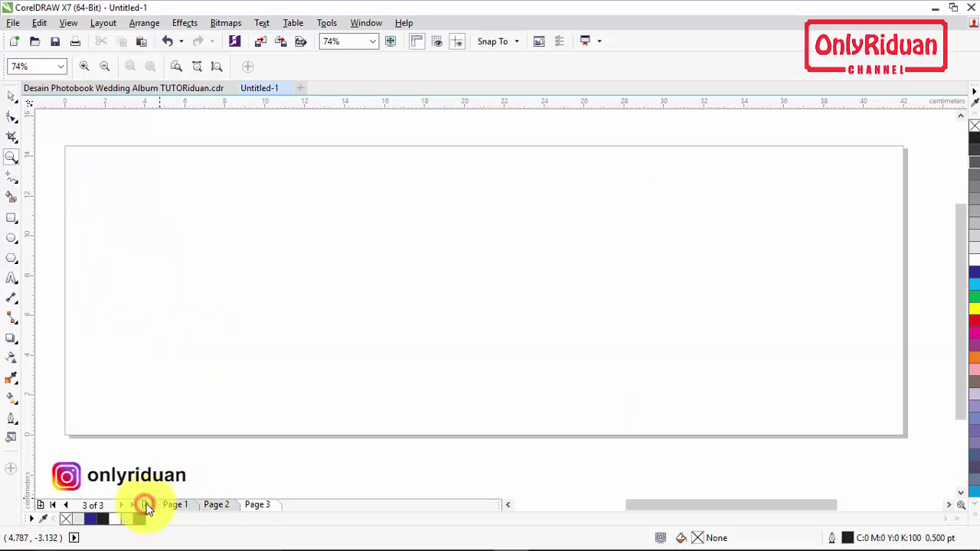
pyautogui.doubleClick(12, 219)
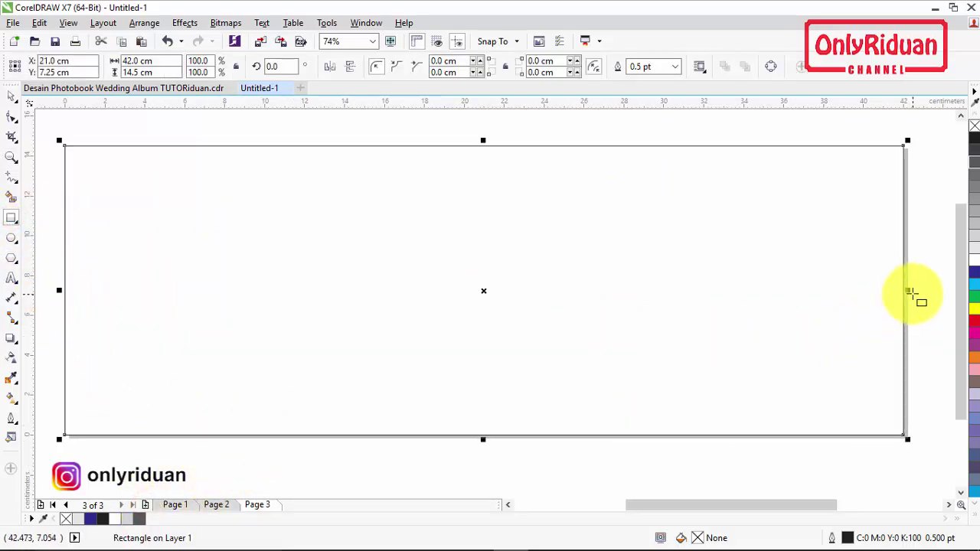
pyautogui.moveTo(908, 290); pyautogui.dragTo(490, 290)
pyautogui.press('Escape')
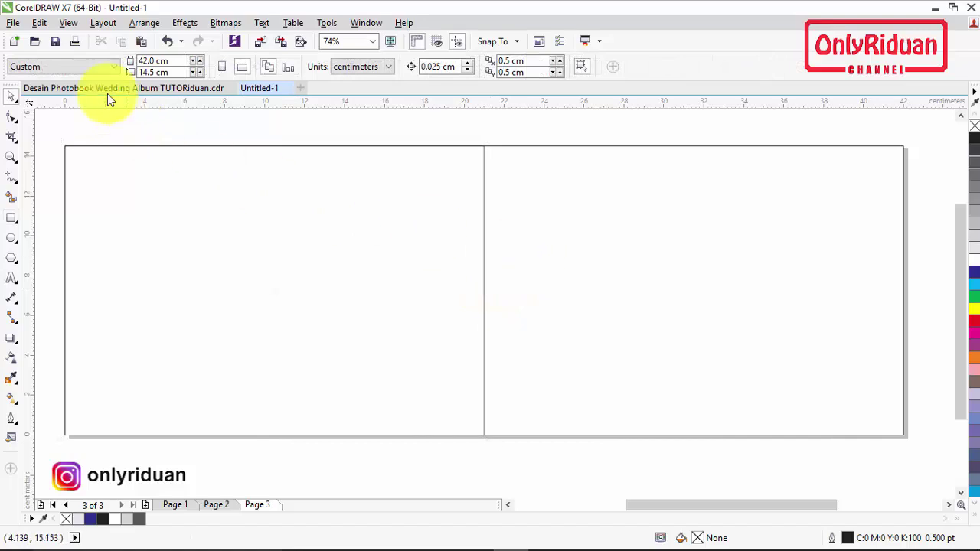
# - Import background-undangan.png and place it about 35.8 cm wide on page 3, starting from the page's upper edge
pyautogui.click(13, 23)
pyautogui.click(60, 240)
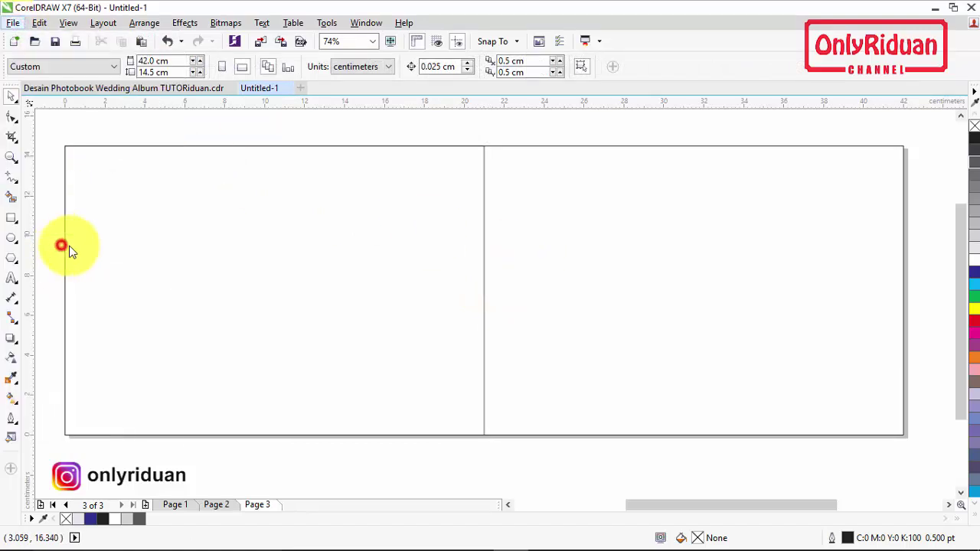
pyautogui.click(450, 183)
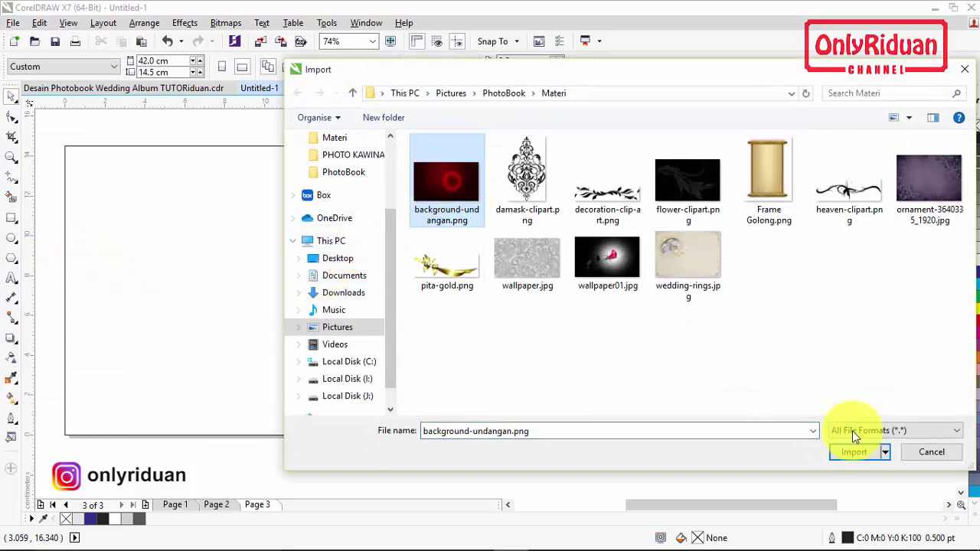
pyautogui.click(863, 454)
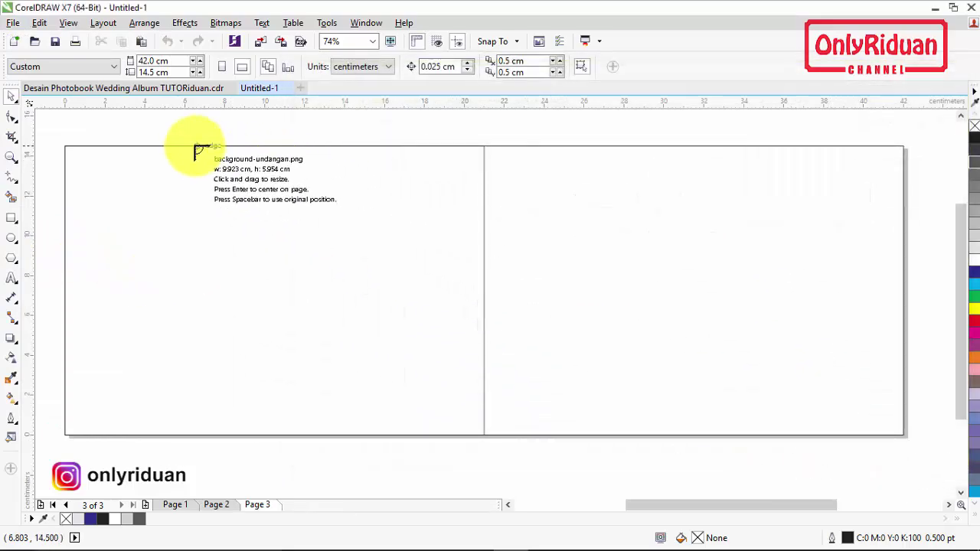
pyautogui.moveTo(194, 146); pyautogui.dragTo(789, 435)
# - Move the half-width rectangle off page 3 and PowerClip the red background image inside the page-sized rectangle
pyautogui.scroll(-1, 713, 323)
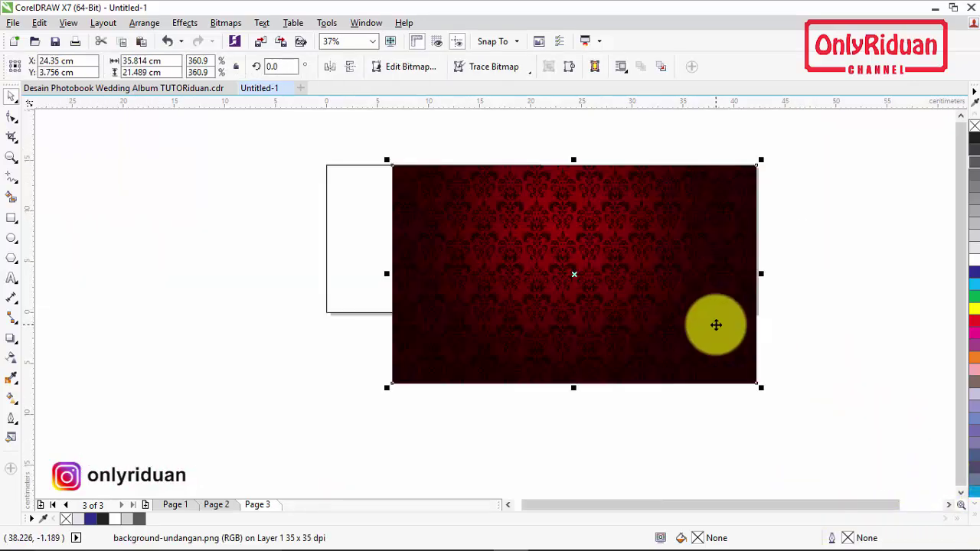
pyautogui.moveTo(350, 201); pyautogui.dragTo(125, 339)
pyautogui.click(540, 239)
pyautogui.rightClick(540, 240)
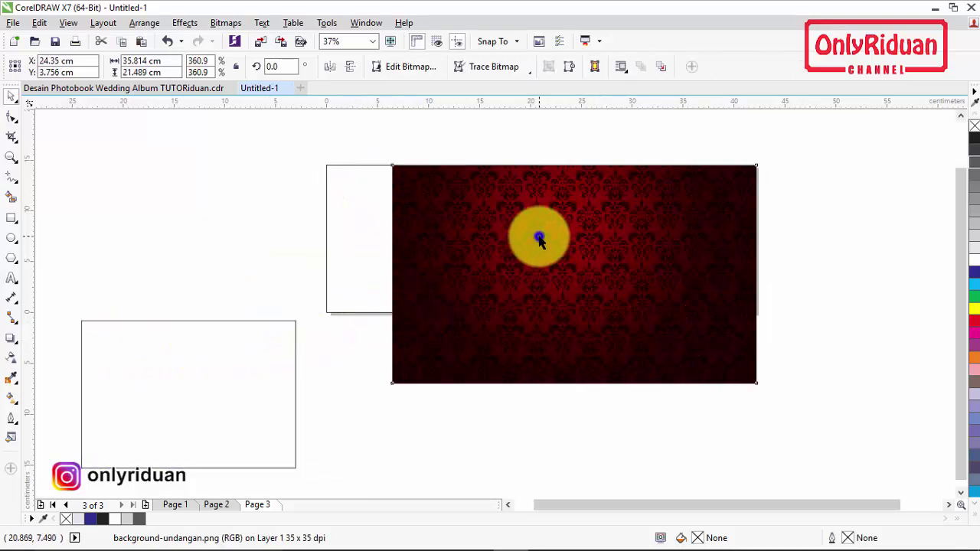
pyautogui.click(574, 152)
pyautogui.click(361, 214)
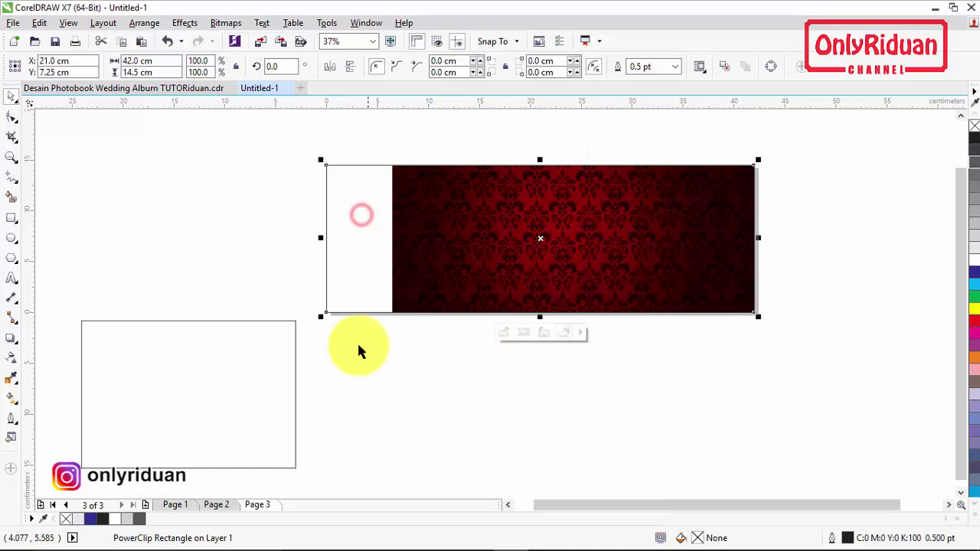
pyautogui.moveTo(270, 382); pyautogui.dragTo(626, 399)
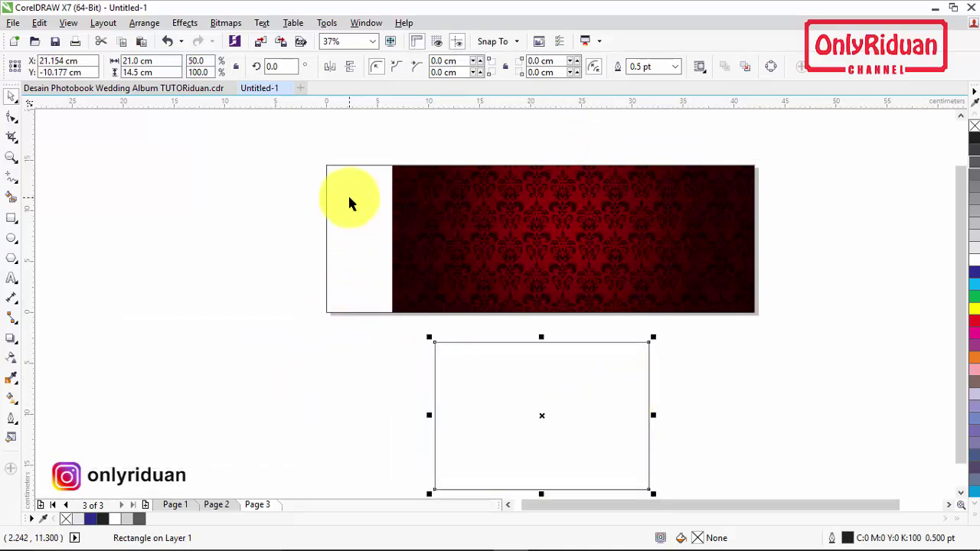
# - Draw a full-height rectangle about 6.3 × 14.5 cm over the white strip beside the red background
pyautogui.scroll(2, 349, 206)
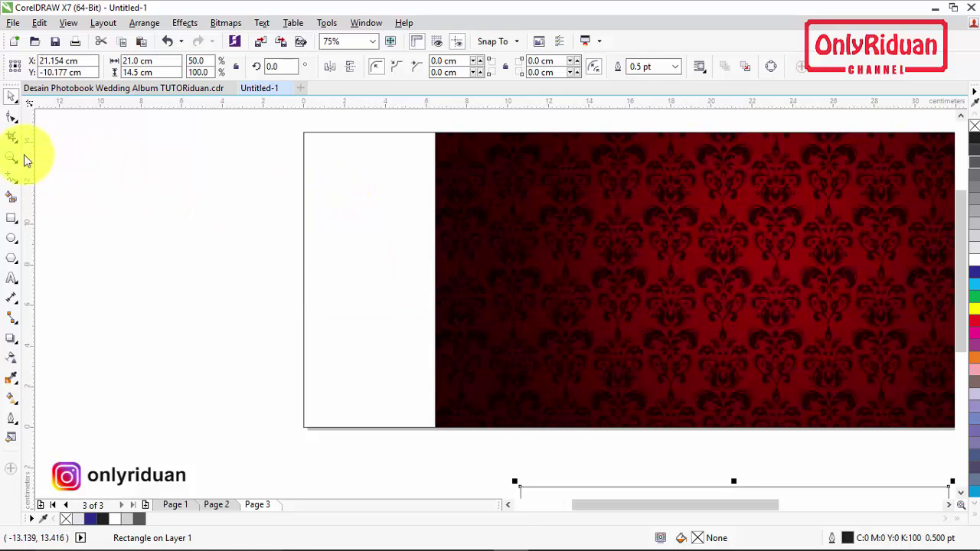
pyautogui.click(12, 217)
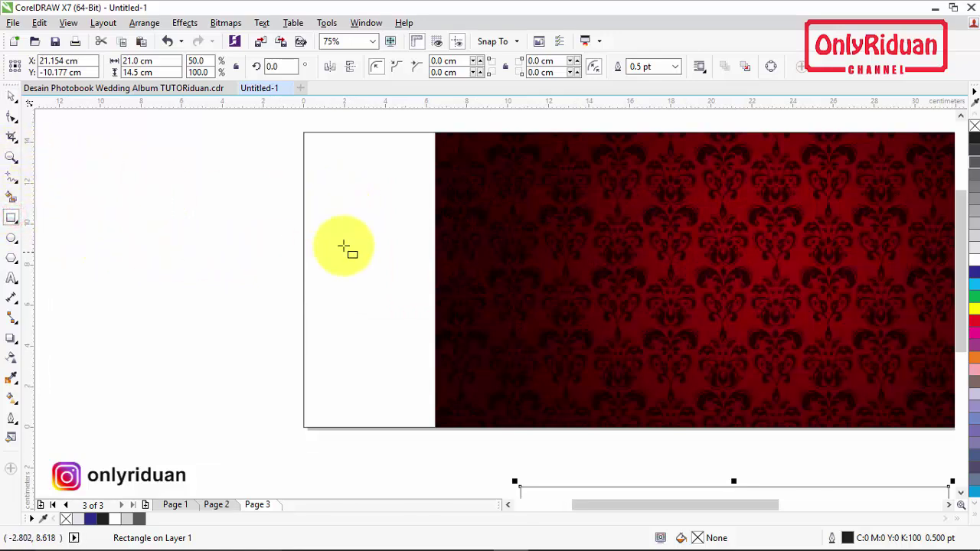
pyautogui.moveTo(305, 132)
pyautogui.mouseDown()
pyautogui.moveTo(347, 309)
pyautogui.moveTo(401, 423)
pyautogui.moveTo(442, 423)
pyautogui.moveTo(434, 428)
pyautogui.mouseUp()
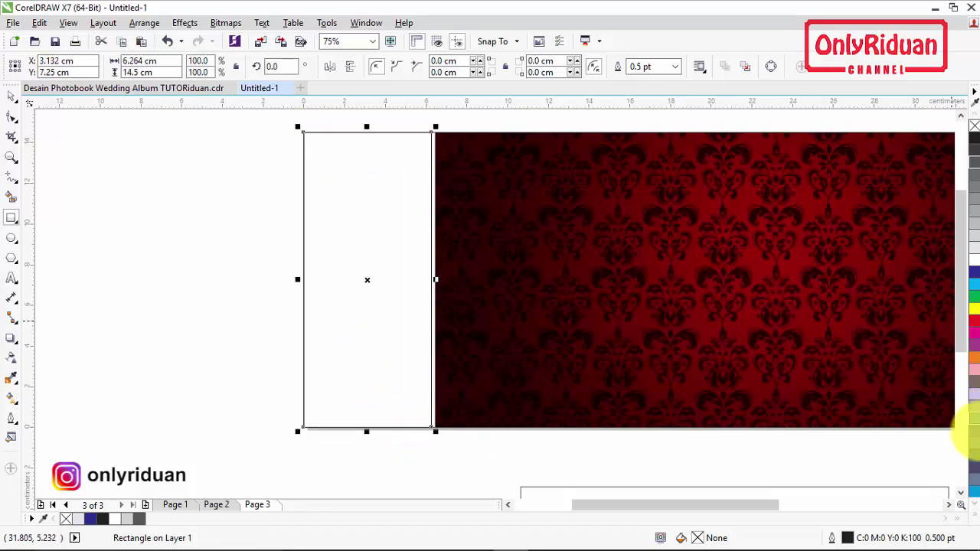
# - Fill the narrow strip rectangle with brownish red C:0 M:60 Y:60 K:40 and remove its outline
pyautogui.click(975, 517)
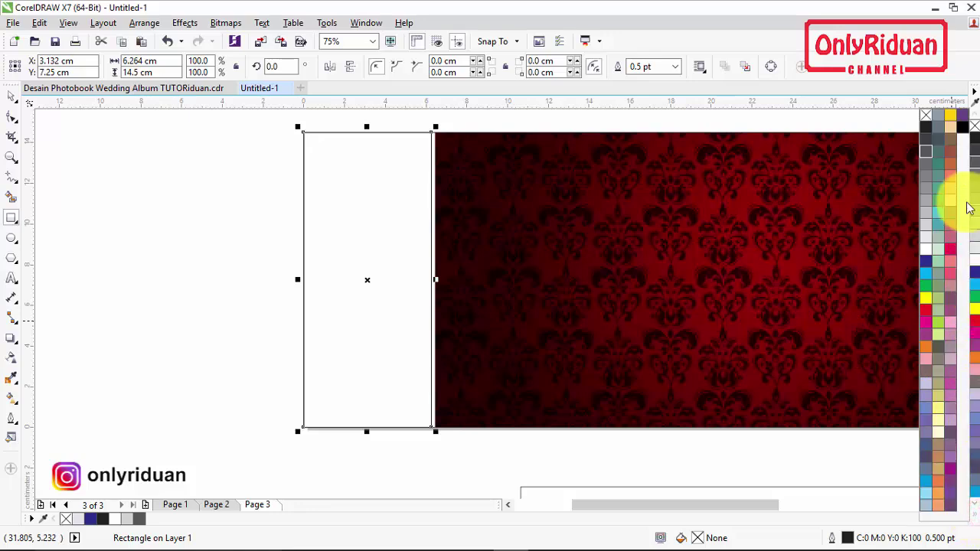
pyautogui.click(952, 165)
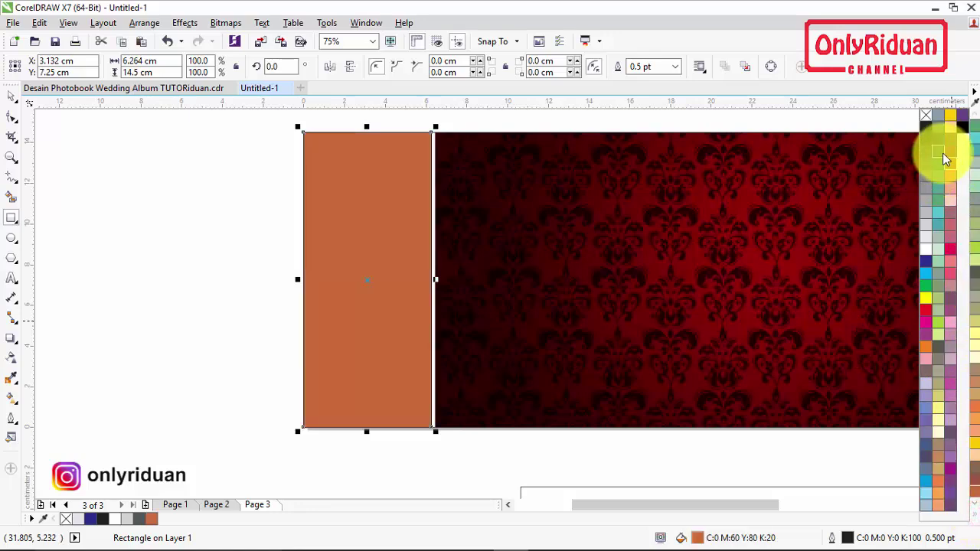
pyautogui.click(952, 156)
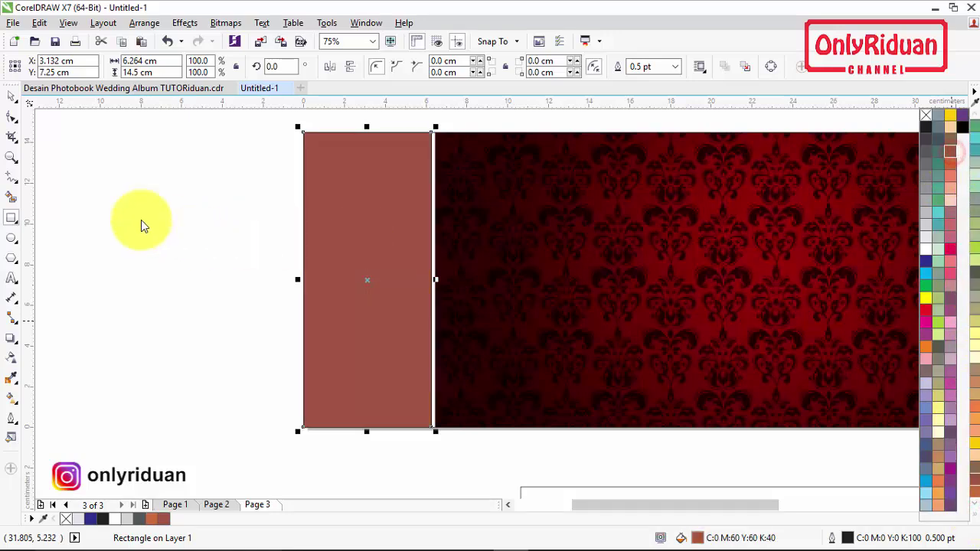
pyautogui.click(131, 151)
pyautogui.click(330, 224)
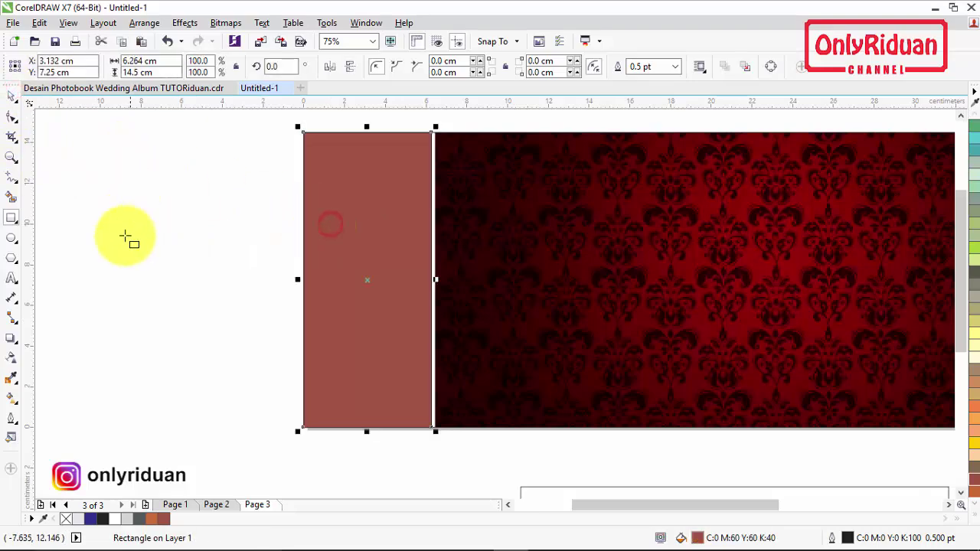
pyautogui.rightClick(67, 520)
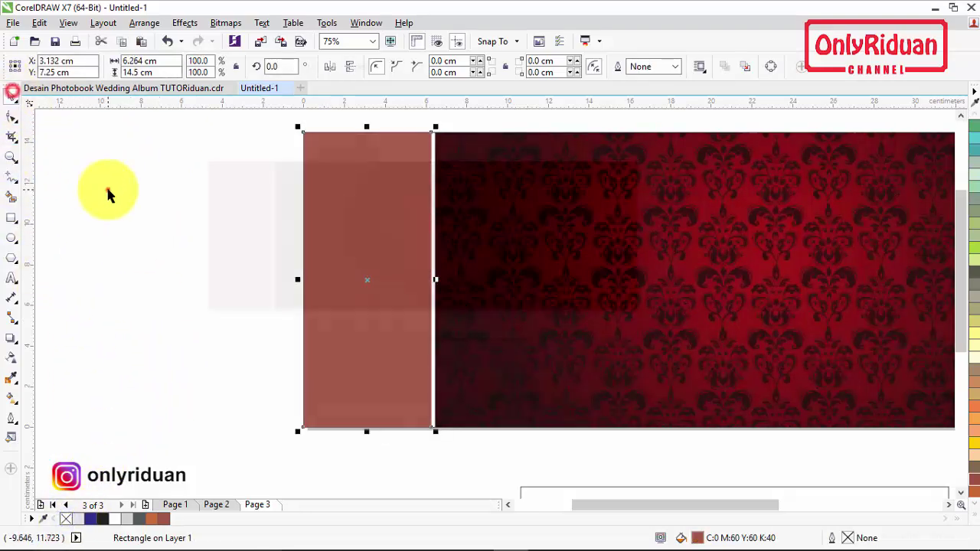
pyautogui.click(107, 195)
# - Draw a rectangle on the right half of page 3, size it 21 × 12 cm, and snap it to the page's right edge
pyautogui.scroll(-2, 107, 195)
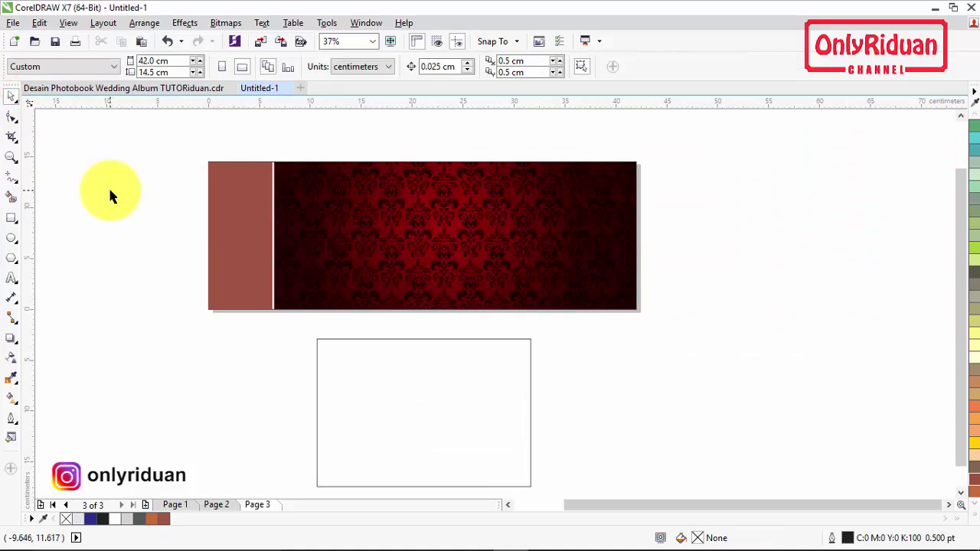
pyautogui.click(10, 218)
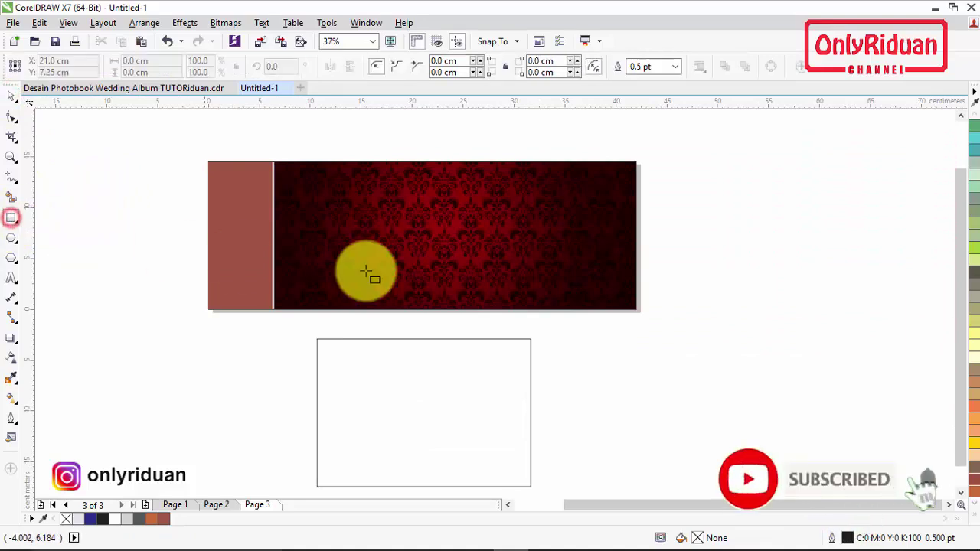
pyautogui.moveTo(447, 202); pyautogui.dragTo(634, 281)
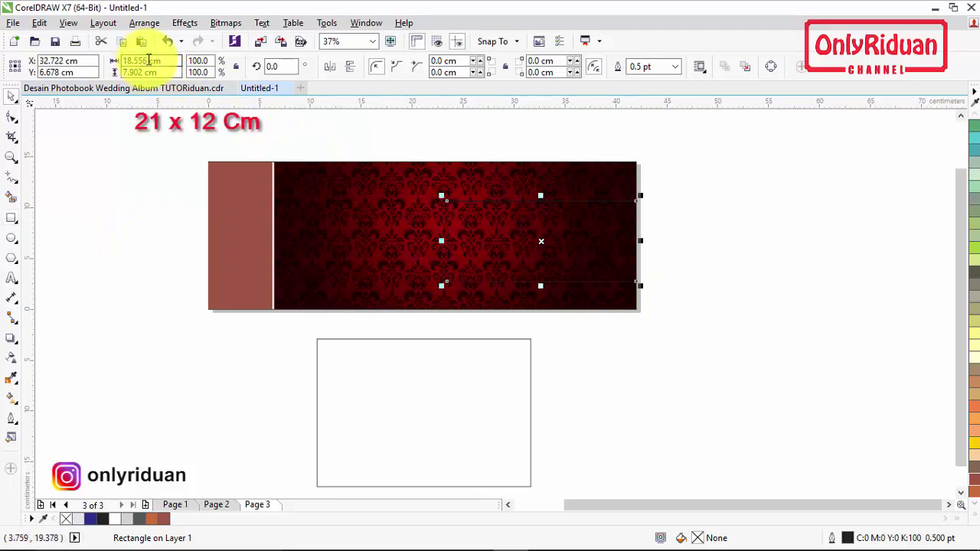
pyautogui.write('21')
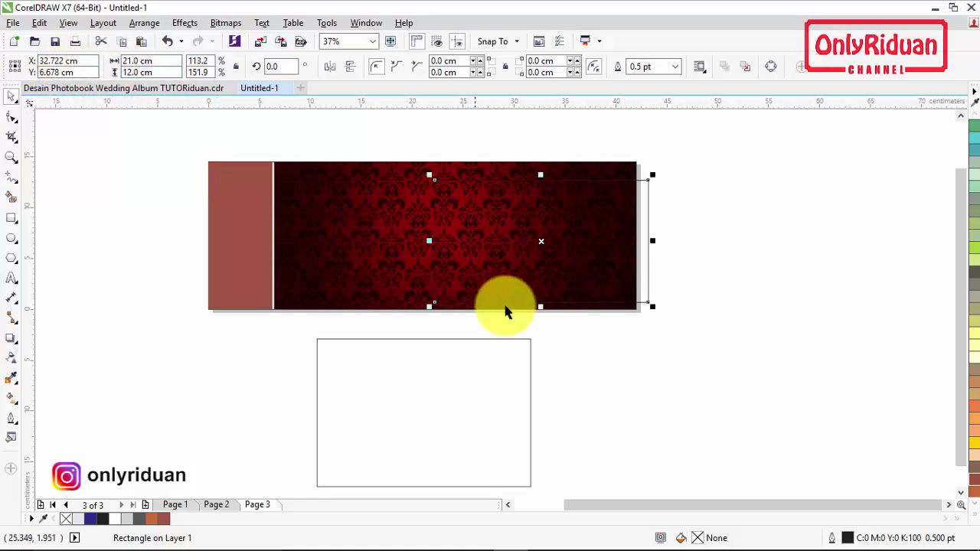
pyautogui.click(736, 289)
pyautogui.click(616, 226)
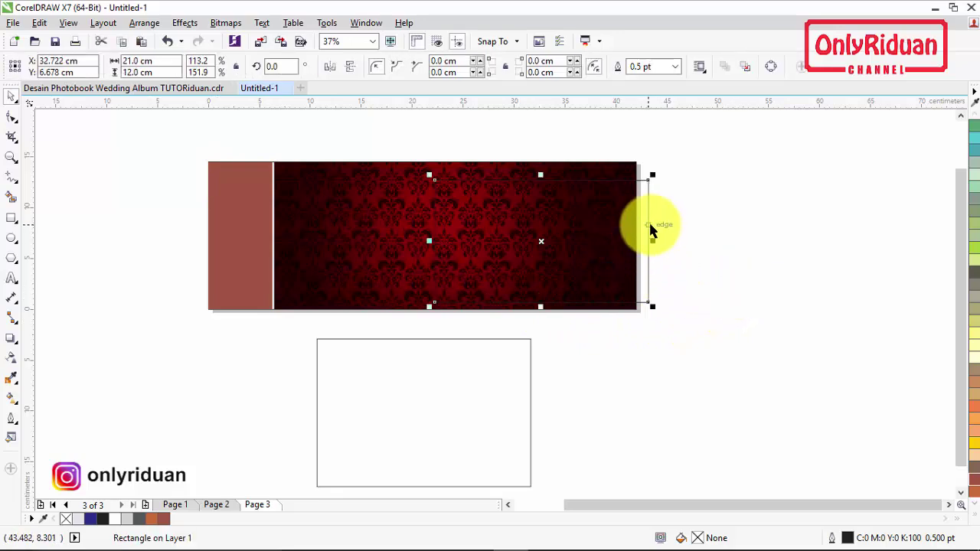
pyautogui.moveTo(648, 225); pyautogui.dragTo(628, 215)
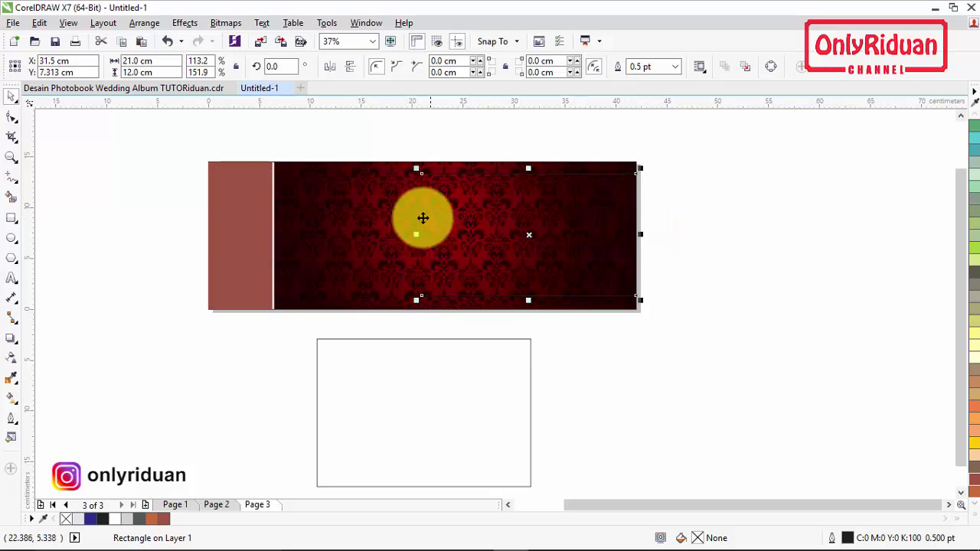
# - Centre the 21 × 12 cm rectangle vertically on the page and fill it with the strip's brownish red, without outline
pyautogui.click(416, 365)
pyautogui.moveTo(473, 366); pyautogui.dragTo(243, 380)
pyautogui.click(475, 252)
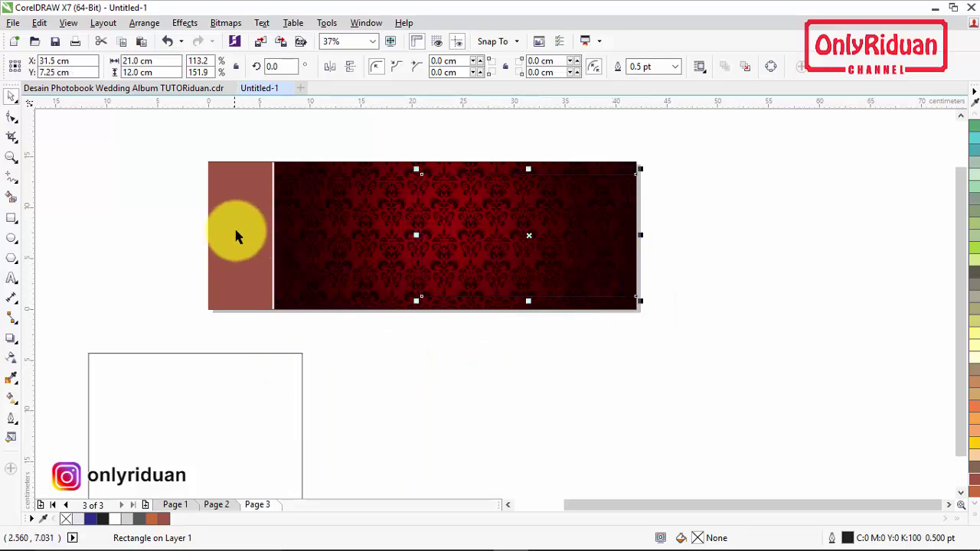
pyautogui.click(159, 519)
pyautogui.click(144, 290)
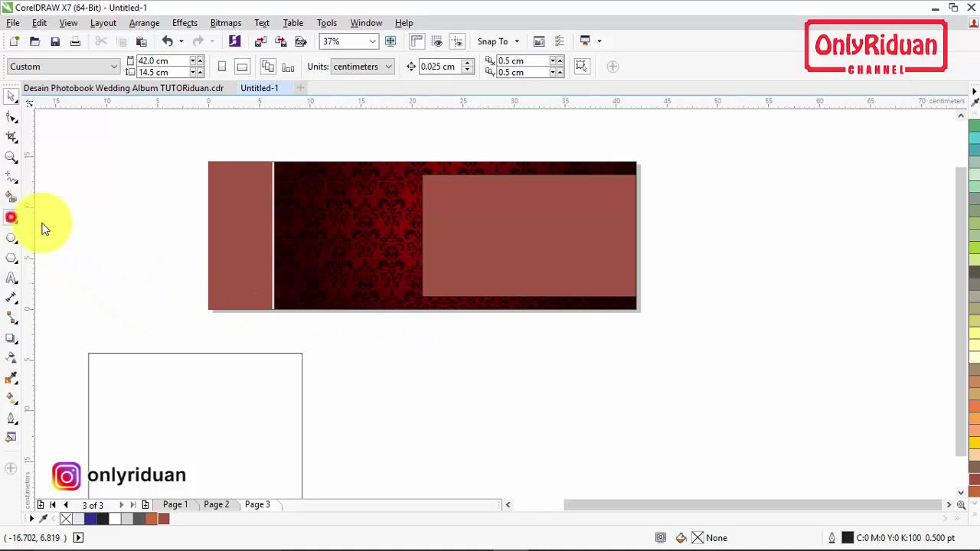
# - Draw a second rectangle across the large brownish-red block and size it 21 × 9 cm
pyautogui.click(12, 219)
pyautogui.moveTo(423, 192); pyautogui.dragTo(635, 276)
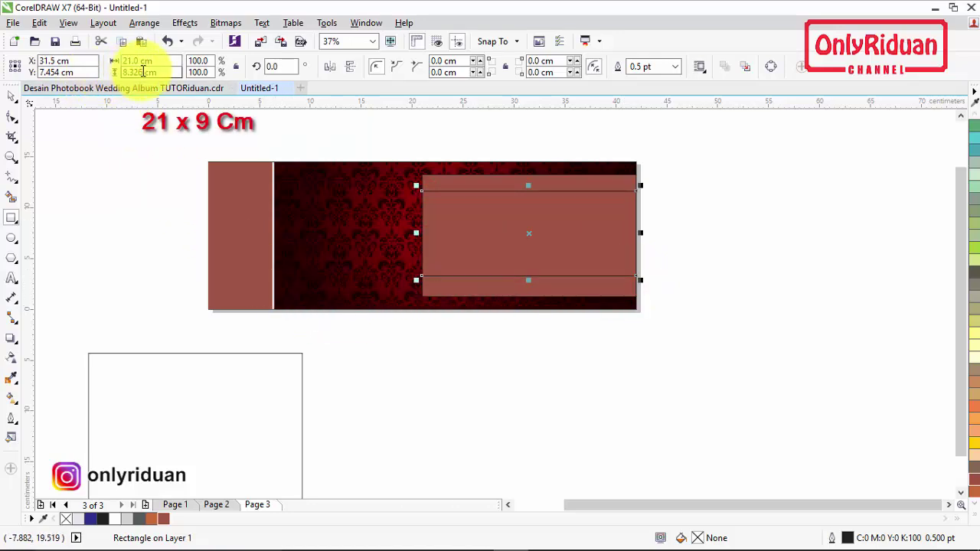
pyautogui.doubleClick(142, 72)
pyautogui.write('9')
pyautogui.press('Return')
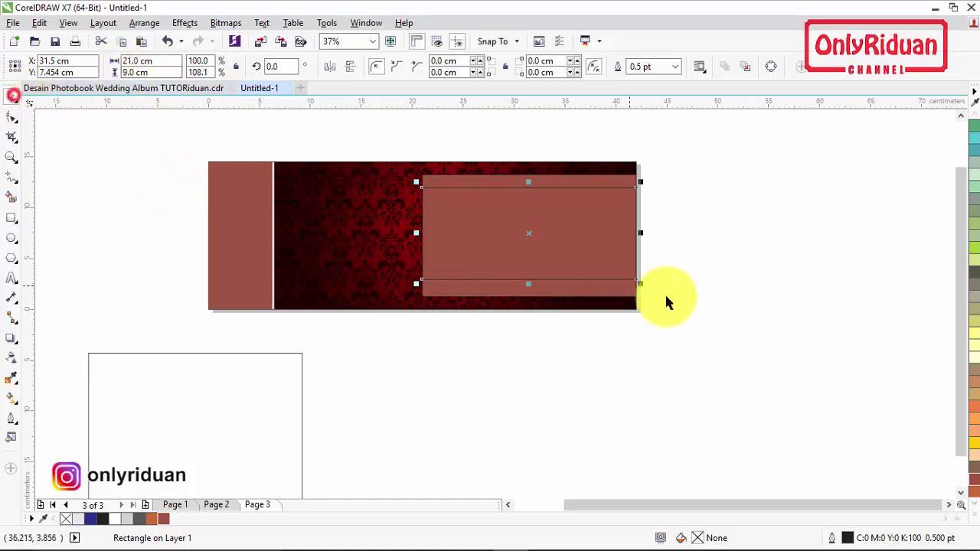
# - Centre the 21 × 9 cm rectangle vertically on the brownish-red block and fill it black without outline
pyautogui.moveTo(679, 318); pyautogui.dragTo(406, 158)
pyautogui.press('e')
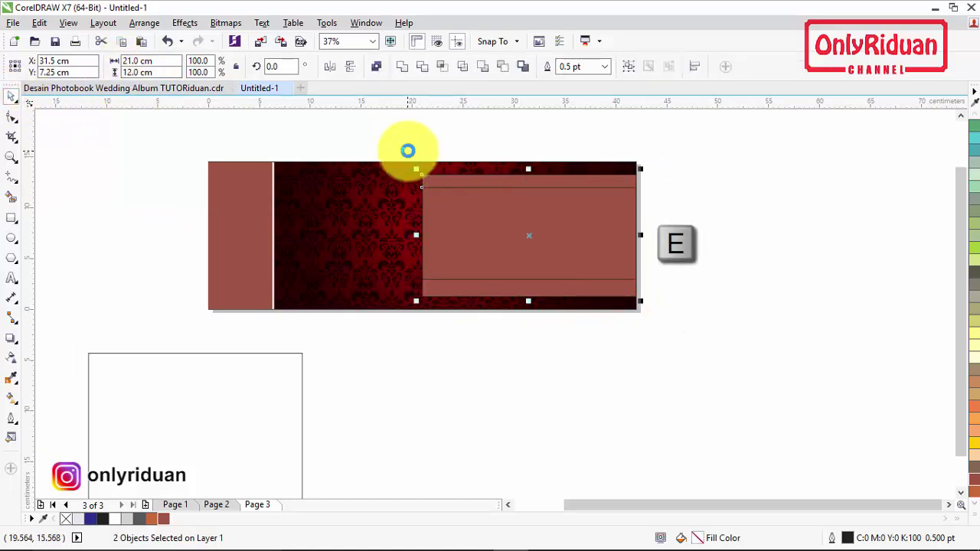
pyautogui.click(745, 212)
pyautogui.click(590, 239)
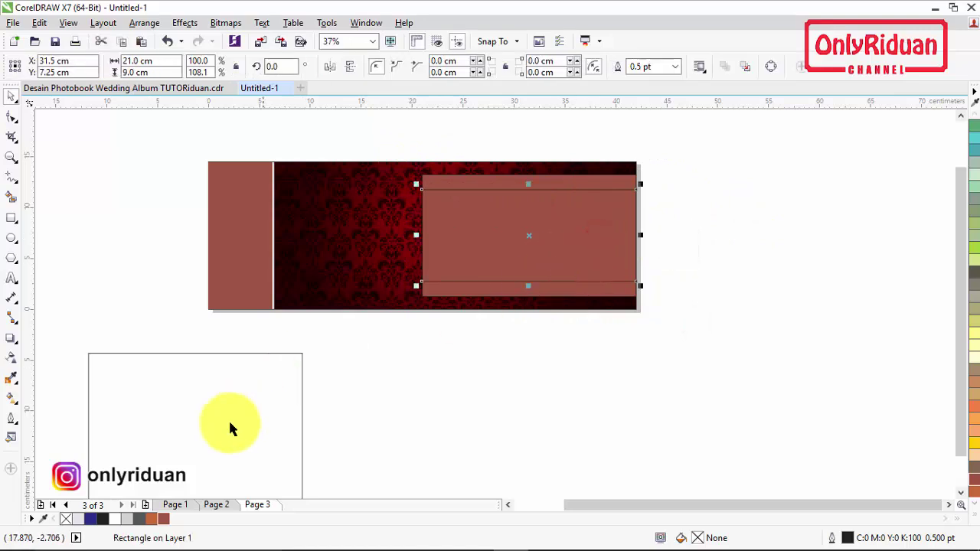
pyautogui.click(105, 518)
pyautogui.click(560, 434)
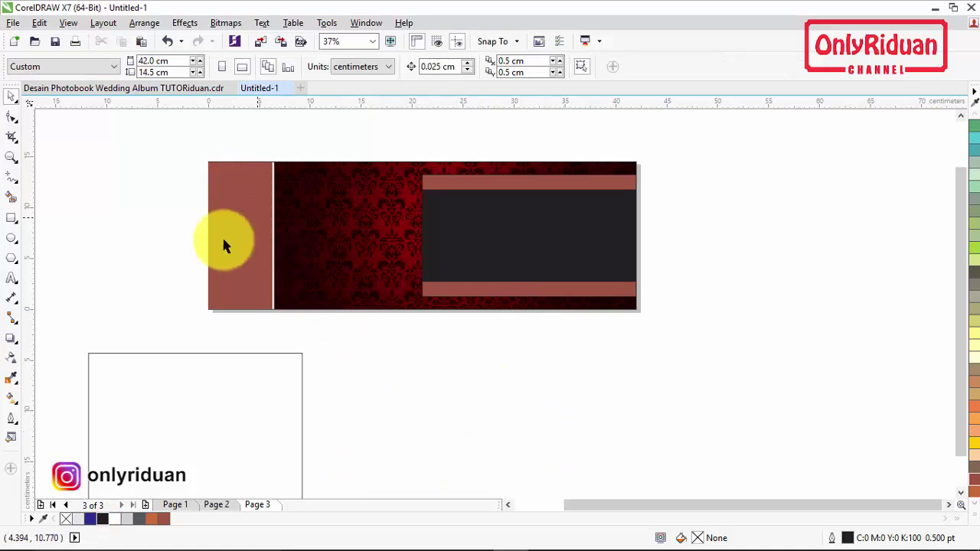
# - Copy the three stacked photos at the right of page 2 onto the empty area beside the page
pyautogui.click(12, 219)
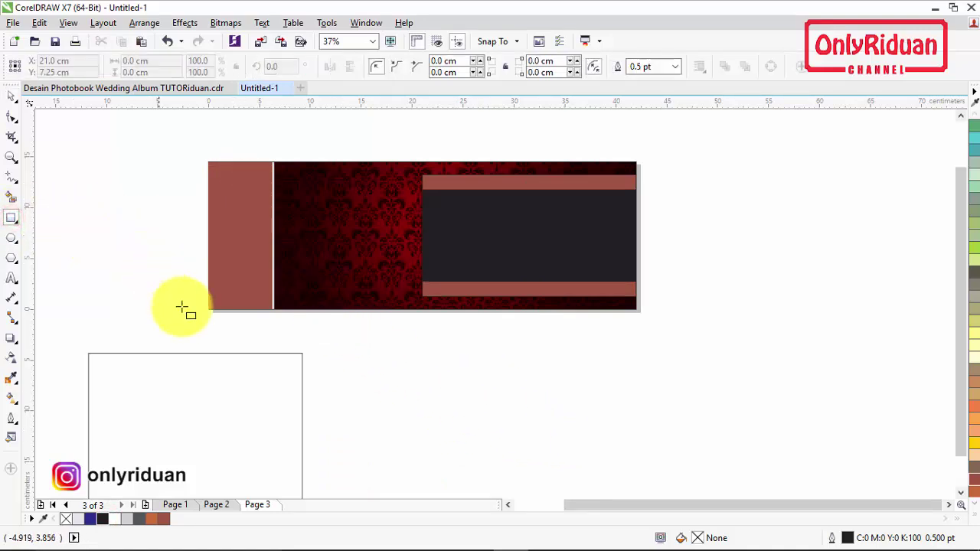
pyautogui.click(217, 504)
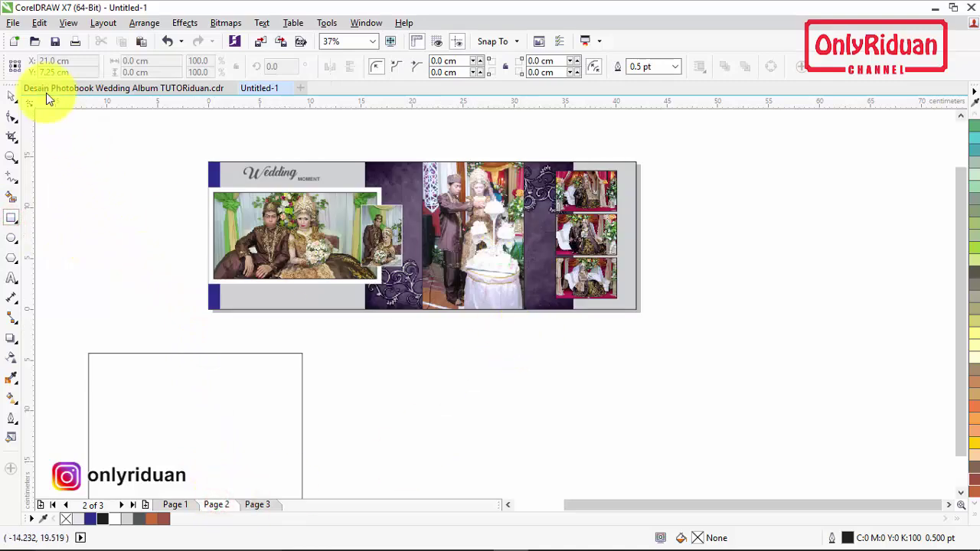
pyautogui.click(13, 94)
pyautogui.moveTo(686, 341); pyautogui.dragTo(546, 150)
pyautogui.moveTo(587, 229); pyautogui.dragTo(738, 252)
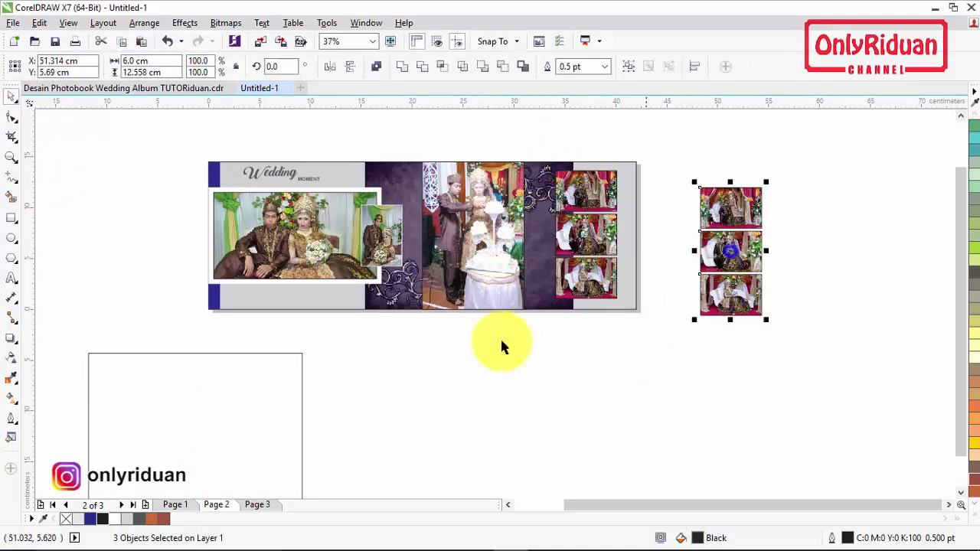
# - Place the three copied photos on page 3, stacked over the narrow strip so they overlap the red background
pyautogui.click(257, 504)
pyautogui.click(728, 282)
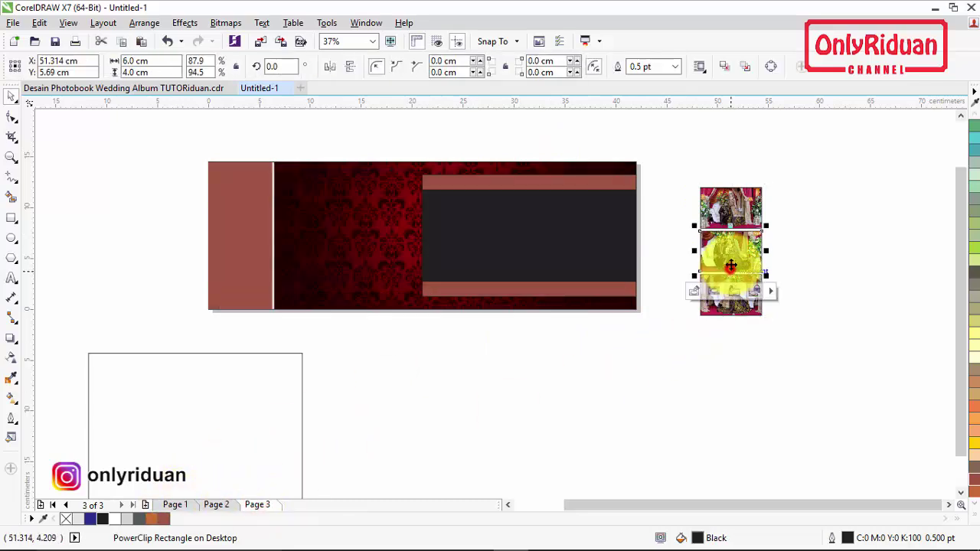
pyautogui.moveTo(691, 160); pyautogui.dragTo(760, 321)
pyautogui.moveTo(732, 267); pyautogui.dragTo(253, 235)
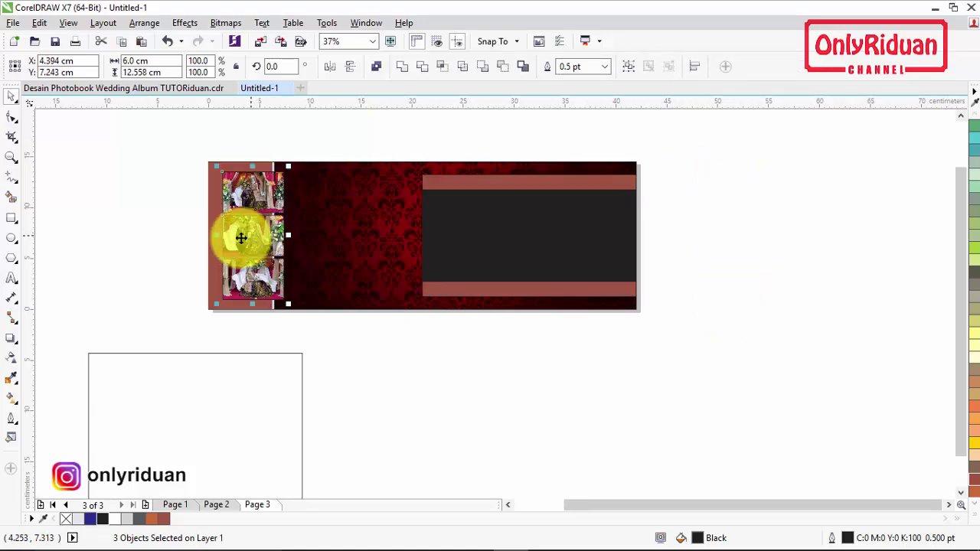
pyautogui.click(144, 197)
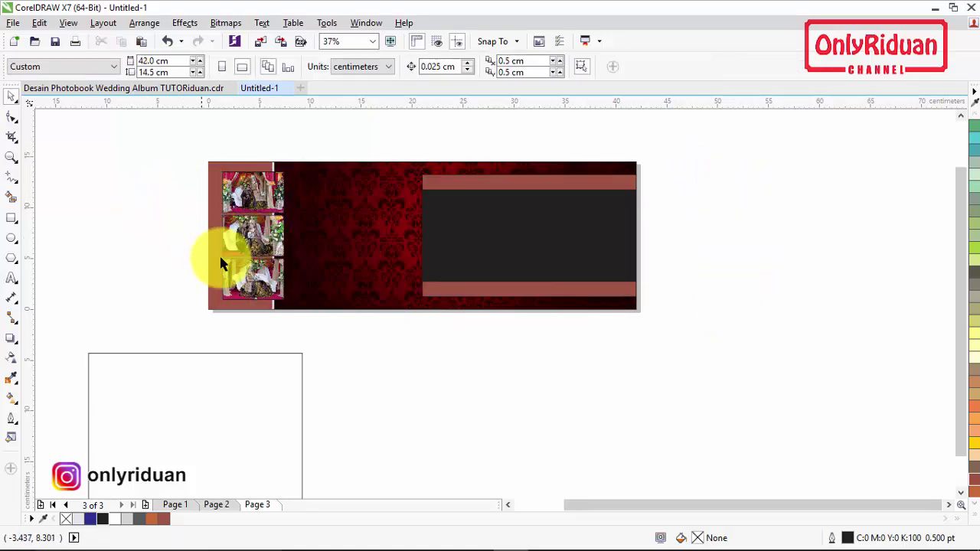
# - Draw a square about 4.66 cm wide on the empty area beside page 3 and round its corners to about 0.6 cm
pyautogui.click(17, 221)
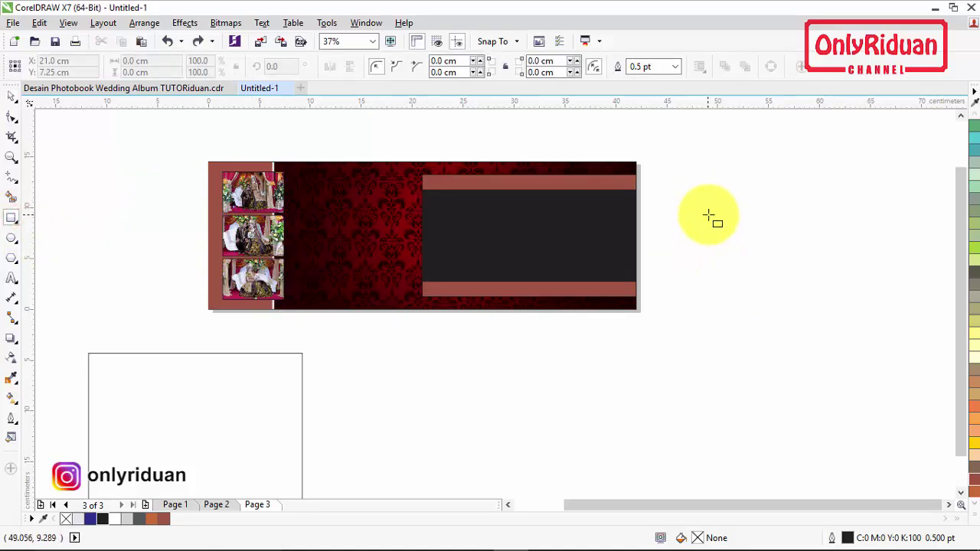
pyautogui.moveTo(692, 200); pyautogui.dragTo(737, 246)
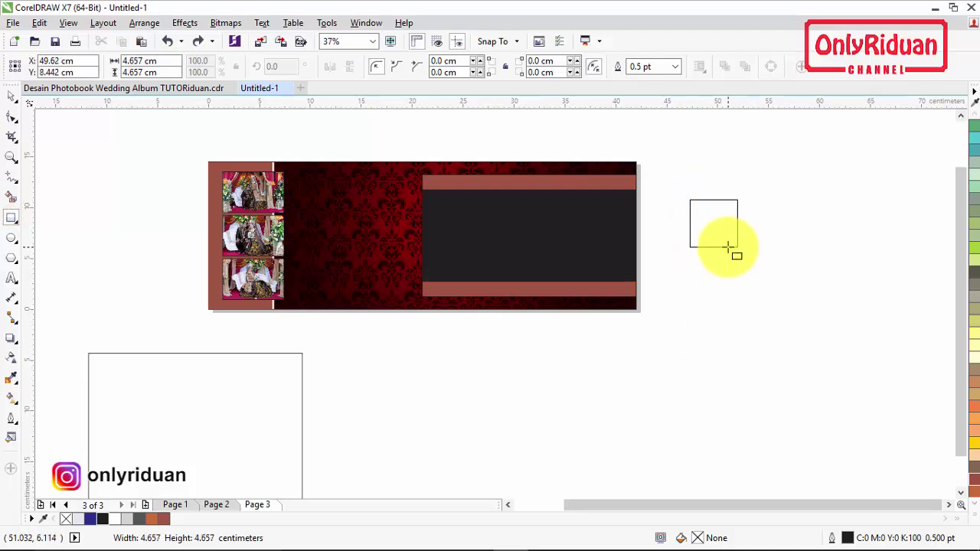
pyautogui.scroll(2, 725, 223)
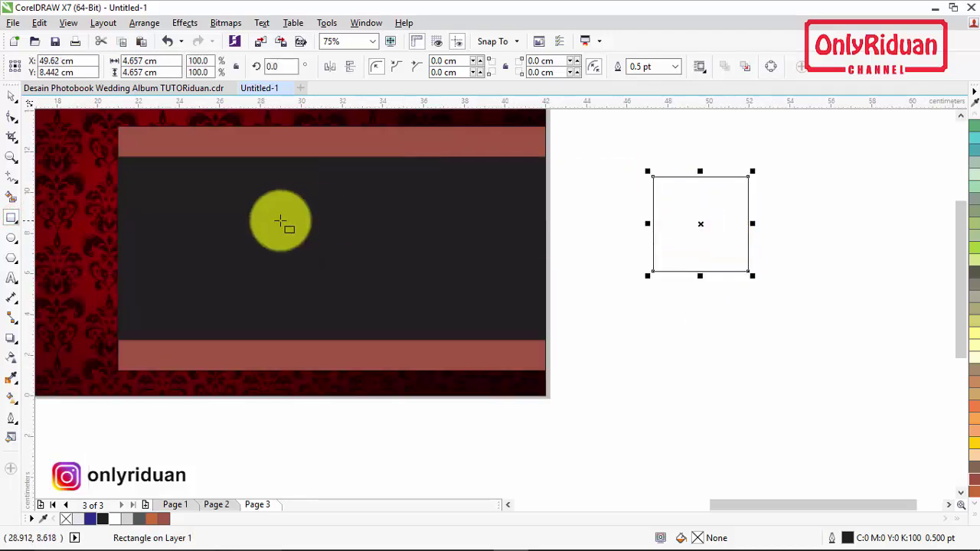
pyautogui.click(15, 119)
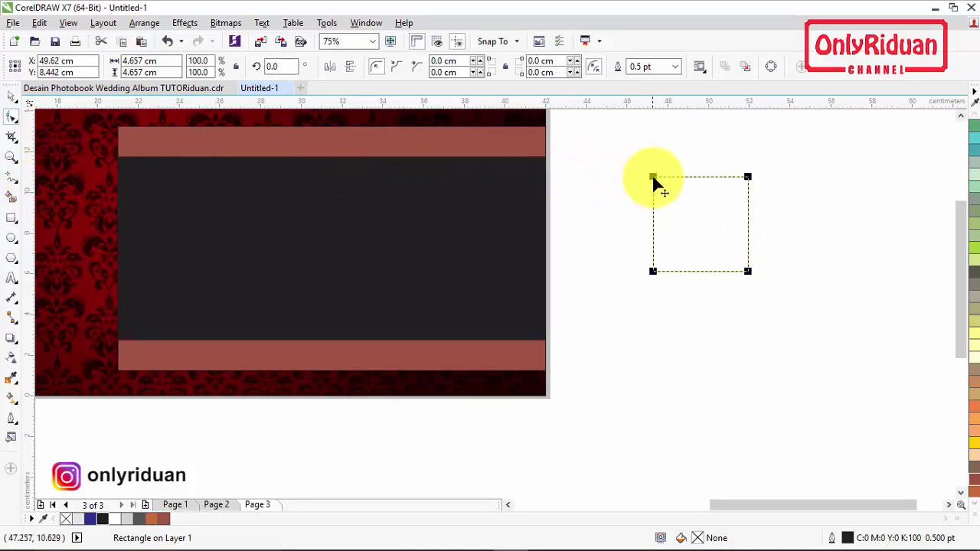
pyautogui.moveTo(655, 178); pyautogui.dragTo(664, 175)
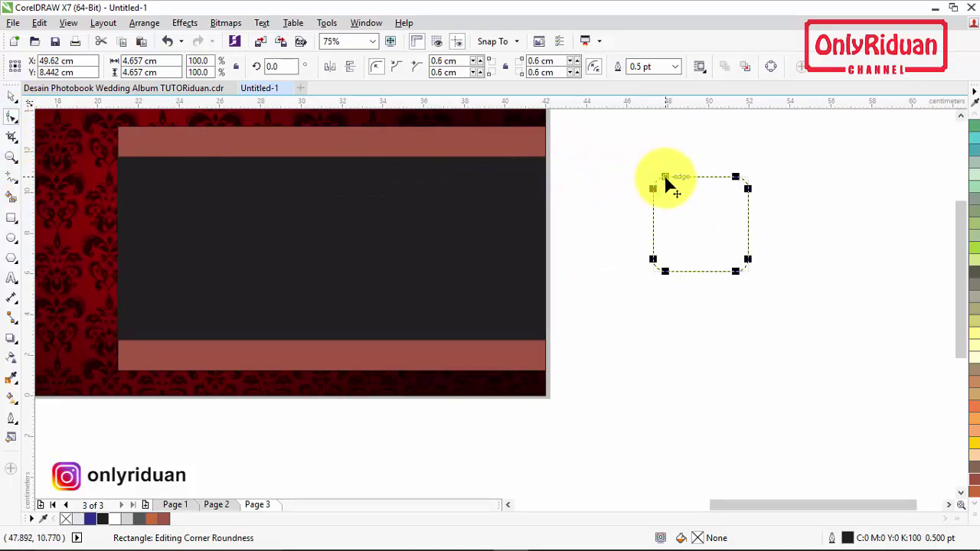
pyautogui.click(10, 95)
# - Duplicate the rounded square sideways, and copy the pair below to form a two-by-two grid with narrow gaps
pyautogui.click(950, 505)
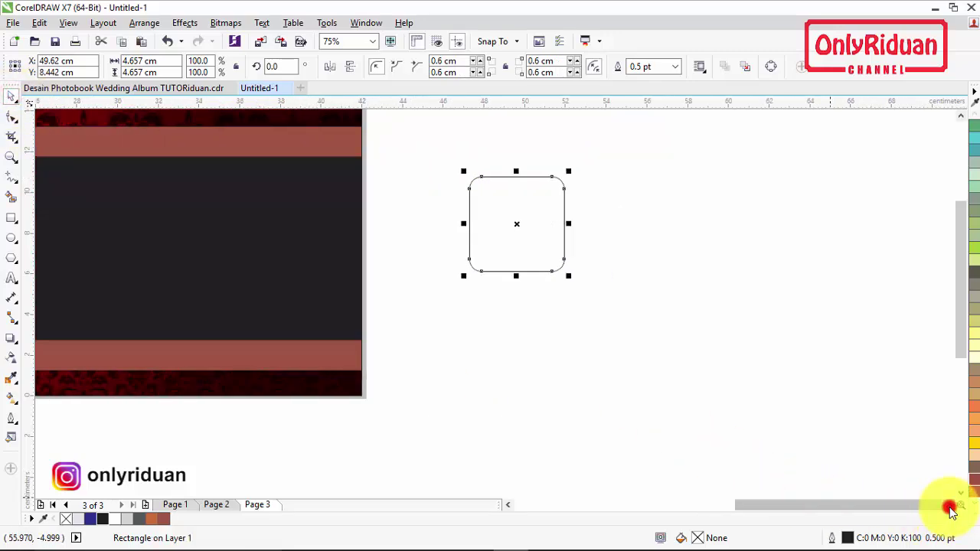
pyautogui.moveTo(424, 222); pyautogui.dragTo(527, 228)
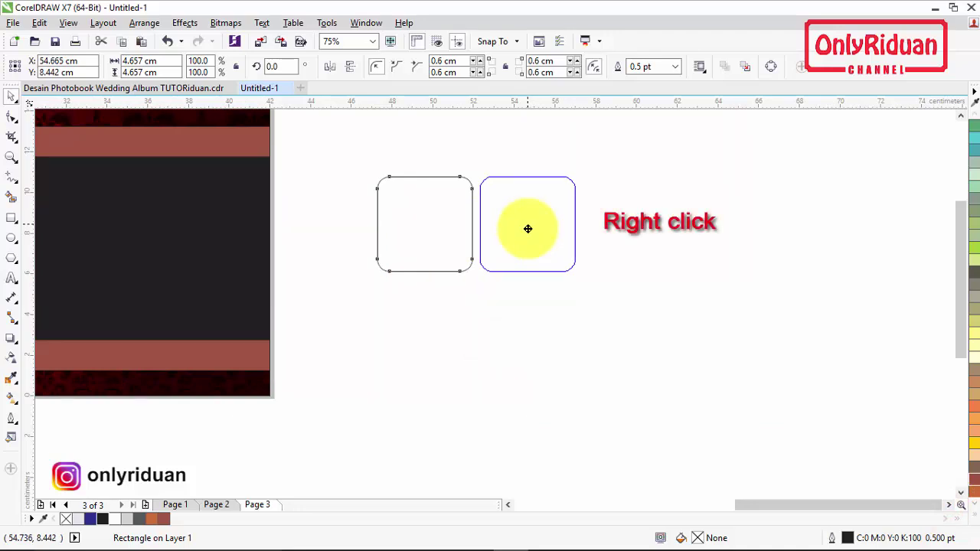
pyautogui.click(586, 309)
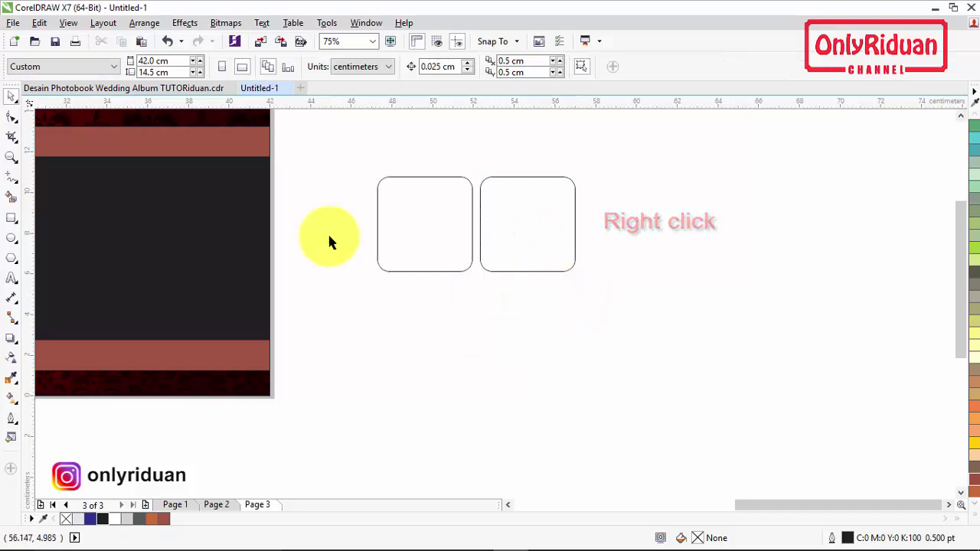
pyautogui.moveTo(662, 310); pyautogui.dragTo(336, 147)
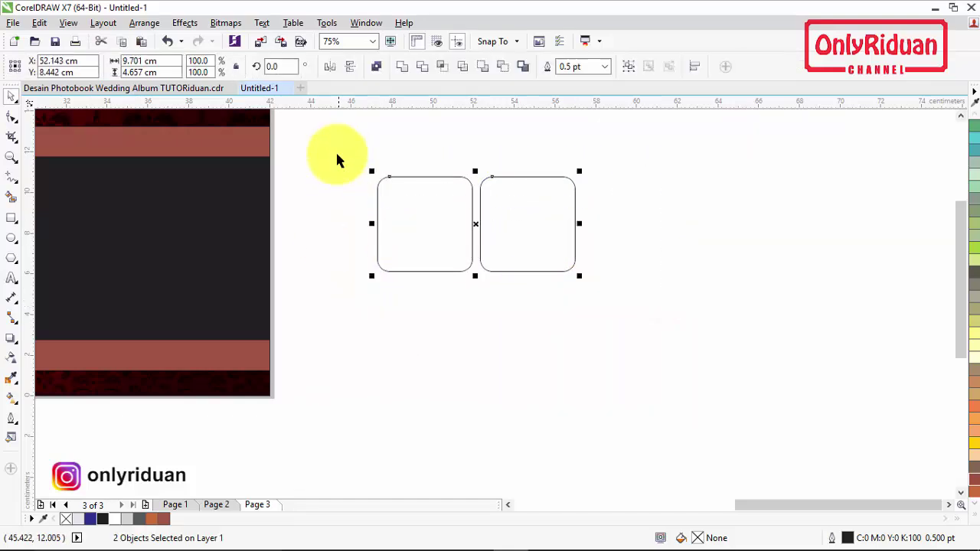
pyautogui.moveTo(476, 225); pyautogui.dragTo(477, 327)
pyautogui.rightClick(477, 326)
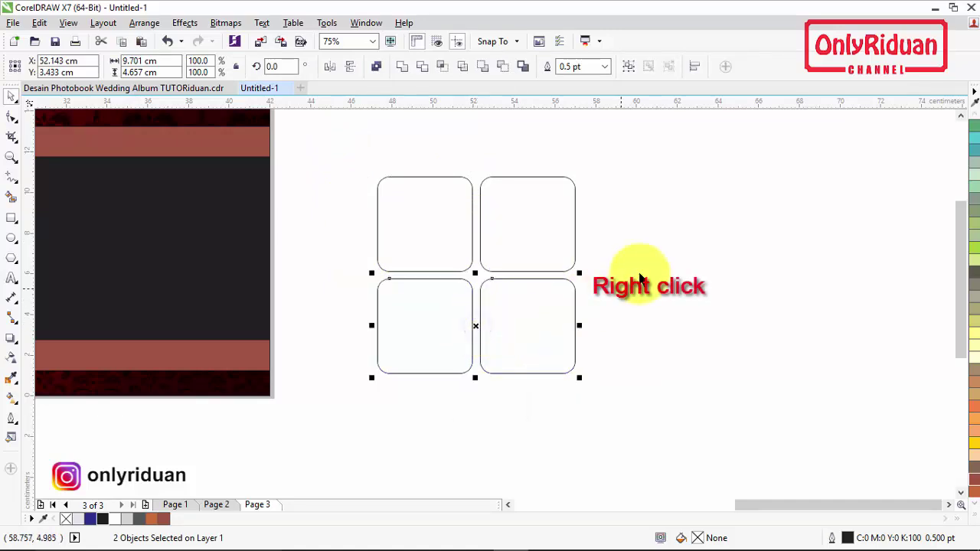
pyautogui.click(641, 276)
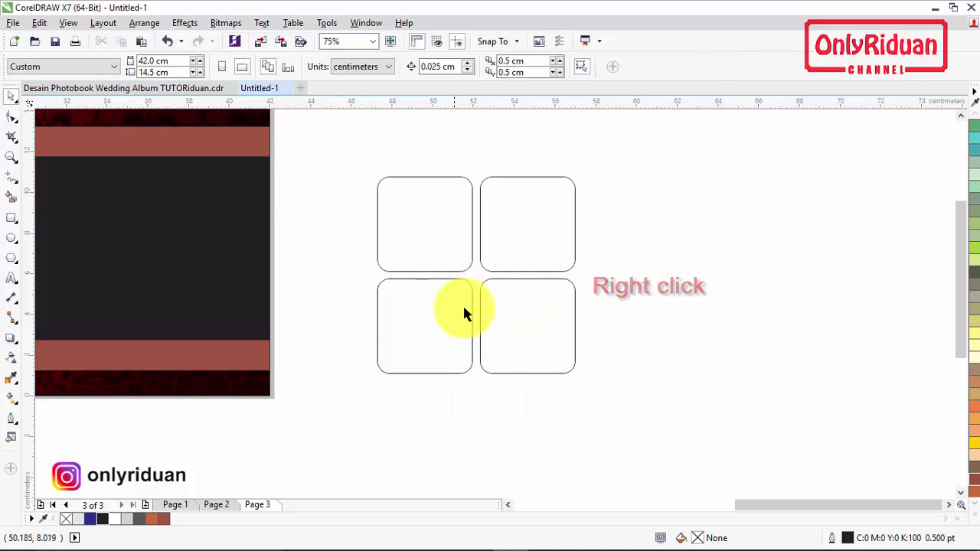
# - Rotate the four rounded squares together to 315° so they form a diamond arrangement
pyautogui.moveTo(545, 351); pyautogui.dragTo(326, 135)
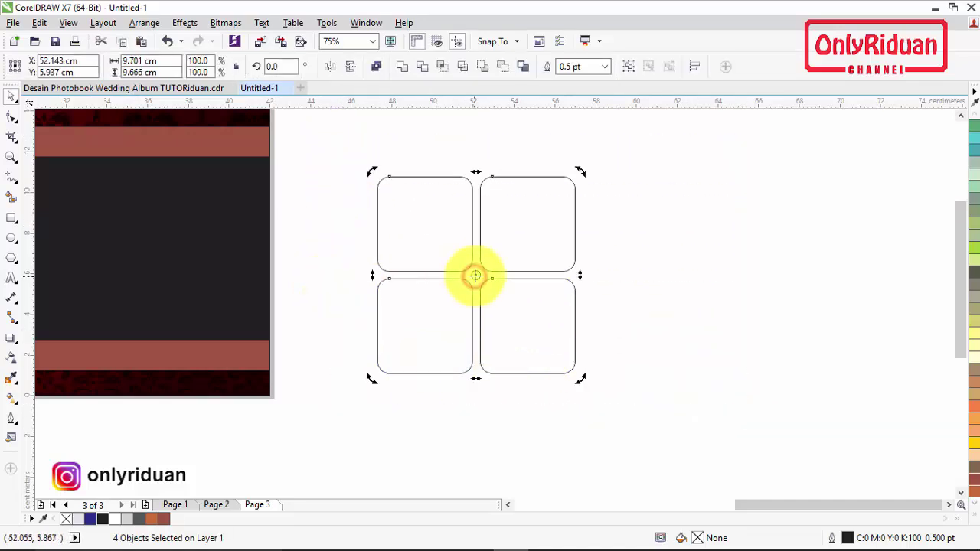
pyautogui.click(475, 276)
pyautogui.moveTo(580, 170); pyautogui.dragTo(628, 277)
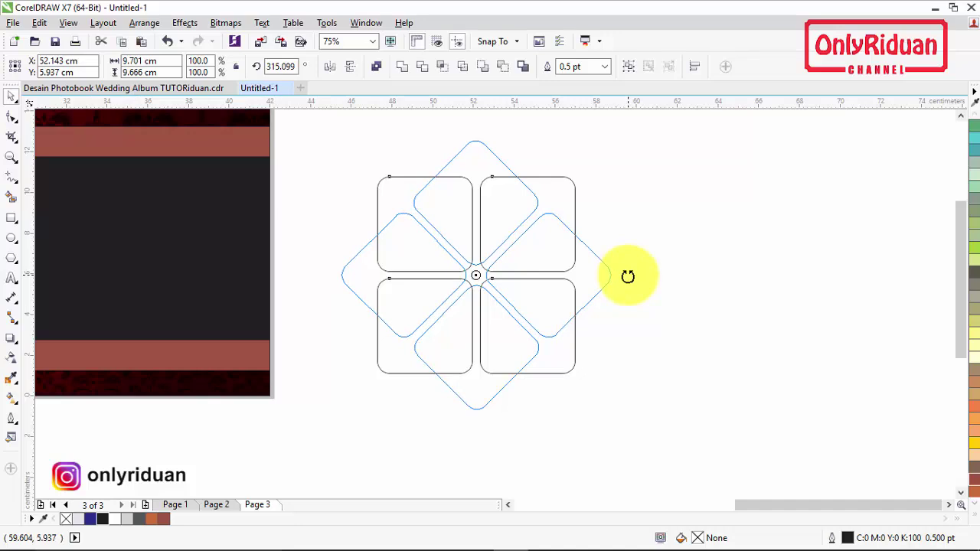
pyautogui.moveTo(628, 276); pyautogui.dragTo(628, 276)
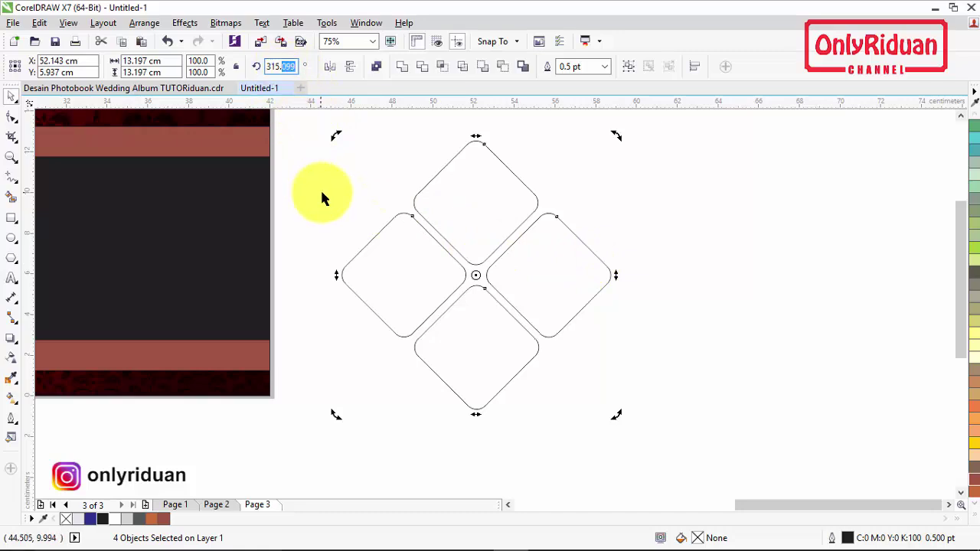
pyautogui.write('000')
pyautogui.press('Return')
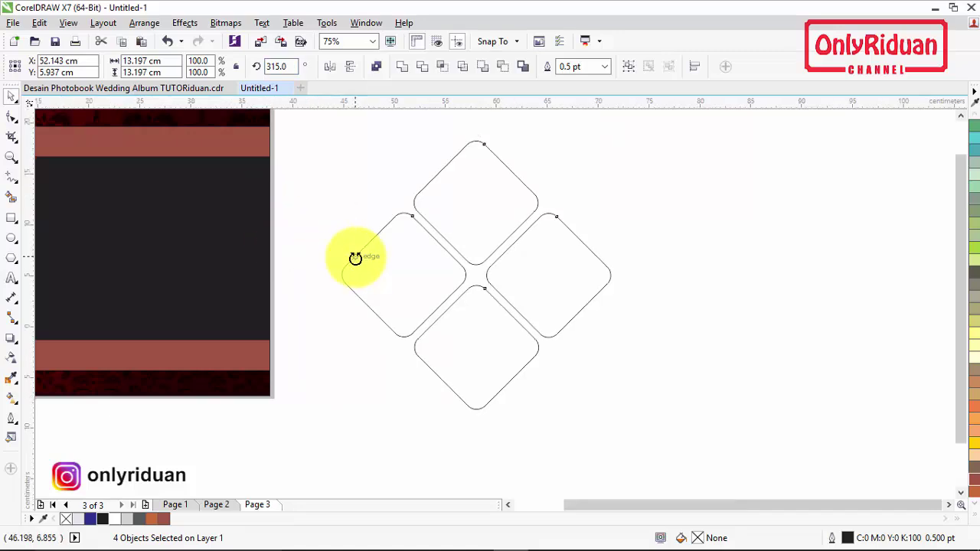
# - Delete the leftmost of the four rounded diamonds beside the page
pyautogui.scroll(-1, 356, 257)
pyautogui.click(509, 506)
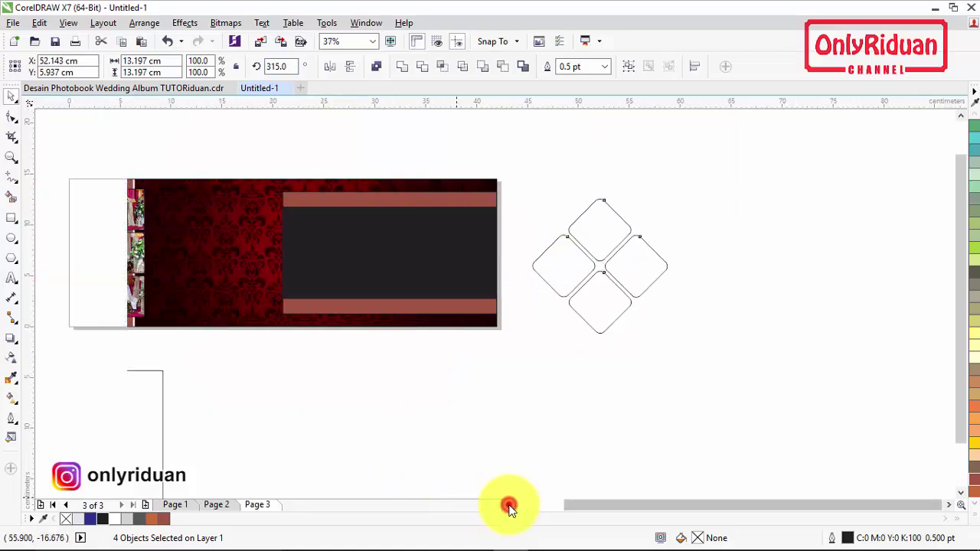
pyautogui.click(769, 387)
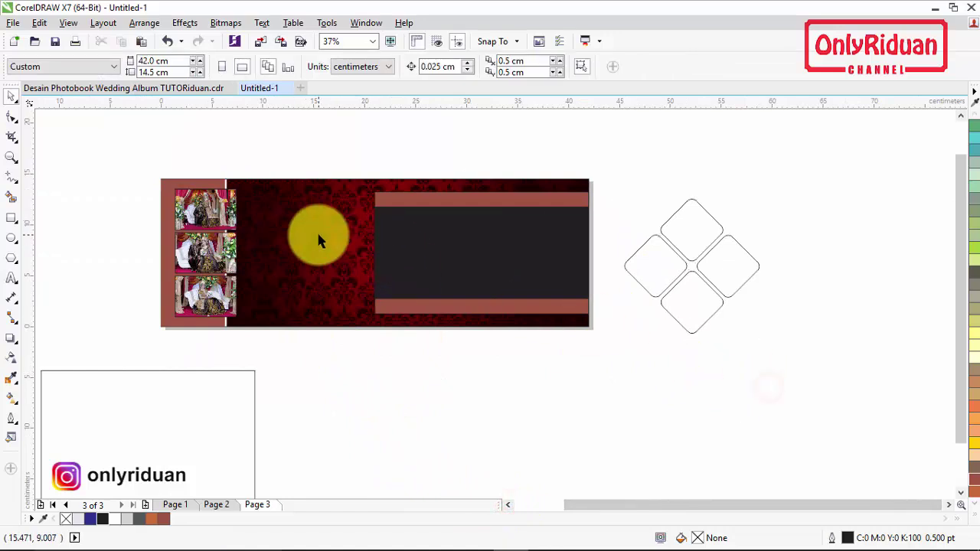
pyautogui.click(662, 269)
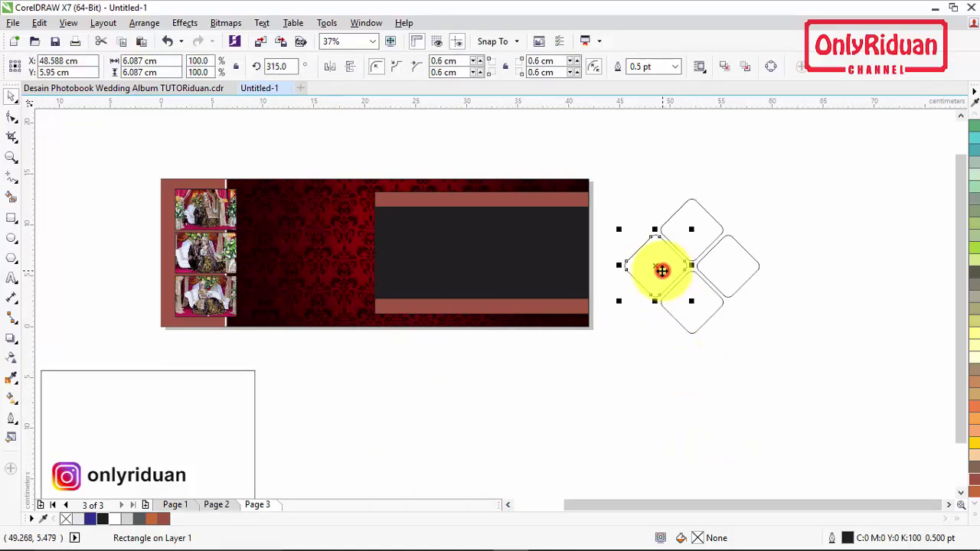
pyautogui.press('Delete')
# - Move the three remaining diamonds onto the red pattern between the photos and the dark block, and fill them black
pyautogui.moveTo(718, 309); pyautogui.dragTo(636, 175)
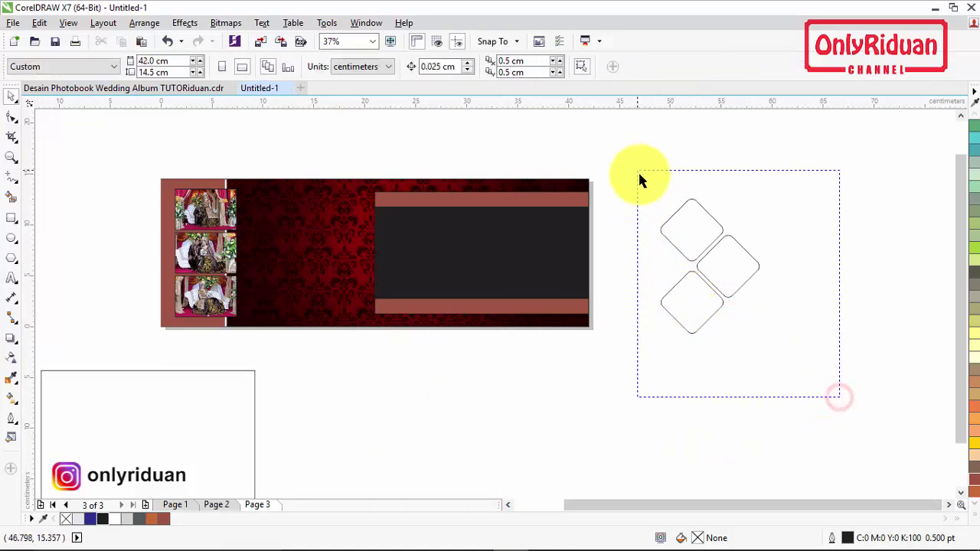
pyautogui.moveTo(763, 338); pyautogui.dragTo(729, 324)
pyautogui.moveTo(702, 254); pyautogui.dragTo(317, 255)
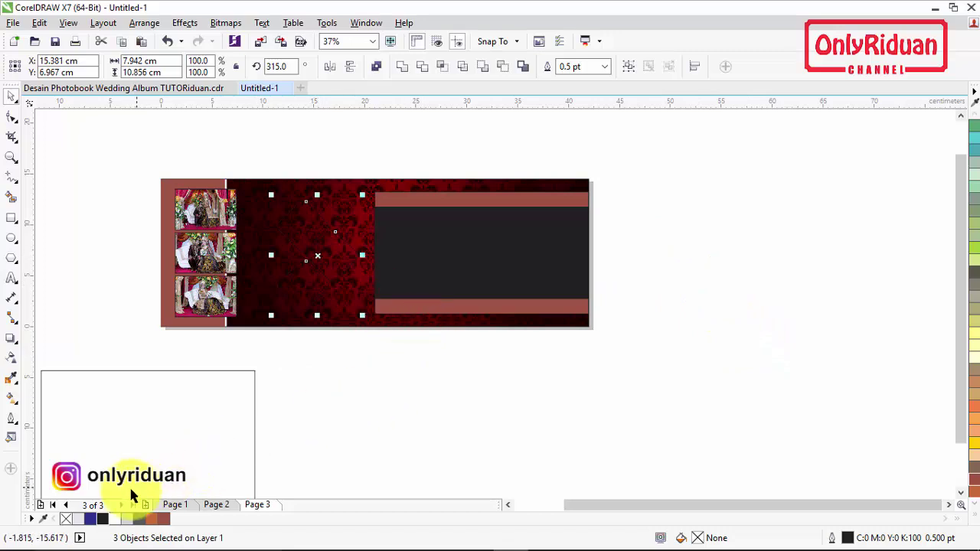
pyautogui.click(103, 519)
pyautogui.click(66, 295)
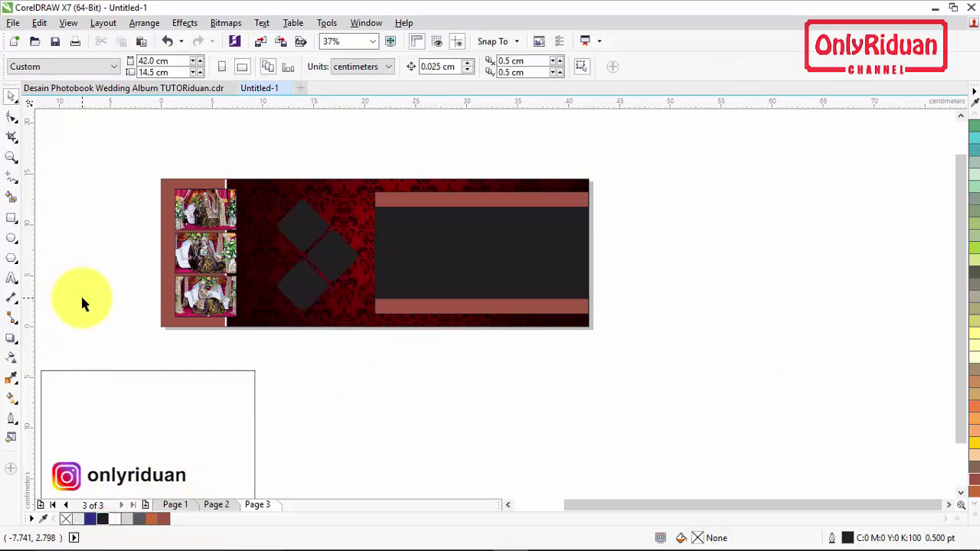
# - Draw a bar about 4.36 × 1.21 cm from the middle photo towards the diamonds and centre it vertically on that photo
pyautogui.click(11, 158)
pyautogui.moveTo(147, 164); pyautogui.dragTo(611, 335)
pyautogui.click(11, 218)
pyautogui.moveTo(217, 292); pyautogui.dragTo(303, 314)
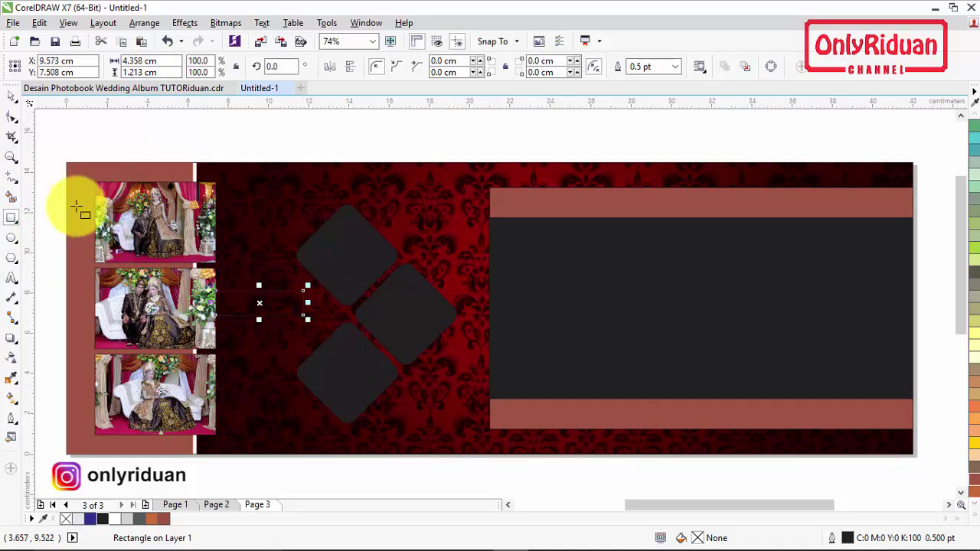
pyautogui.click(12, 95)
pyautogui.keyDown('shift'); pyautogui.click(147, 319); pyautogui.keyUp('shift')
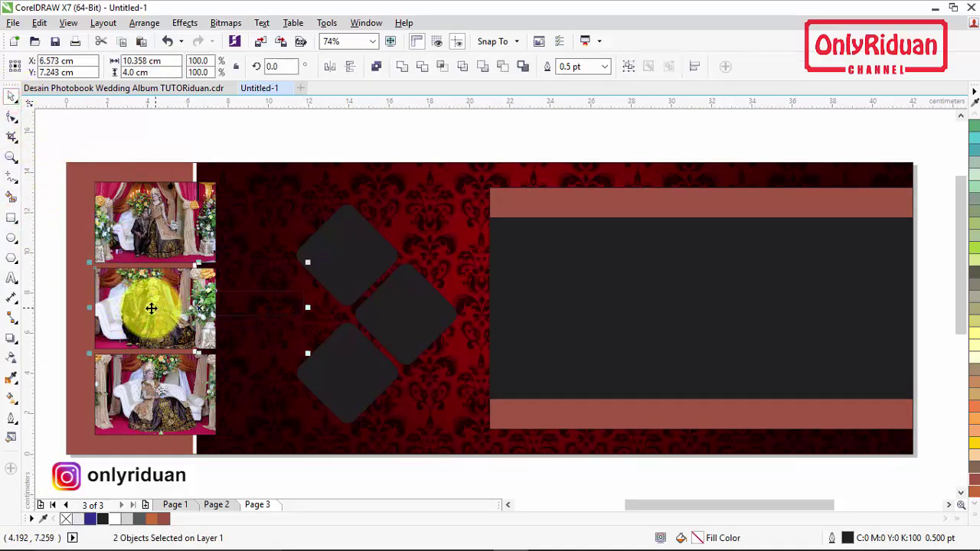
pyautogui.click(182, 120)
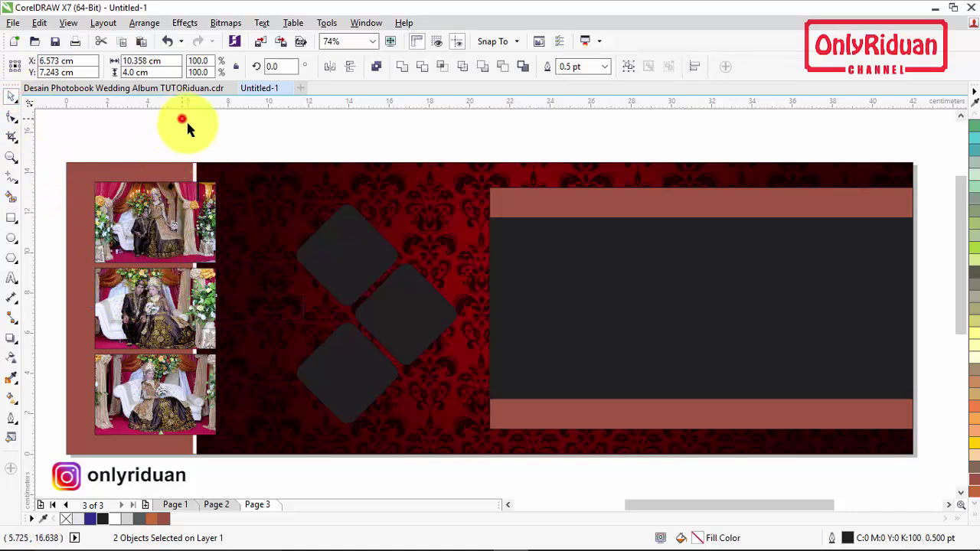
# - Fill the bar beside the middle photo with 20% Black and remove its outline
pyautogui.click(258, 311)
pyautogui.click(123, 520)
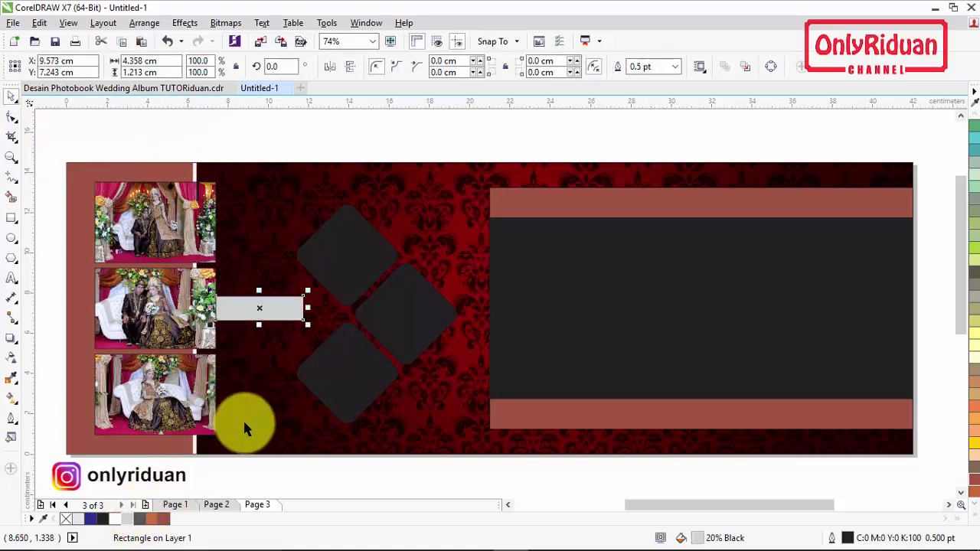
pyautogui.rightClick(68, 520)
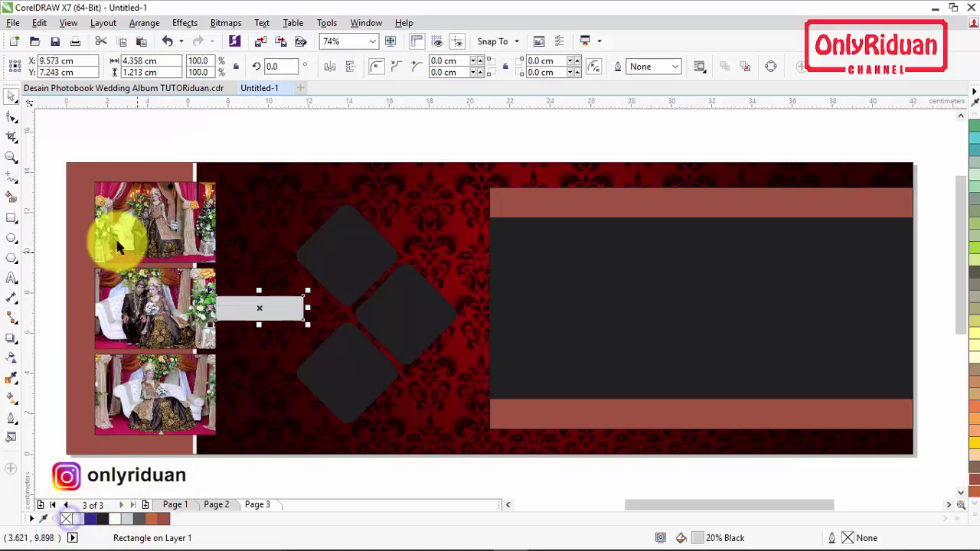
# - Add the text "2020" in bold 24 pt Arial, place it at the right end of the light grey bar and colour it white
pyautogui.click(13, 278)
pyautogui.click(251, 125)
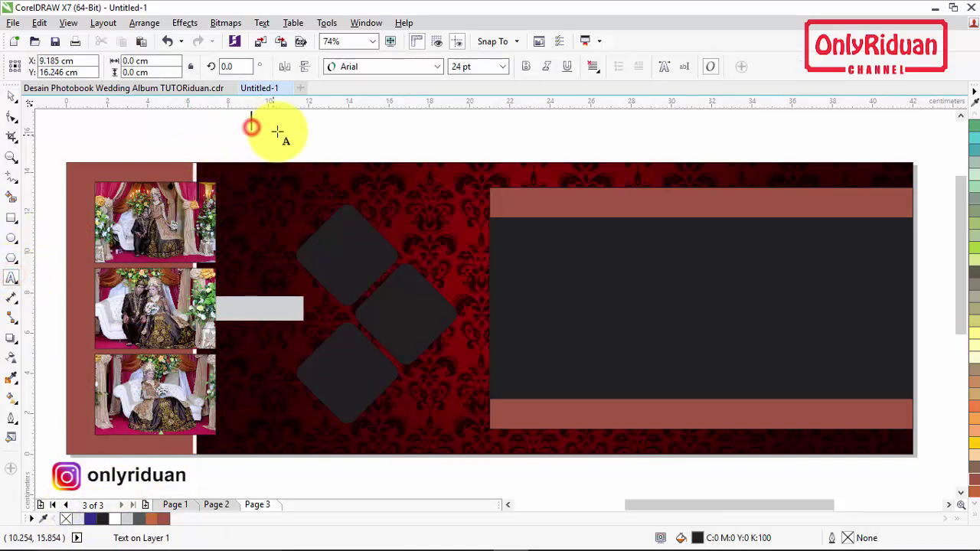
pyautogui.click(11, 96)
pyautogui.click(525, 67)
pyautogui.moveTo(270, 121); pyautogui.dragTo(278, 310)
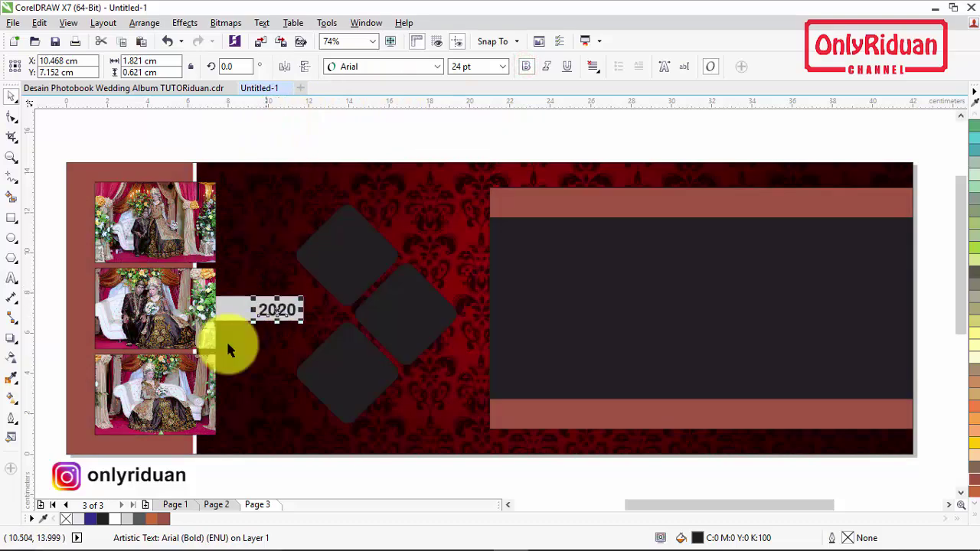
pyautogui.click(111, 520)
pyautogui.click(289, 120)
pyautogui.click(281, 309)
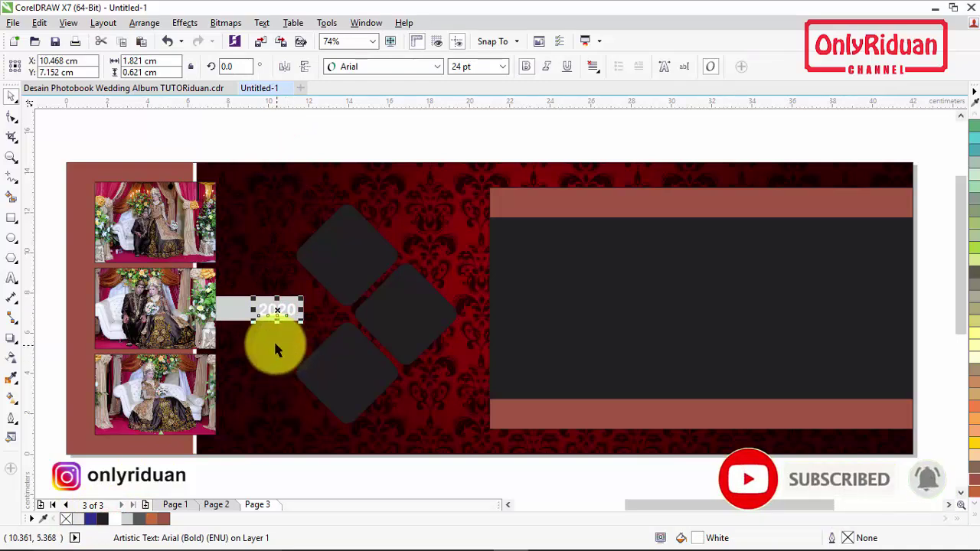
# - Add the text "Sweet Memories" above the page and set its font to Beyond The Mountains
pyautogui.click(12, 278)
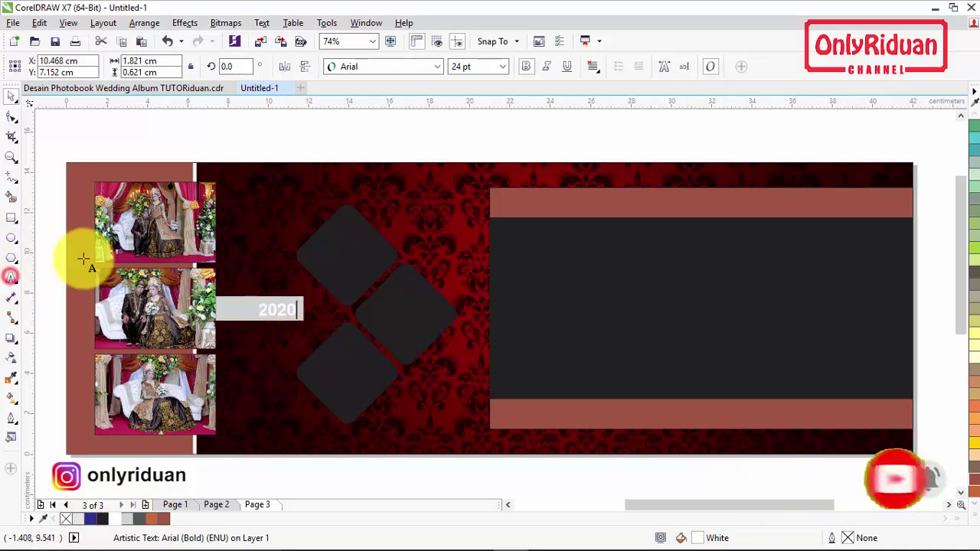
pyautogui.click(278, 144)
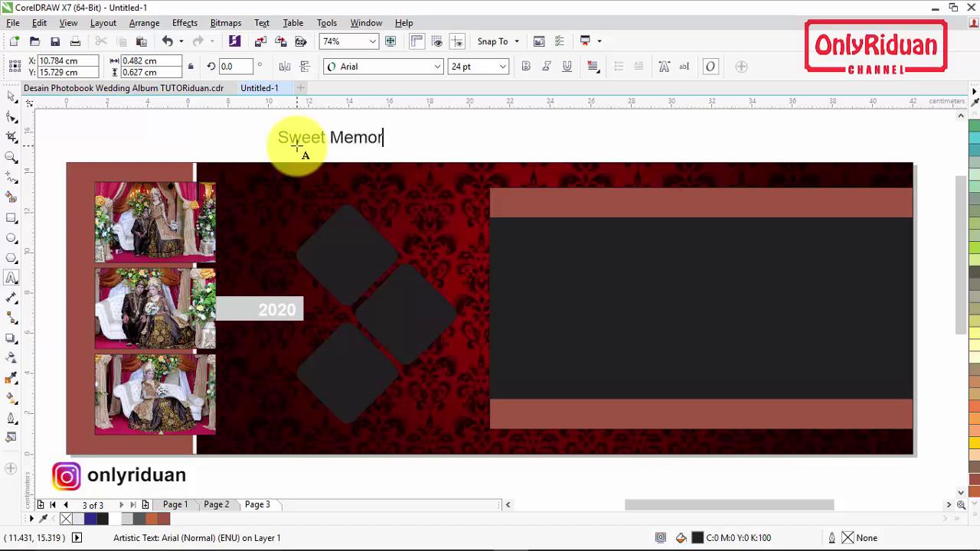
pyautogui.click(12, 96)
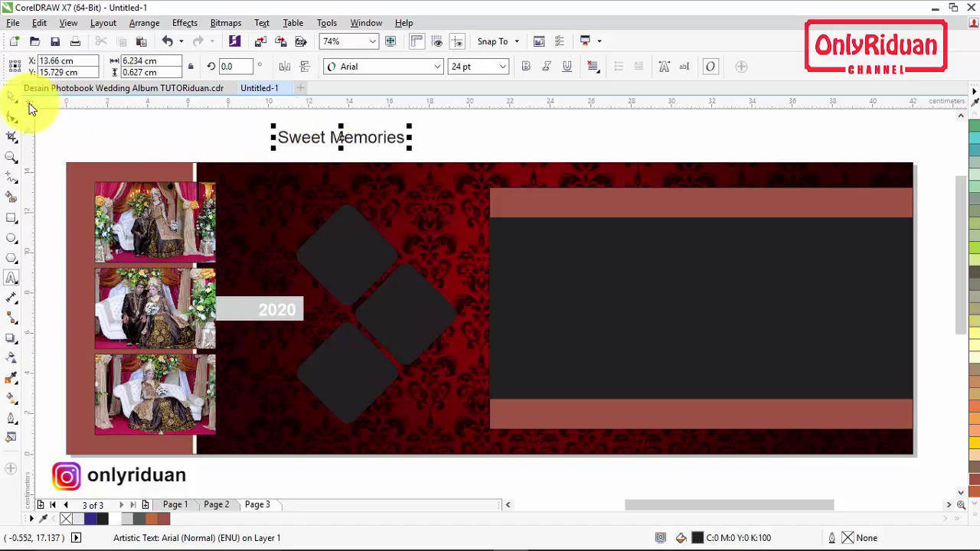
pyautogui.click(437, 67)
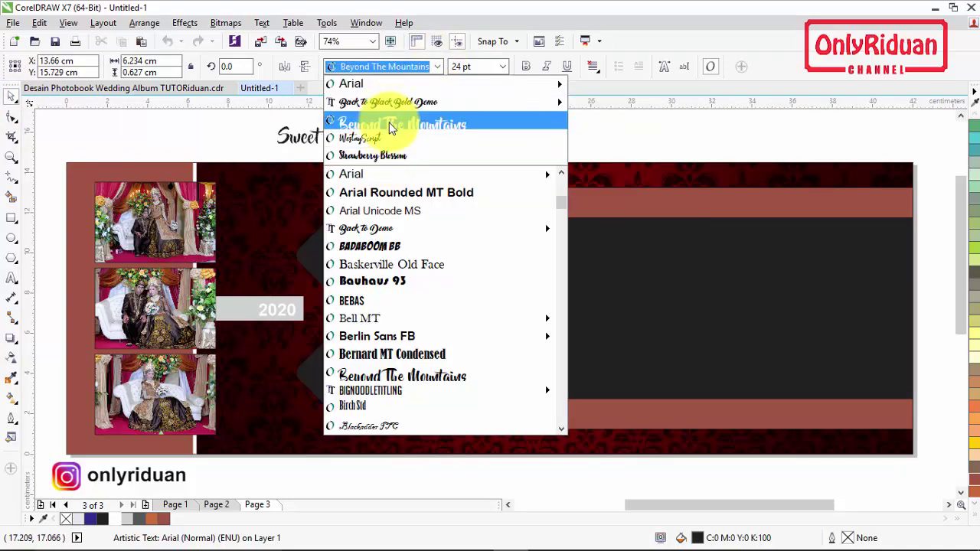
pyautogui.click(390, 125)
# - Place "Sweet Memories" just below the light grey bar, about 3.86 cm wide, and colour it white
pyautogui.moveTo(392, 157); pyautogui.dragTo(264, 334)
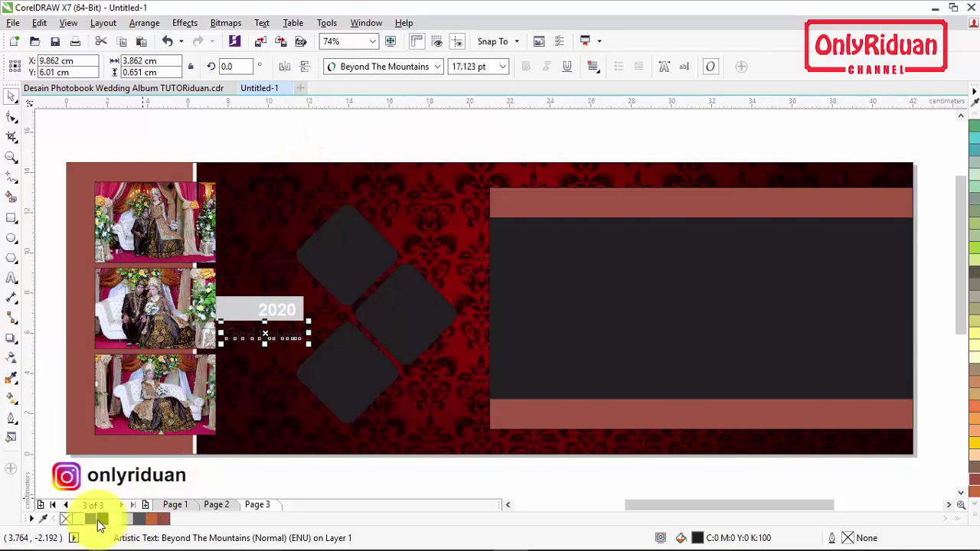
pyautogui.click(109, 518)
pyautogui.click(246, 128)
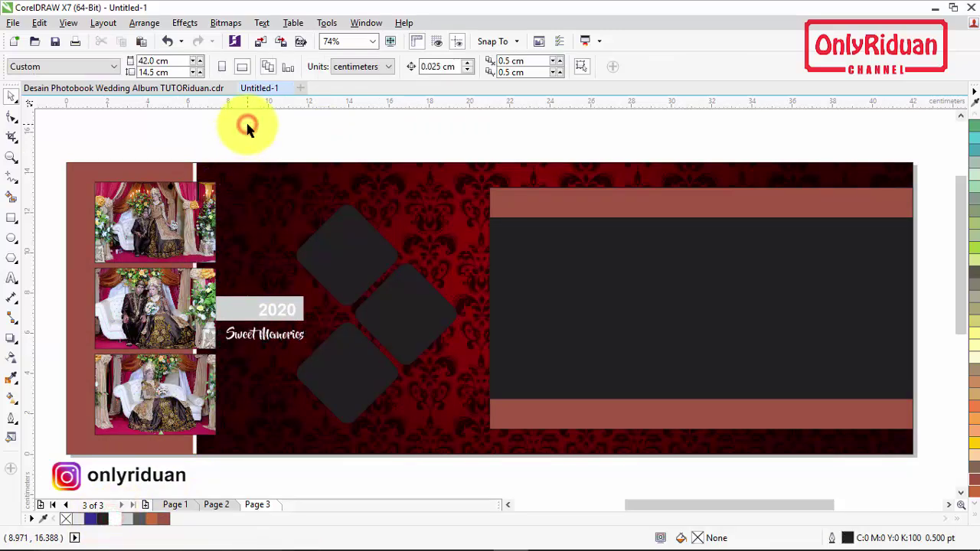
# - Copy the "Wedding MOMENT" title from page 2 and paste it onto page 3
pyautogui.press('F3')
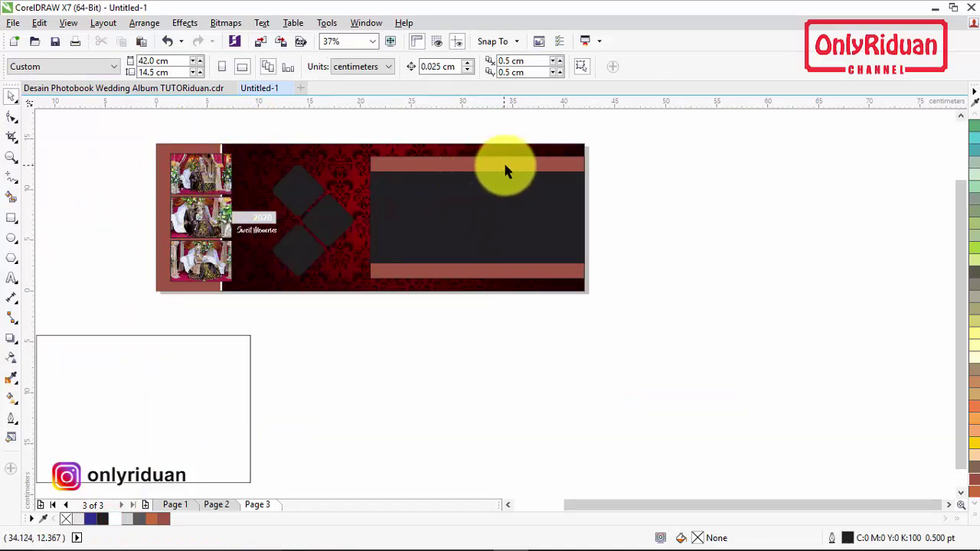
pyautogui.click(213, 508)
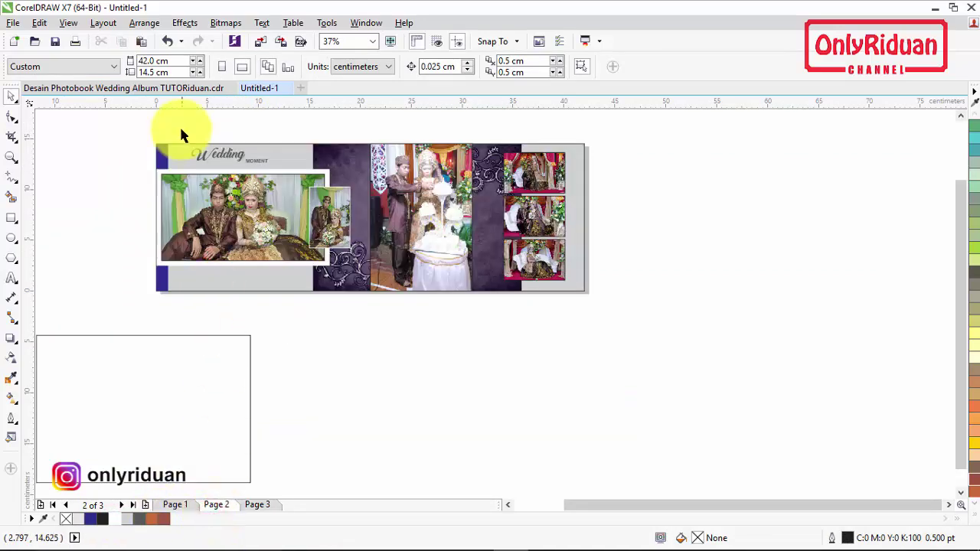
pyautogui.moveTo(269, 189); pyautogui.dragTo(270, 189)
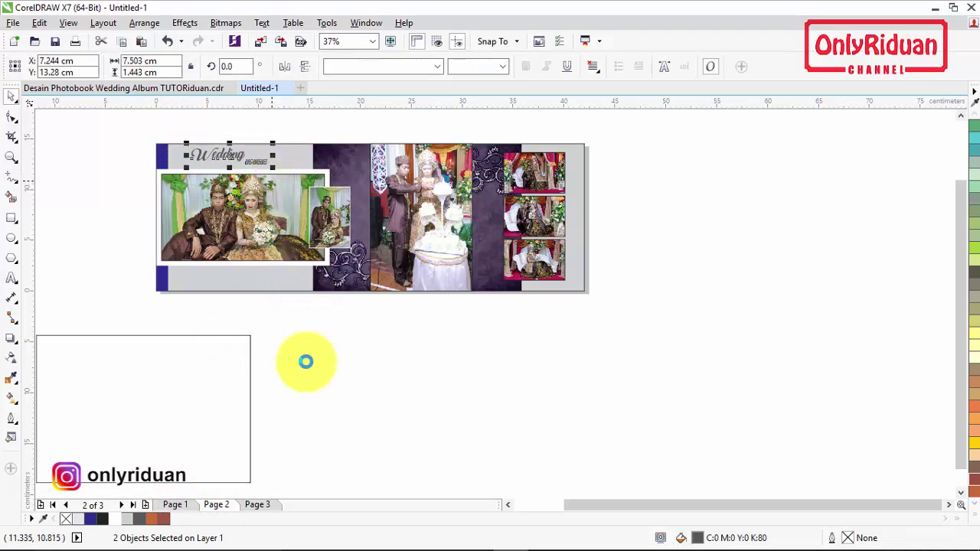
pyautogui.click(258, 508)
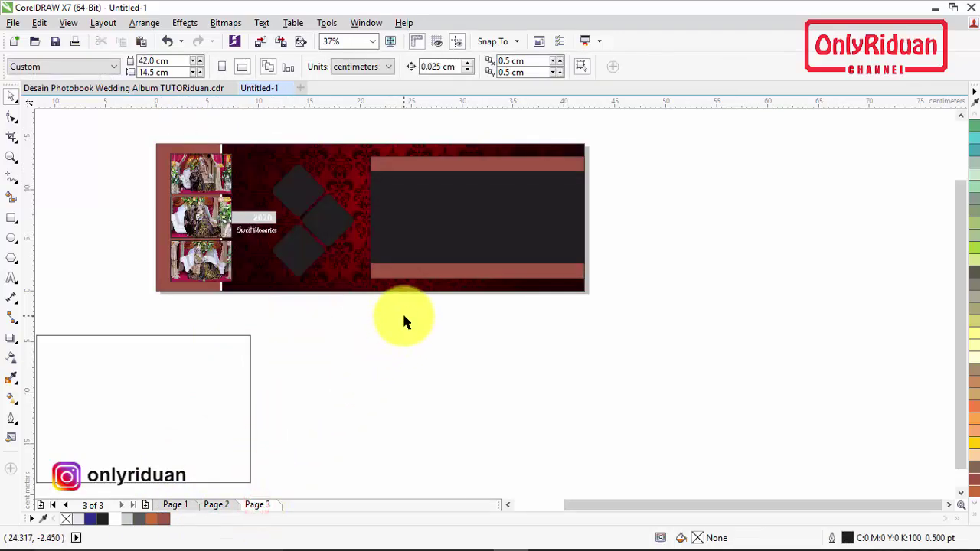
pyautogui.hotkey('ctrl', 'v')
# - Place the "Wedding MOMENT" title centred on the upper brown band, about 5.63 cm wide, and colour it white
pyautogui.moveTo(225, 158); pyautogui.dragTo(475, 165)
pyautogui.scroll(2, 475, 165)
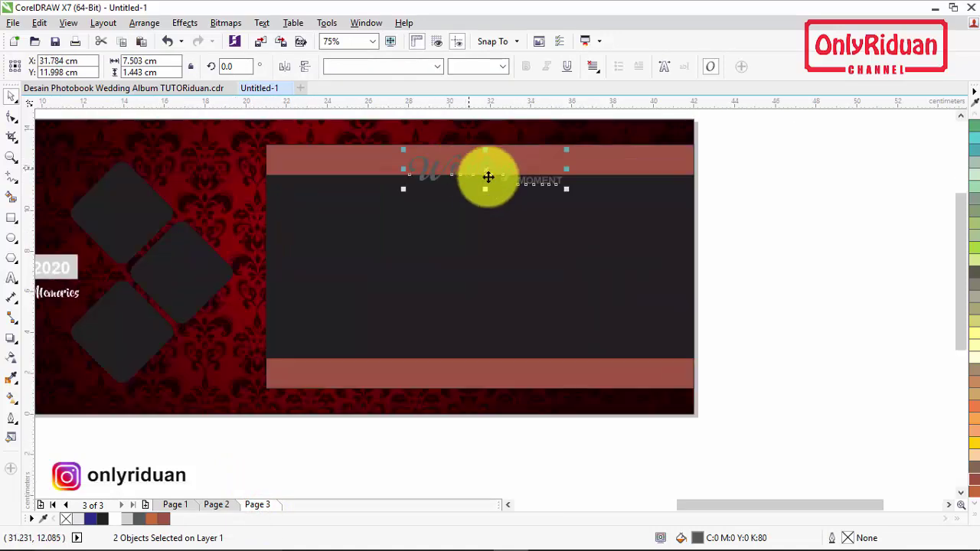
pyautogui.moveTo(568, 189); pyautogui.dragTo(490, 161)
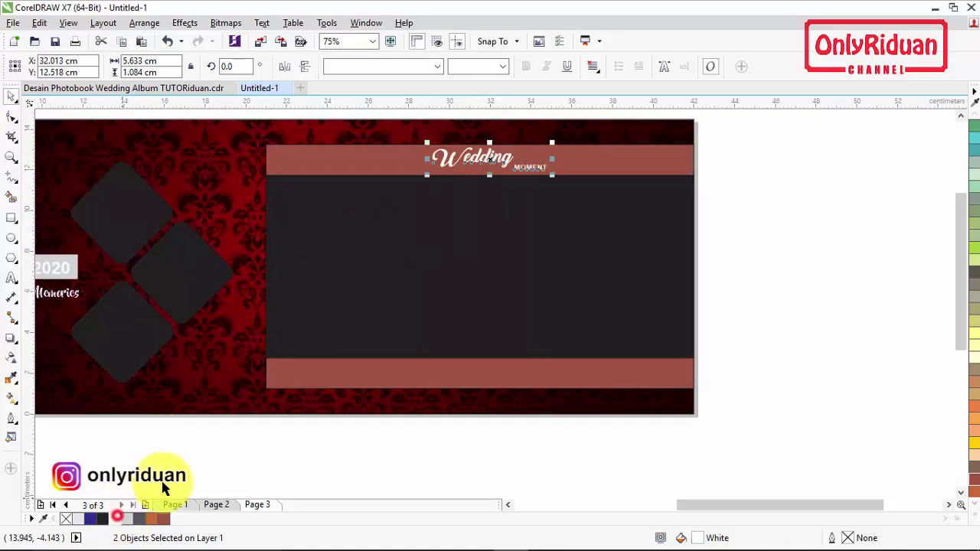
pyautogui.click(893, 227)
# - Import DSC_0204.JPG, DSC_0207.JPG and DSC_0209.JPG and place them at the dark panel's upper left, each about 4 cm wide
pyautogui.scroll(-2, 739, 202)
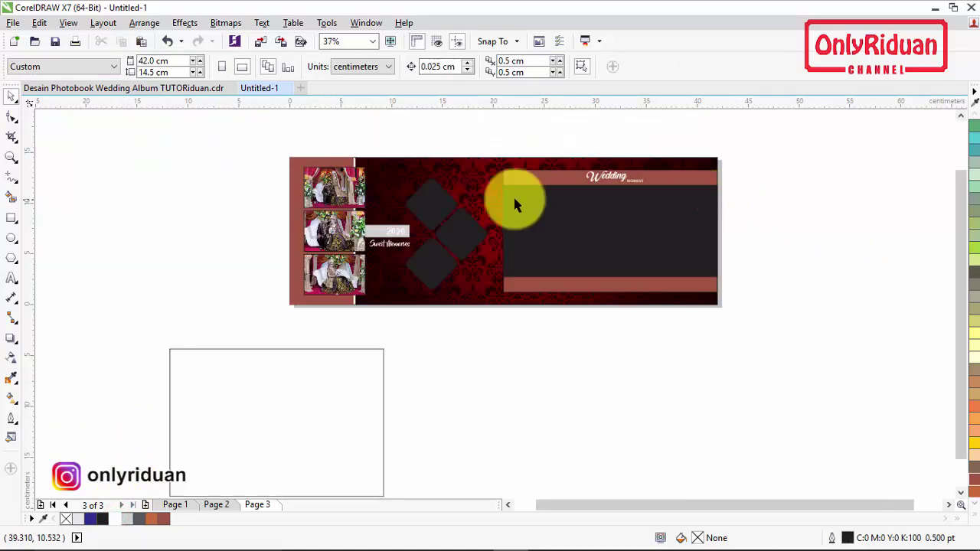
pyautogui.click(11, 156)
pyautogui.moveTo(276, 129); pyautogui.dragTo(709, 325)
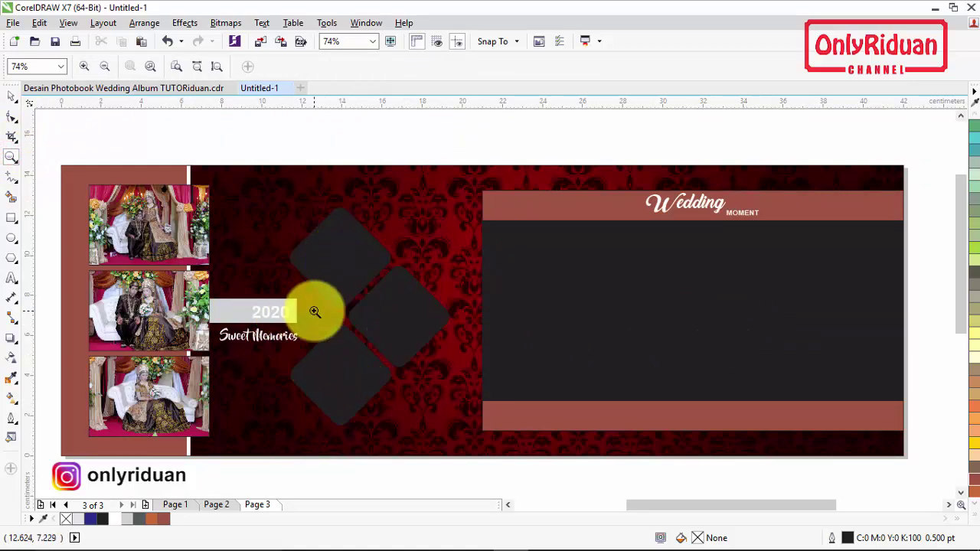
pyautogui.press('space')
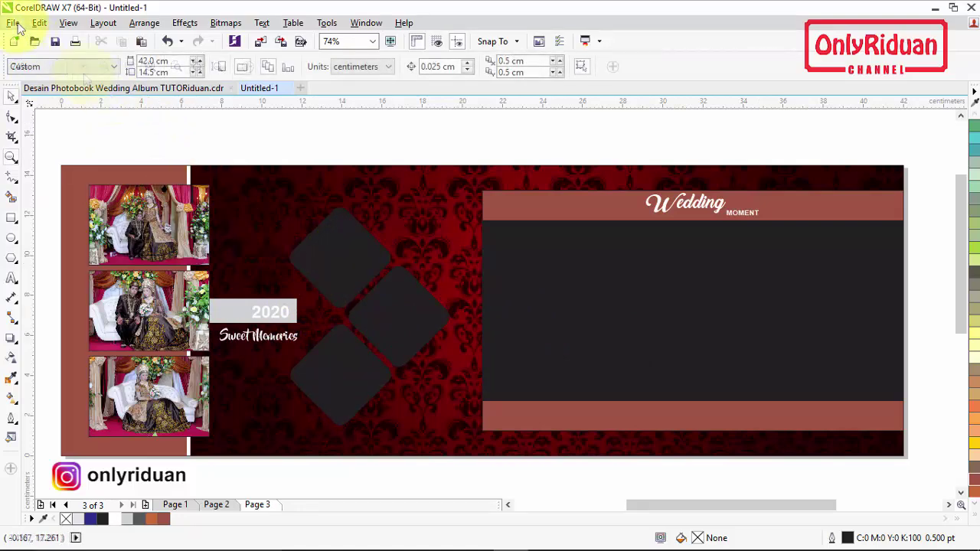
pyautogui.click(13, 22)
pyautogui.click(53, 245)
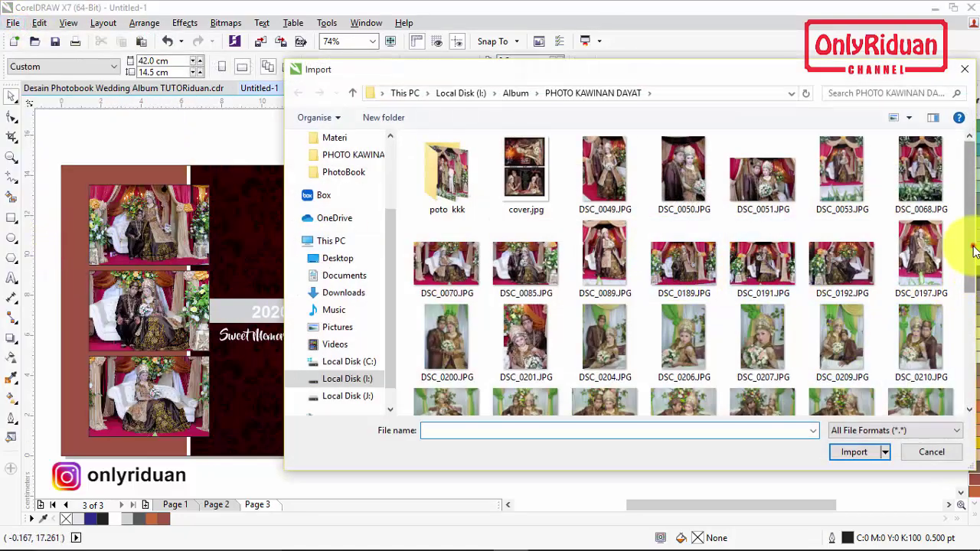
pyautogui.scroll(-1, 969, 257)
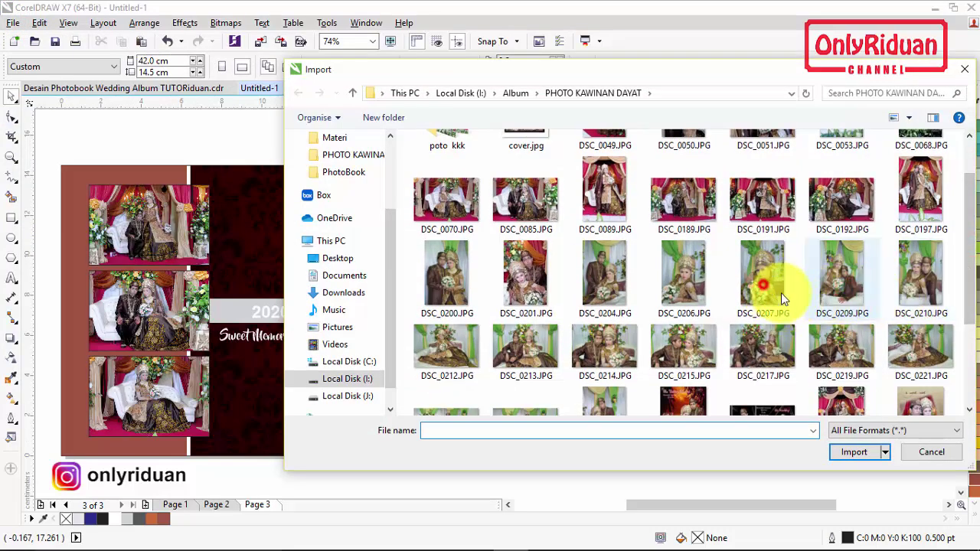
pyautogui.keyDown('shift'); pyautogui.click(610, 302); pyautogui.keyUp('shift')
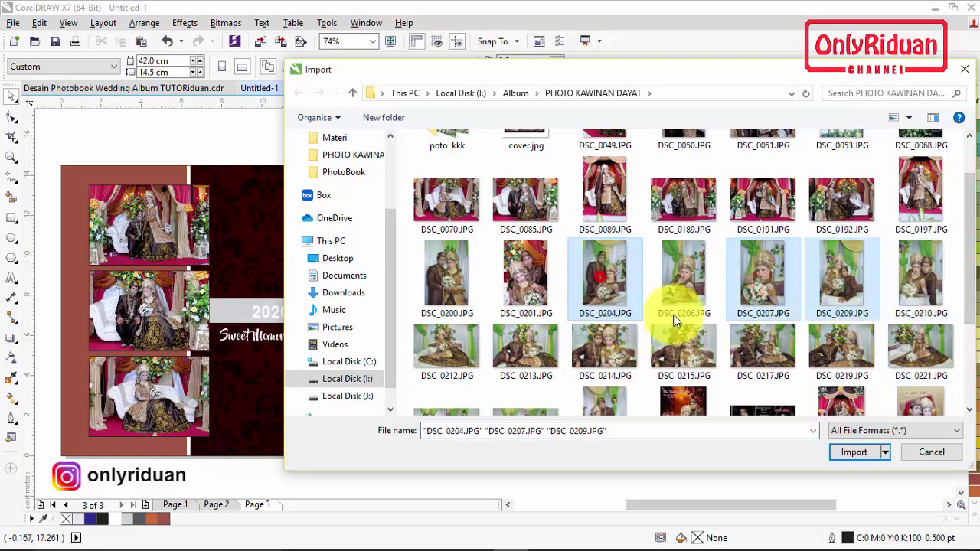
pyautogui.click(842, 452)
pyautogui.moveTo(501, 222); pyautogui.dragTo(628, 331)
pyautogui.moveTo(500, 221); pyautogui.dragTo(579, 341)
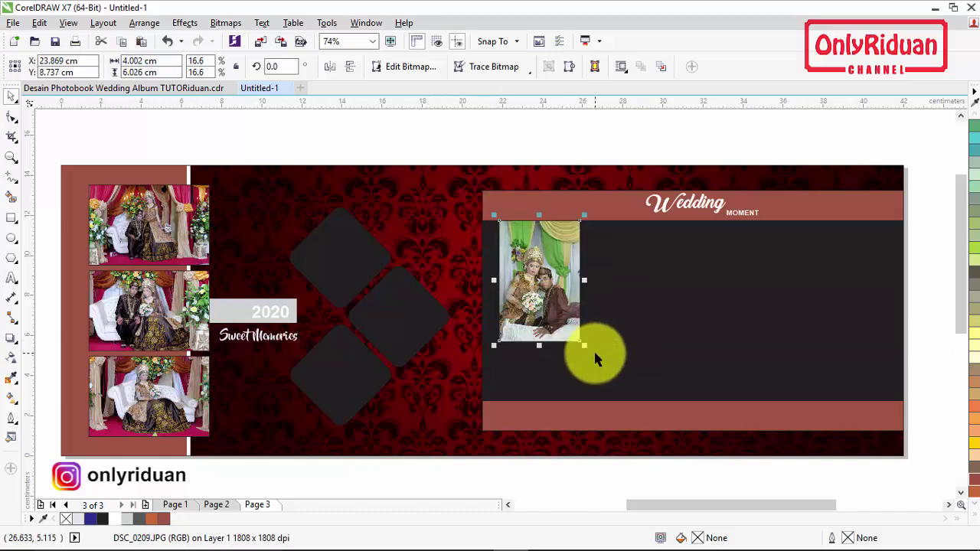
# - PowerClip DSC_0209.JPG into the right-hand diamond and enlarge the photo inside the frame to about 5.3 × 7.98 cm
pyautogui.rightClick(535, 274)
pyautogui.click(558, 183)
pyautogui.click(396, 308)
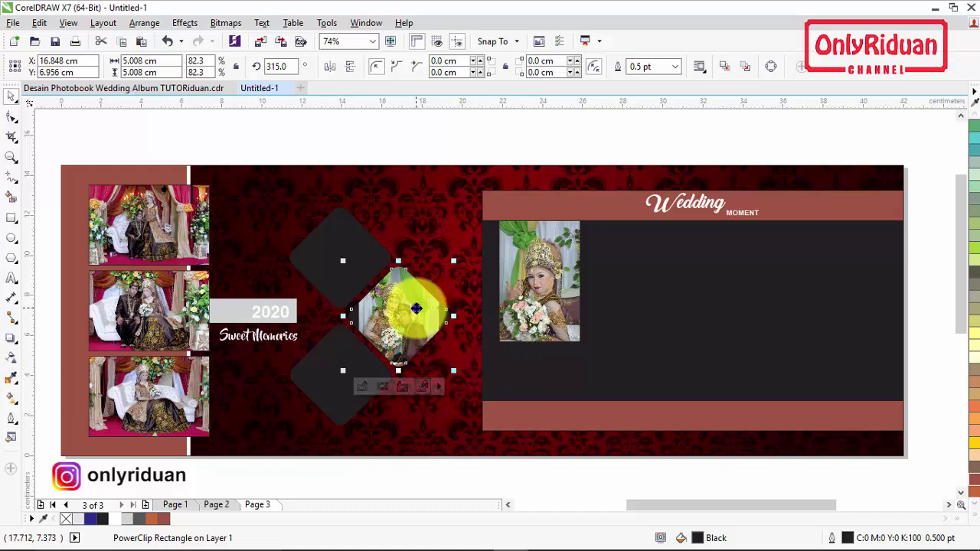
pyautogui.rightClick(418, 308)
pyautogui.click(473, 175)
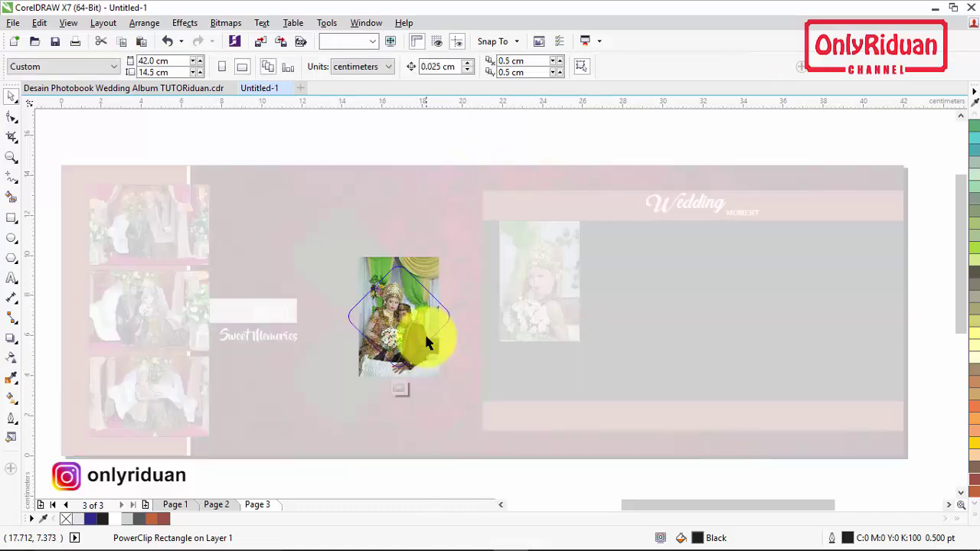
pyautogui.click(424, 308)
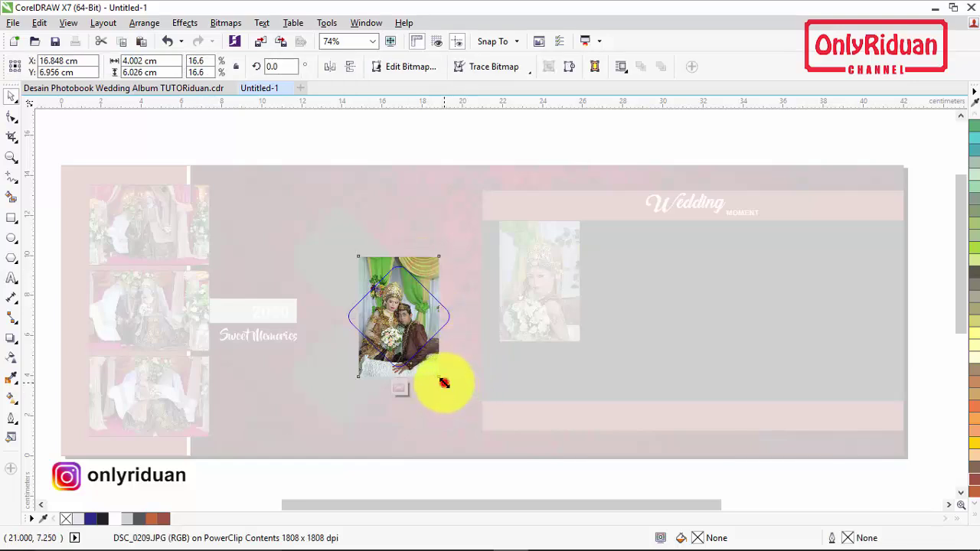
pyautogui.moveTo(444, 383); pyautogui.dragTo(460, 400)
pyautogui.rightClick(417, 313)
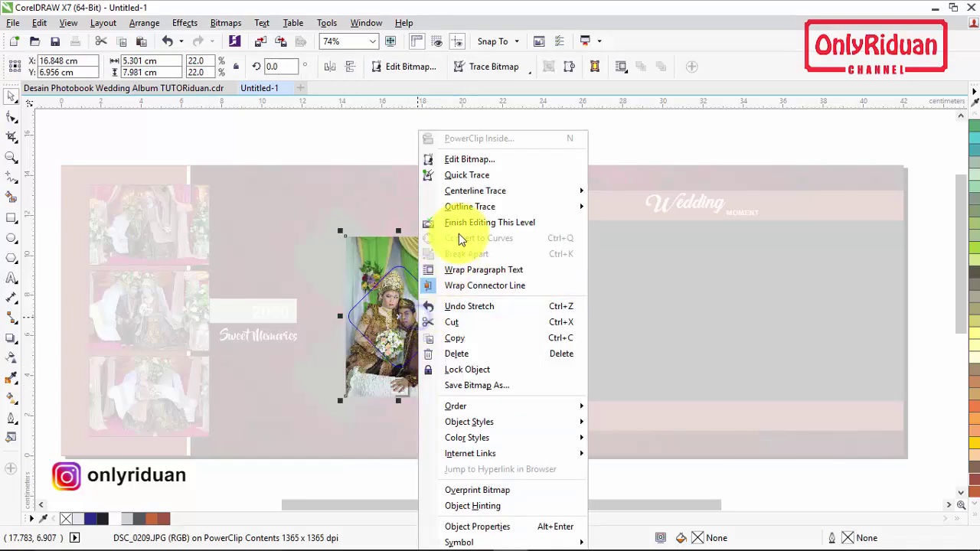
pyautogui.click(459, 222)
# - Enlarge the two remaining portraits to about 4.81 cm wide and PowerClip DSC_0207.JPG into the upper diamond
pyautogui.moveTo(490, 144); pyautogui.dragTo(605, 373)
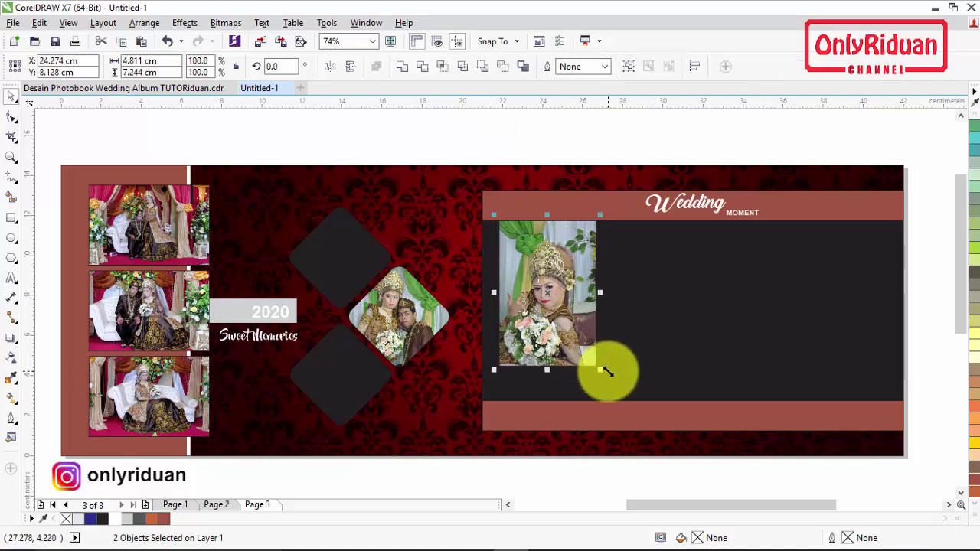
pyautogui.click(598, 304)
pyautogui.click(574, 280)
pyautogui.rightClick(570, 274)
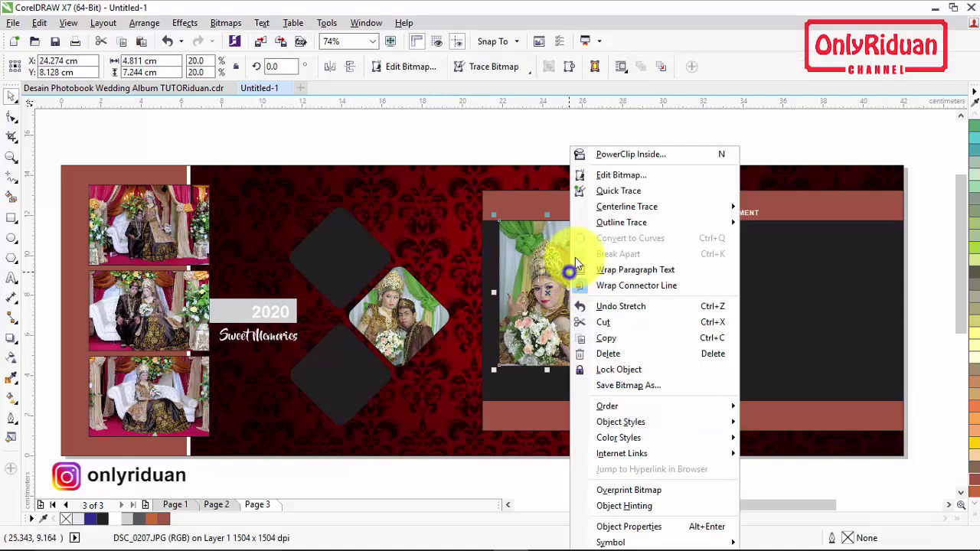
pyautogui.click(615, 157)
pyautogui.click(349, 257)
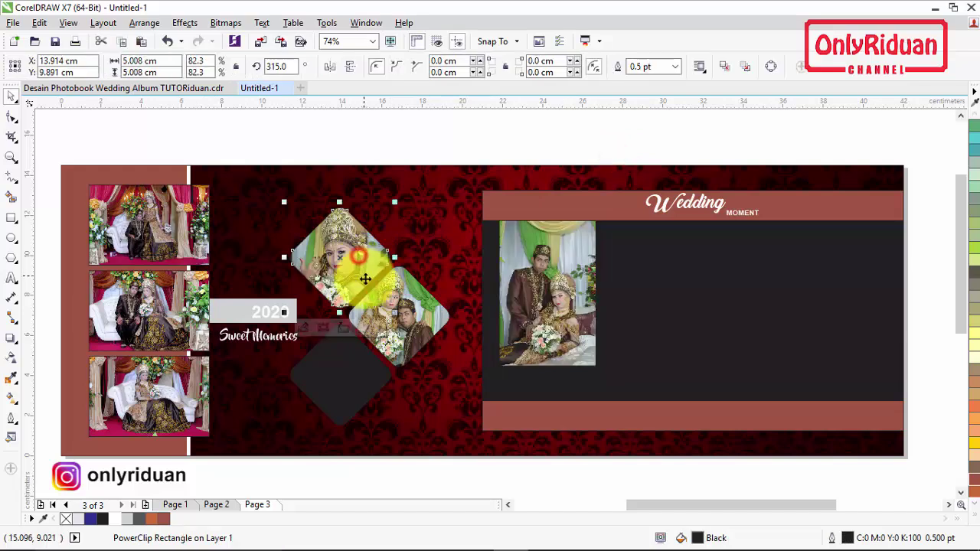
# - PowerClip the last portrait, DSC_0204.JPG, into the lower diamond
pyautogui.click(530, 284)
pyautogui.rightClick(574, 273)
pyautogui.click(624, 154)
pyautogui.click(346, 363)
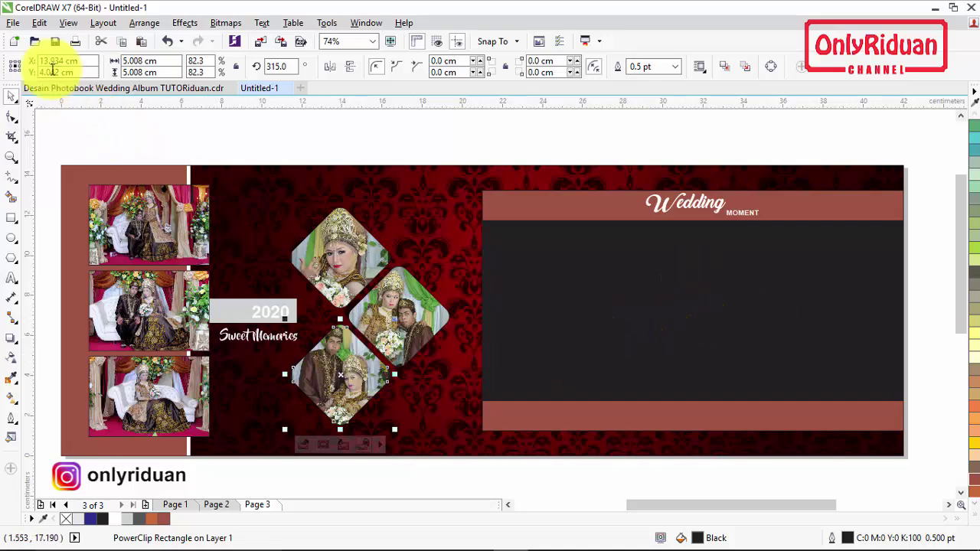
# - Import DSC_0074.JPG from the "poto kkk" folder and place it over the dark panel, about 21.2 cm wide
pyautogui.click(12, 30)
pyautogui.click(49, 244)
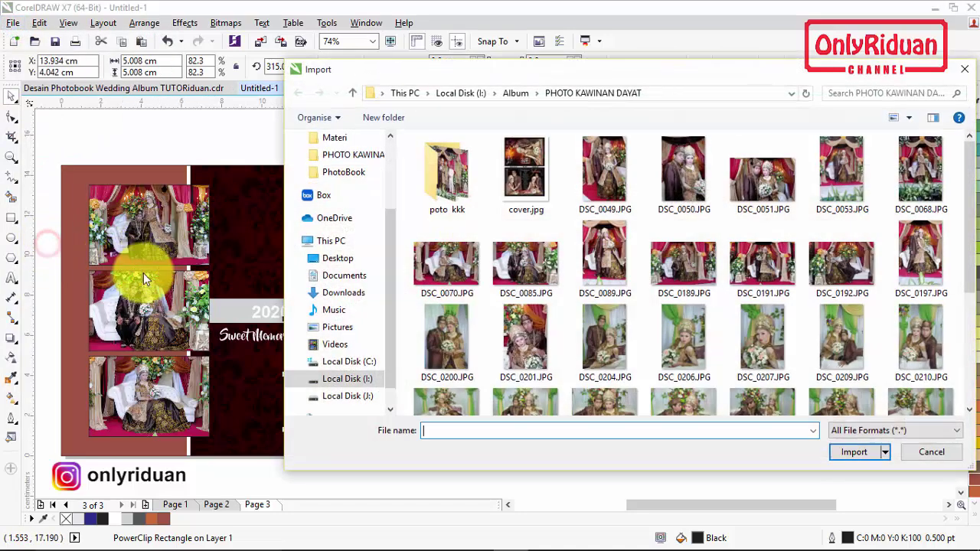
pyautogui.doubleClick(464, 178)
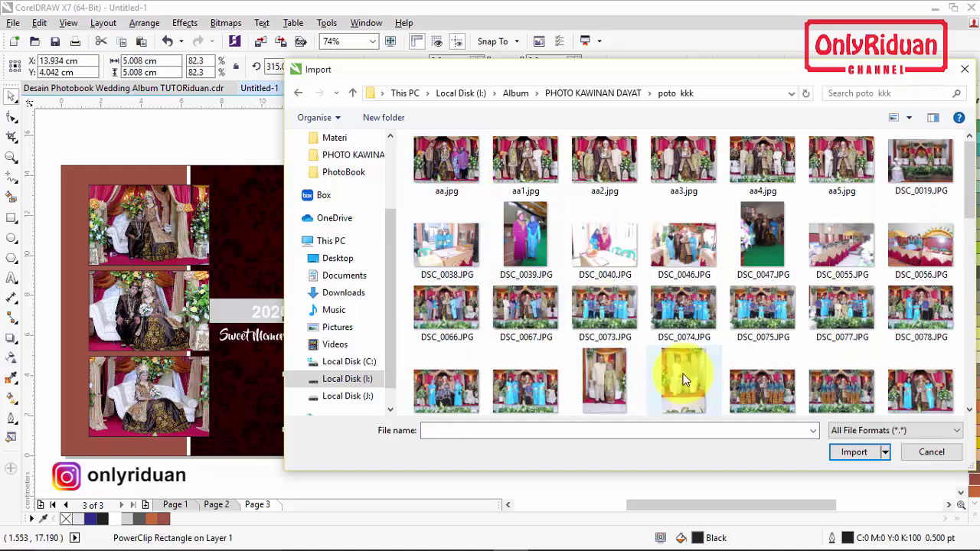
pyautogui.click(680, 316)
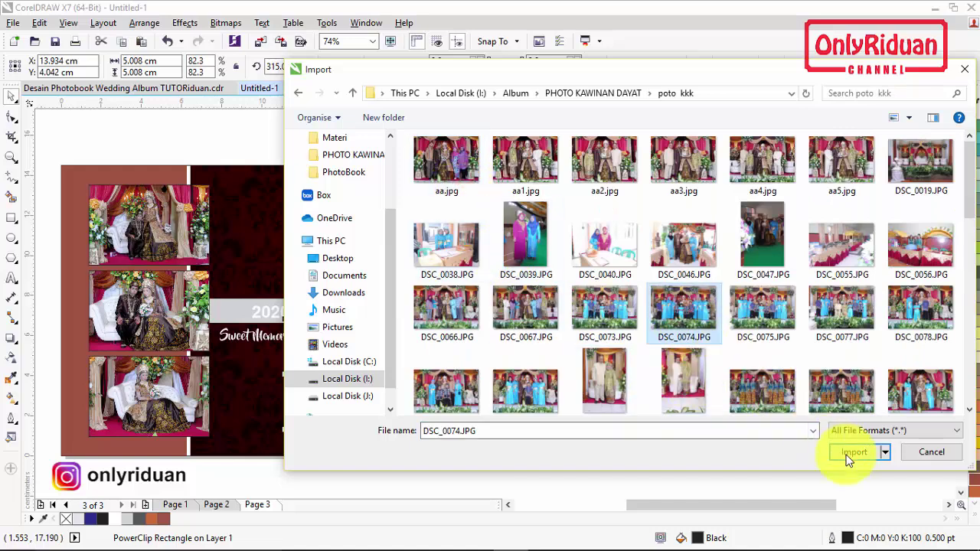
pyautogui.click(847, 453)
pyautogui.moveTo(483, 222); pyautogui.dragTo(908, 467)
# - Move the group photo aside, PowerClip it into the large dark panel and remove the panel's outline
pyautogui.moveTo(762, 269); pyautogui.dragTo(372, 366)
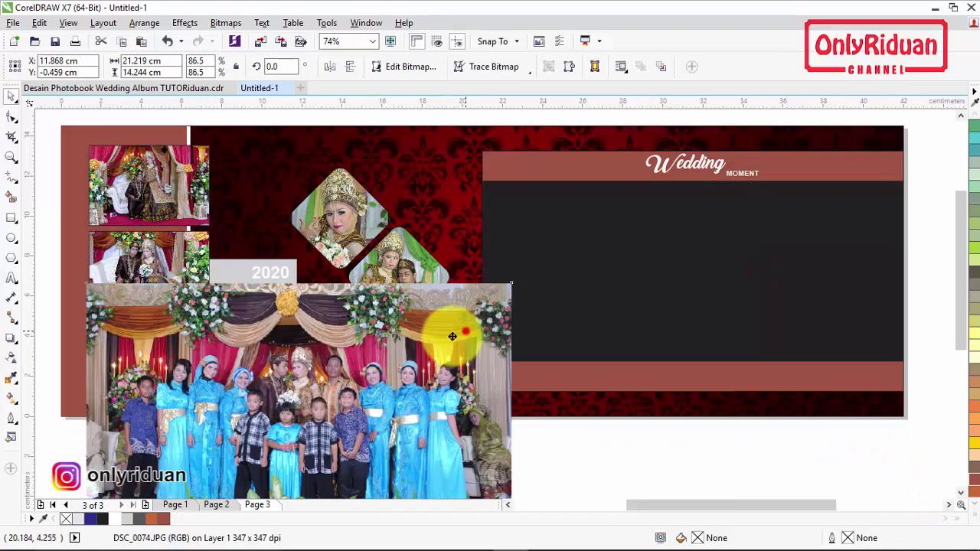
pyautogui.moveTo(459, 331); pyautogui.dragTo(414, 348)
pyautogui.rightClick(413, 348)
pyautogui.click(498, 156)
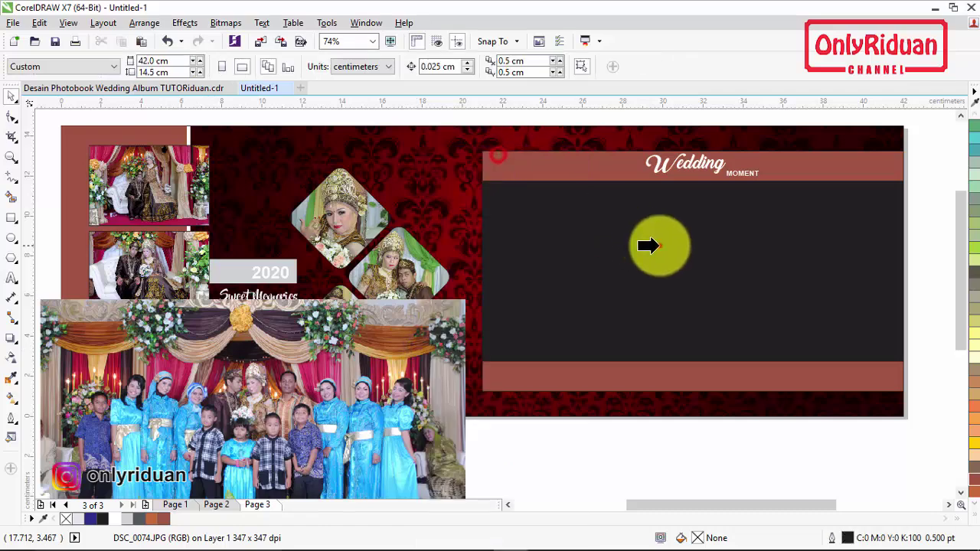
pyautogui.click(651, 245)
pyautogui.click(515, 260)
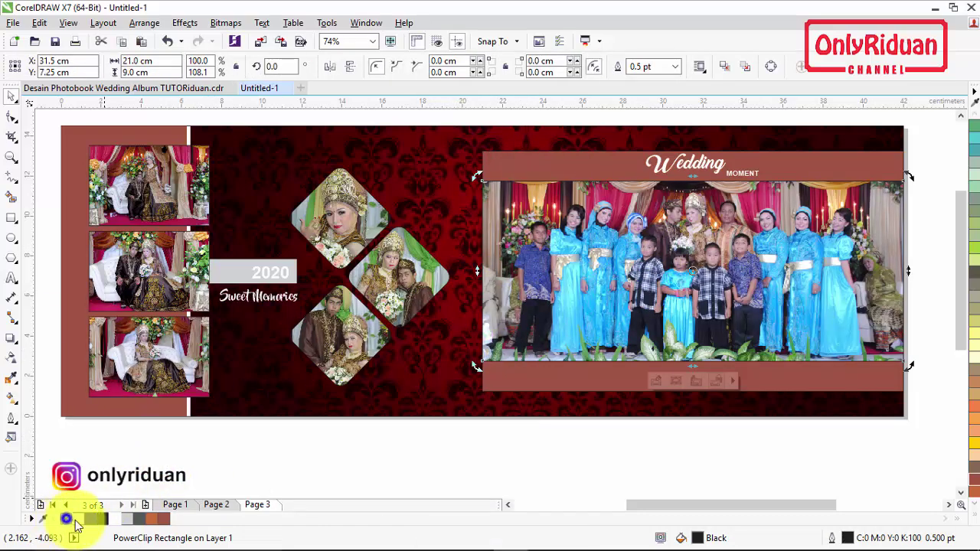
pyautogui.click(288, 470)
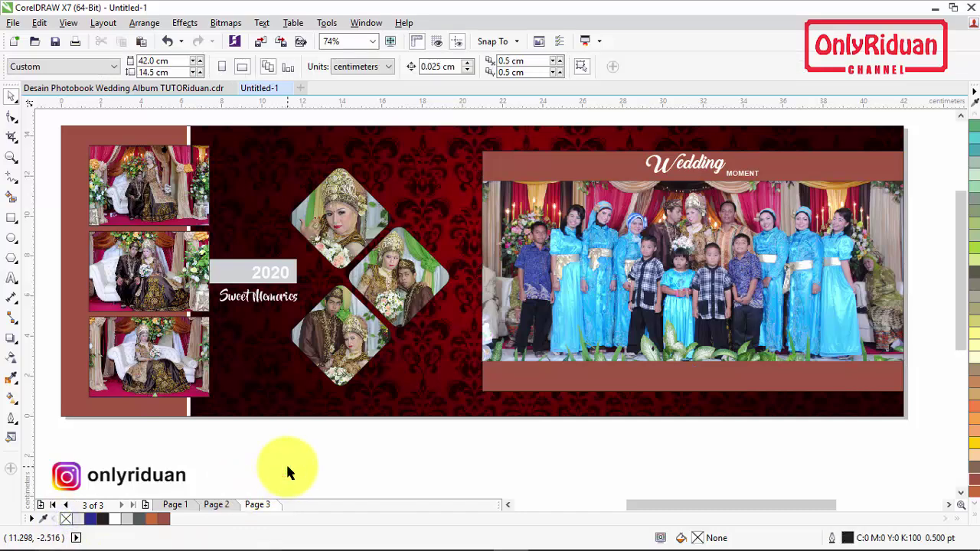
# - Draw a circle about 6.3 cm in diameter over the left part of the group photo's lower edge
pyautogui.click(962, 498)
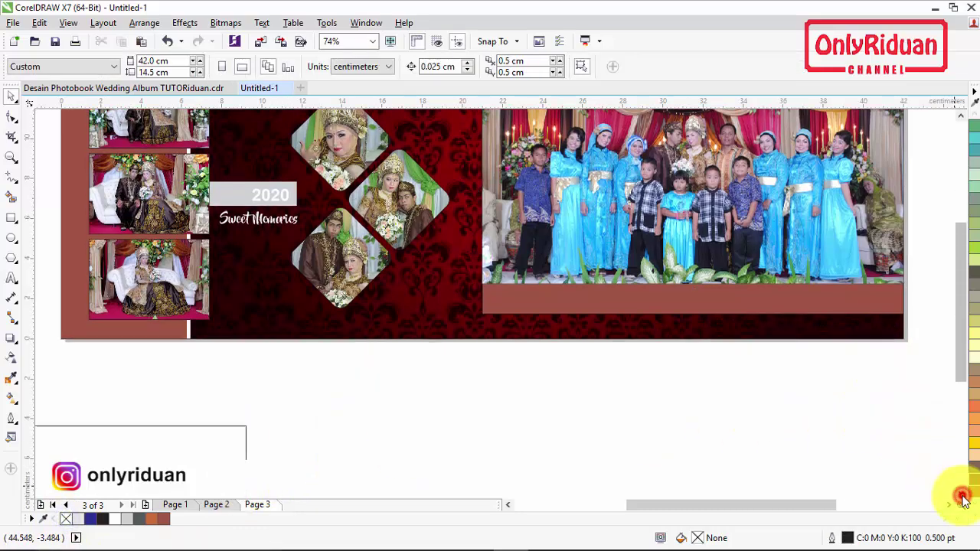
pyautogui.click(948, 506)
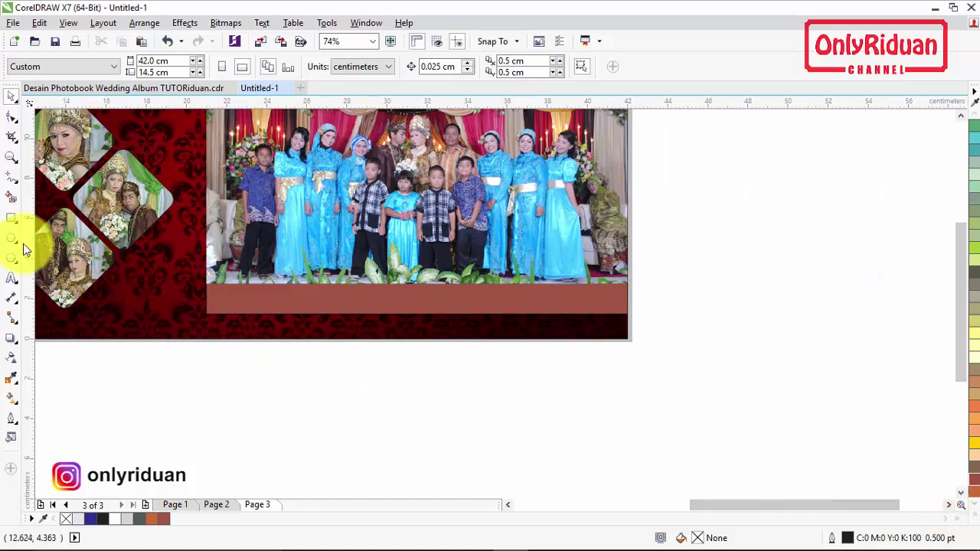
pyautogui.click(288, 350)
pyautogui.click(12, 239)
pyautogui.moveTo(203, 302); pyautogui.dragTo(341, 441)
pyautogui.moveTo(270, 373); pyautogui.dragTo(315, 270)
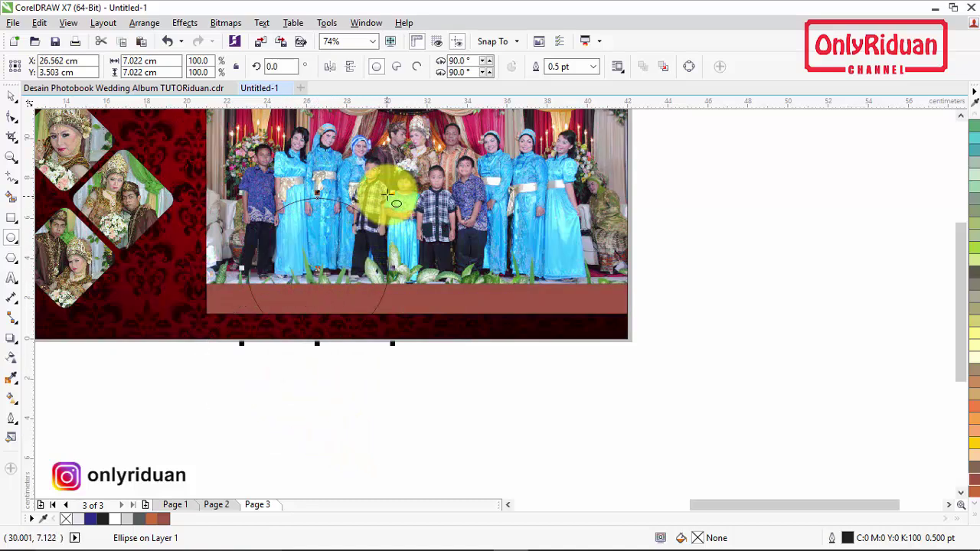
pyautogui.moveTo(391, 191); pyautogui.dragTo(386, 205)
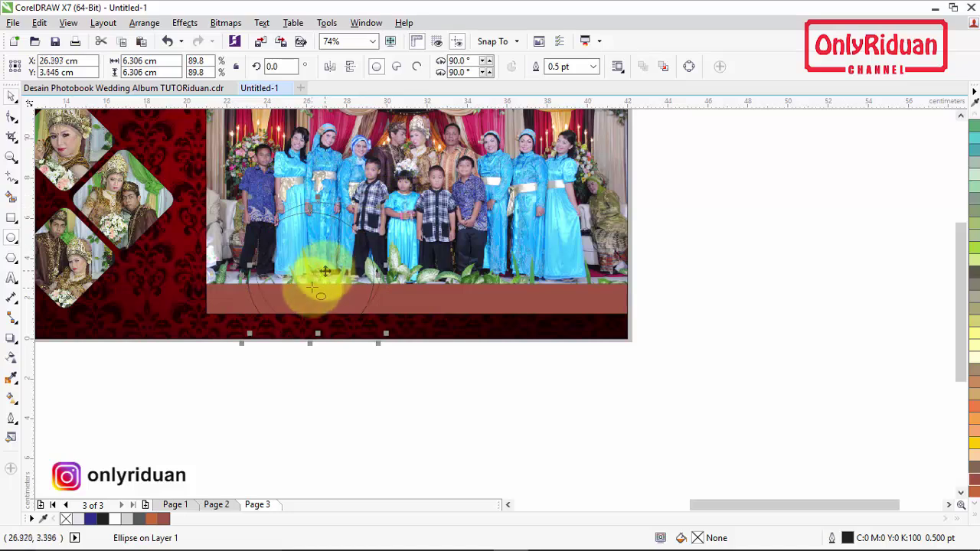
# - Lock the circle's proportions and set its width to 5.5 cm
pyautogui.click(208, 74)
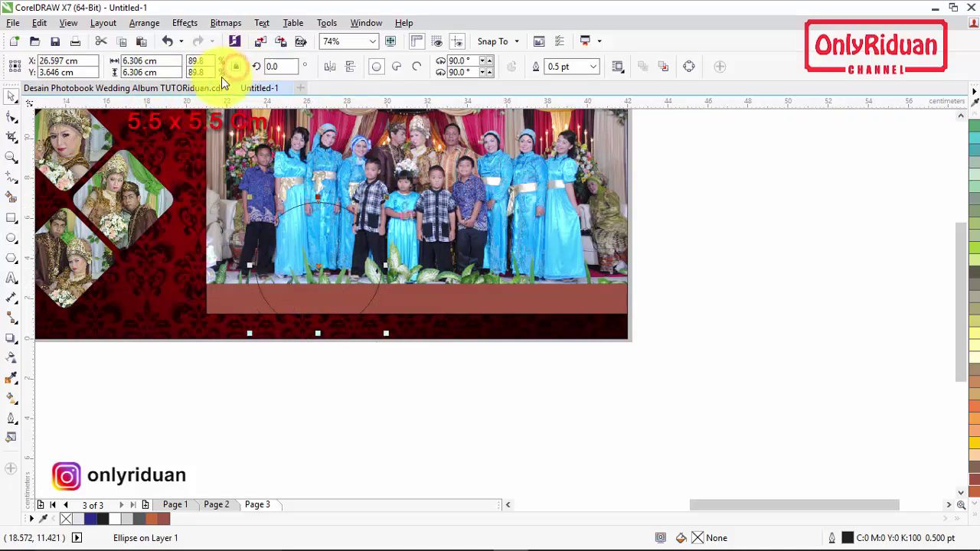
pyautogui.doubleClick(126, 61)
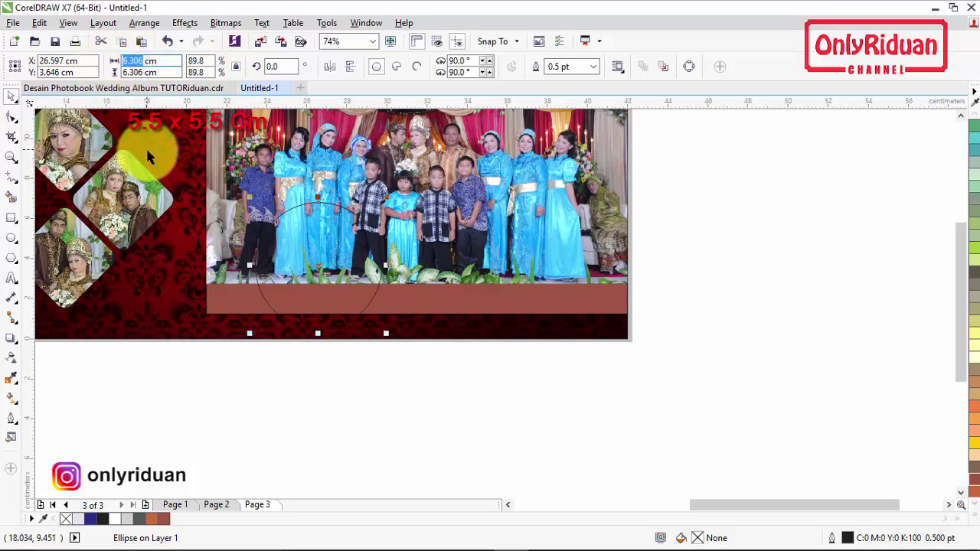
pyautogui.write('5.5')
pyautogui.press('Return')
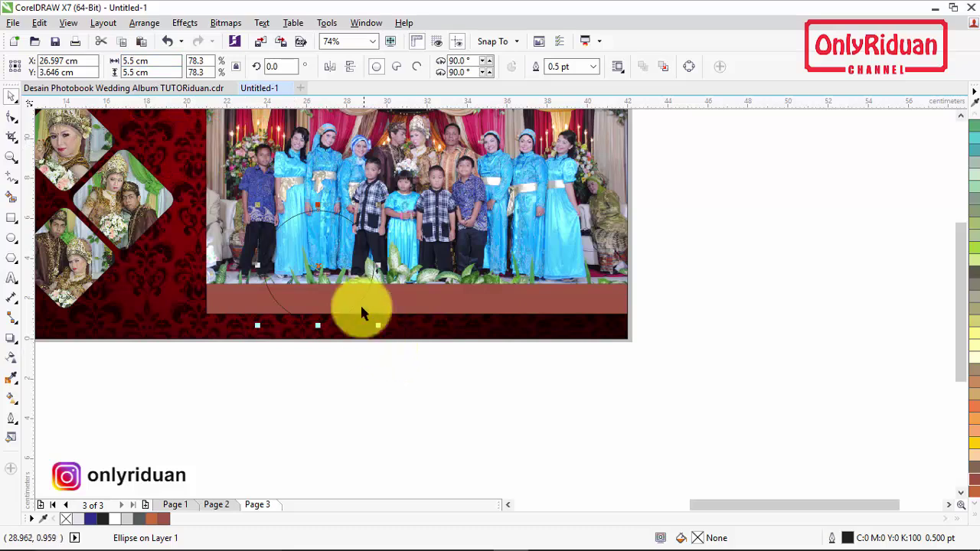
# - Duplicate the 5.5 cm circle, resize the copy to 4.5 cm and place it concentrically inside the original
pyautogui.moveTo(320, 267); pyautogui.dragTo(530, 333)
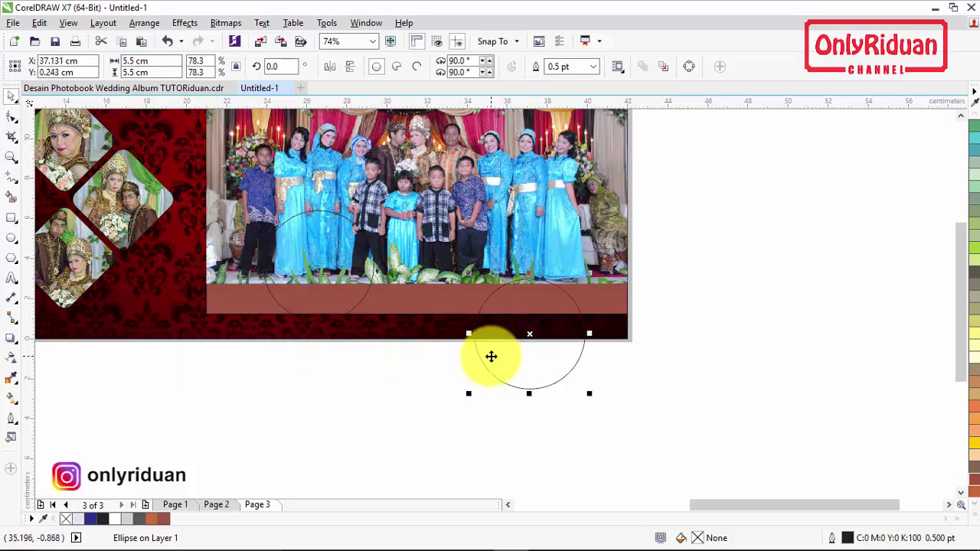
pyautogui.moveTo(135, 60); pyautogui.dragTo(104, 71)
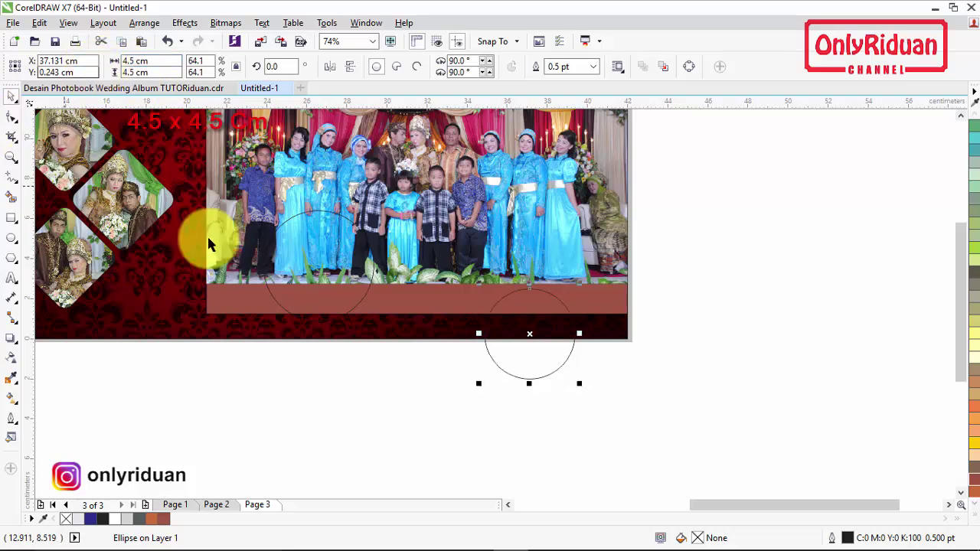
pyautogui.moveTo(532, 334); pyautogui.dragTo(318, 262)
pyautogui.click(366, 420)
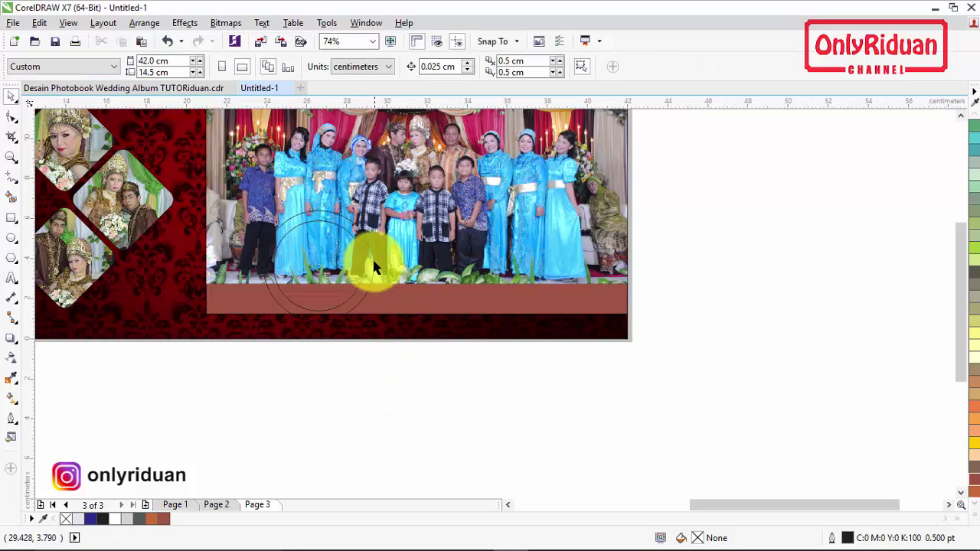
# - Fill the outer circle with 20% Black
pyautogui.click(372, 266)
pyautogui.click(129, 519)
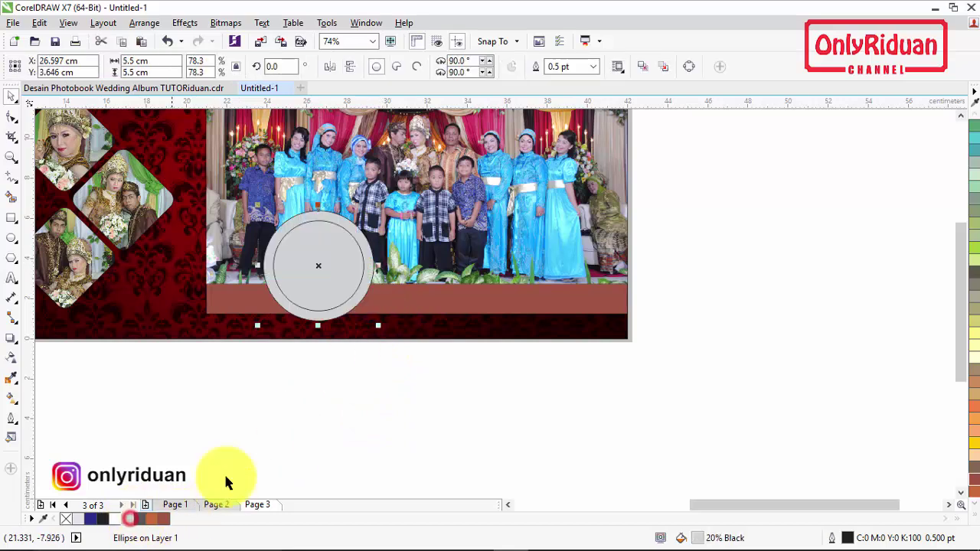
pyautogui.click(305, 434)
# - Import DSC_0201.JPG from the PHOTO KAWINAN DAYAT folder and place it just below the large group photo
pyautogui.click(340, 296)
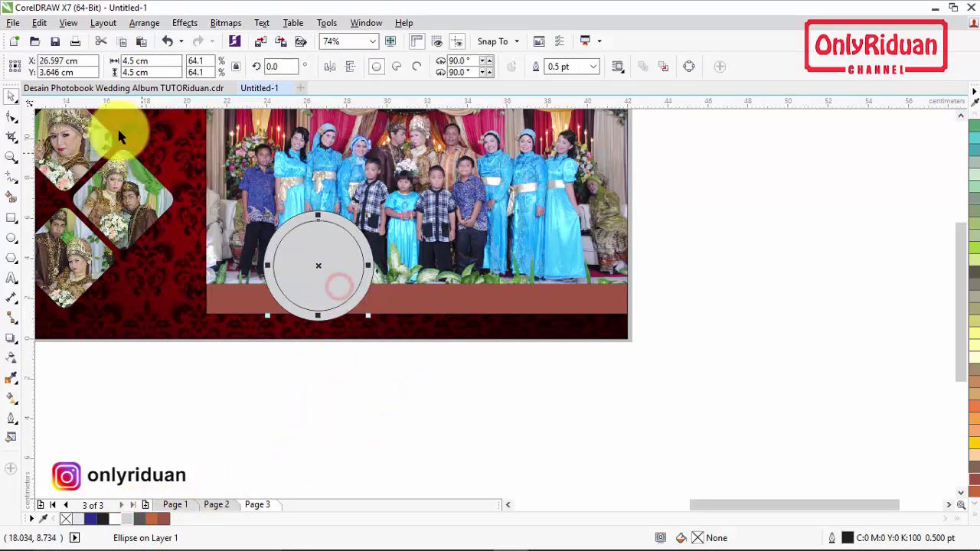
pyautogui.click(13, 23)
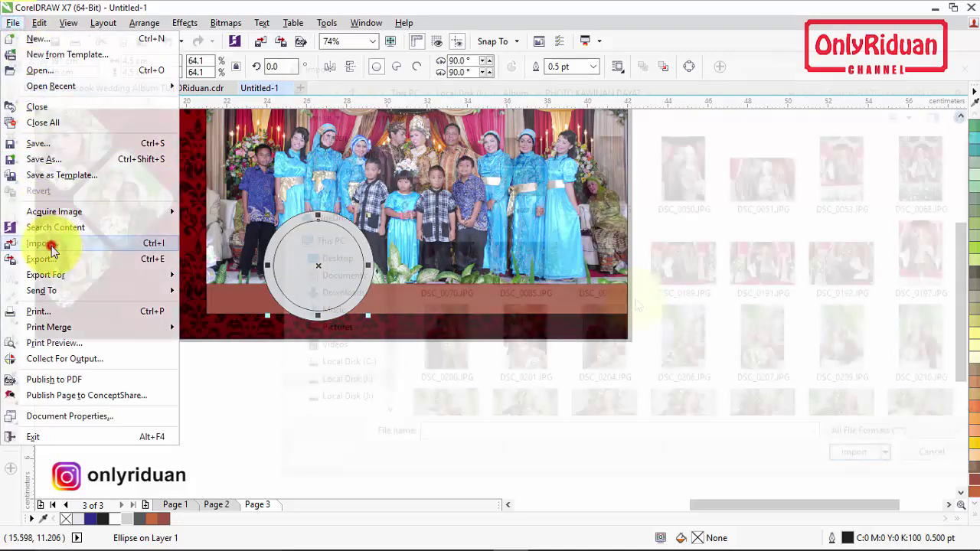
pyautogui.click(42, 243)
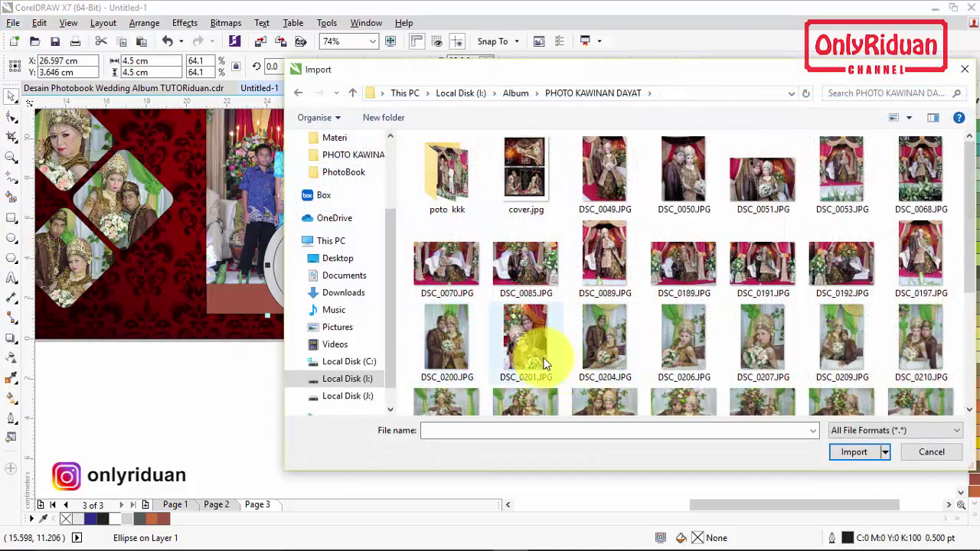
pyautogui.click(530, 347)
pyautogui.click(852, 453)
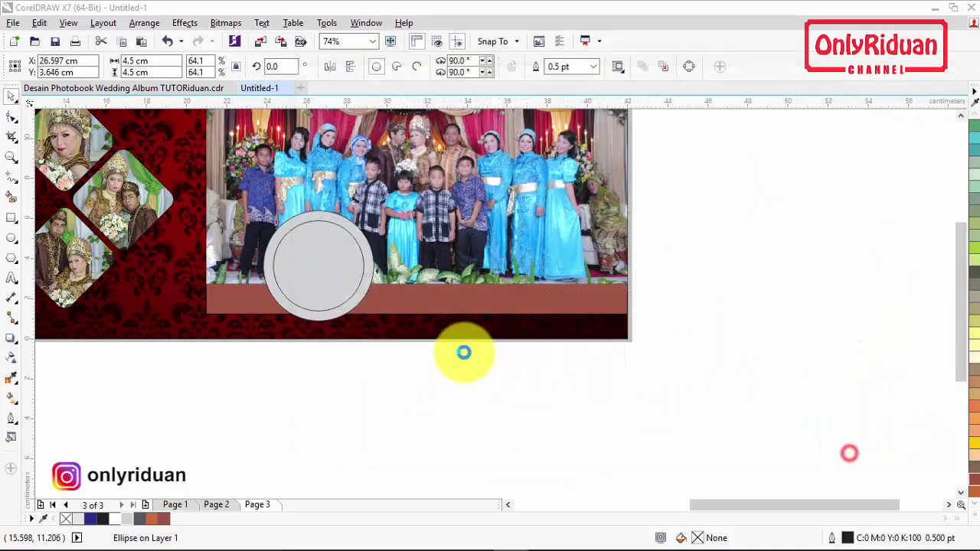
pyautogui.moveTo(444, 321); pyautogui.dragTo(571, 452)
# - PowerClip the imported couple photo into the inner 4.5 cm circle
pyautogui.rightClick(505, 389)
pyautogui.click(573, 147)
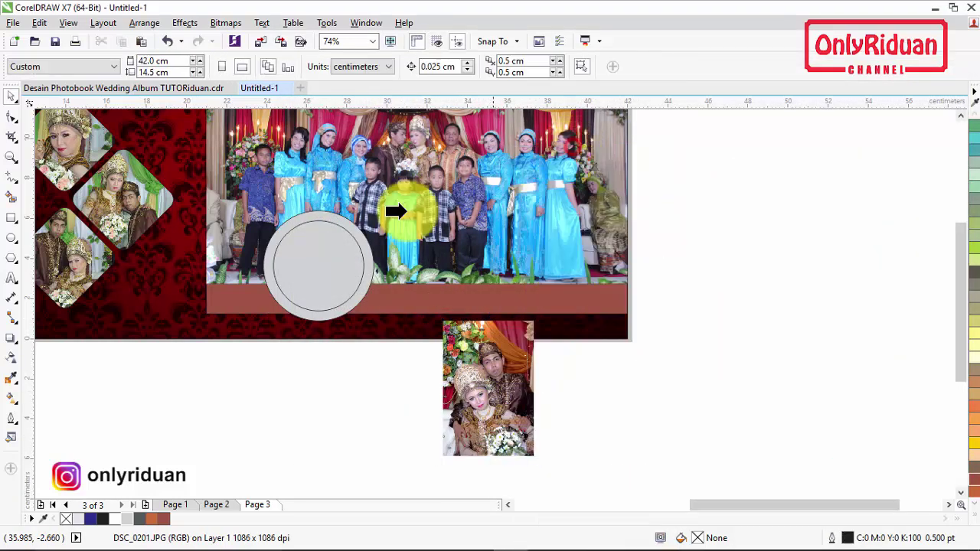
pyautogui.click(345, 252)
pyautogui.click(389, 376)
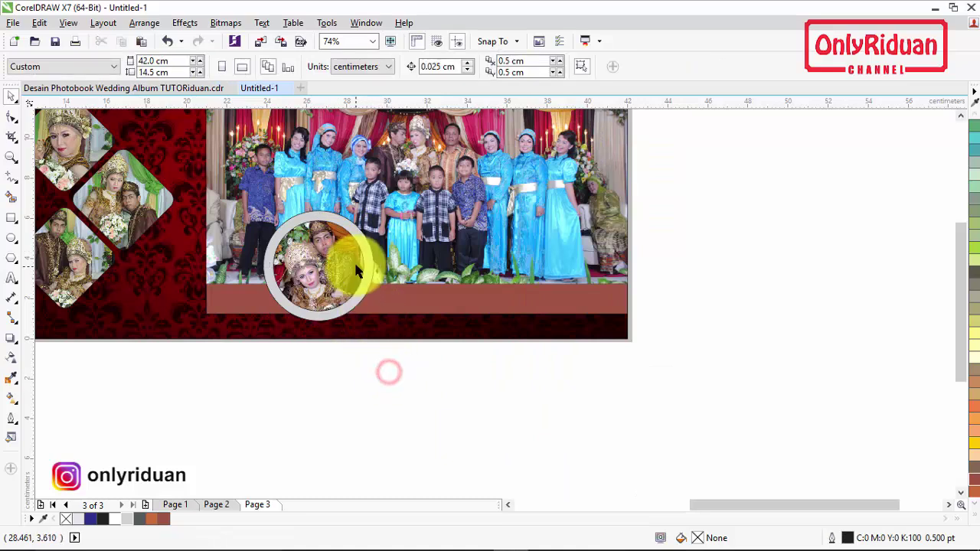
# - Remove the outlines from the outer grey circle and the circular photo frame
pyautogui.click(366, 246)
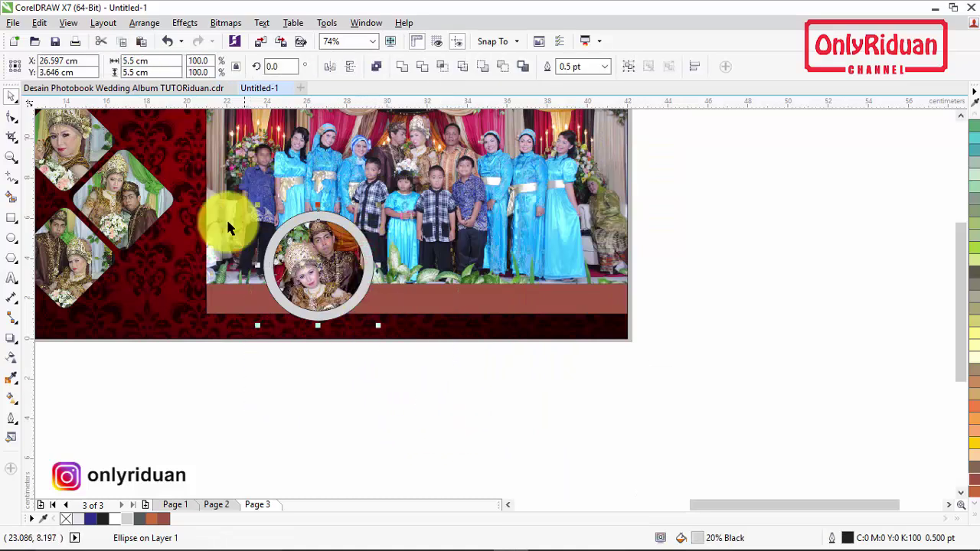
pyautogui.rightClick(66, 519)
pyautogui.click(287, 414)
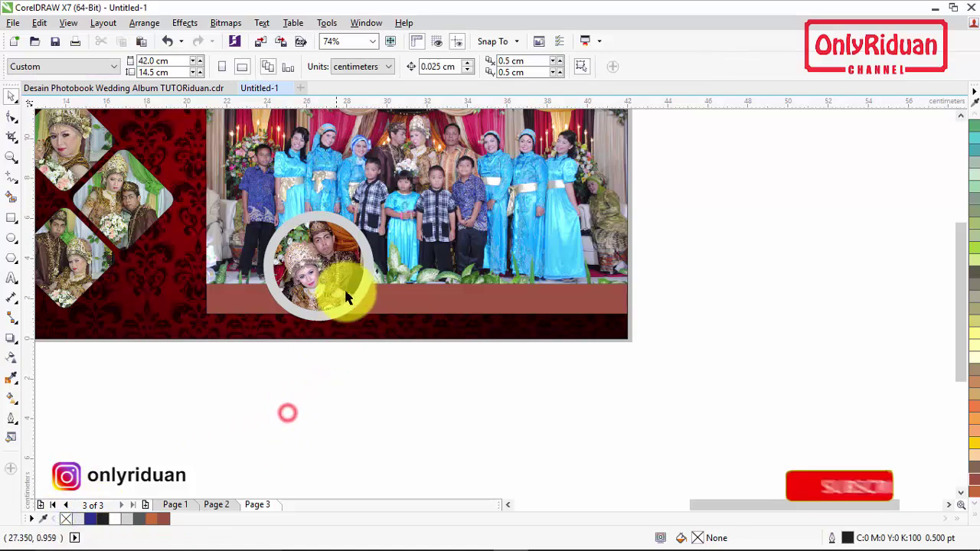
# - Apply a uniform transparency of 50 to the outer grey circle
pyautogui.click(368, 276)
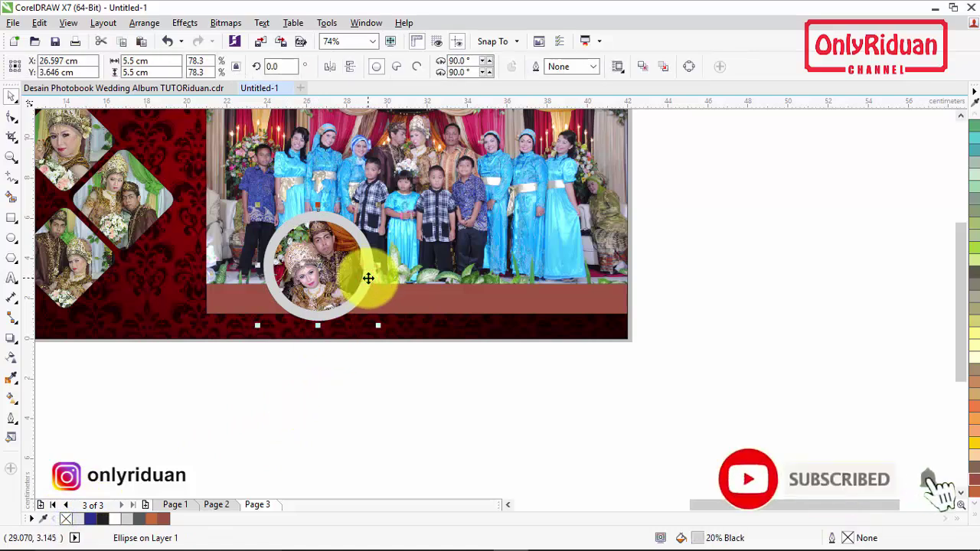
pyautogui.click(11, 357)
pyautogui.click(36, 66)
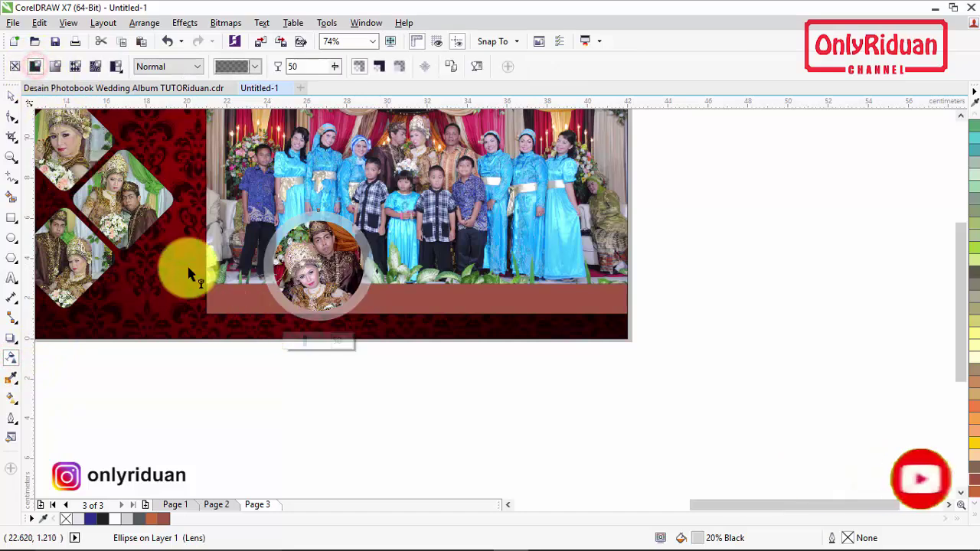
pyautogui.click(13, 97)
pyautogui.click(284, 363)
# - Select both circles together and nudge them slightly left and down on the group photo panel
pyautogui.moveTo(459, 396); pyautogui.dragTo(250, 173)
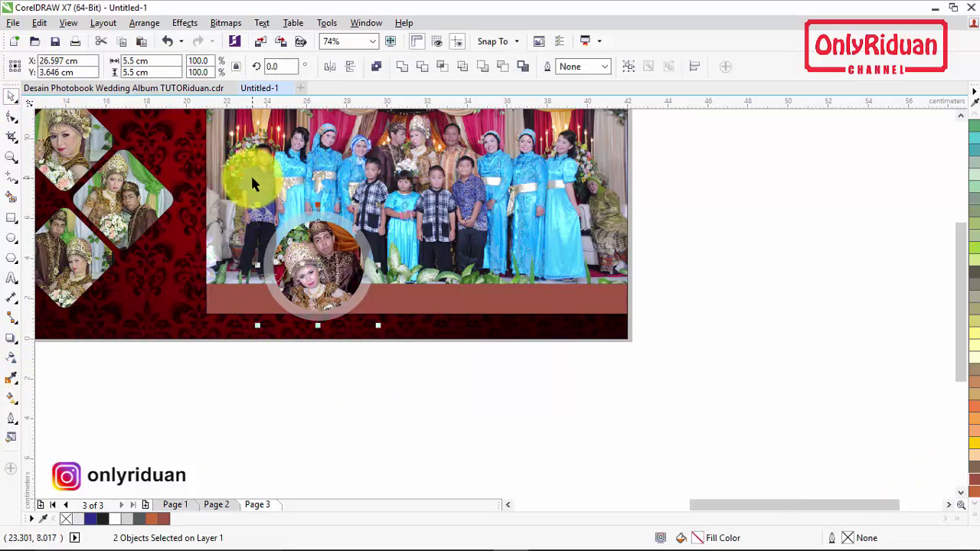
pyautogui.press('c')
pyautogui.press('Down')
pyautogui.press('Left')
pyautogui.press('Left')
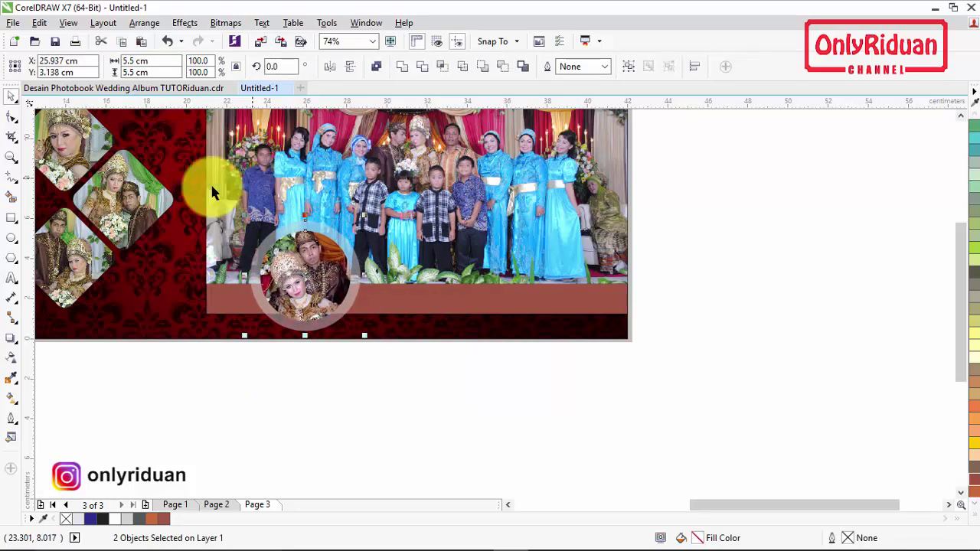
pyautogui.click(319, 371)
# - Give the circular couple photo a white outline 1.5 pt wide
pyautogui.click(300, 290)
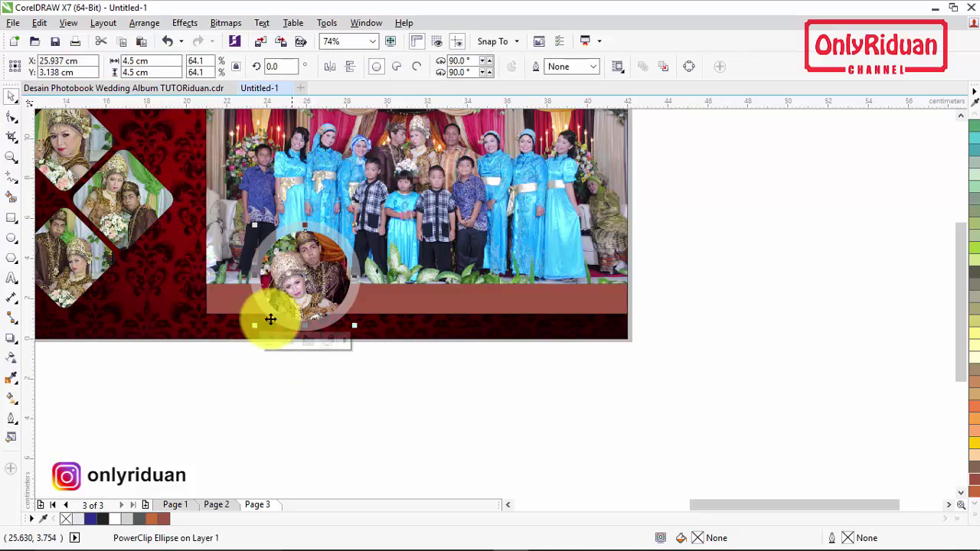
pyautogui.rightClick(116, 520)
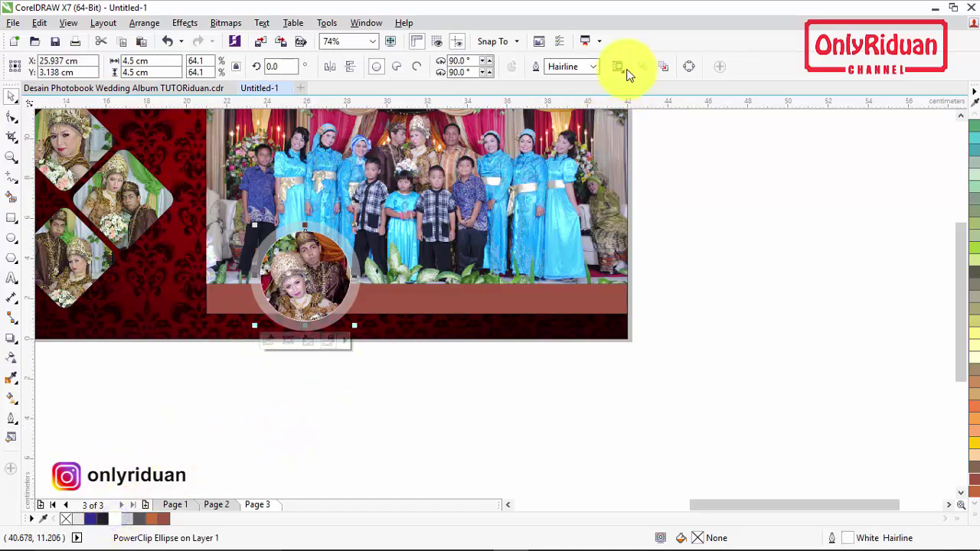
pyautogui.click(595, 67)
pyautogui.click(563, 135)
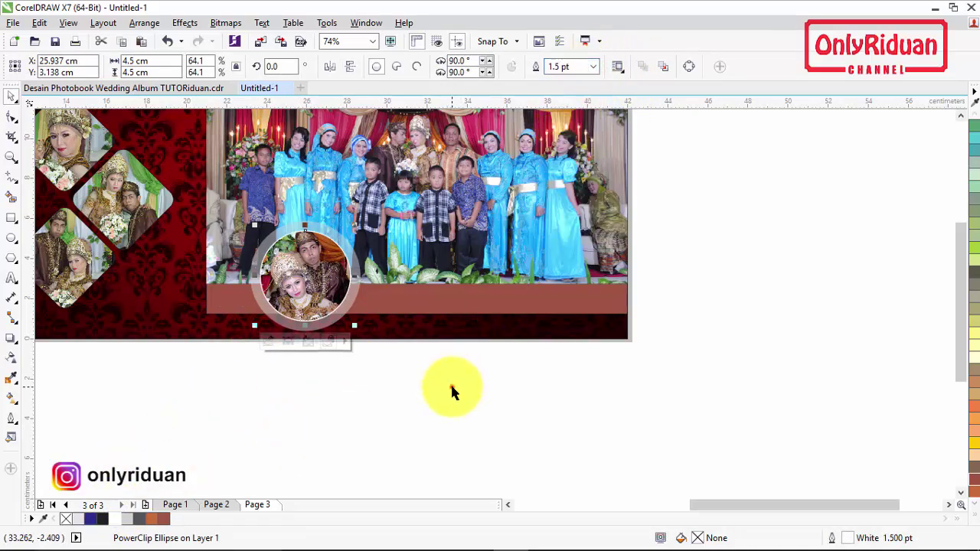
pyautogui.click(452, 387)
# - Review the whole page 3 layout and look through the pages of the finished Desain Photobook Wedding Album TUTORiduan.cdr as reference
pyautogui.scroll(-2, 451, 346)
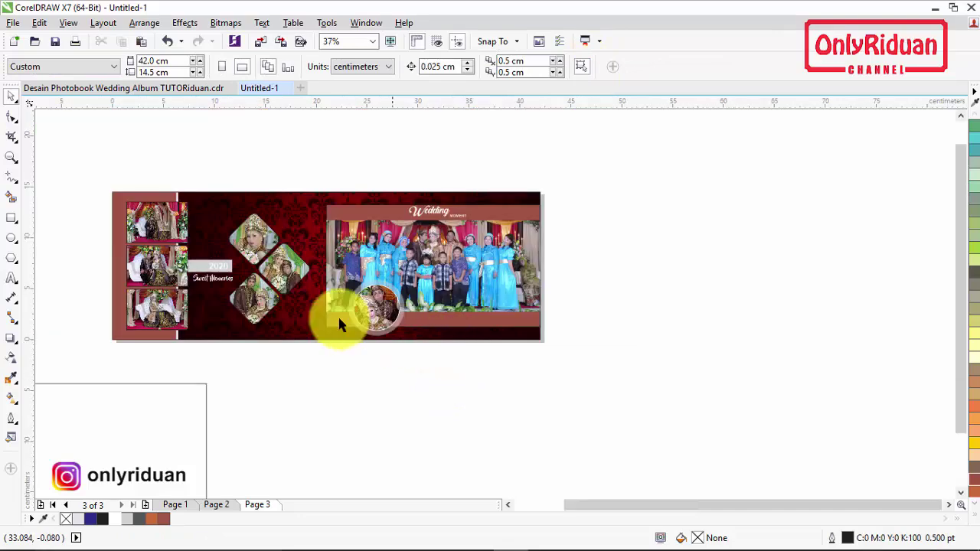
pyautogui.click(8, 157)
pyautogui.moveTo(100, 169); pyautogui.dragTo(564, 354)
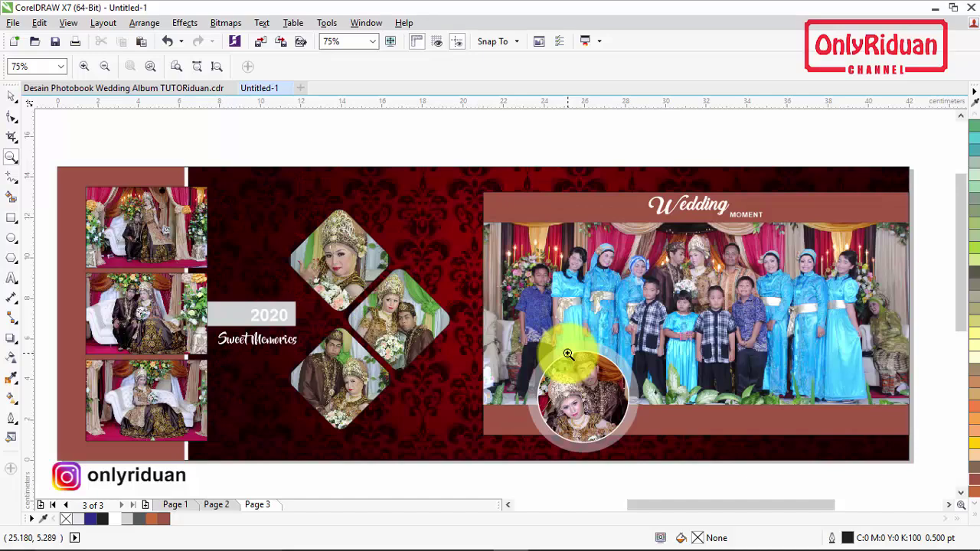
pyautogui.scroll(-1, 656, 429)
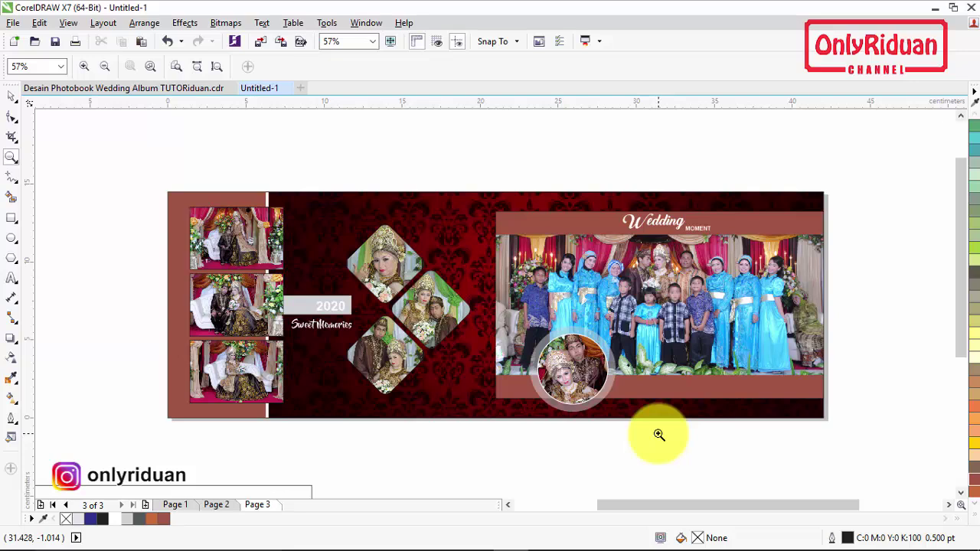
pyautogui.click(176, 89)
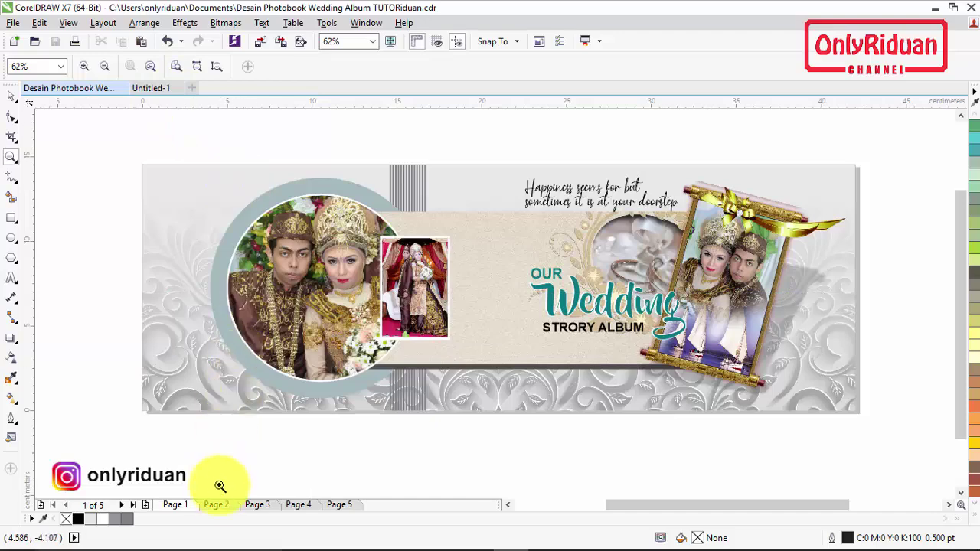
pyautogui.click(217, 507)
pyautogui.click(256, 506)
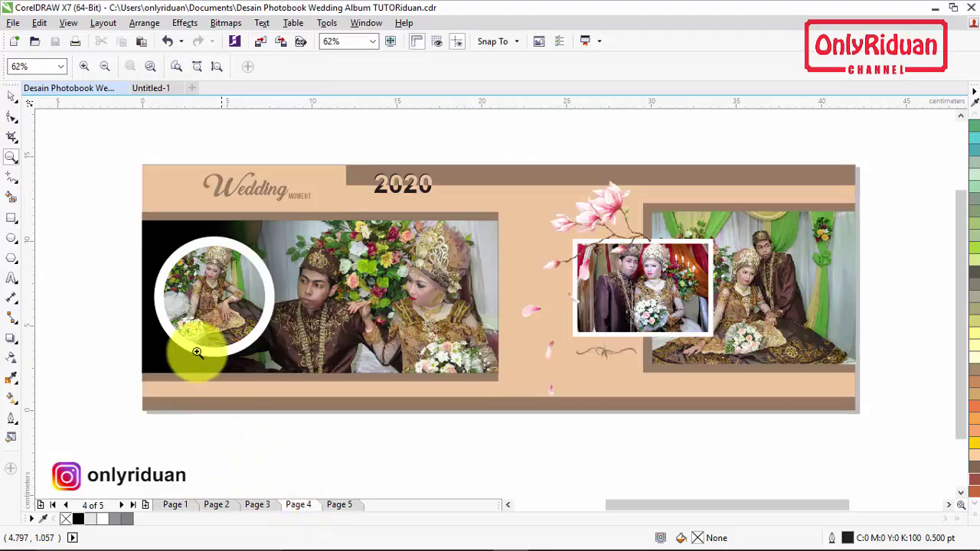
# - Shift the pink flower branch on page 4 of the reference album slightly left and down, and show page 5
pyautogui.click(12, 96)
pyautogui.click(605, 217)
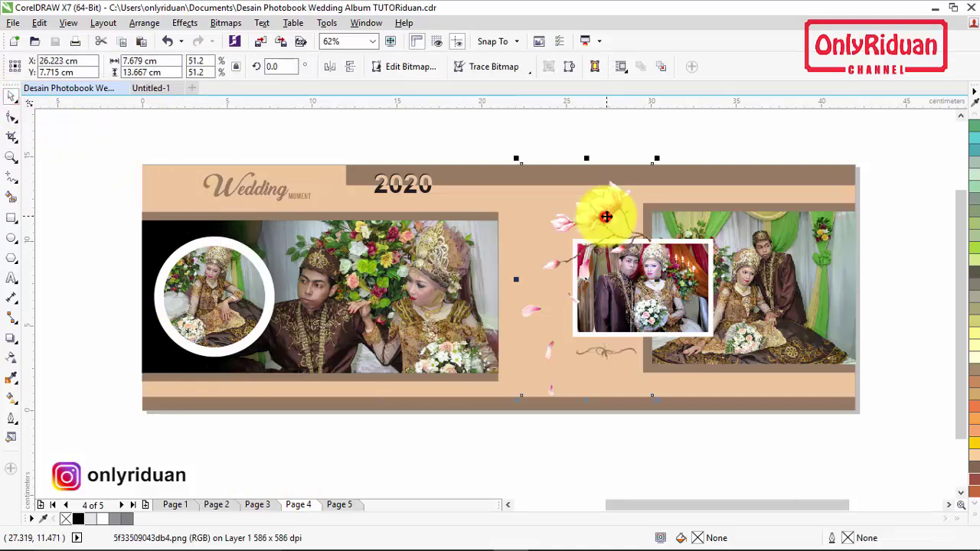
pyautogui.moveTo(600, 223)
pyautogui.mouseDown()
pyautogui.moveTo(549, 174)
pyautogui.moveTo(593, 224)
pyautogui.mouseUp()
pyautogui.click(593, 230)
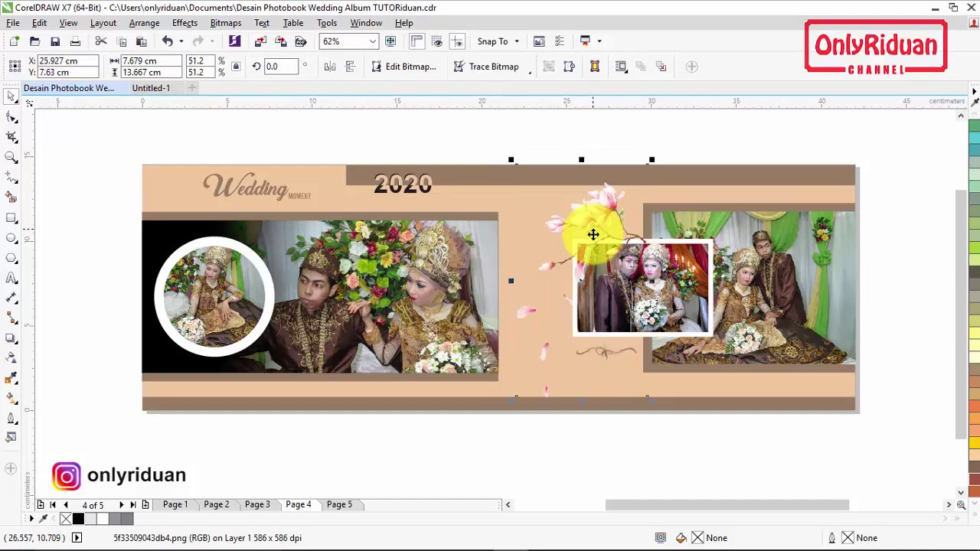
pyautogui.click(342, 506)
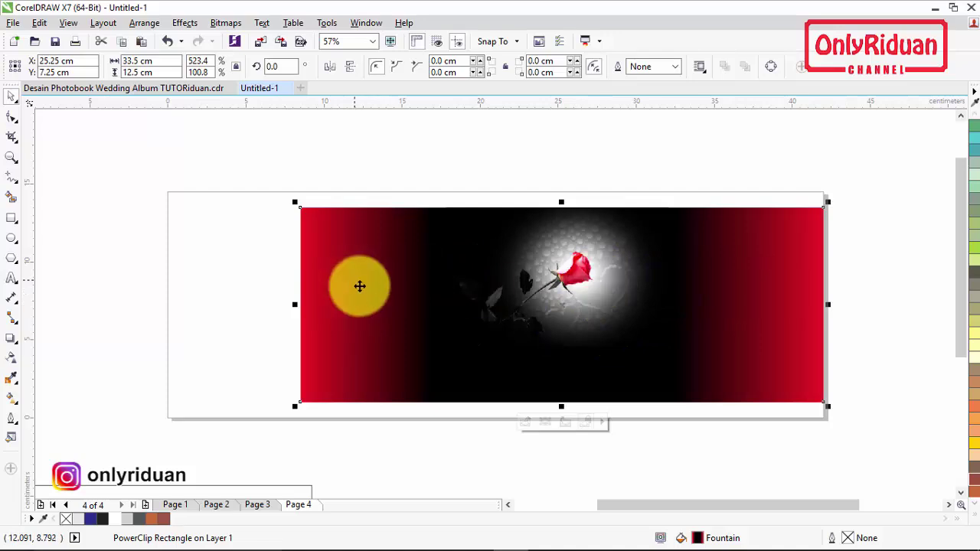
# - In Untitled-1, draw a 33.5 × 12.5 cm rectangle exactly over the rose panel on page 4
pyautogui.click(12, 219)
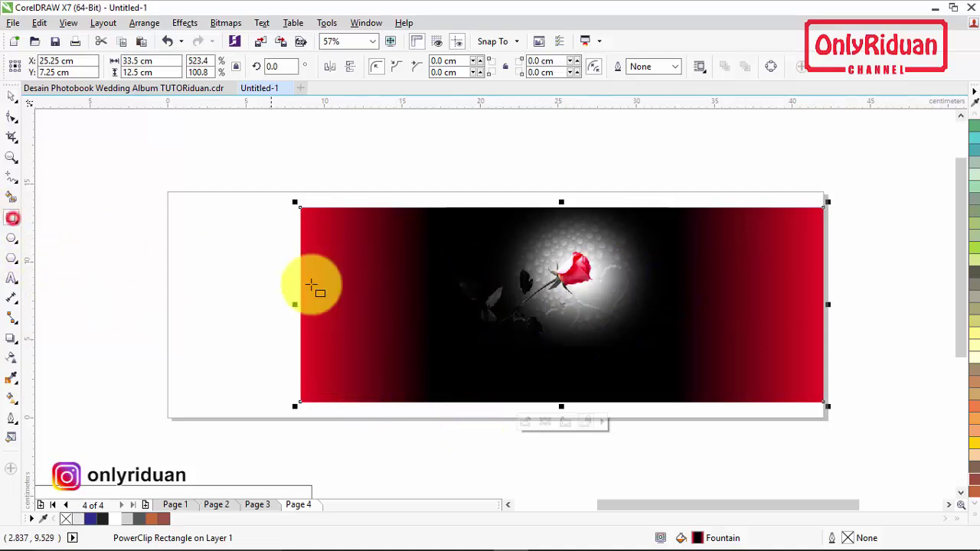
pyautogui.moveTo(301, 206); pyautogui.dragTo(825, 401)
pyautogui.scroll(-2, 650, 357)
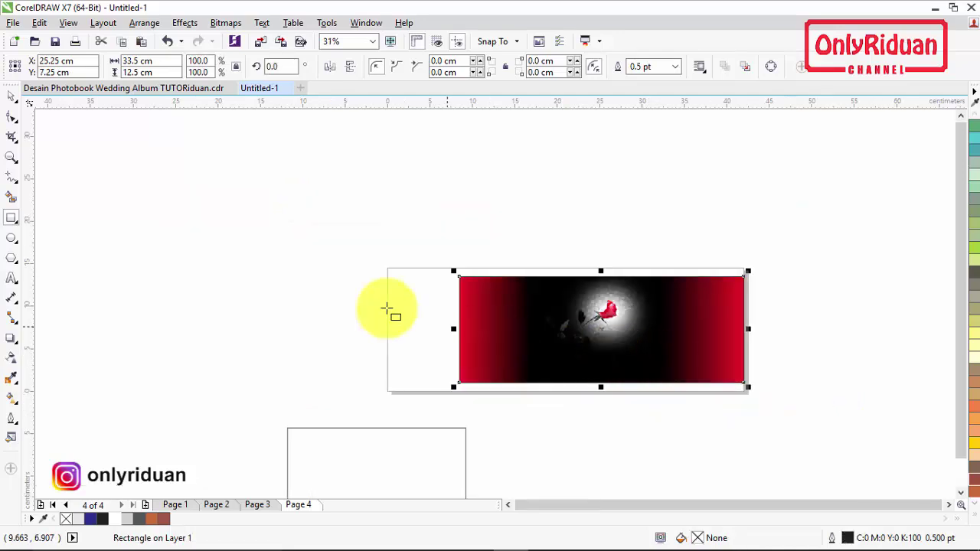
# - Move the rose panel above the page and shift the empty rectangle slightly left within the page
pyautogui.click(12, 98)
pyautogui.click(250, 157)
pyautogui.moveTo(605, 385); pyautogui.dragTo(661, 464)
pyautogui.moveTo(581, 318); pyautogui.dragTo(563, 178)
pyautogui.moveTo(632, 403)
pyautogui.mouseDown()
pyautogui.moveTo(569, 317)
pyautogui.moveTo(569, 329)
pyautogui.mouseUp()
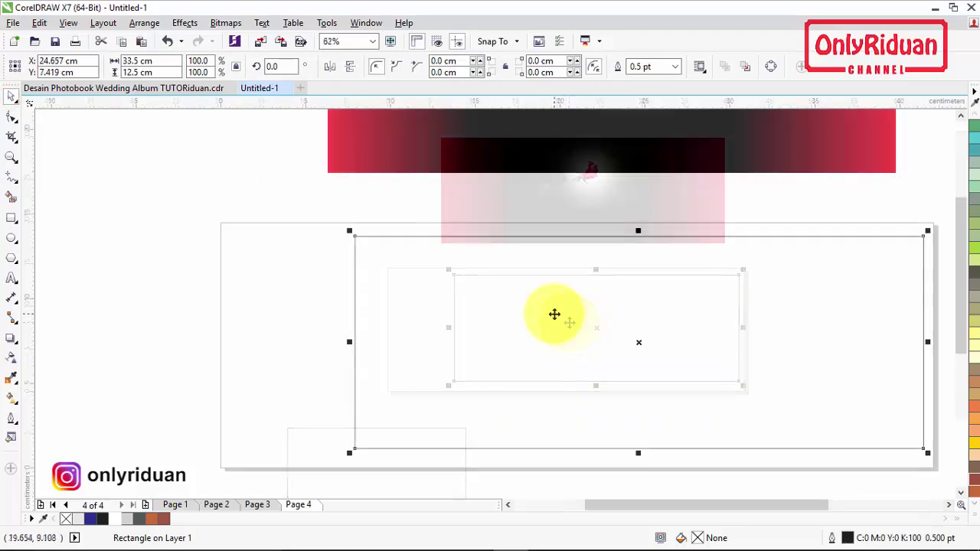
# - Fill the rectangle on page 4 with red, C:0 M:100 Y:100 K:0
pyautogui.click(662, 355)
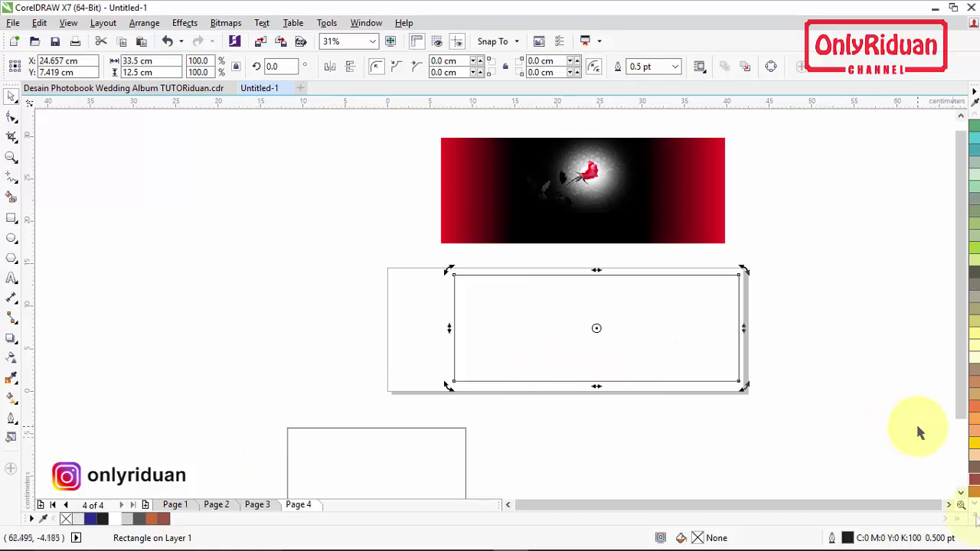
pyautogui.click(976, 522)
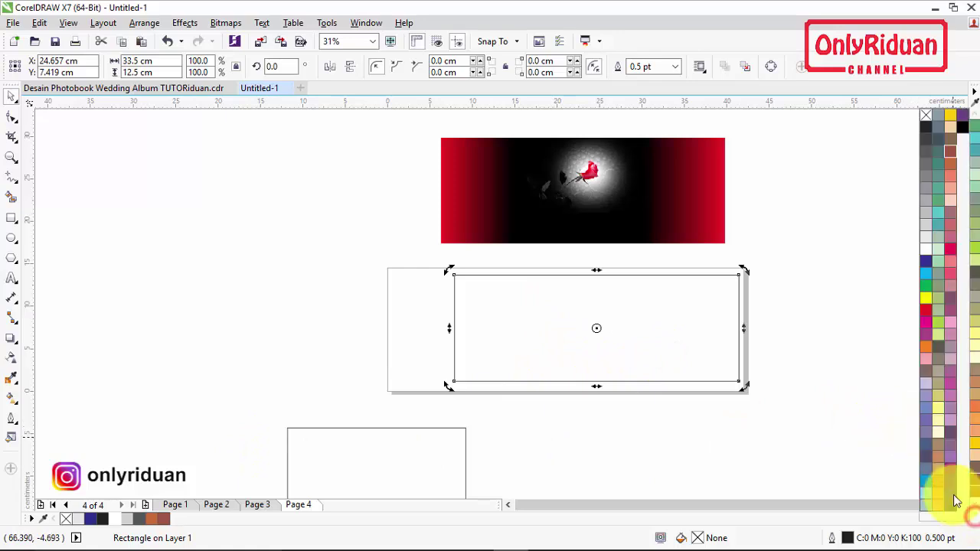
pyautogui.click(926, 306)
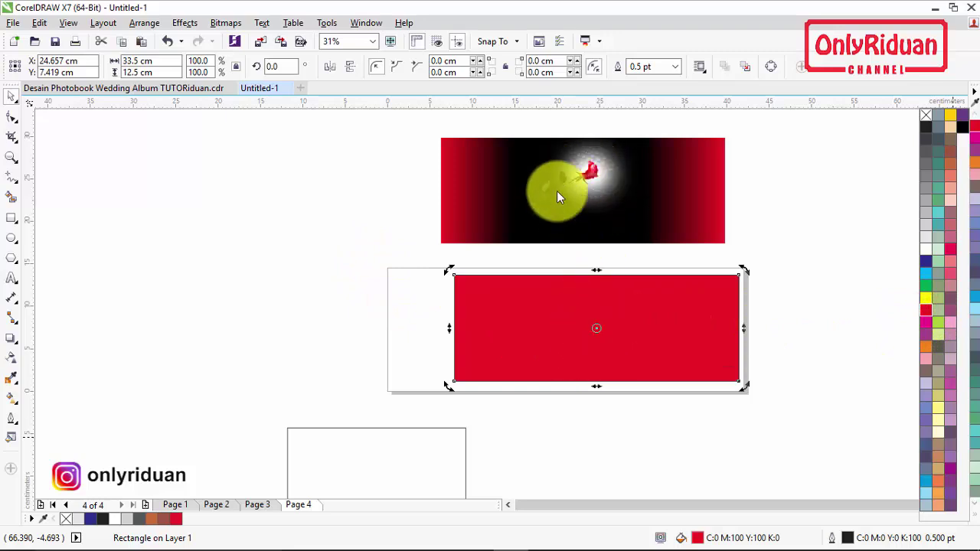
# - Import wallpaper01.jpg and place it about 17.5 × 10.9 cm over the middle of the red rectangle on page 4
pyautogui.click(12, 156)
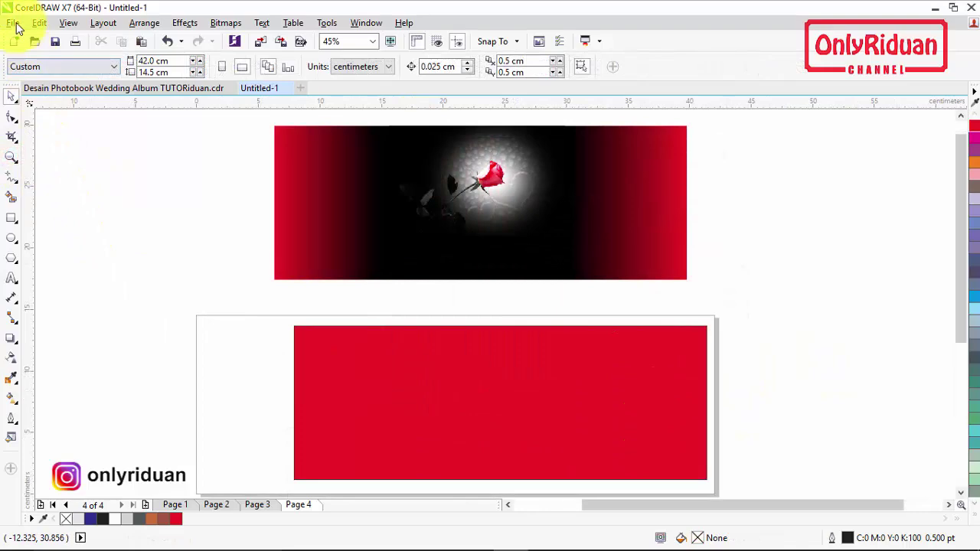
pyautogui.click(17, 27)
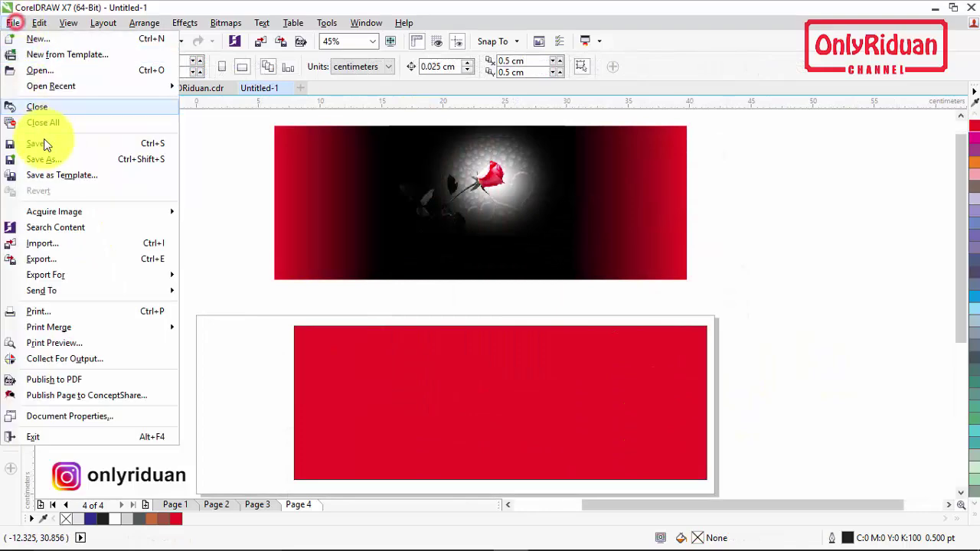
pyautogui.click(47, 243)
pyautogui.click(605, 259)
pyautogui.click(856, 452)
pyautogui.moveTo(378, 327); pyautogui.dragTo(620, 457)
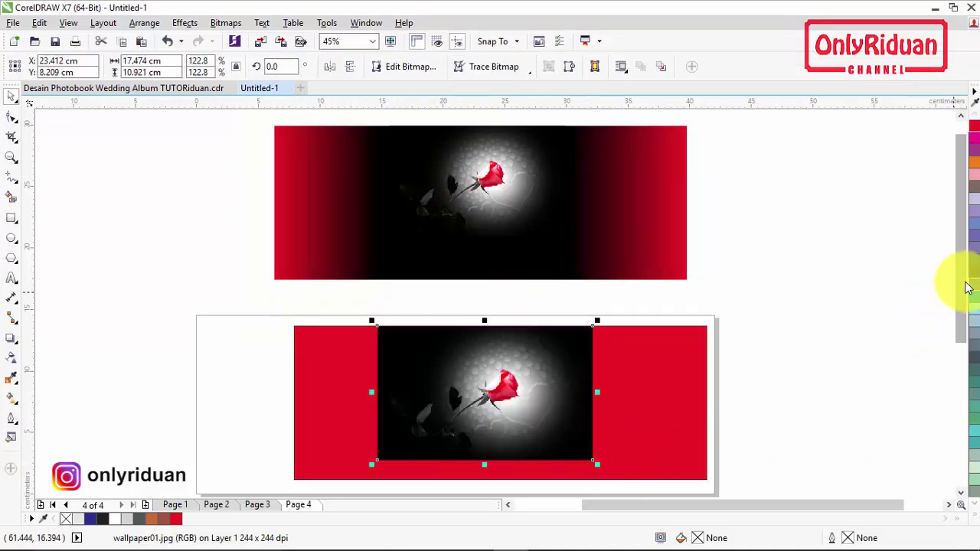
# - Apply a horizontal fountain fill to the red rectangle and set its end colour to red, C:0 M:100 Y:100 K:0
pyautogui.moveTo(964, 287); pyautogui.dragTo(965, 314)
pyautogui.click(802, 376)
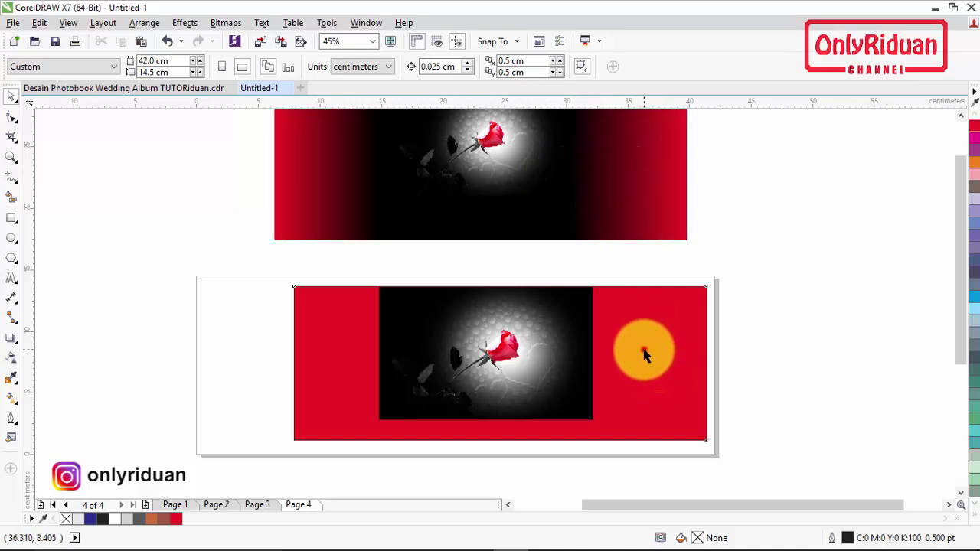
pyautogui.click(650, 362)
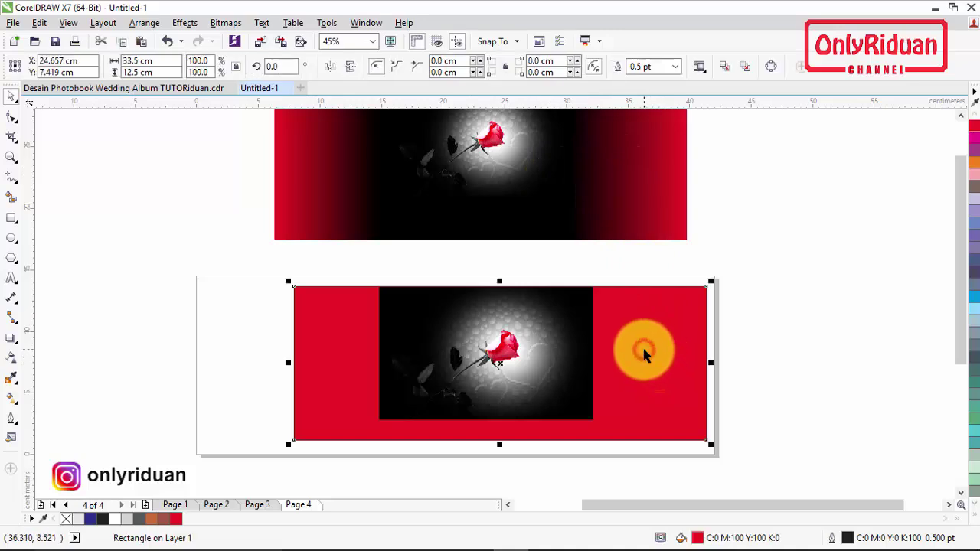
pyautogui.click(12, 400)
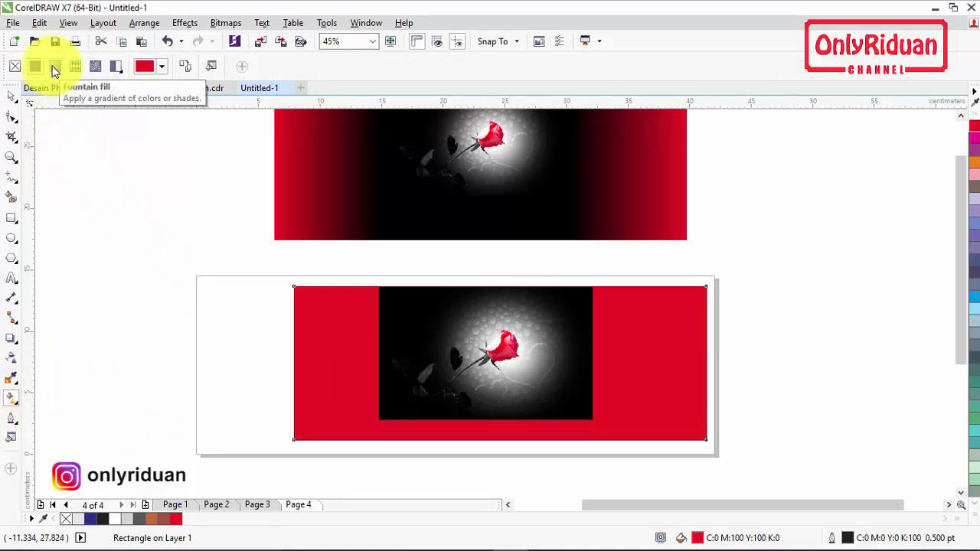
pyautogui.click(54, 68)
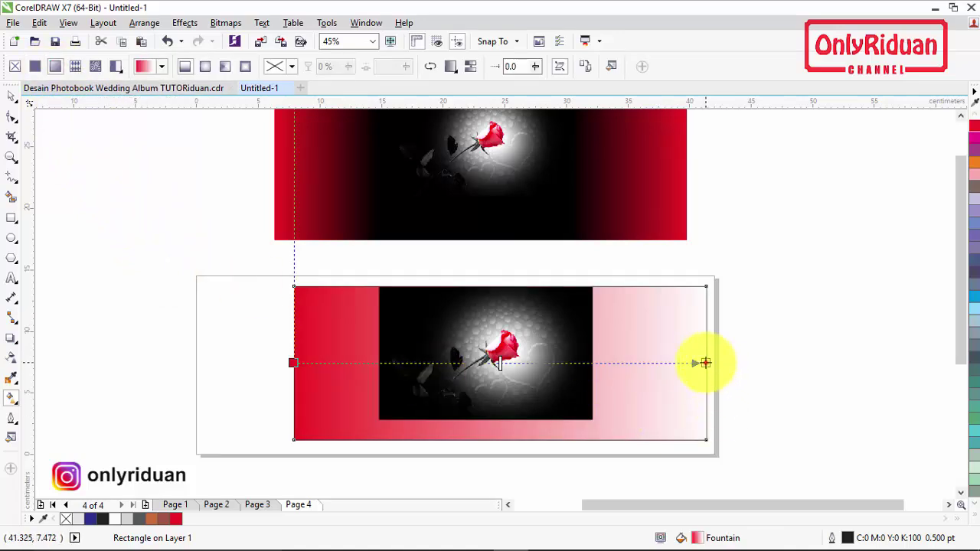
pyautogui.click(705, 363)
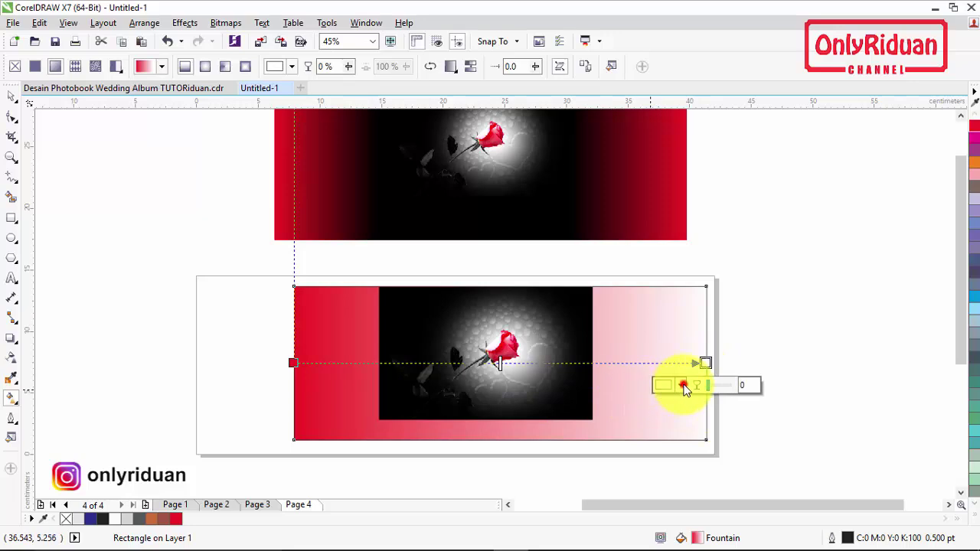
pyautogui.click(682, 385)
pyautogui.click(663, 269)
pyautogui.moveTo(711, 269); pyautogui.dragTo(756, 262)
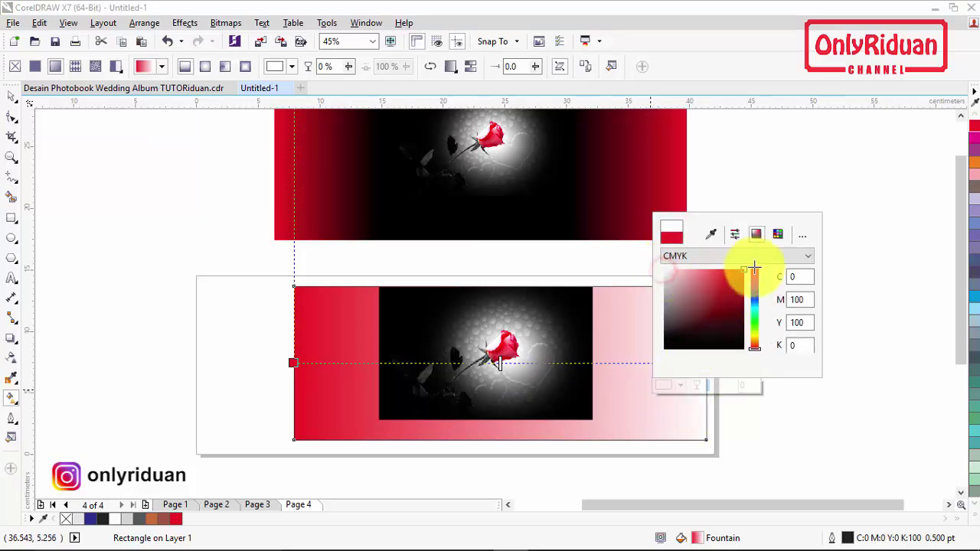
pyautogui.click(599, 387)
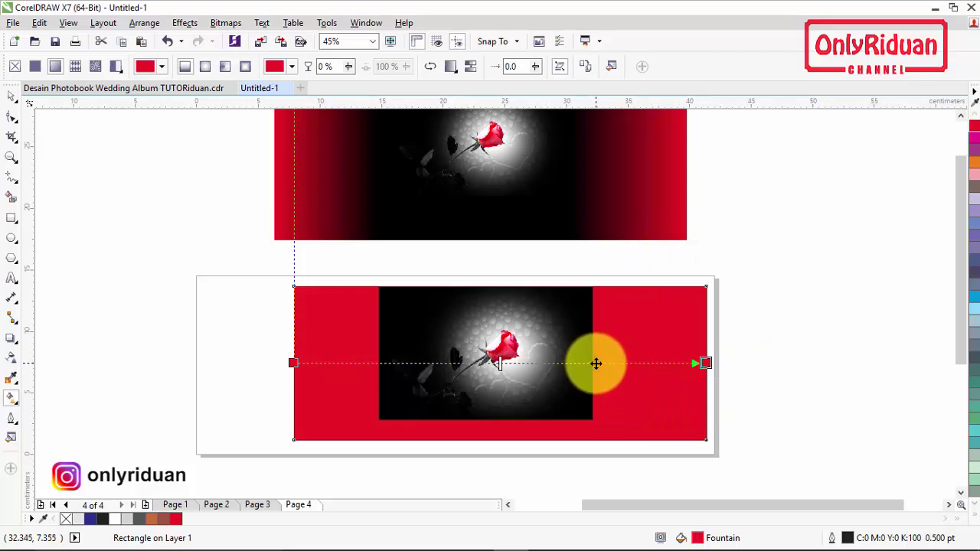
# - Add a fountain colour node at 73% near the rose image's right edge and colour it black, sampled from the image
pyautogui.doubleClick(597, 363)
pyautogui.click(570, 385)
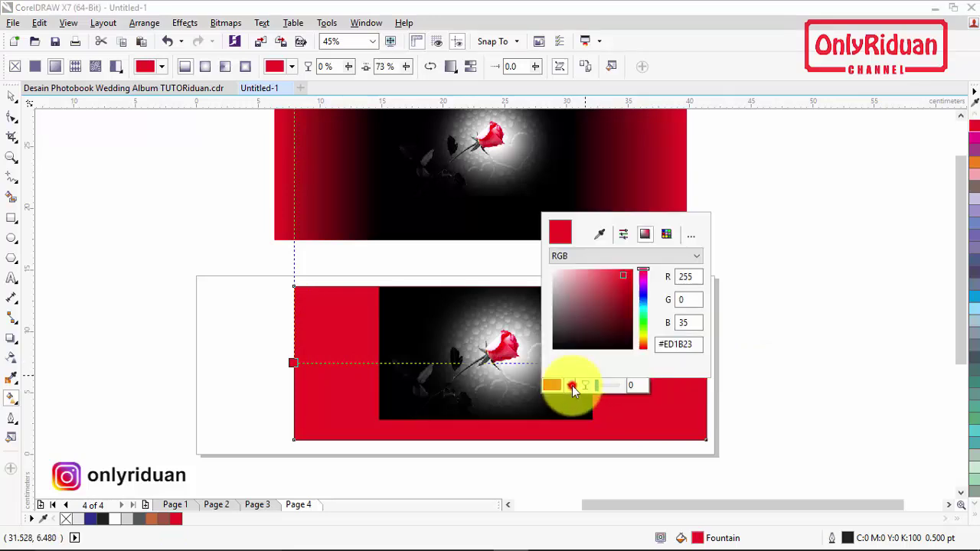
pyautogui.click(600, 234)
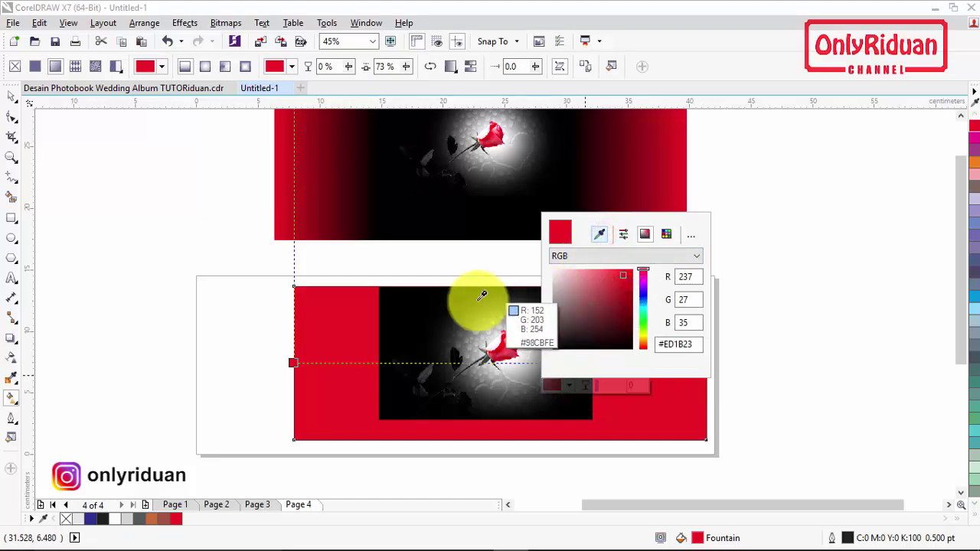
pyautogui.click(390, 288)
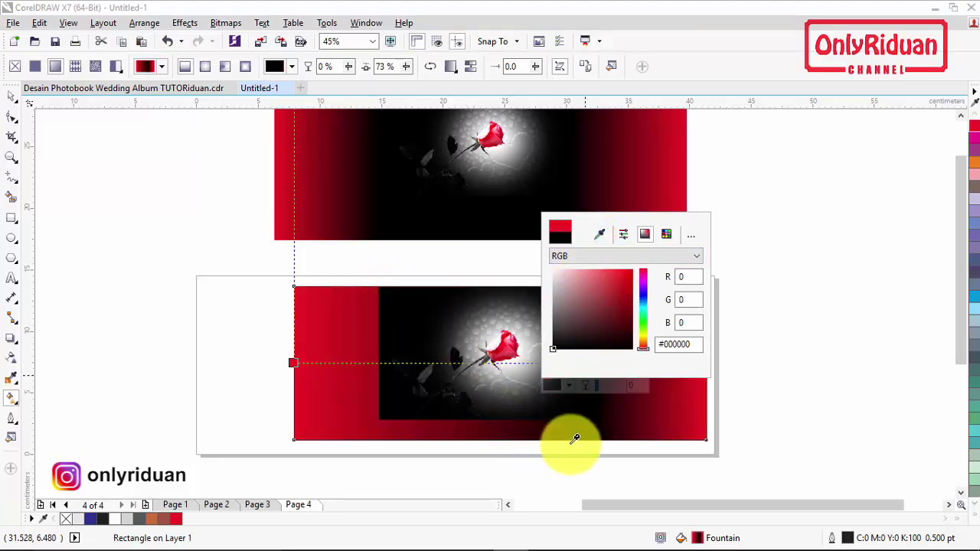
pyautogui.click(380, 360)
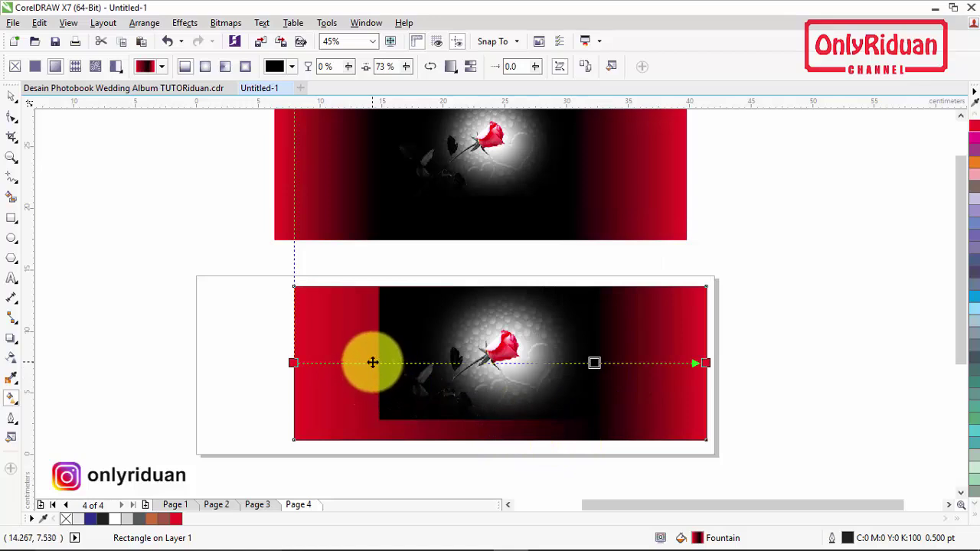
# - Add a black node near the rose image's left edge, sampled from the image, and shift both black nodes outward, the left one to 14%
pyautogui.doubleClick(373, 363)
pyautogui.click(350, 382)
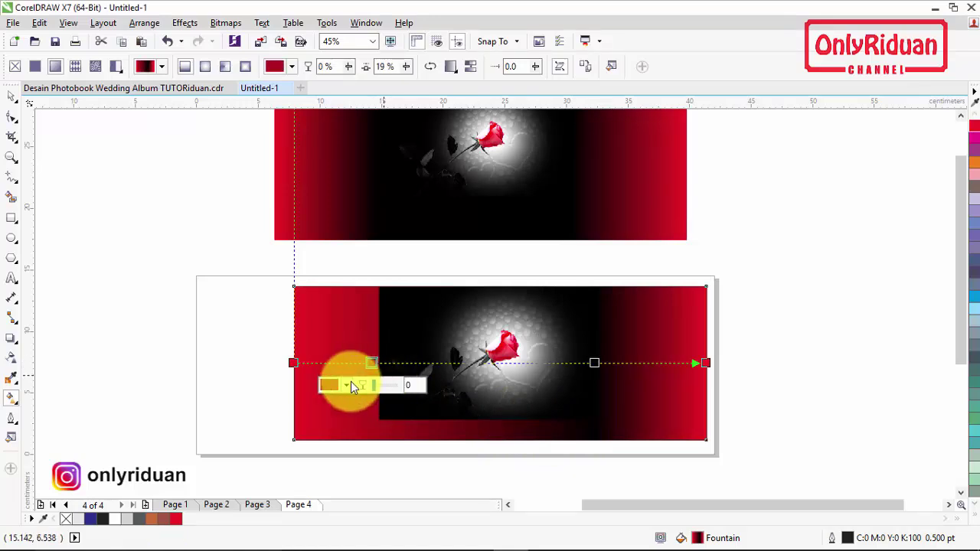
pyautogui.click(376, 235)
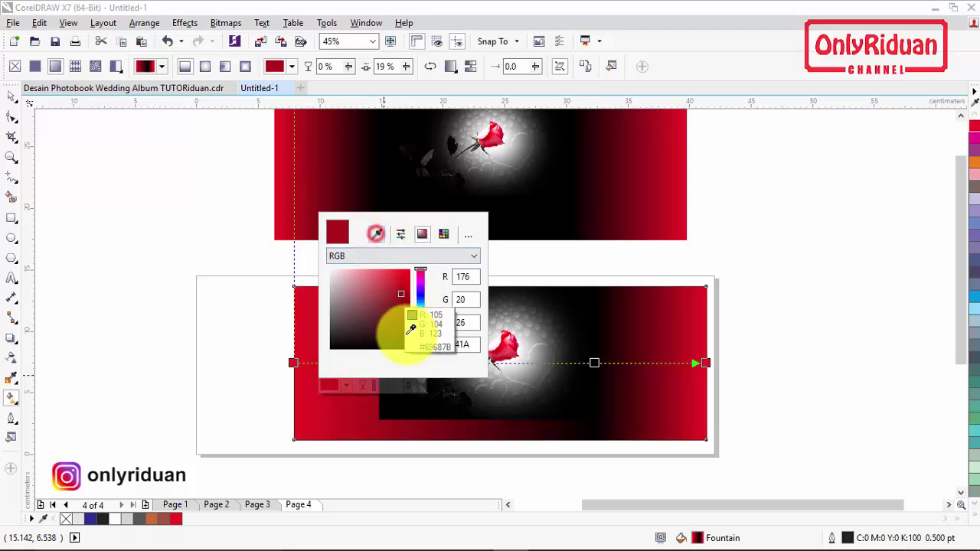
pyautogui.click(393, 402)
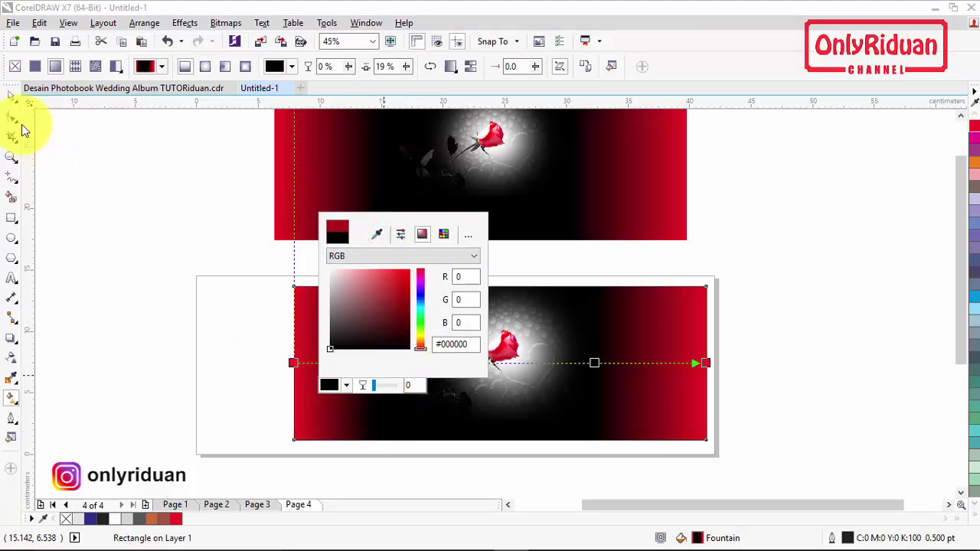
pyautogui.click(14, 97)
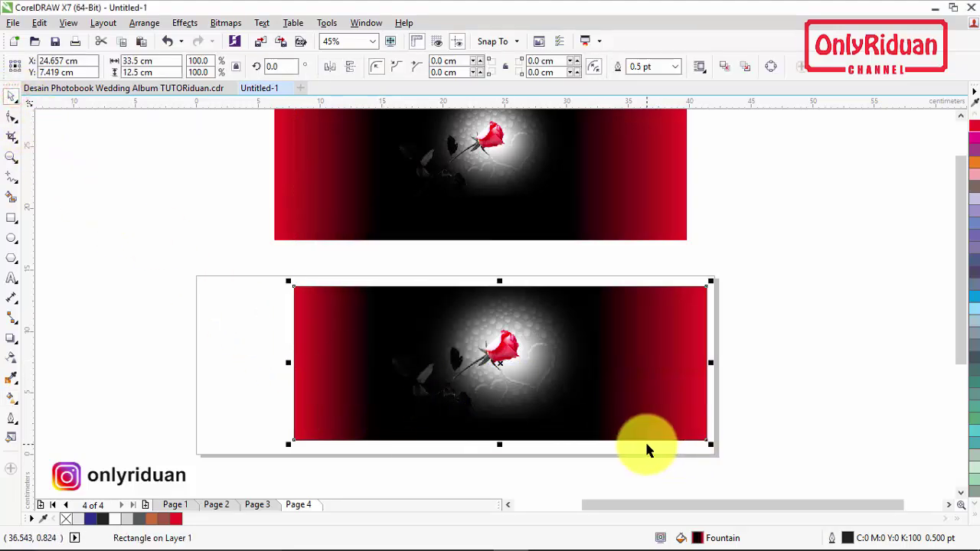
pyautogui.press('g')
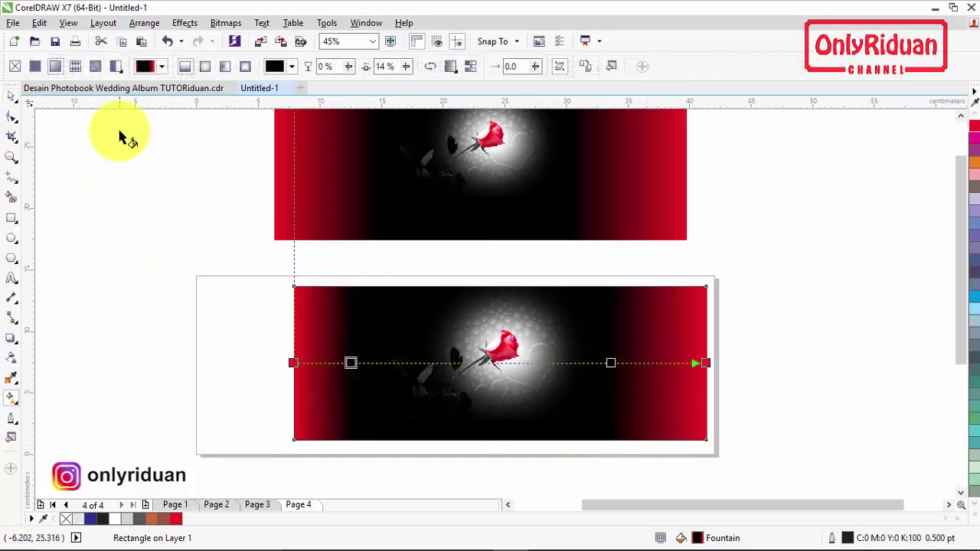
# - Switch to the reference wedding album and examine the gradient panel behind the rose on page 5
pyautogui.click(114, 91)
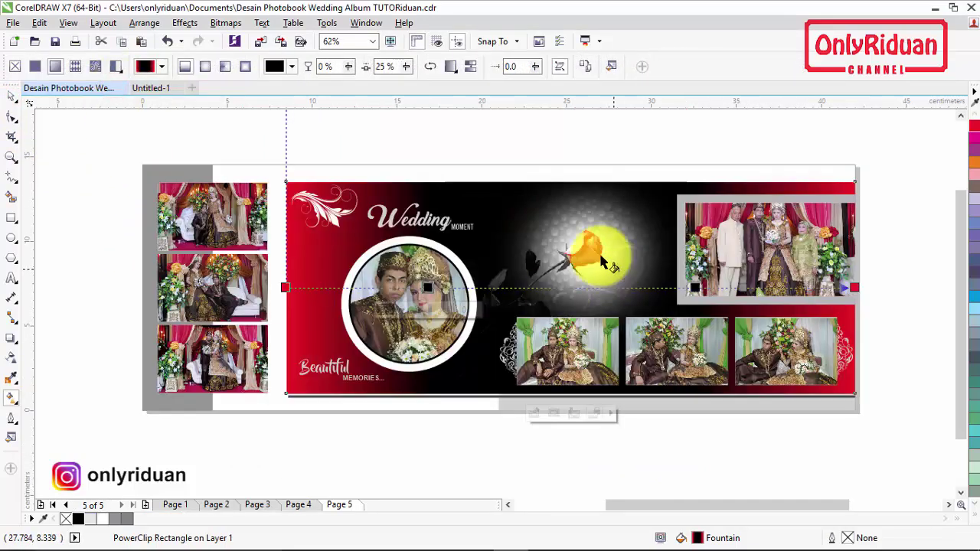
pyautogui.click(11, 96)
pyautogui.click(337, 125)
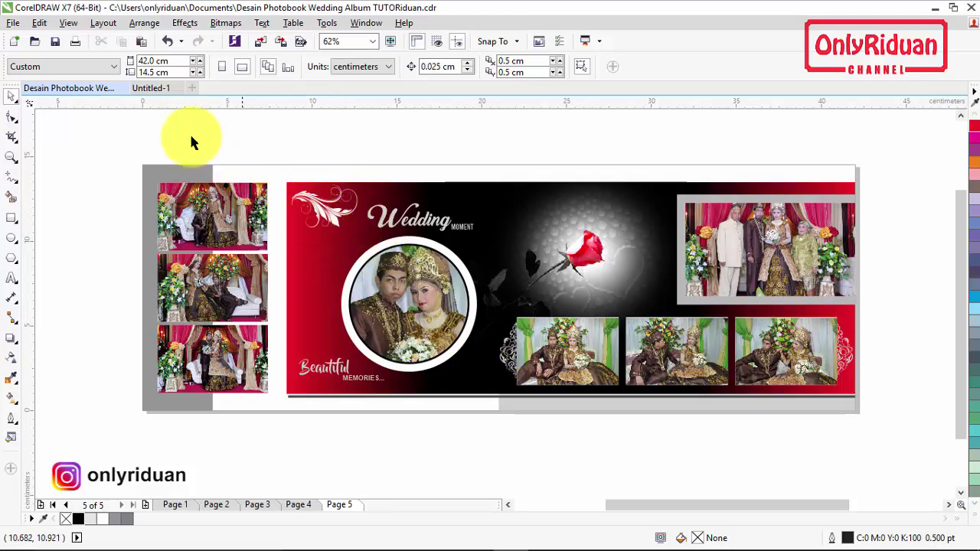
# - Import flower-clipart.png into the reference album at about 5.4 × 3.5 cm and place it above page 5
pyautogui.click(15, 22)
pyautogui.click(58, 242)
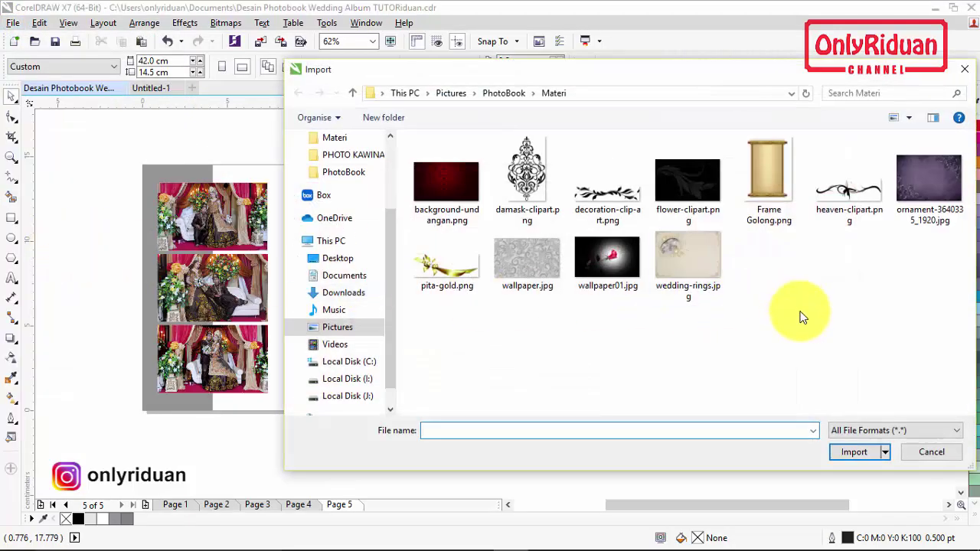
pyautogui.click(693, 201)
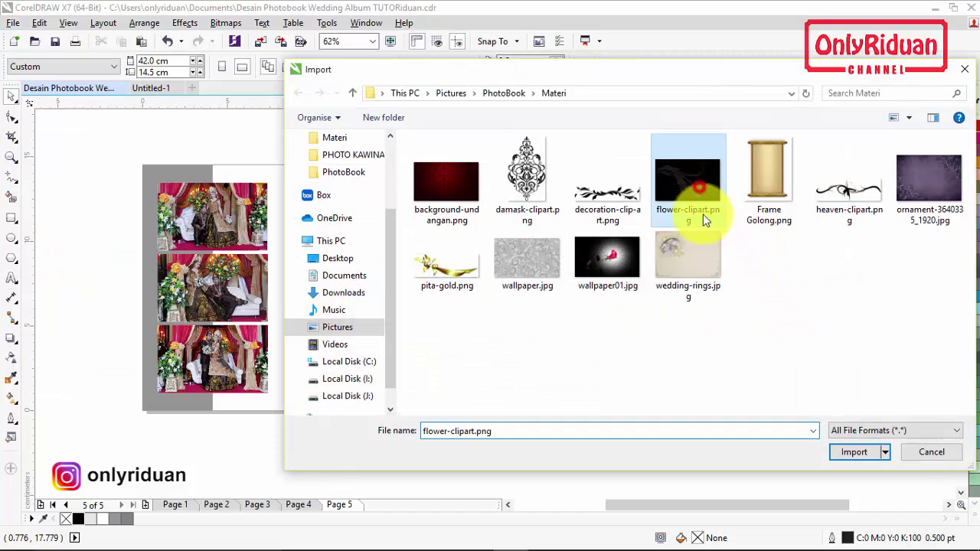
pyautogui.click(846, 451)
pyautogui.moveTo(274, 247); pyautogui.dragTo(371, 320)
pyautogui.moveTo(322, 291); pyautogui.dragTo(401, 153)
pyautogui.scroll(2, 402, 155)
pyautogui.scroll(2, 405, 157)
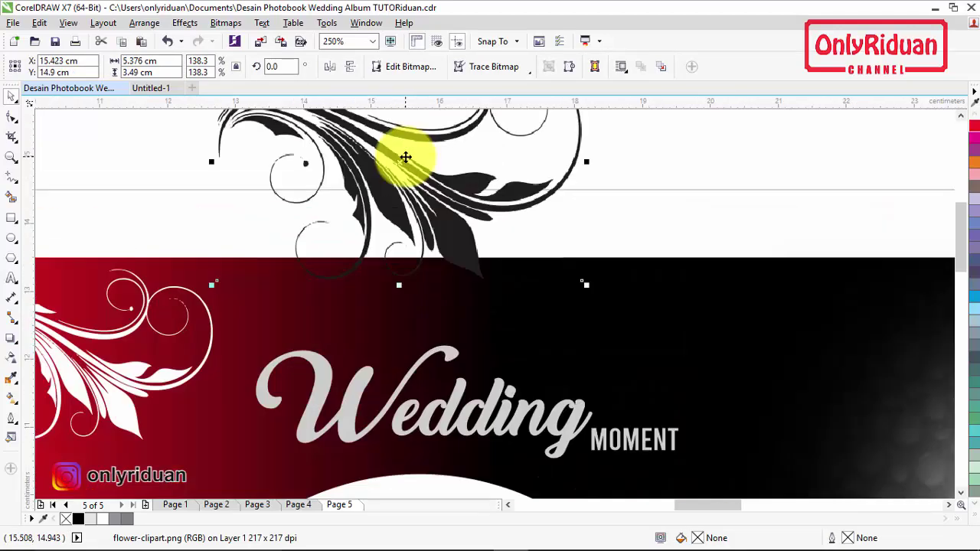
pyautogui.scroll(-2, 405, 157)
pyautogui.scroll(3, 962, 120)
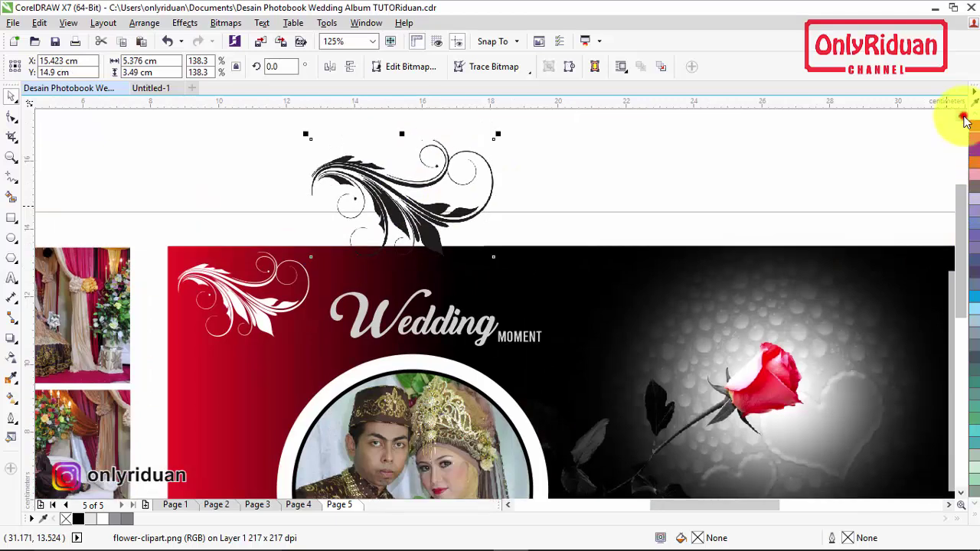
pyautogui.moveTo(415, 292); pyautogui.dragTo(436, 248)
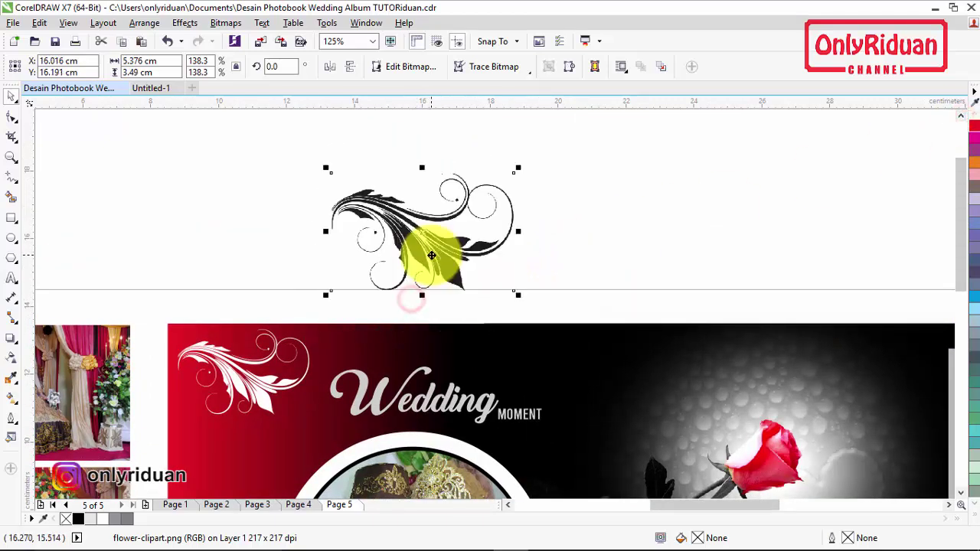
# - Trace the flower clipart bitmap as an Outline Trace with the High Quality Image type, accepting the default settings
pyautogui.click(496, 68)
pyautogui.moveTo(503, 121)
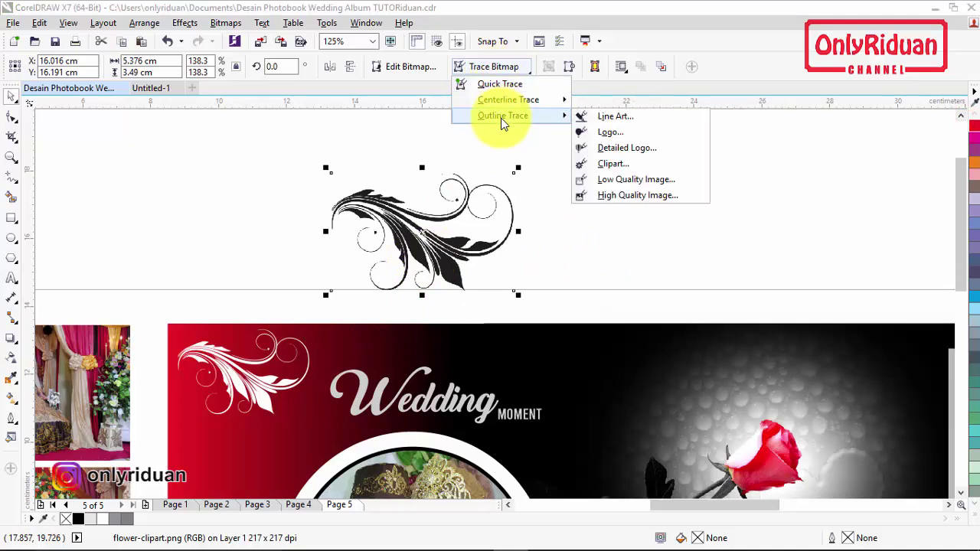
pyautogui.click(627, 199)
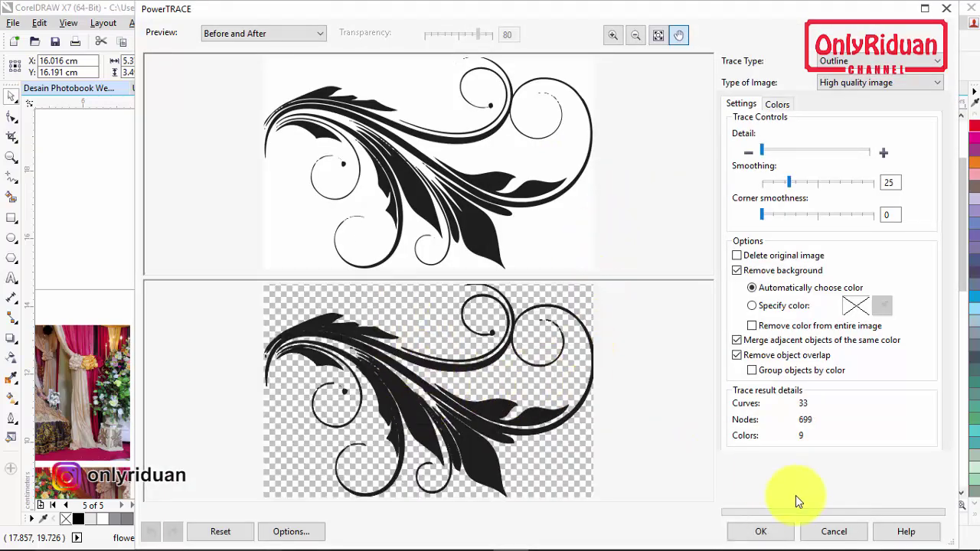
pyautogui.click(763, 533)
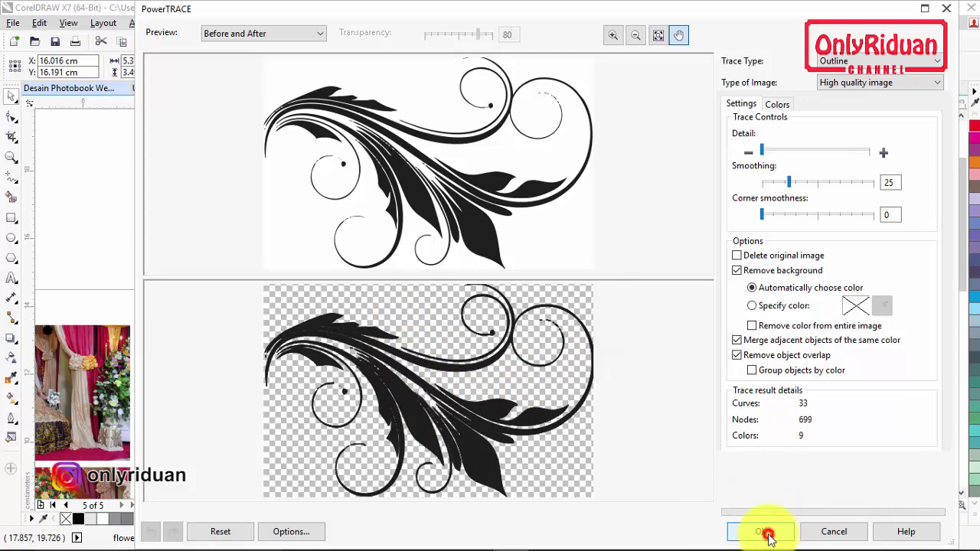
# - Move the traced flourish to the right of the original bitmap and delete the bitmap
pyautogui.moveTo(422, 244); pyautogui.dragTo(607, 249)
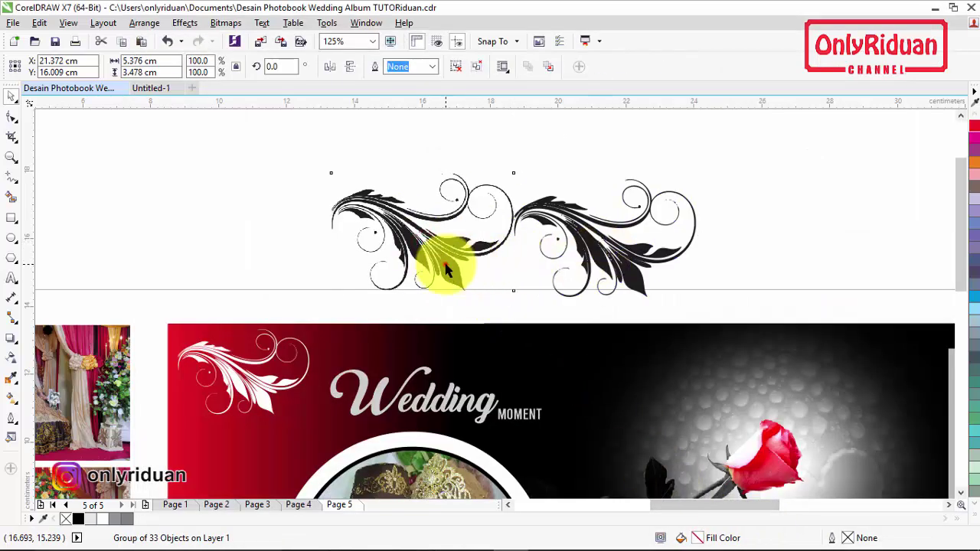
pyautogui.click(446, 265)
pyautogui.press('Delete')
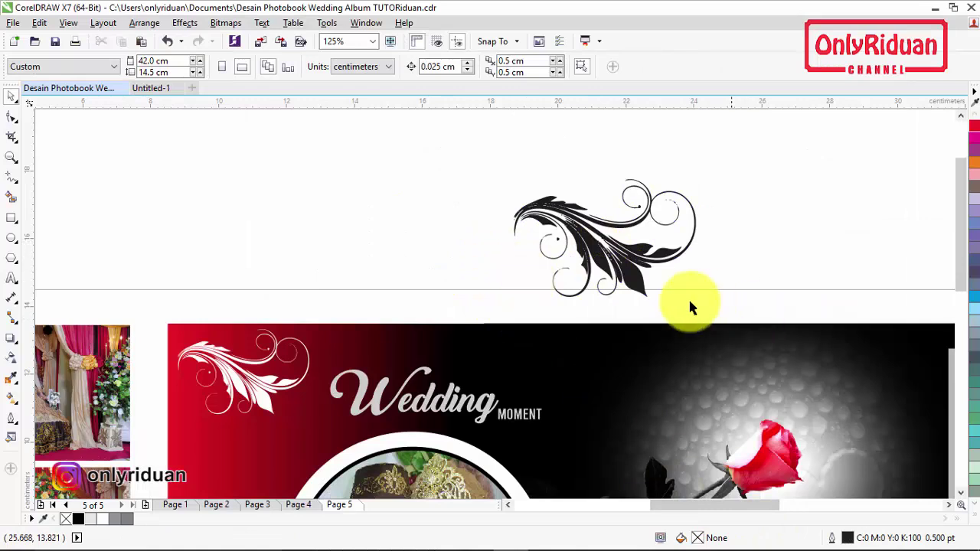
# - Recolour the traced flourish in red, orange (C:0 M:60 Y:100 K:0) and finally C:40 M:40 Y:0 K:60
pyautogui.click(630, 278)
pyautogui.click(975, 125)
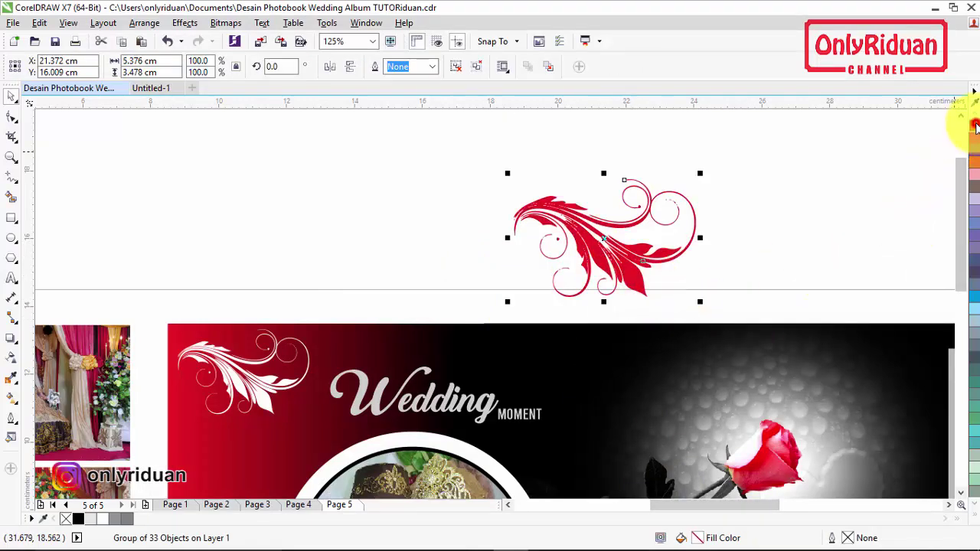
pyautogui.click(975, 162)
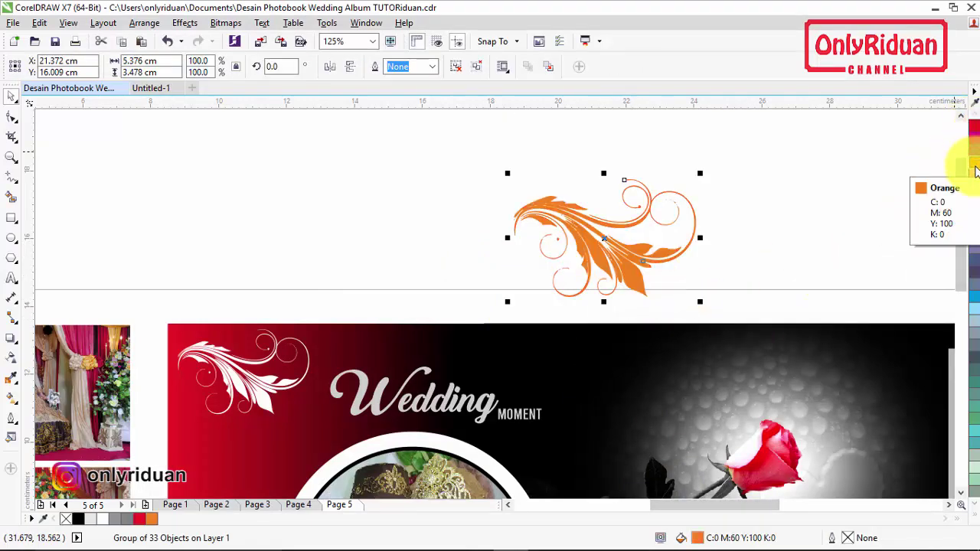
pyautogui.click(975, 273)
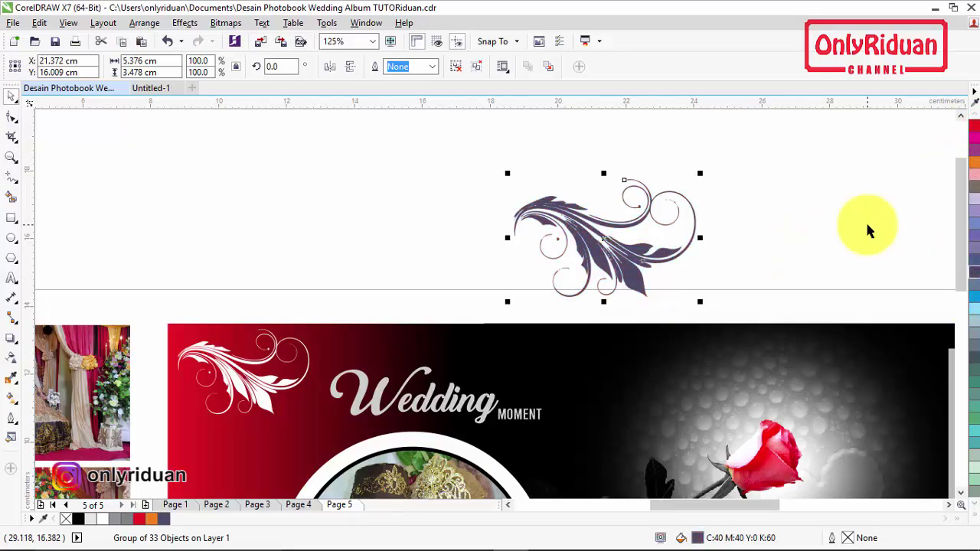